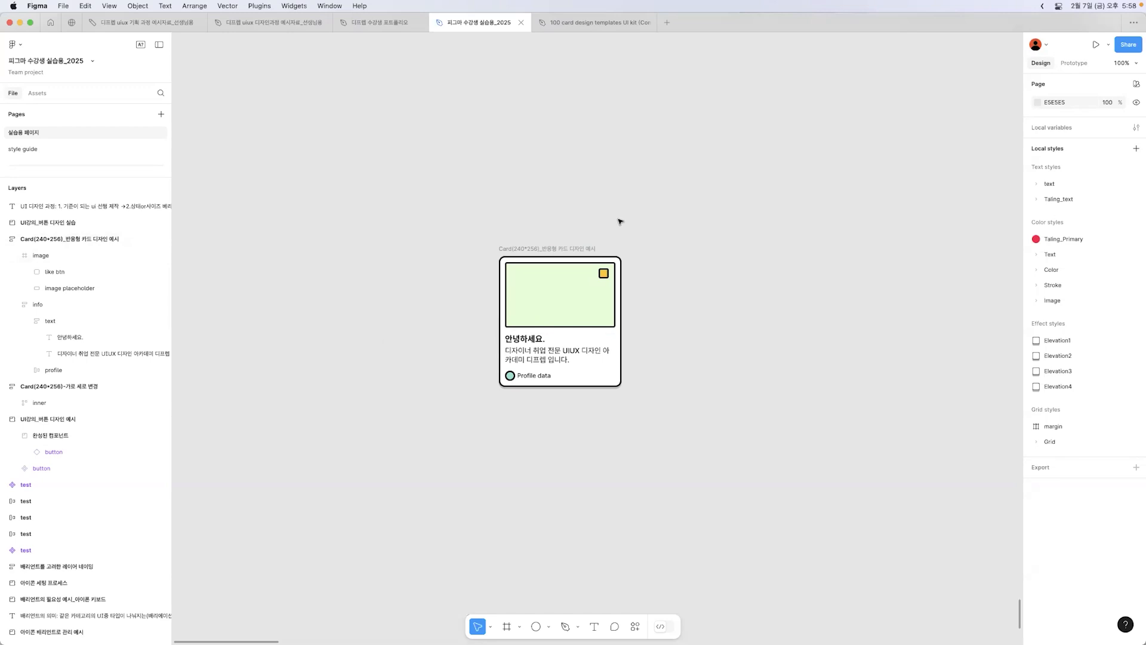
- Test the card frame's responsive behavior by narrowing it to its 180 minimum width, and undo the resize
mouse_move(464, 231)
mouse_down()
mouse_move(623, 421)
mouse_move(668, 434)
mouse_up()
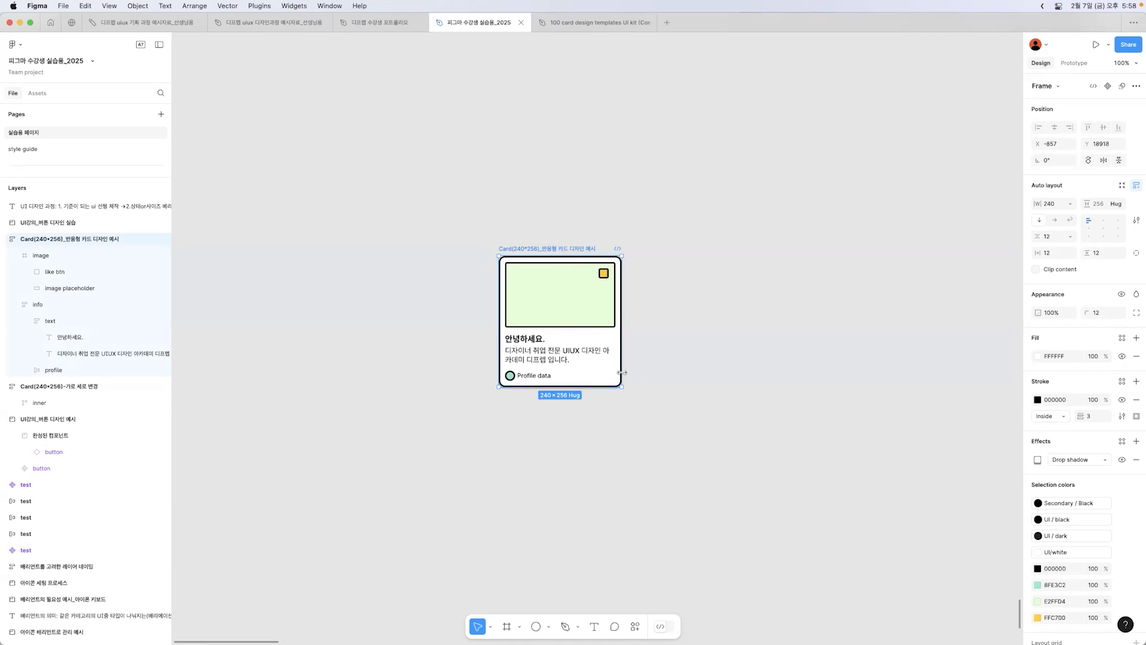
drag(621, 371, 589, 352)
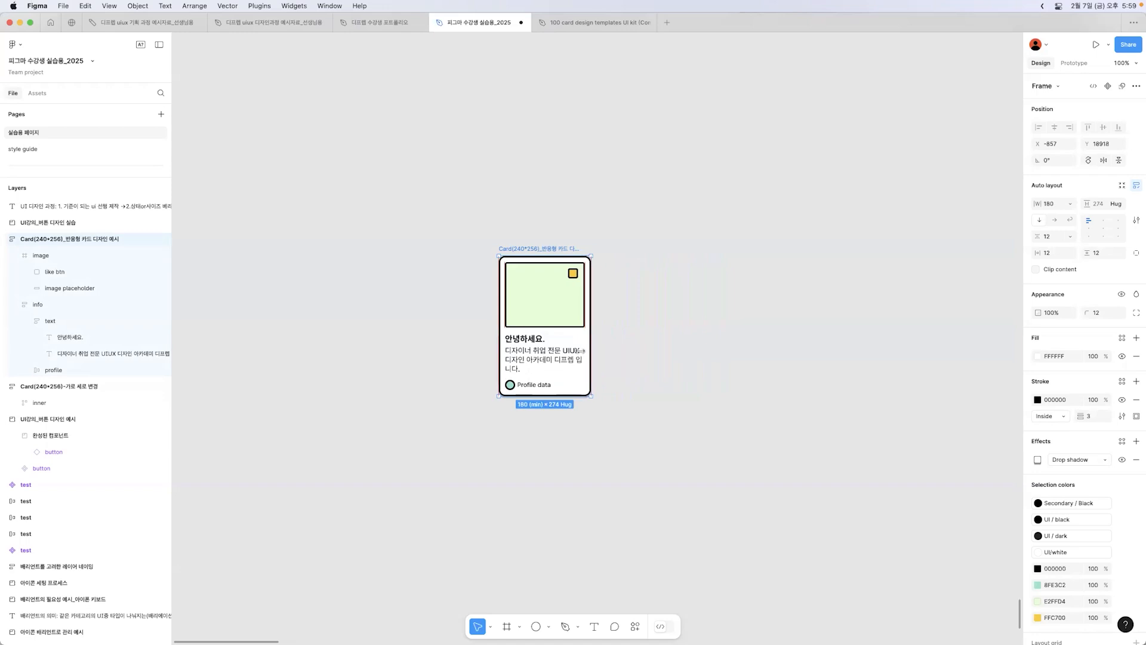
key(super+z)
click(702, 369)
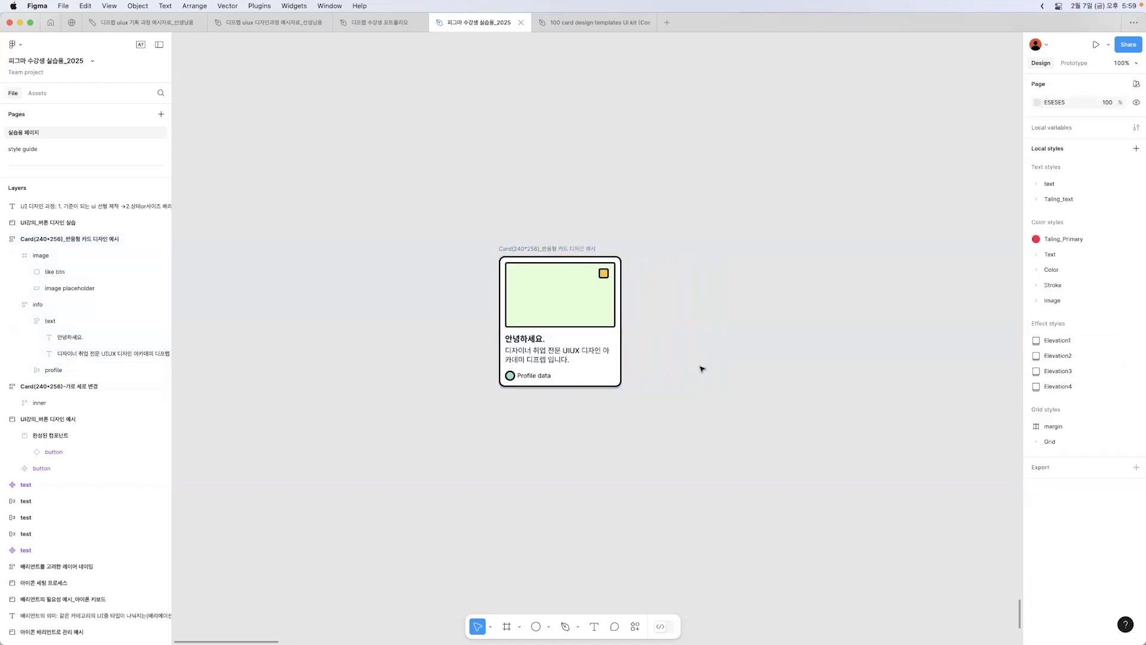
- Move the responsive card frame about 246 units left on the canvas, leaving free space beside it
click(511, 249)
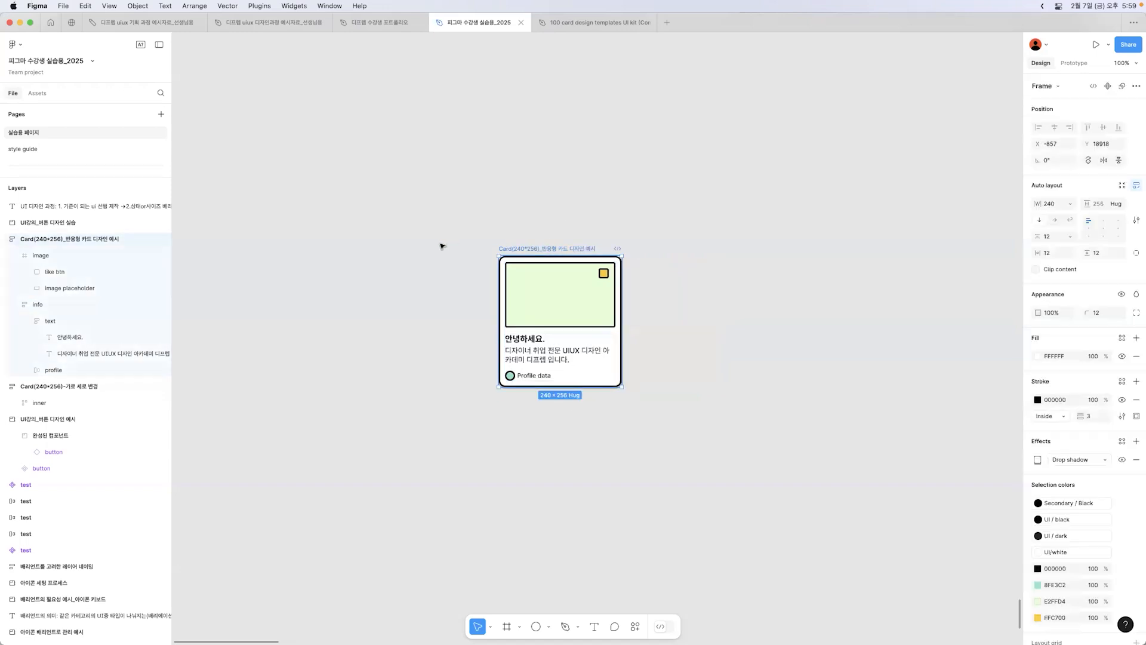
scroll(441, 245, right, 5)
click(673, 258)
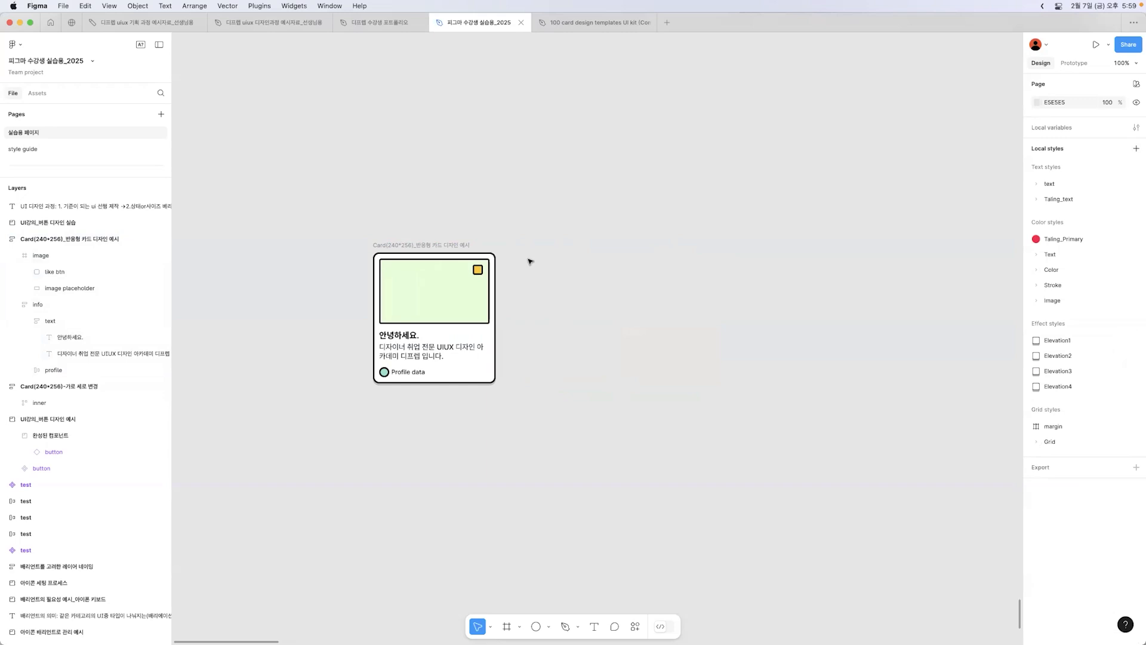
- Draw a rectangle about 230 × 135 beside the card as the image block, filled FF0000 at 20% opacity
key(r)
mouse_move(524, 257)
mouse_down()
mouse_move(602, 315)
mouse_move(642, 325)
mouse_up()
click(1038, 290)
click(932, 330)
click(1022, 324)
key(2)
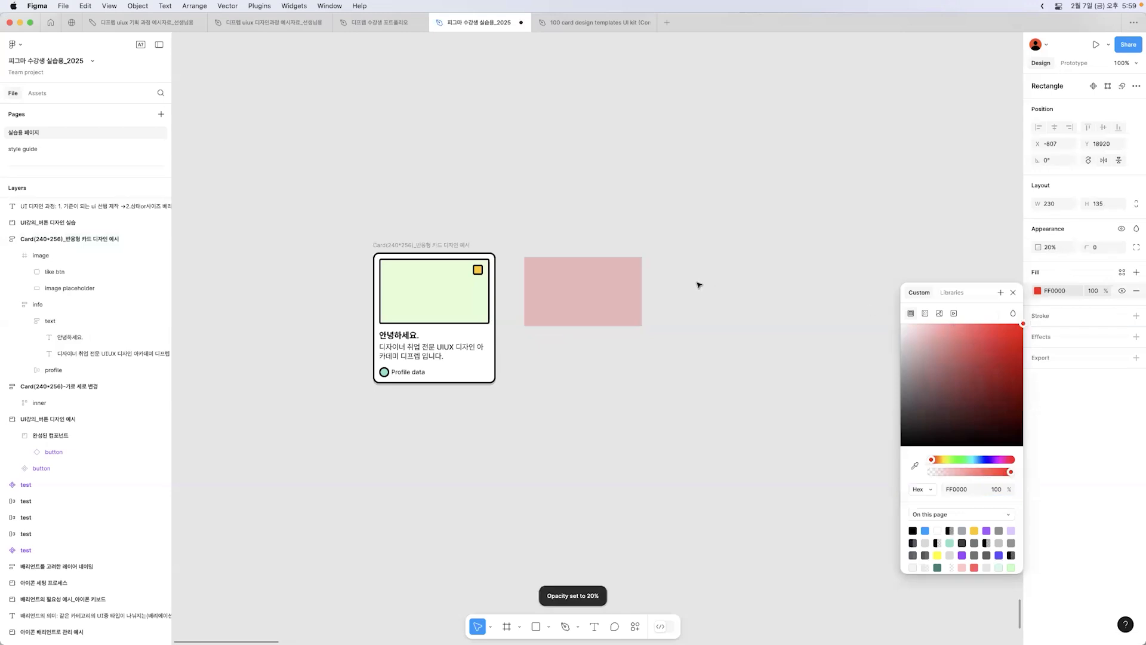
click(698, 285)
- Draw a 22 × 22 square in the image block's upper-right corner, filled FF0000 at 30% opacity
key(r)
drag(618, 261, 633, 272)
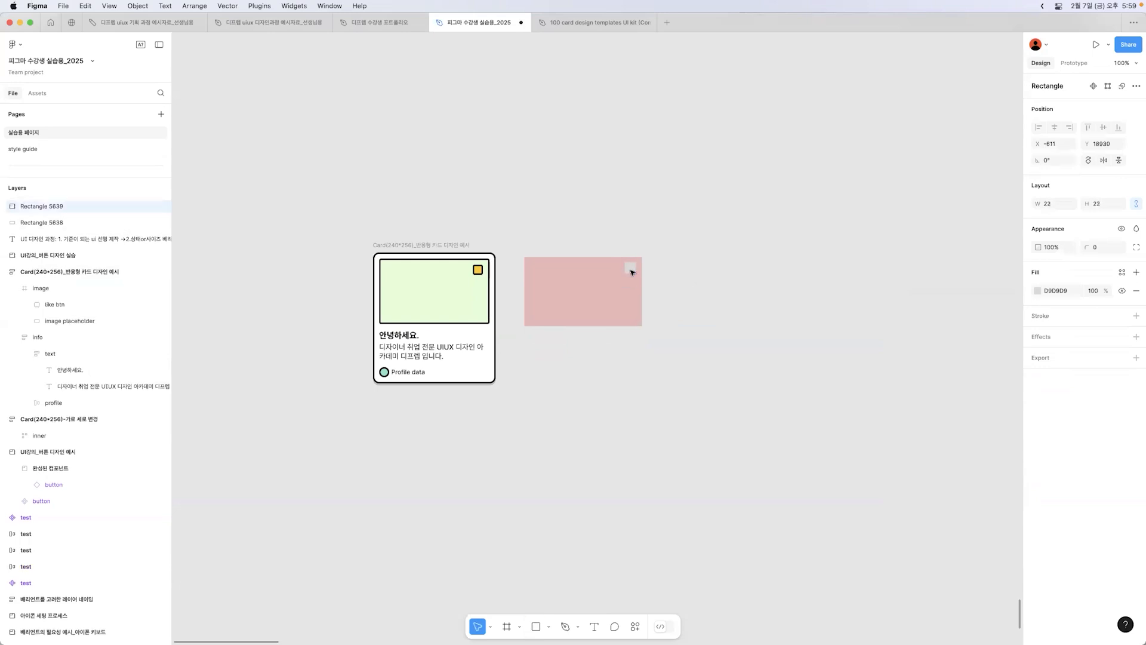
click(1035, 290)
drag(1005, 336, 1022, 324)
key(3)
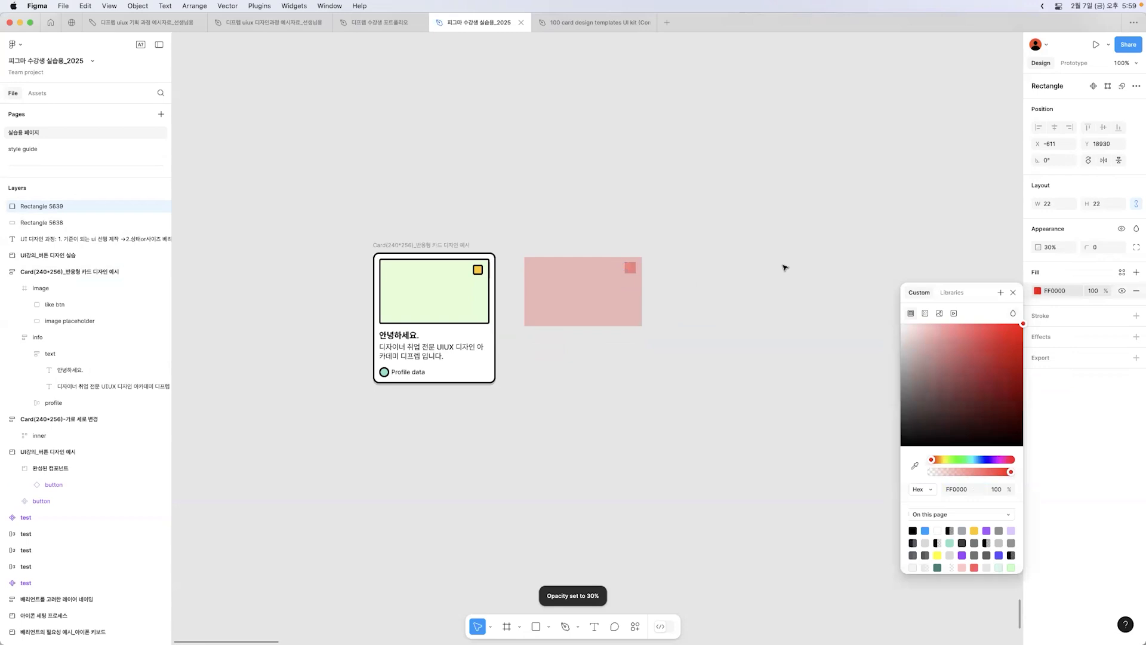
click(745, 267)
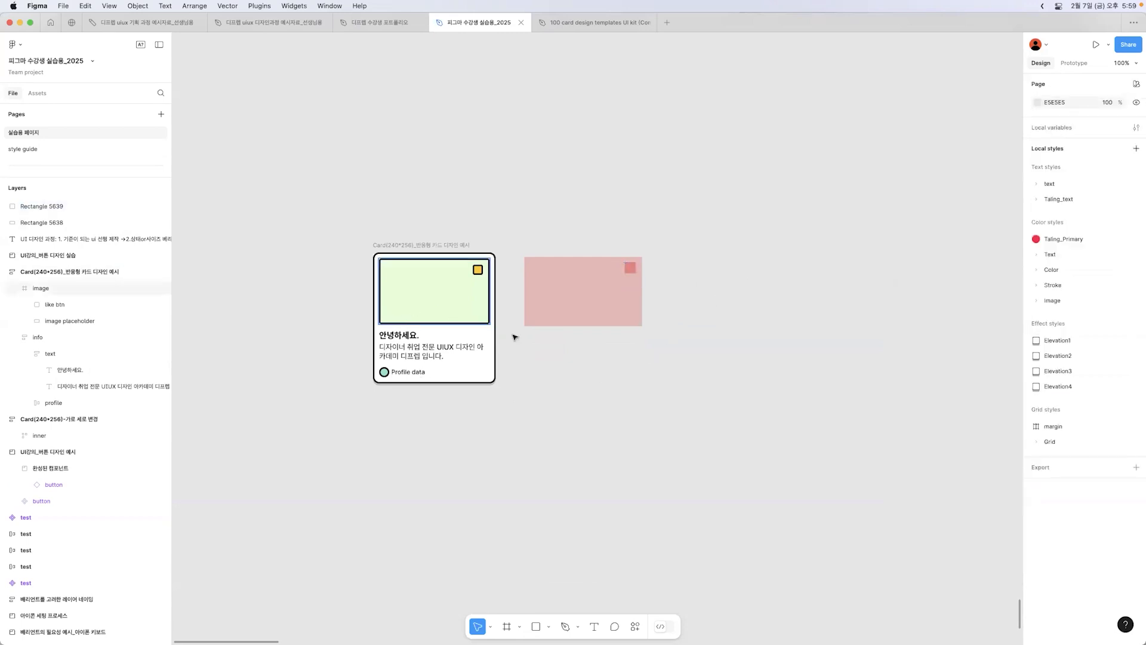
- Duplicate the red image block into two stacked text bars below it, the lower one about 230 × 27
alt+drag(564, 313, 565, 388)
drag(577, 399, 642, 352)
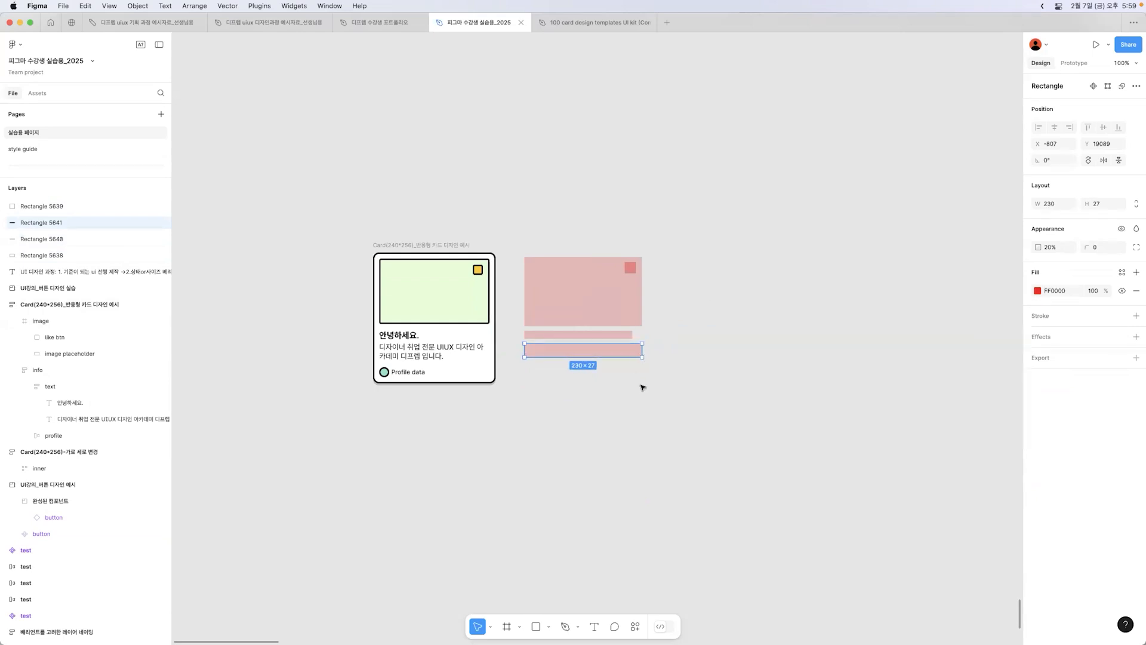
click(639, 385)
- Duplicate the small red square below the text bars and add a wider bar beside it for the profile row, about 100 × 22 overall
alt+drag(630, 268, 516, 365)
click(621, 404)
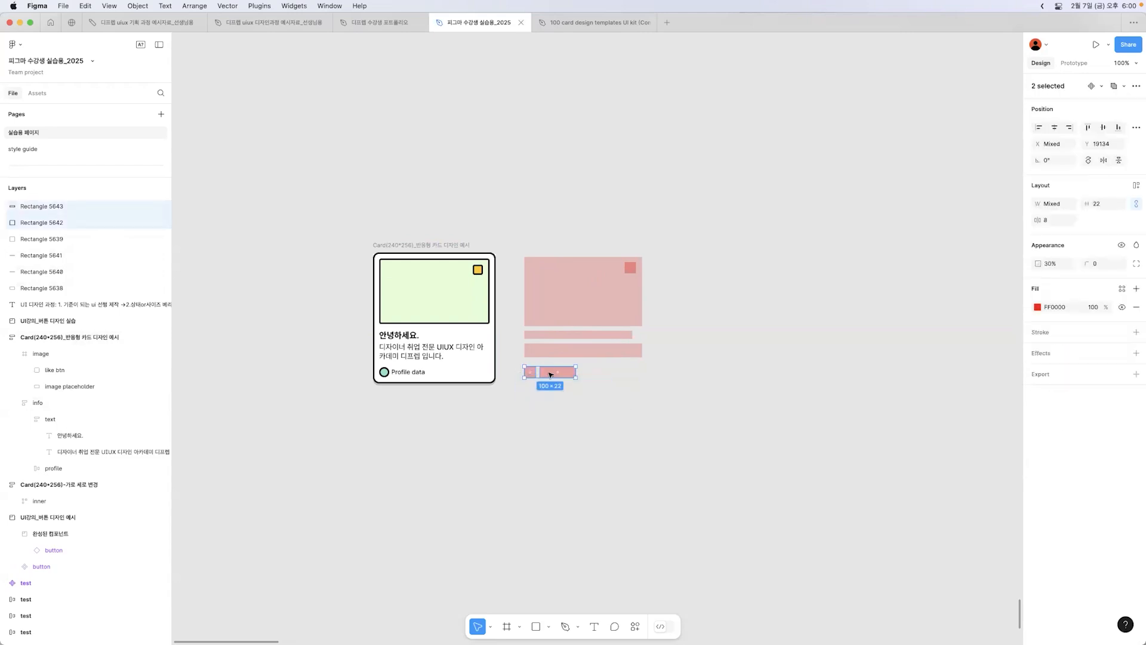
click(653, 389)
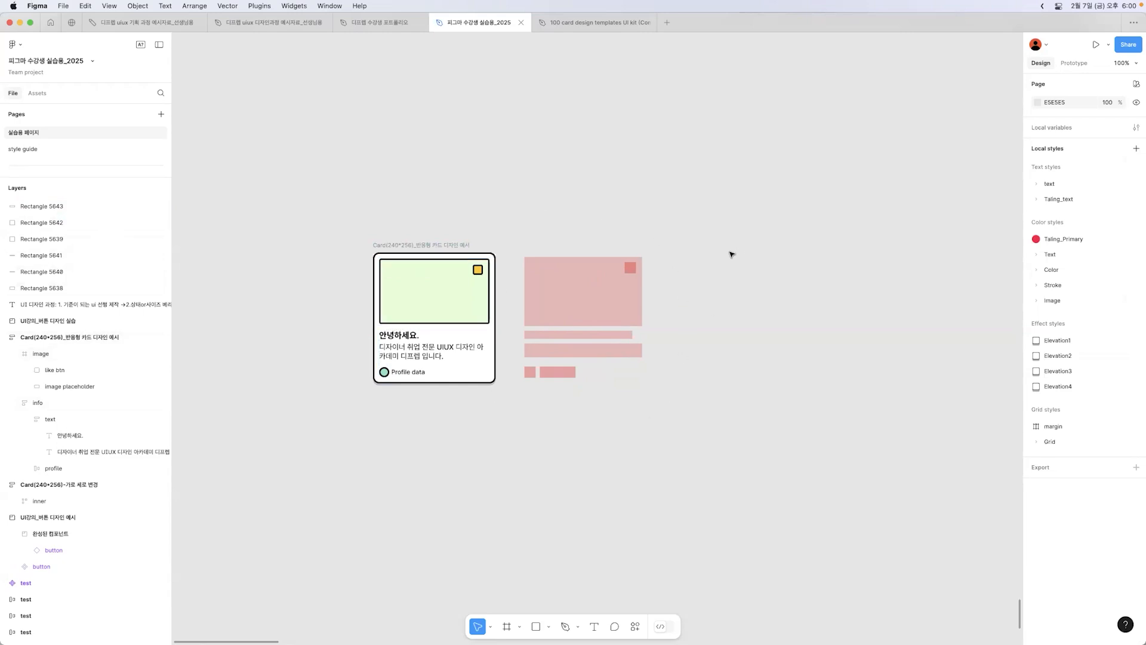
- Examine the card frame, the red wireframe blocks, and the width and height sizing of the card and its image frame
click(447, 246)
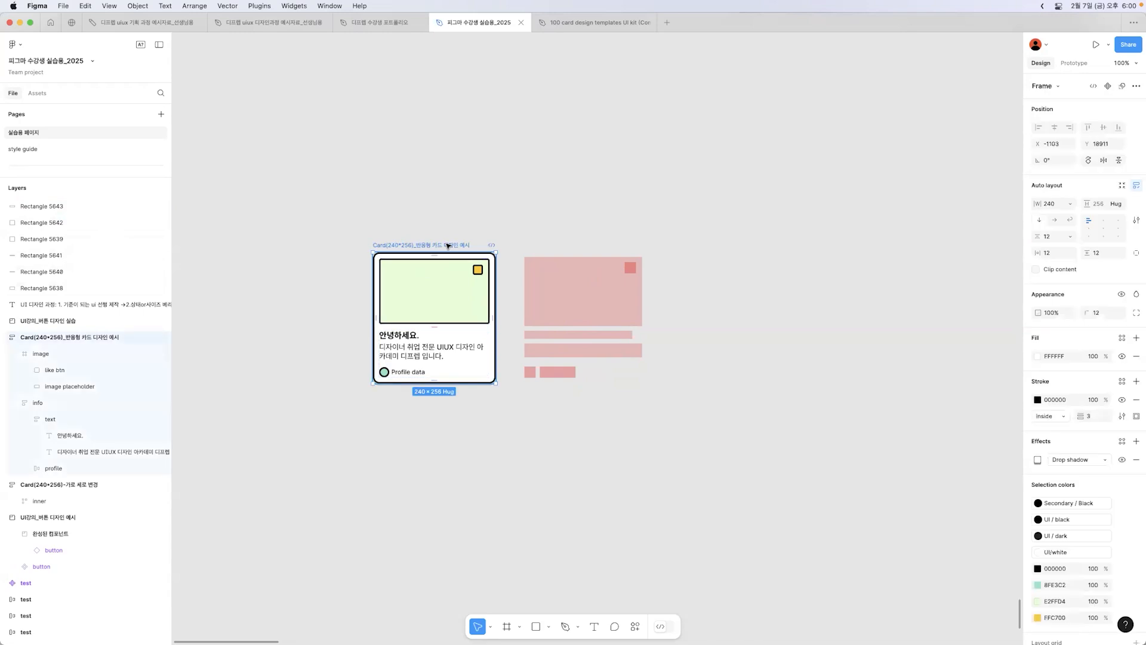
drag(506, 236, 660, 398)
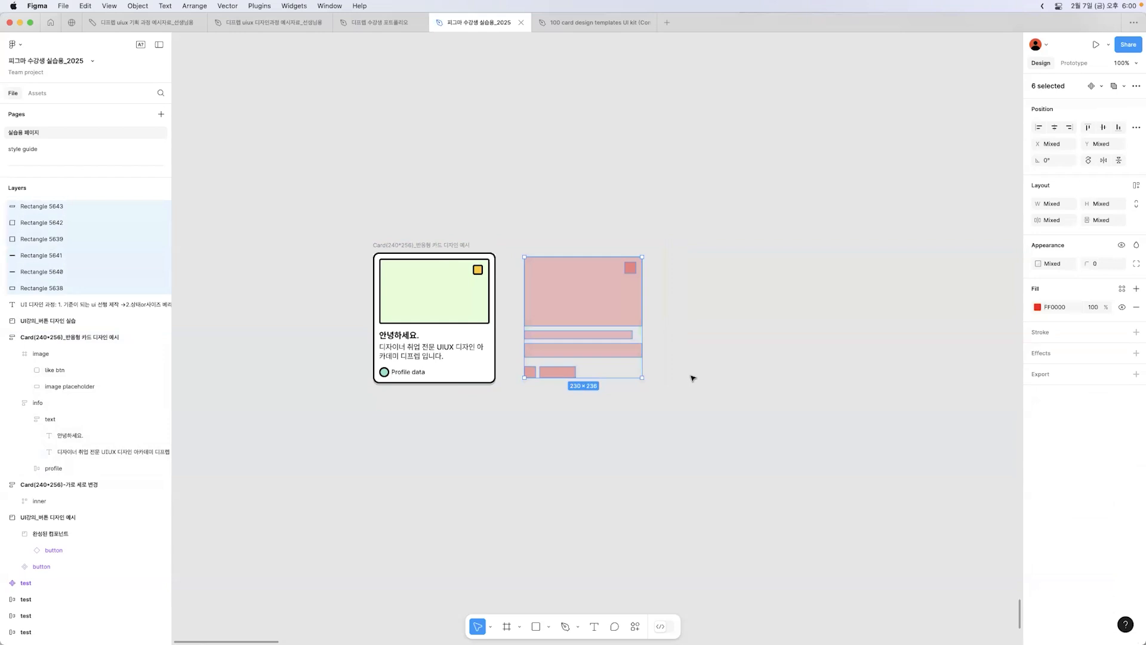
click(692, 377)
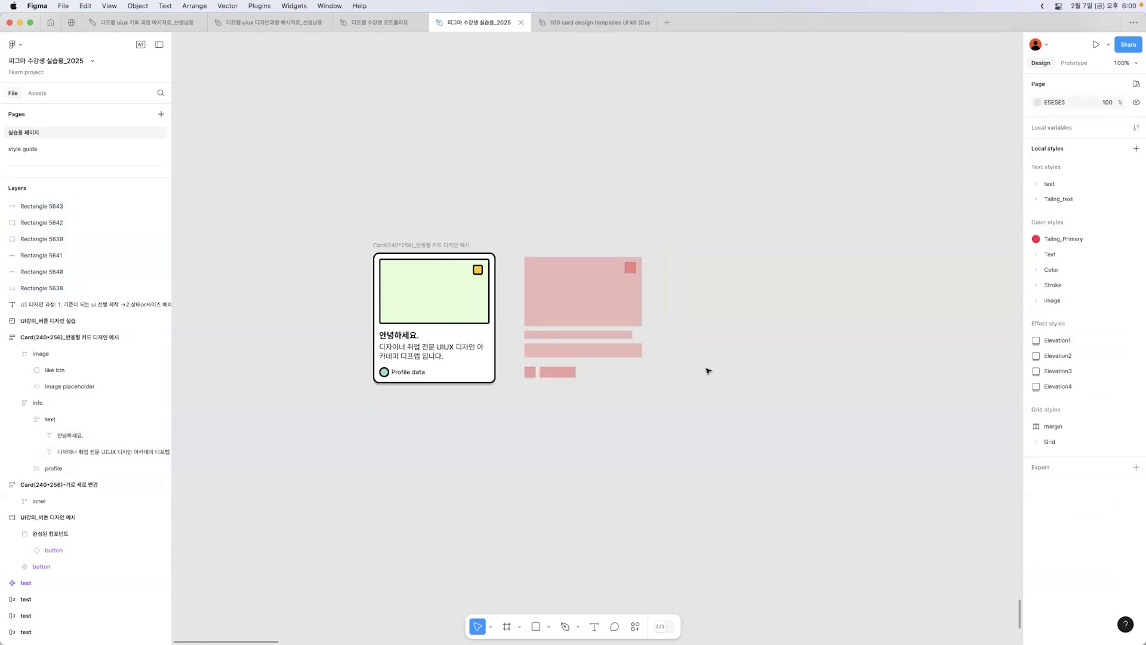
click(479, 282)
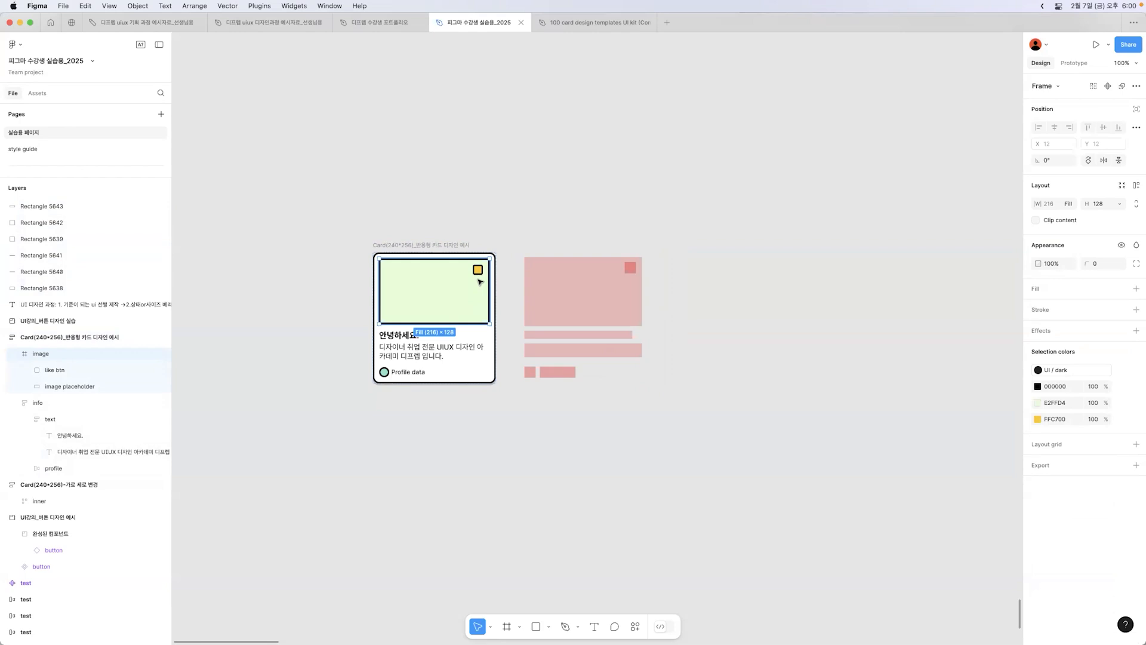
click(478, 225)
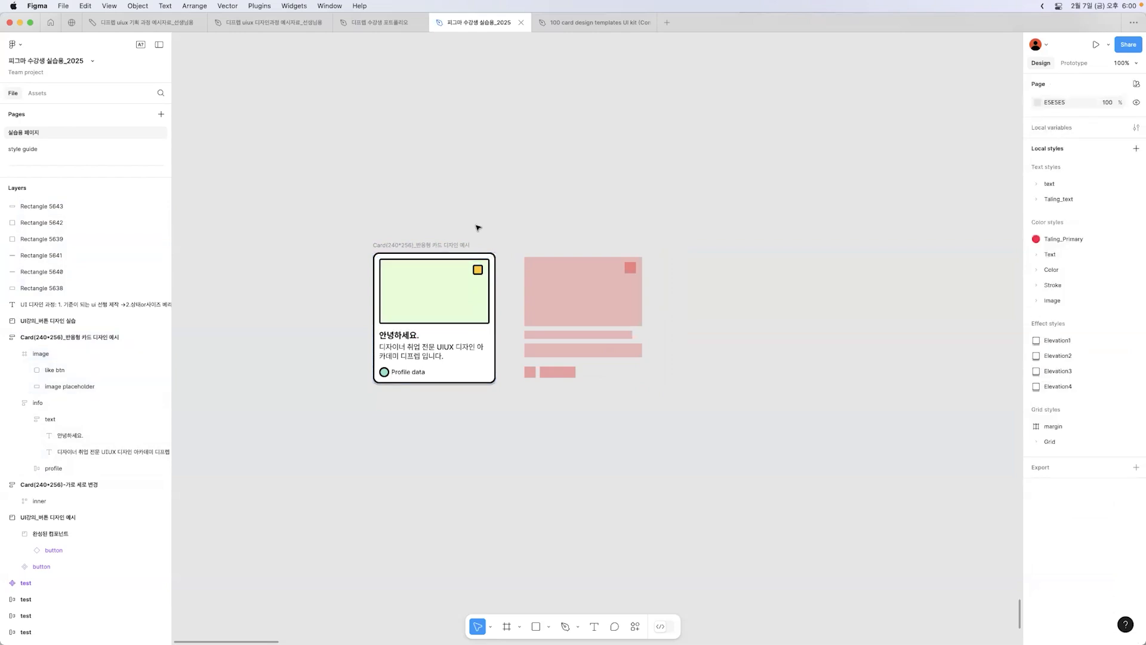
click(464, 244)
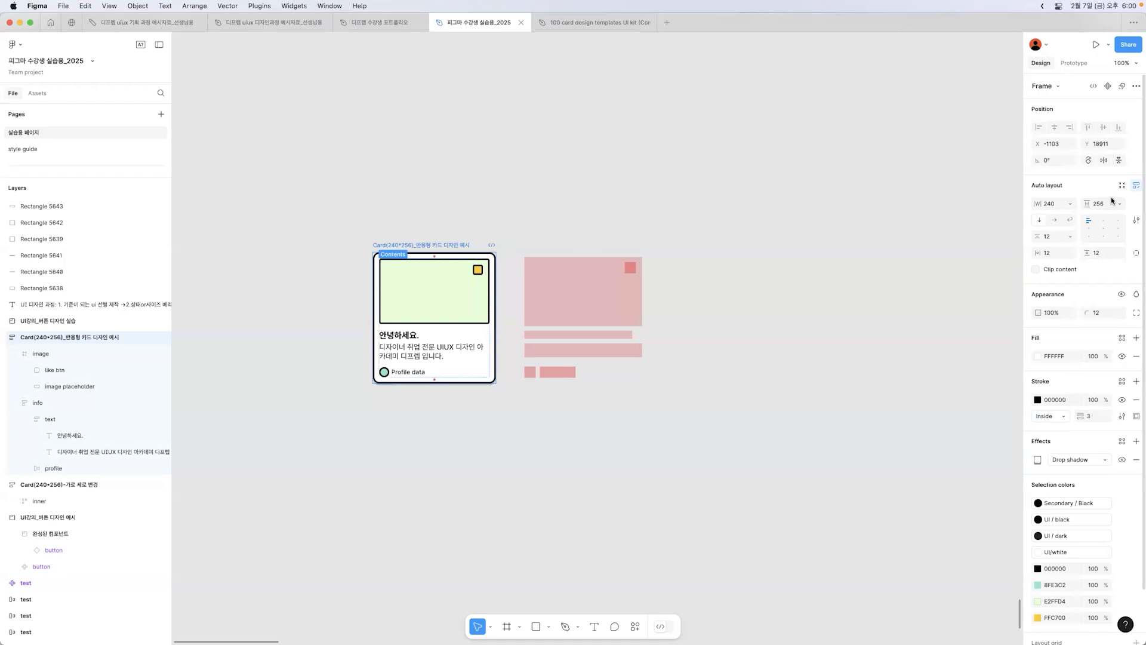
click(755, 177)
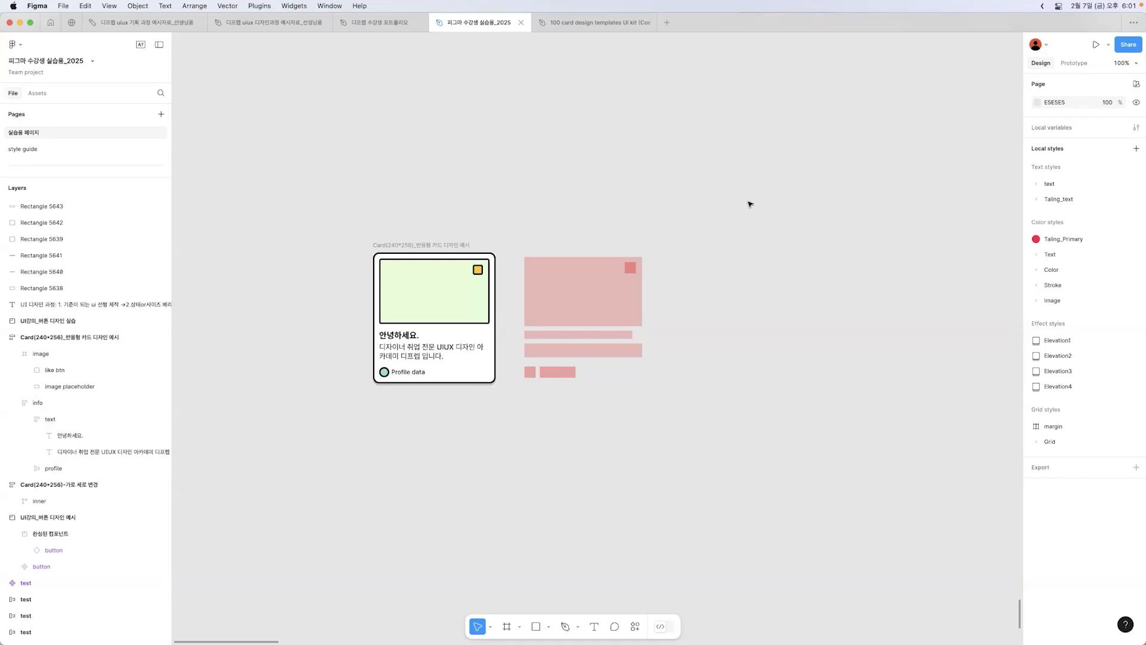
click(417, 299)
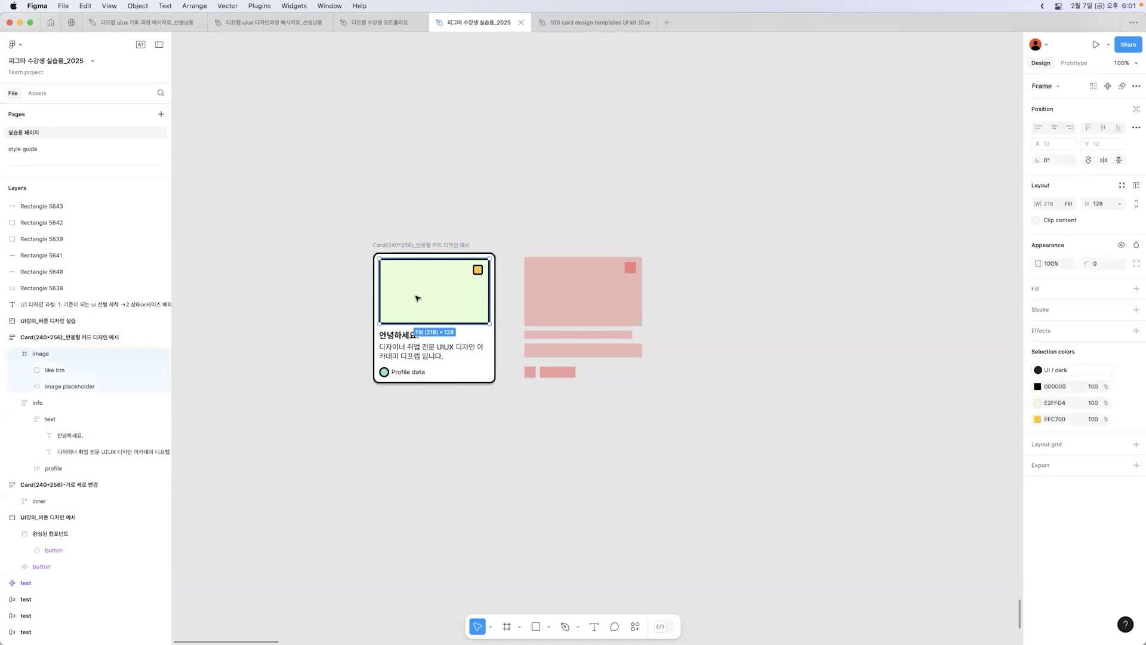
click(734, 296)
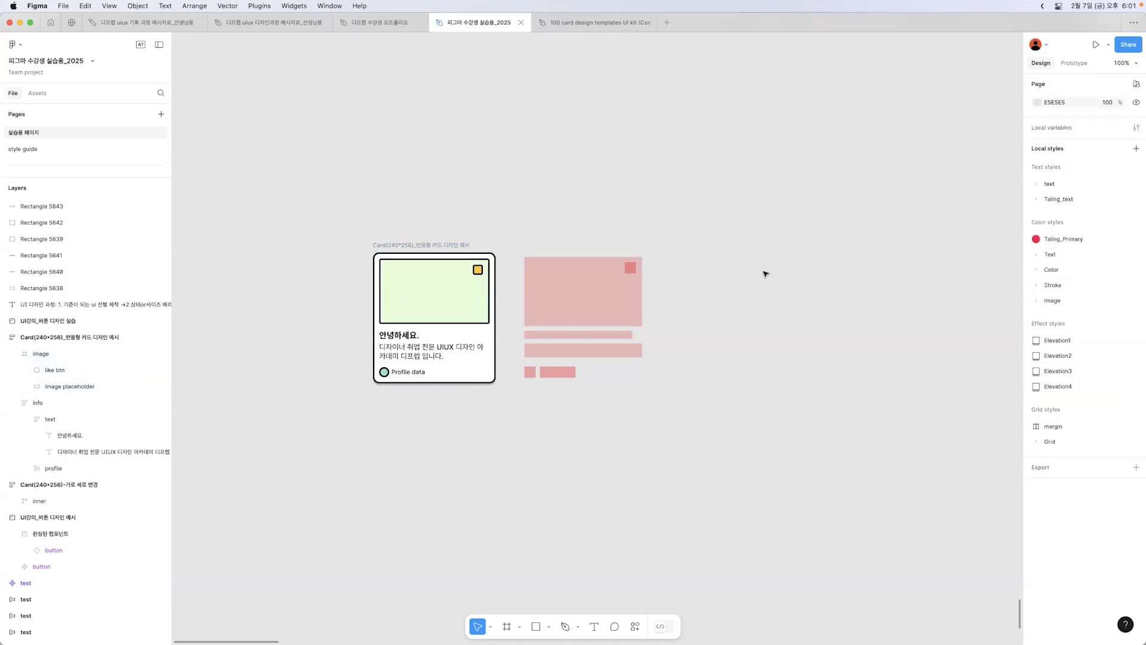
- Draw a 216 × 128 rectangle beside the wireframe and fill it with E2FFD5, matching the card's green image area
key(r)
drag(690, 262, 810, 326)
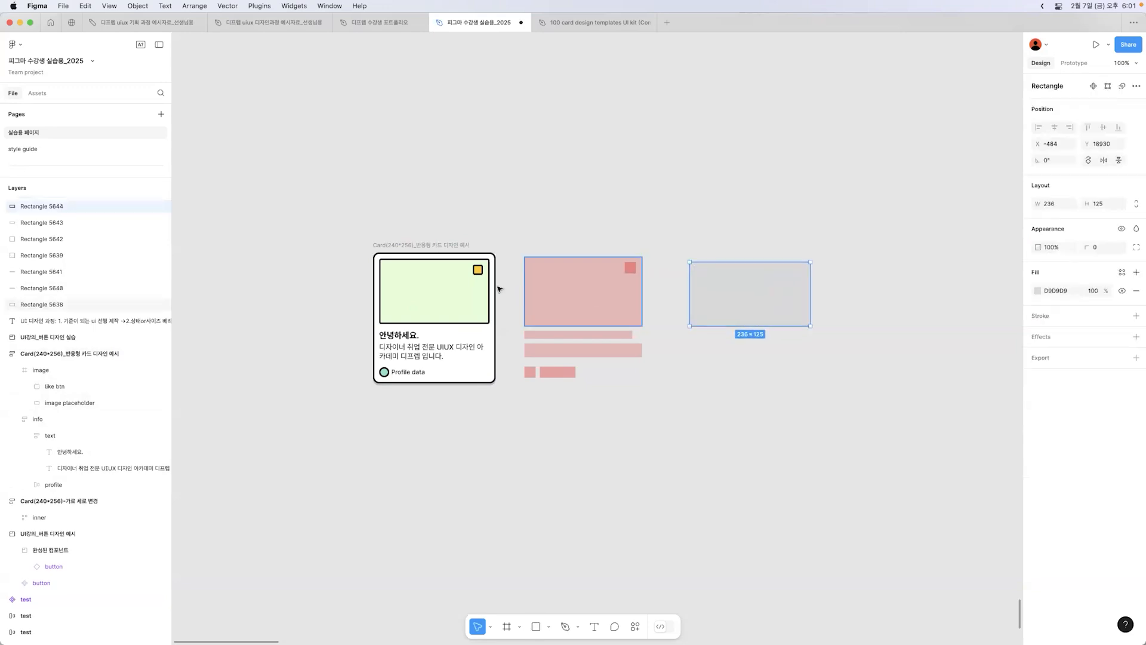
click(478, 283)
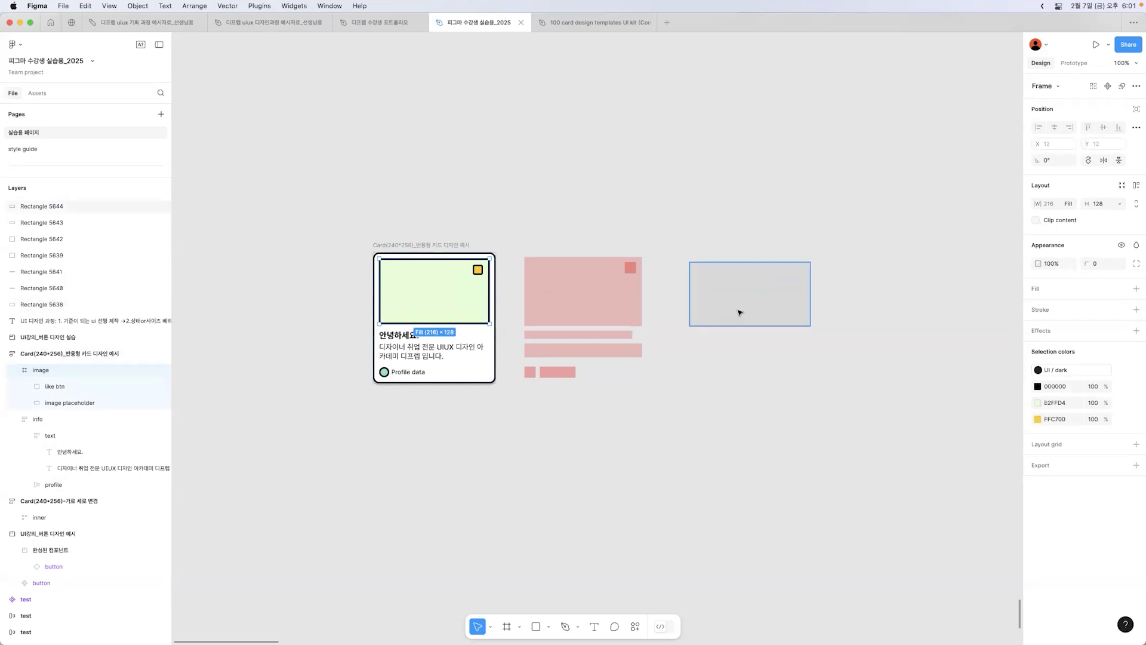
click(757, 297)
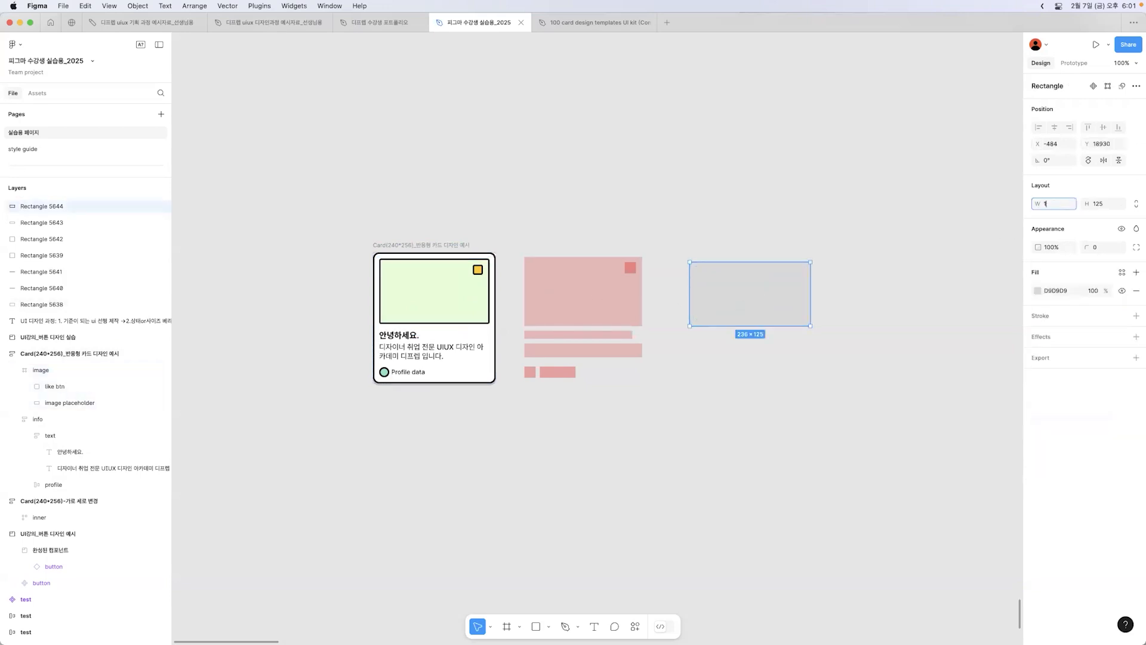
text(216)
key(Return)
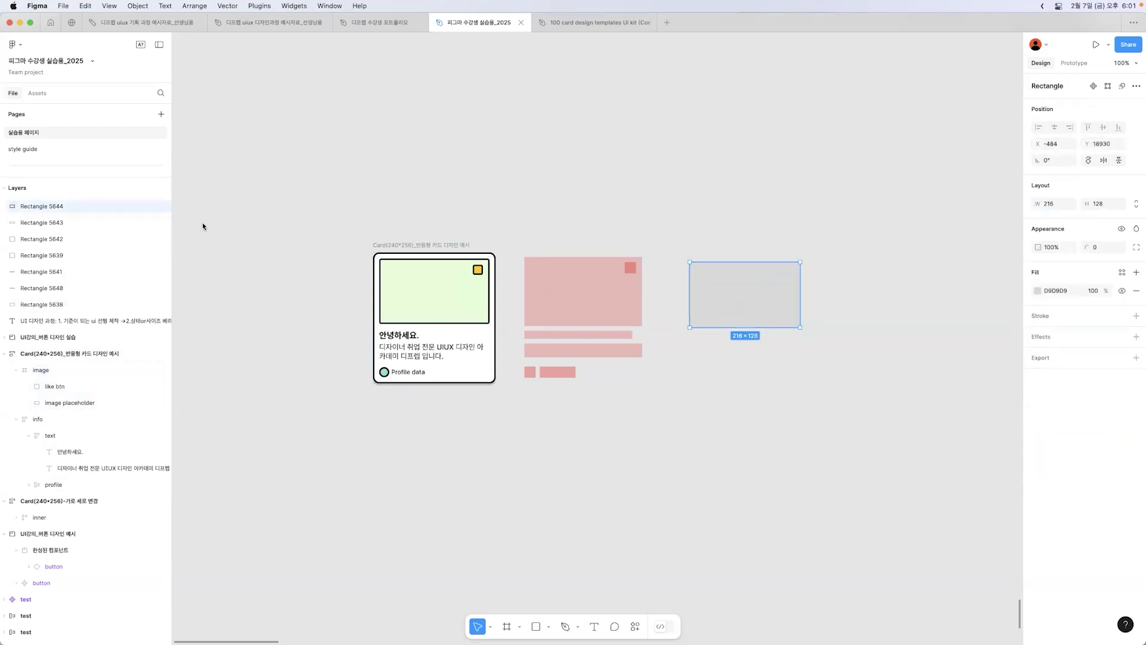
click(431, 285)
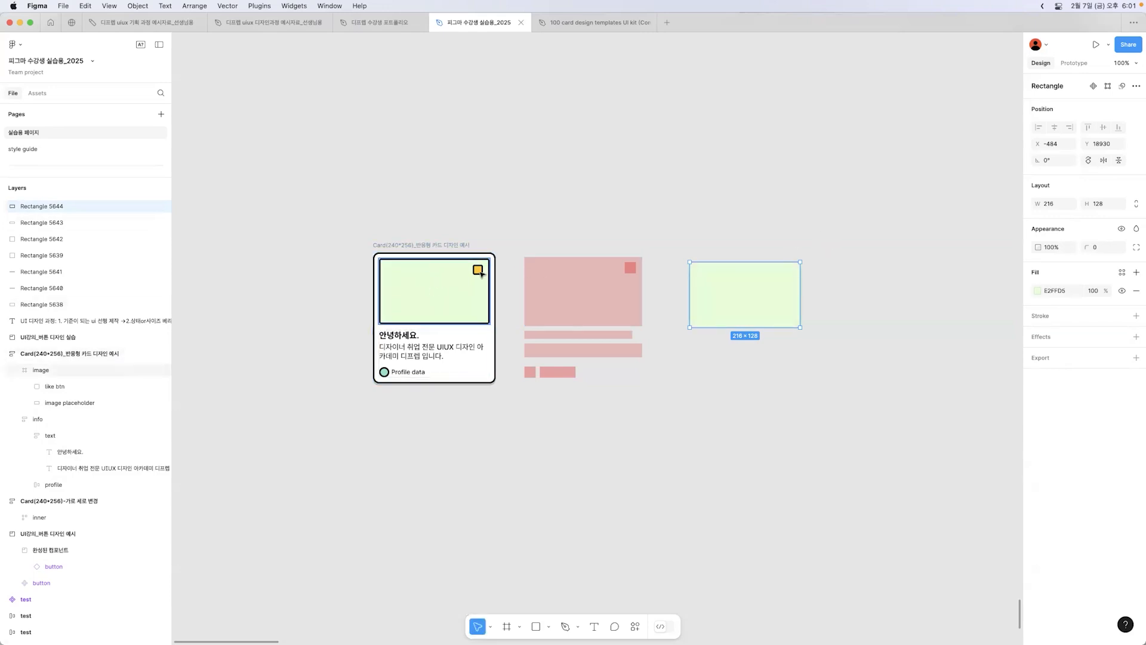
- Add an inside stroke with weight 3 and color 222222 to the green rectangle, following the card's image placeholder
click(1069, 318)
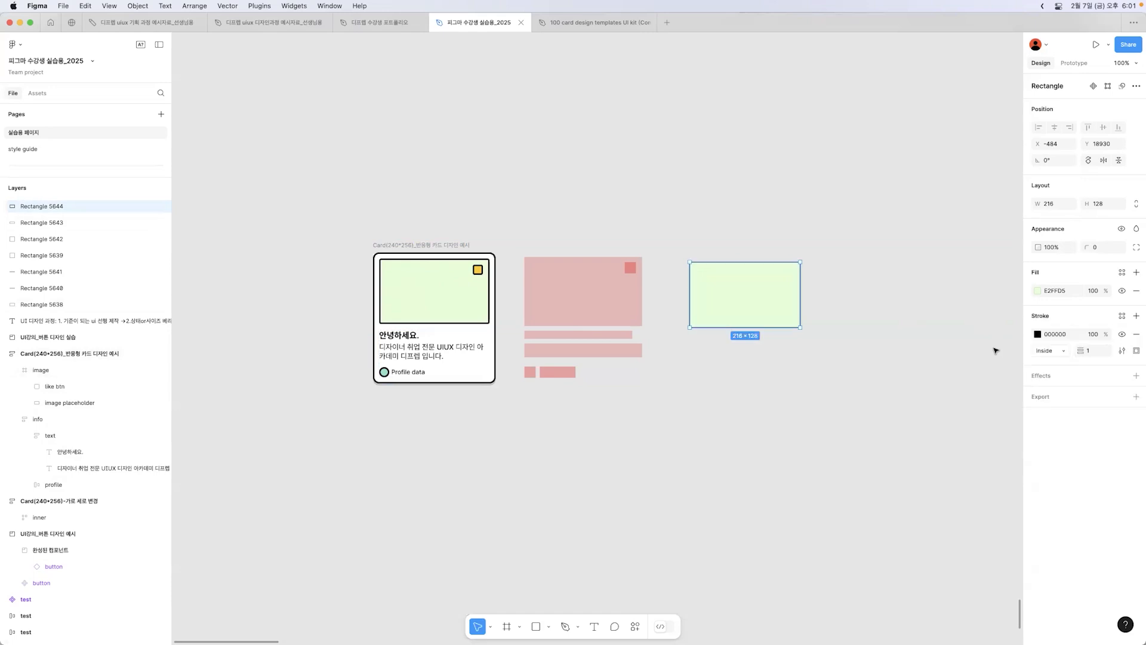
click(1090, 351)
click(416, 307)
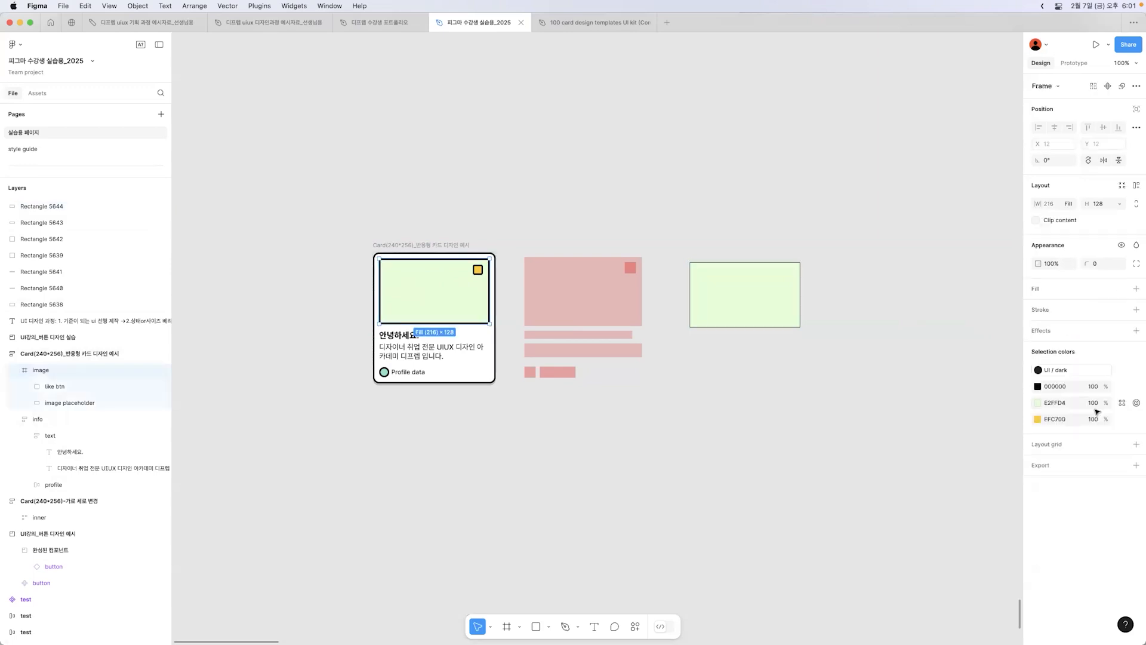
click(420, 288)
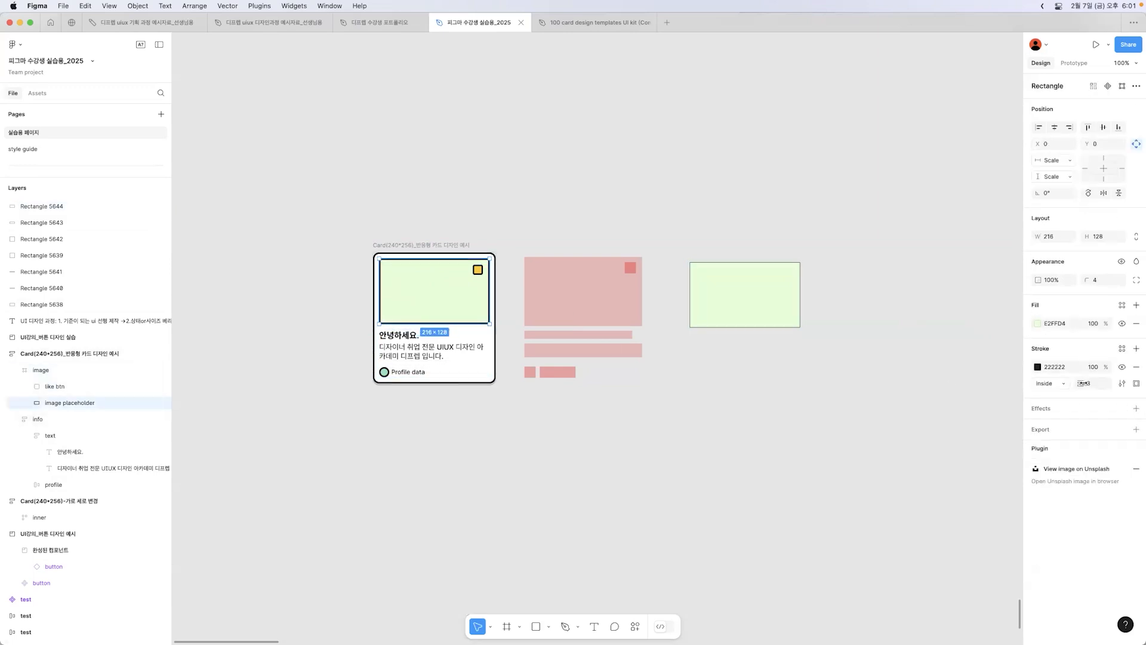
click(1038, 367)
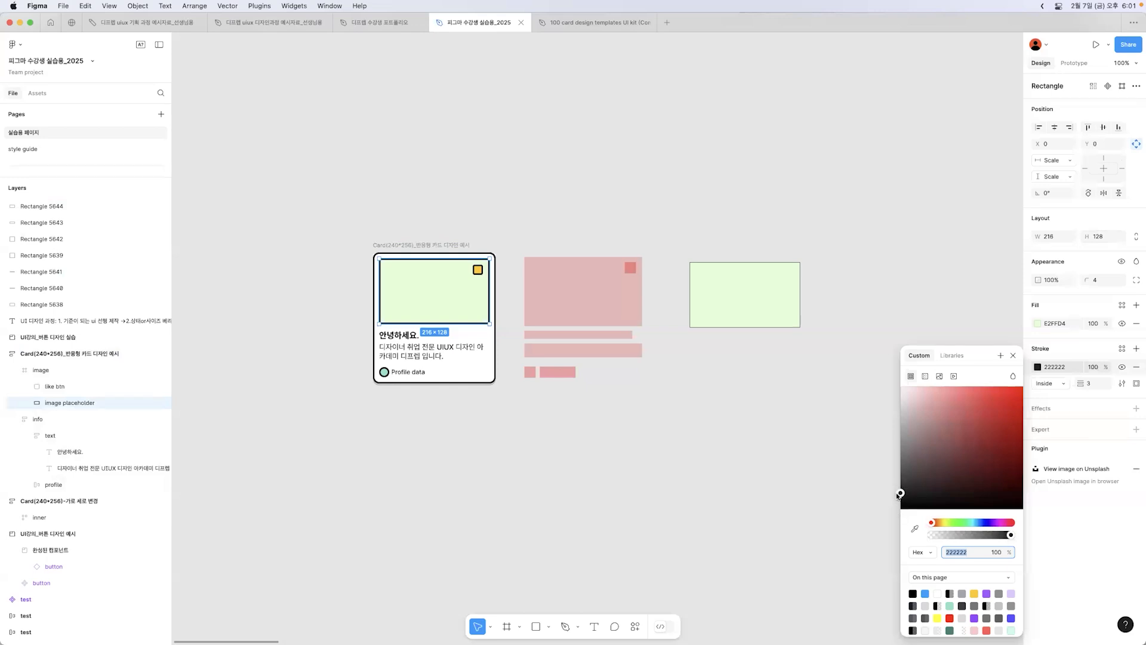
click(768, 306)
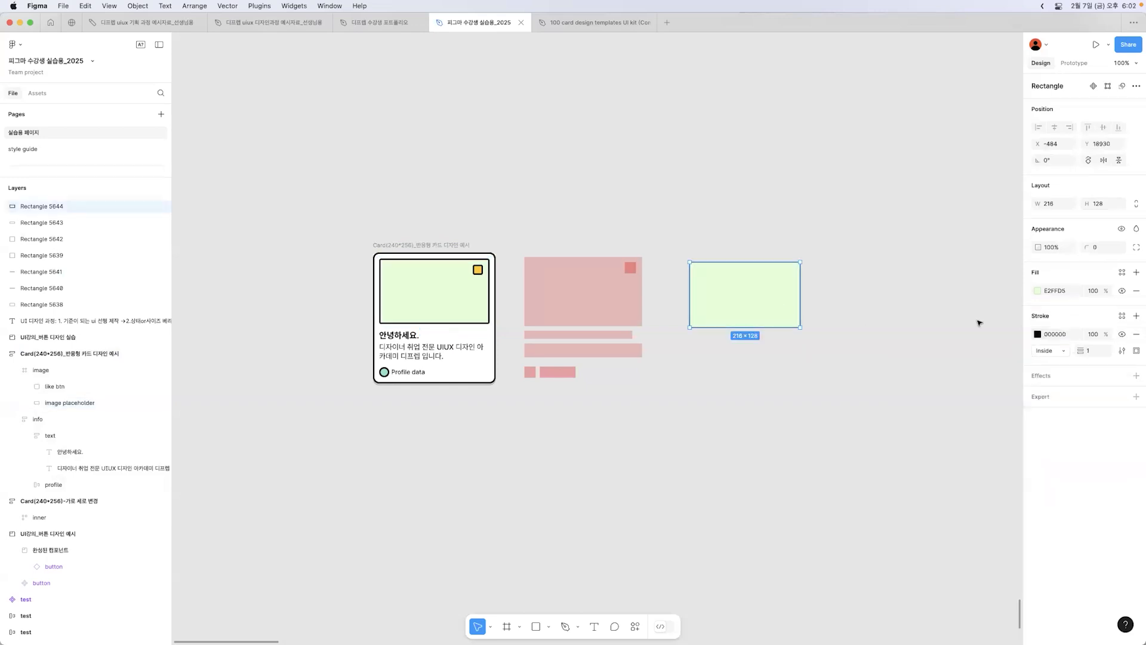
click(1092, 351)
text(3)
key(Return)
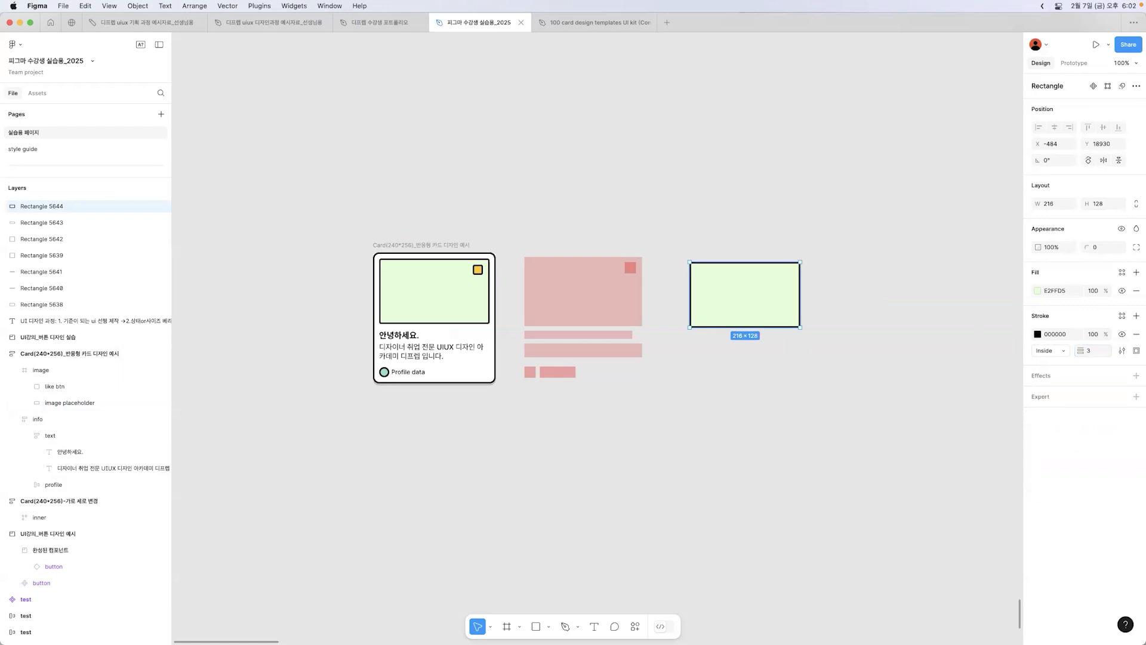
click(1056, 334)
text(222222)
key(Return)
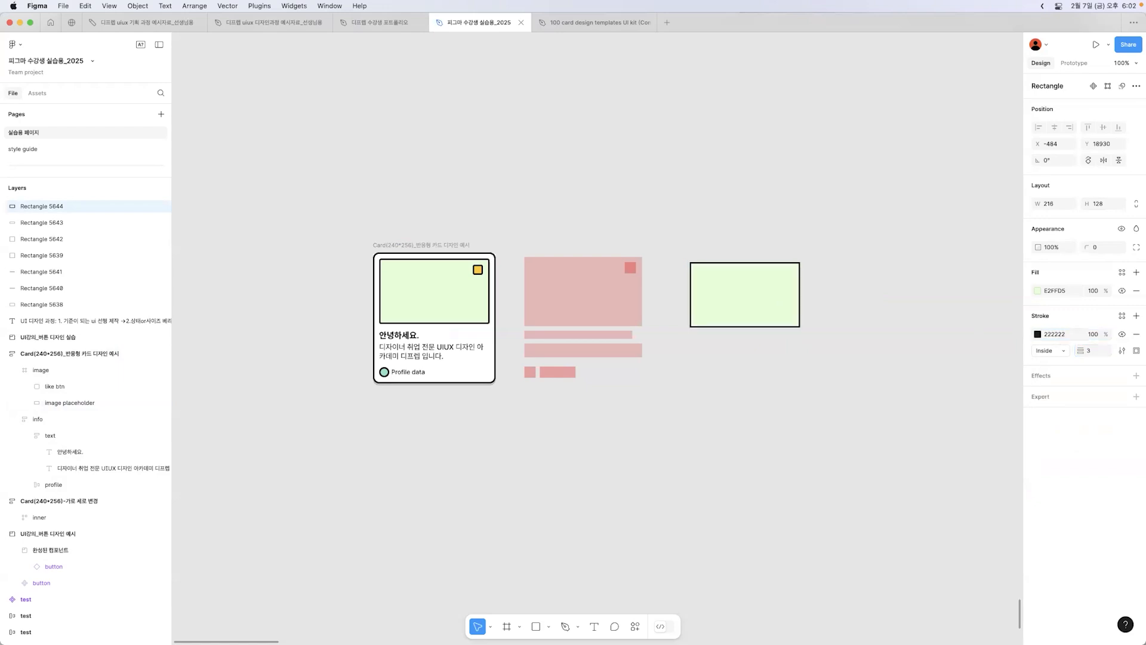
- Set the new green rectangle's corner radius to 4, following the example card's image placeholder
click(442, 303)
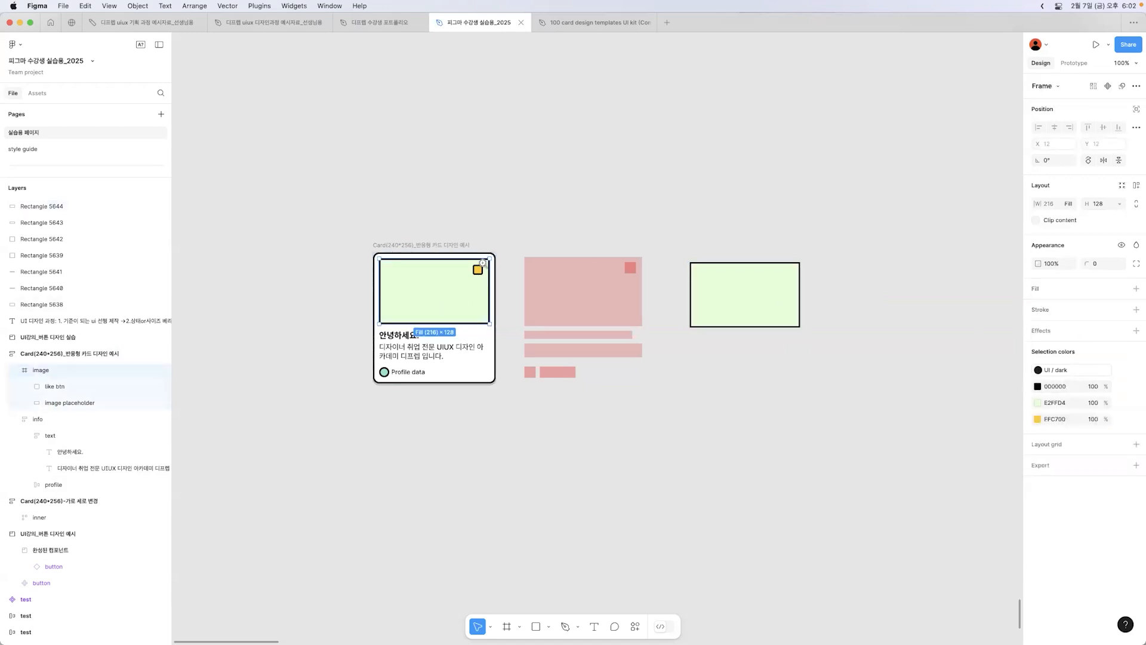
scroll(483, 265, up, 5)
key(shift+0)
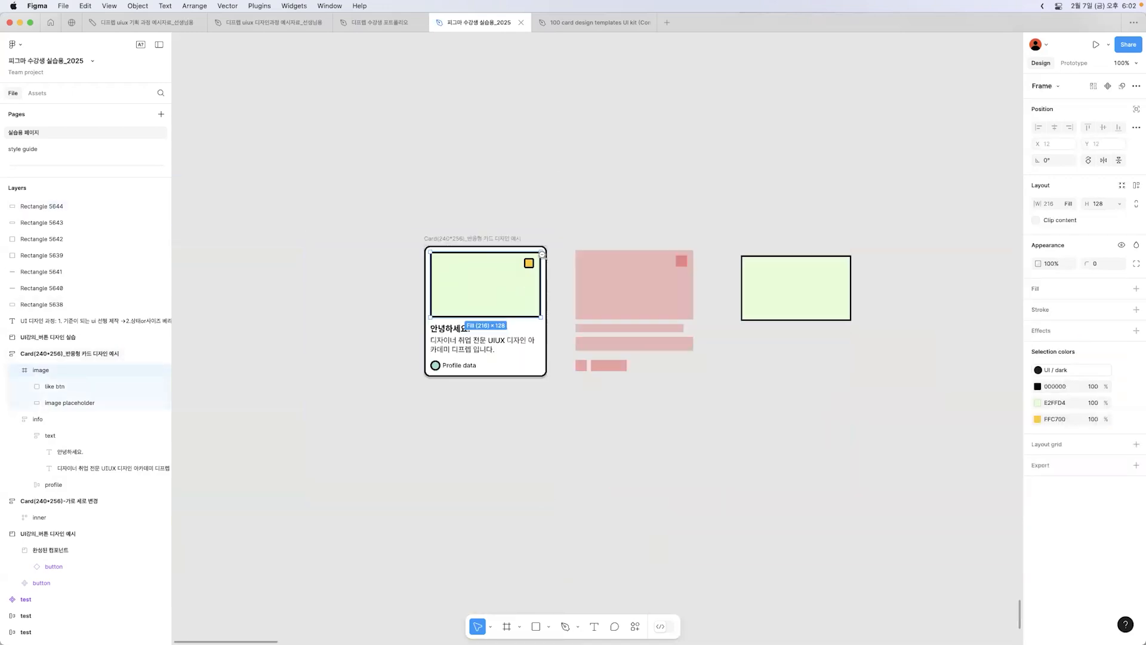
click(782, 286)
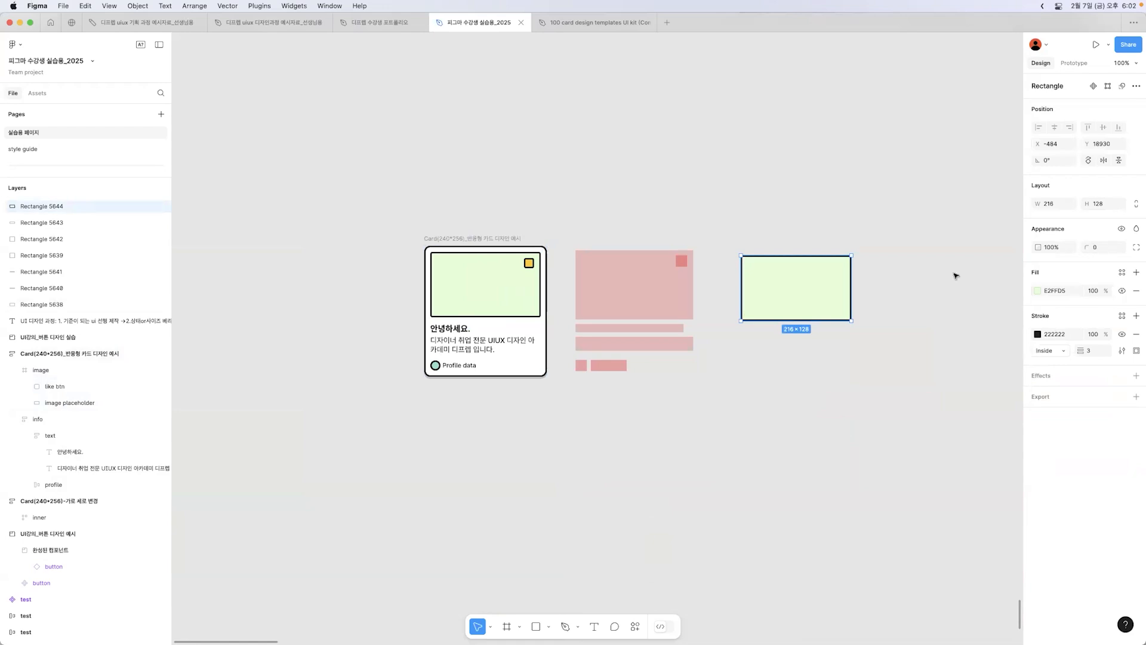
double_click(512, 299)
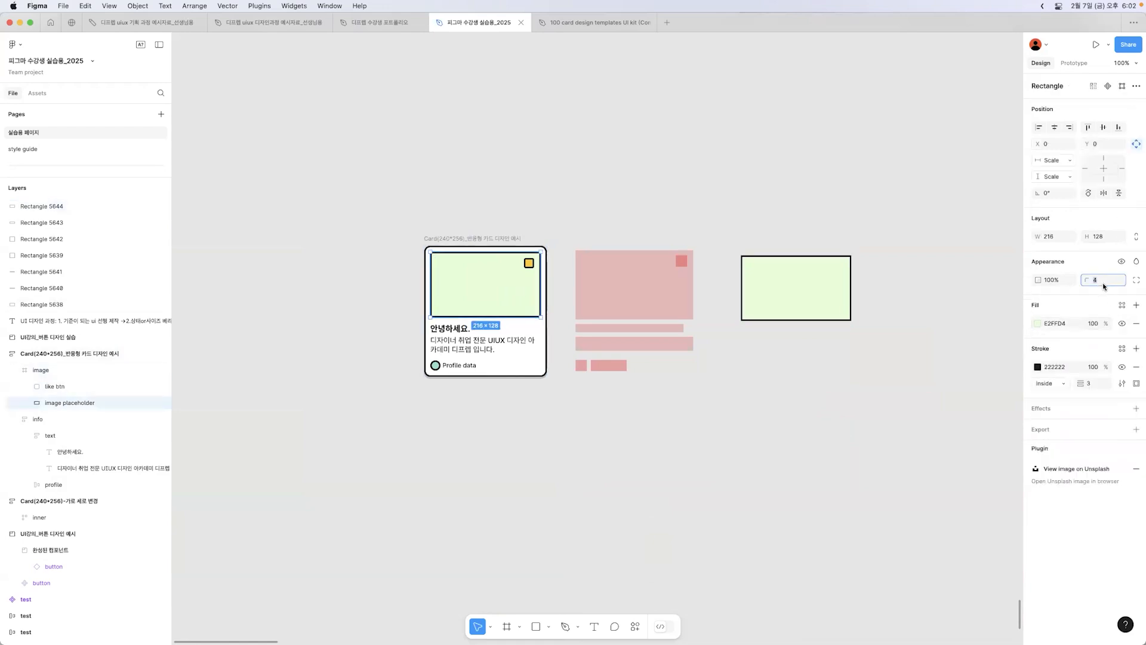
click(817, 309)
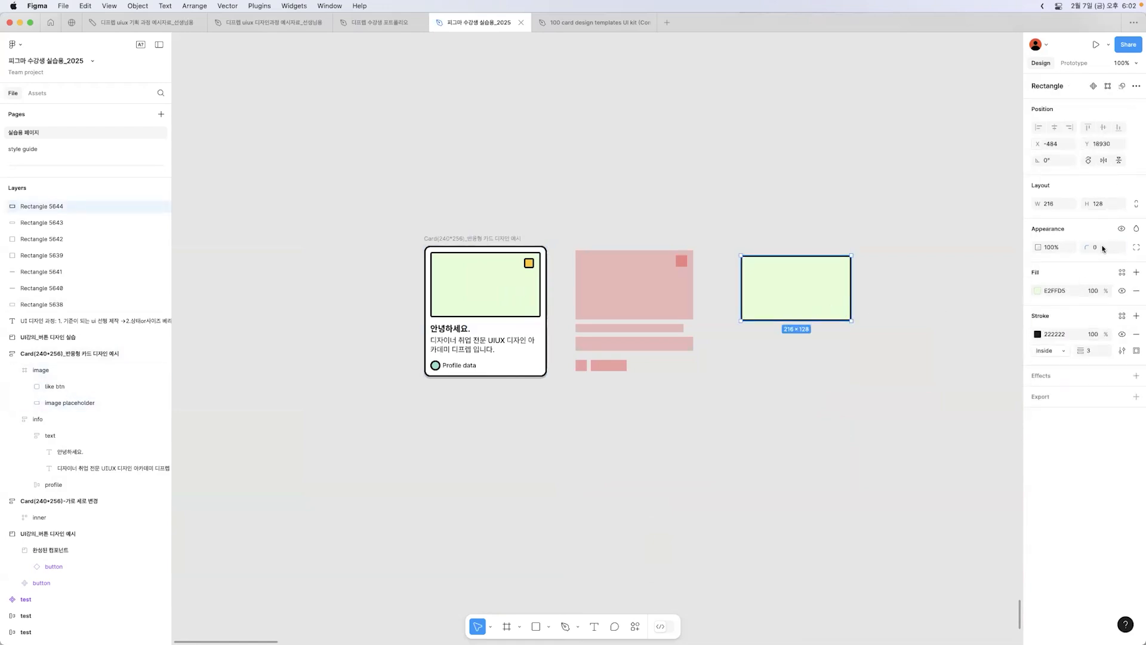
click(892, 383)
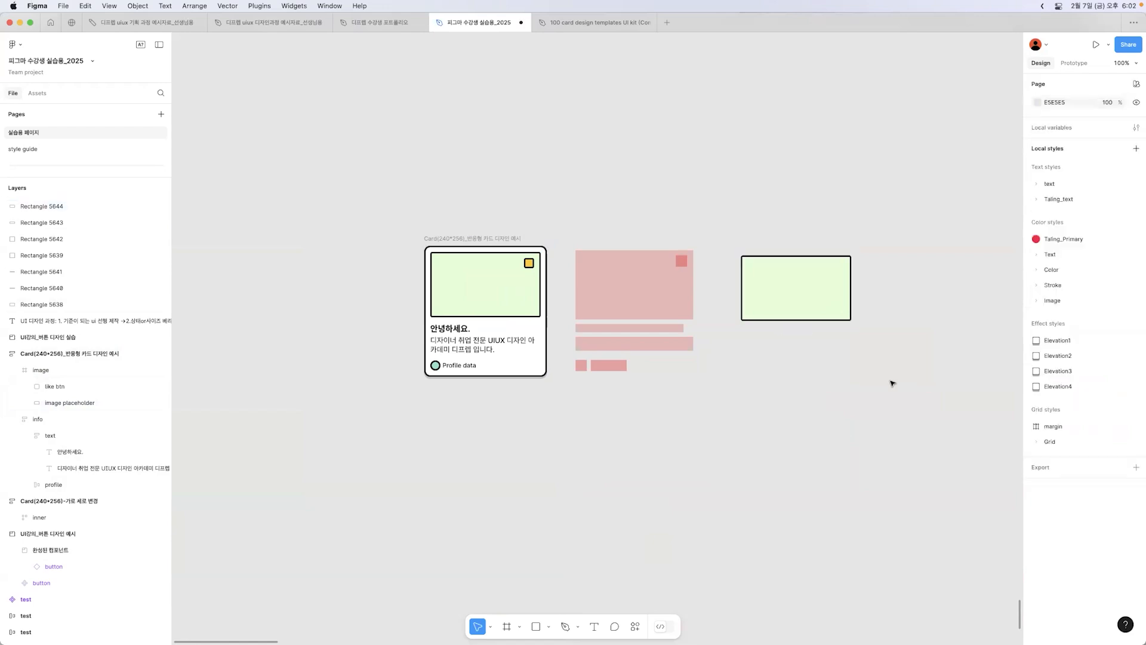
- Rename the new green rectangle's layer to image placeholder
click(813, 296)
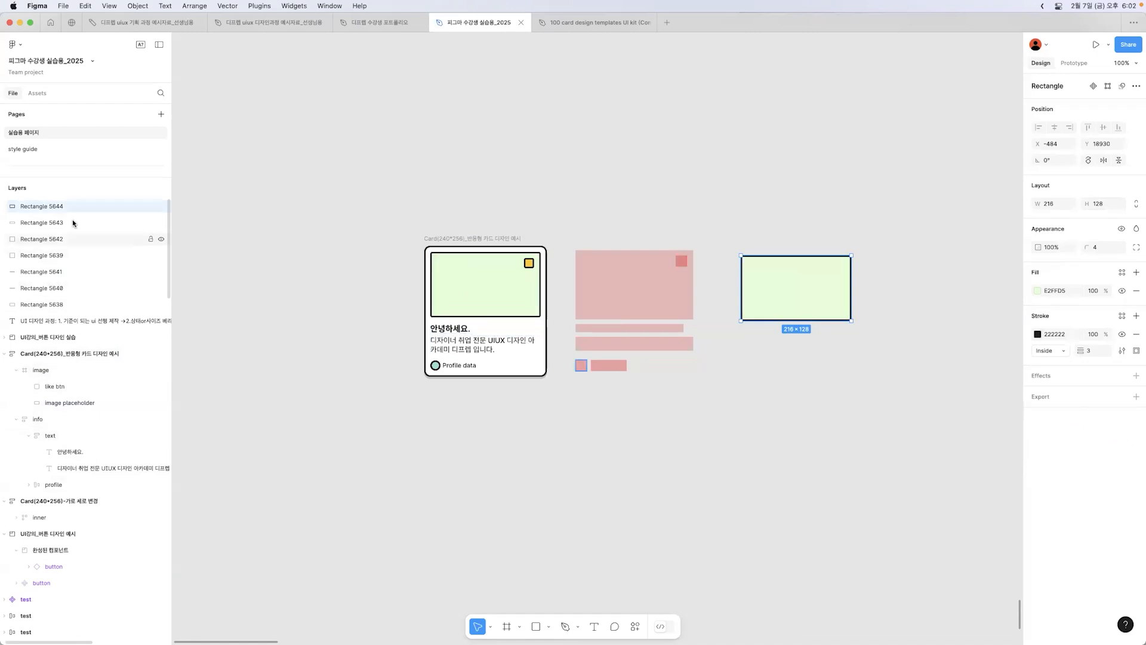
double_click(46, 208)
text(ㅏ)
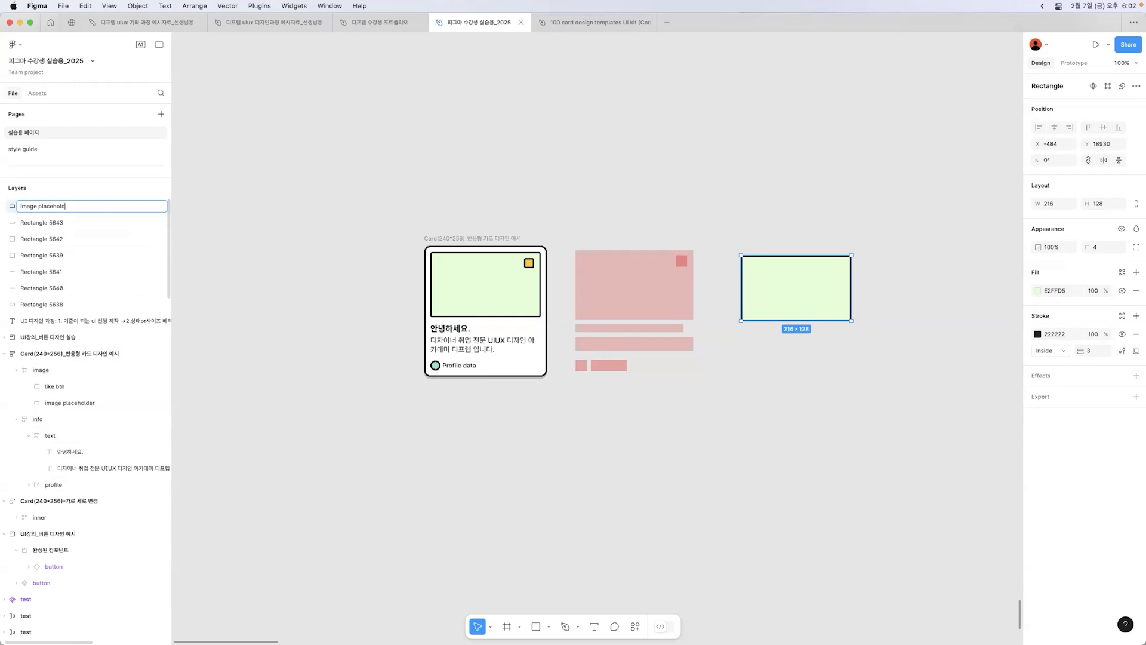
click(675, 205)
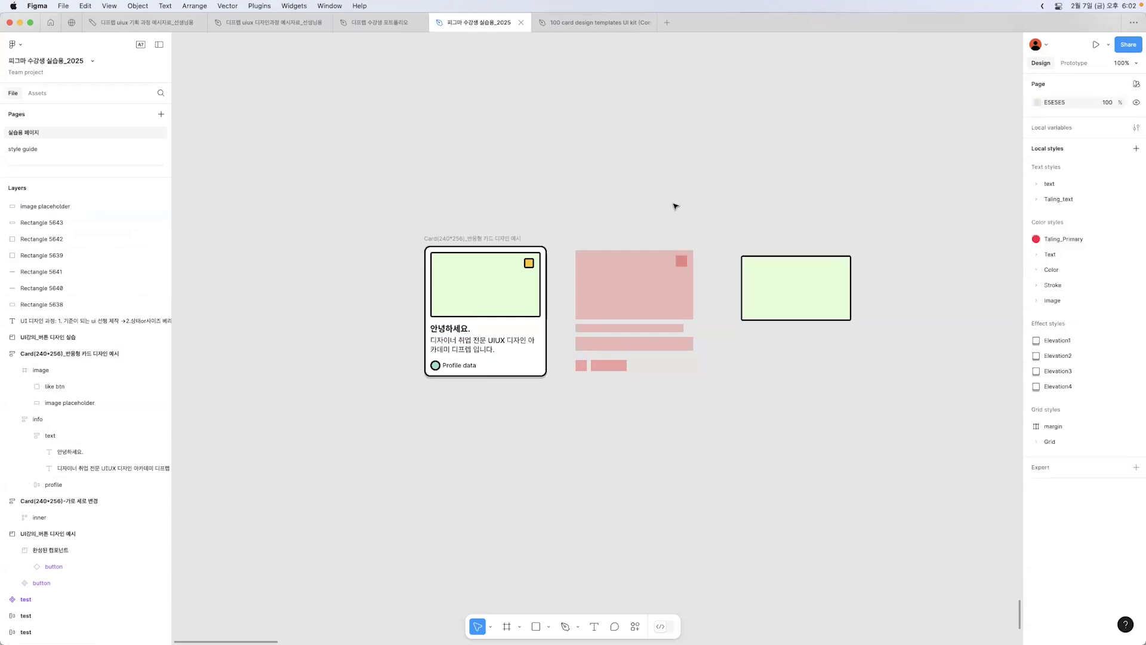
- Draw a 20 × 20 square inside the upper-right corner of the new green rectangle, following the card's like button
click(777, 281)
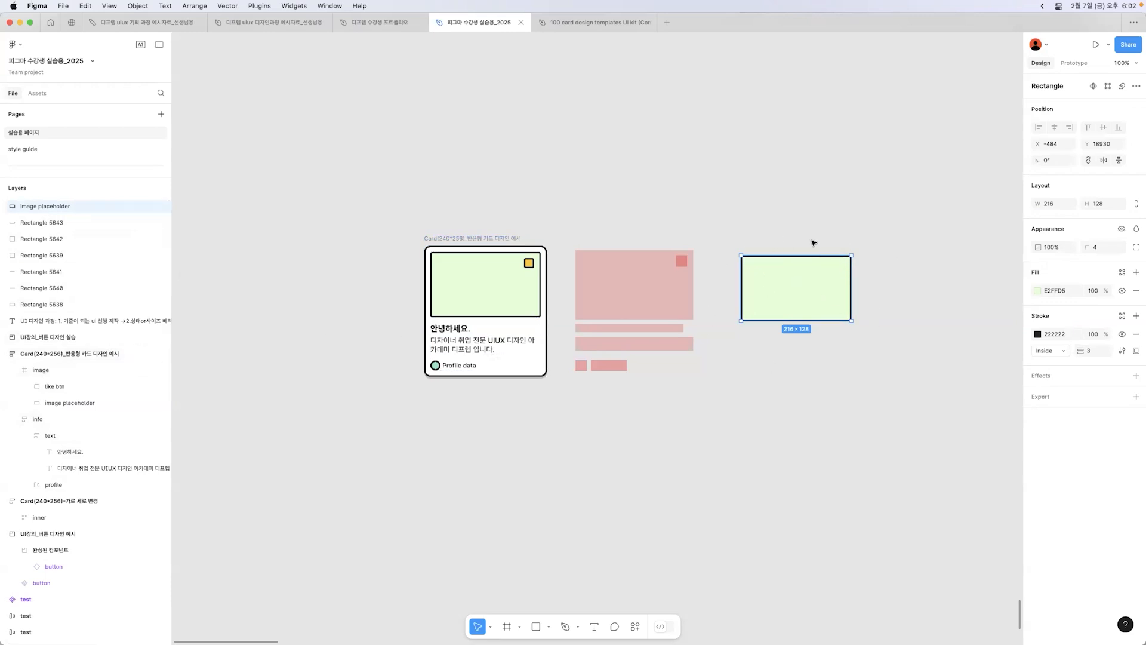
double_click(530, 266)
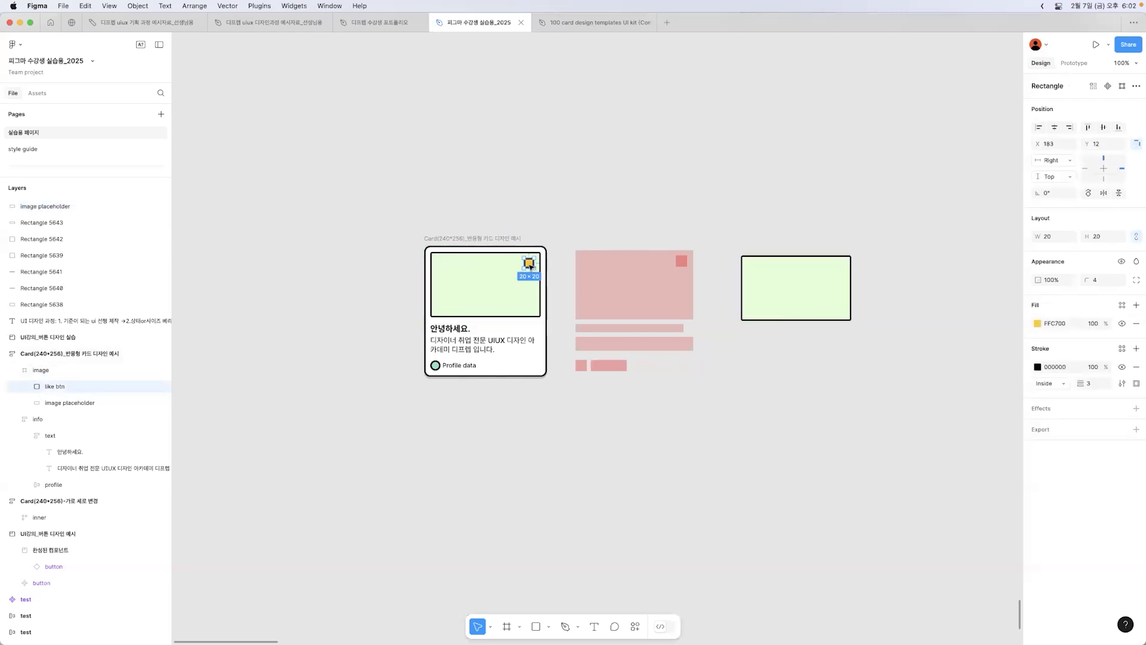
key(r)
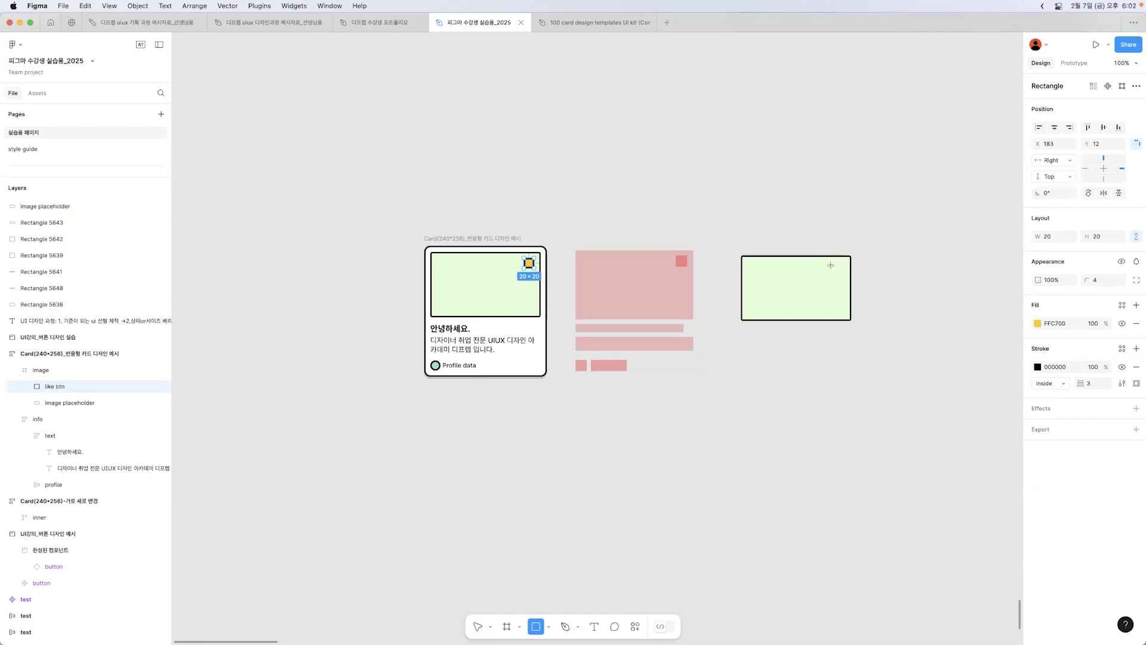
drag(830, 266, 841, 276)
click(885, 281)
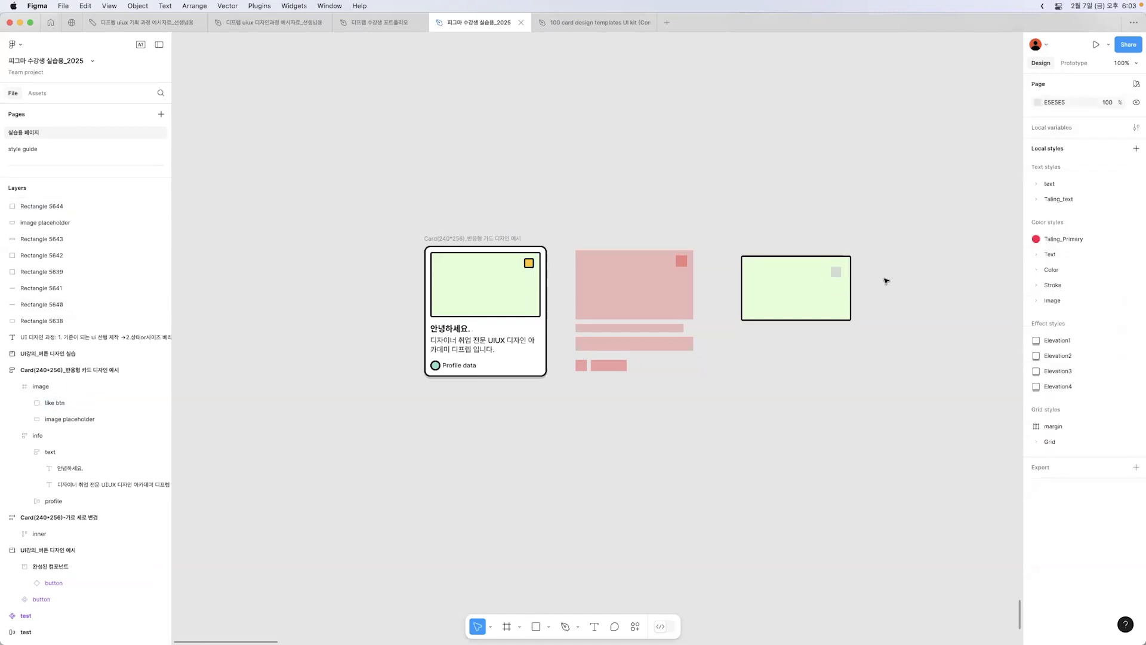
- Fill the small square with FFC700, sampled from the example card's like button
click(838, 274)
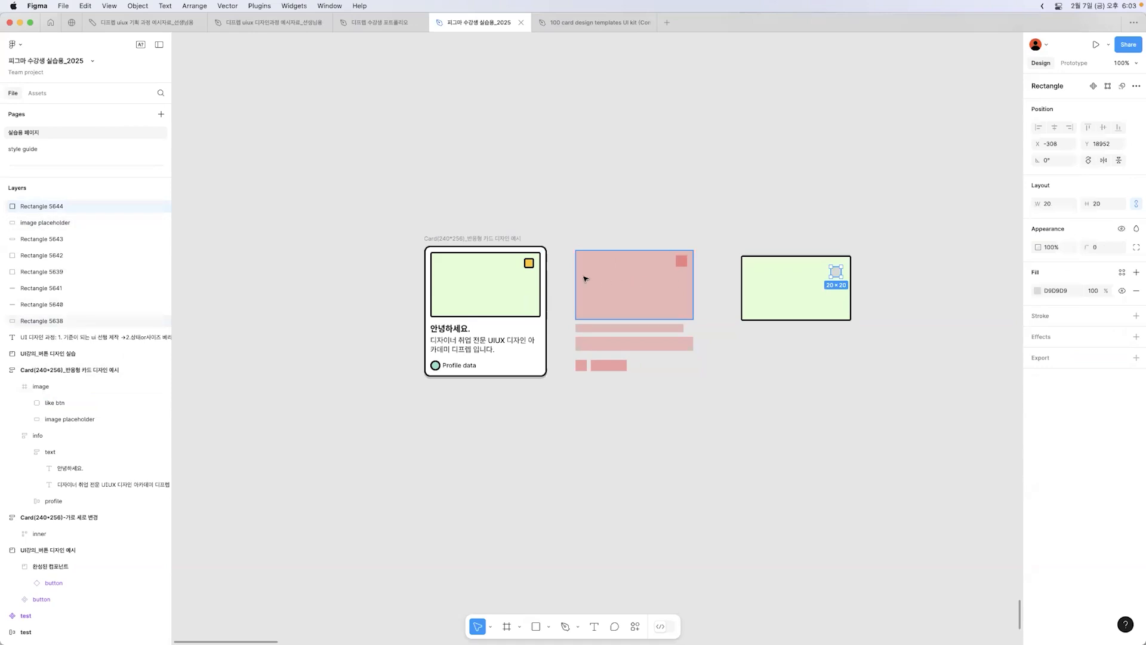
key(i)
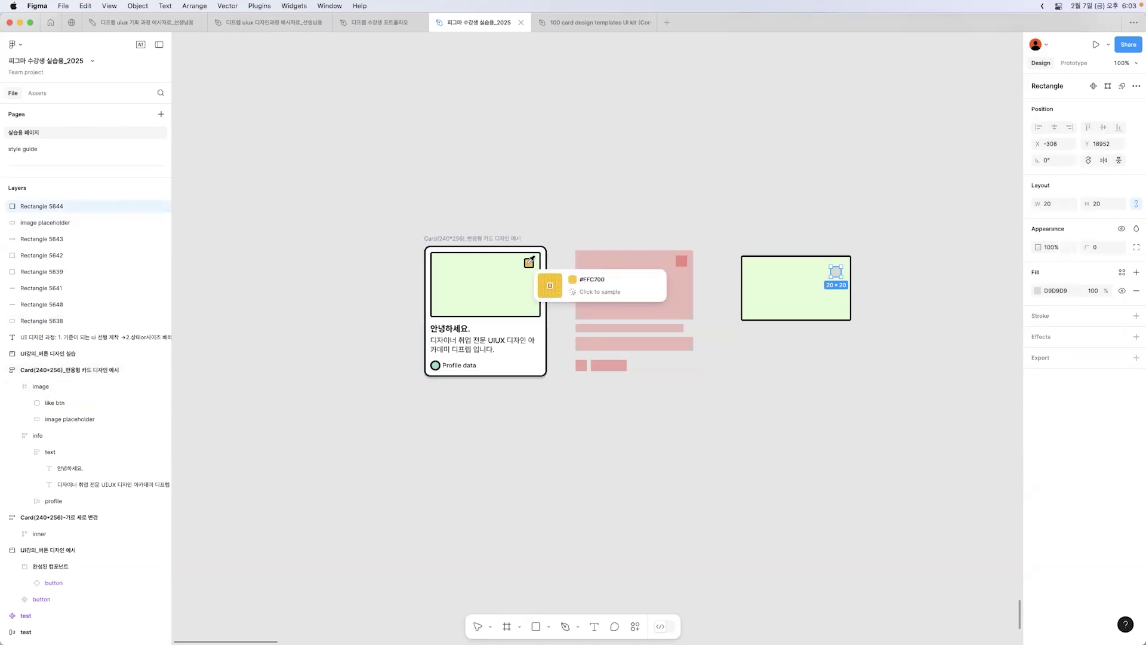
click(529, 263)
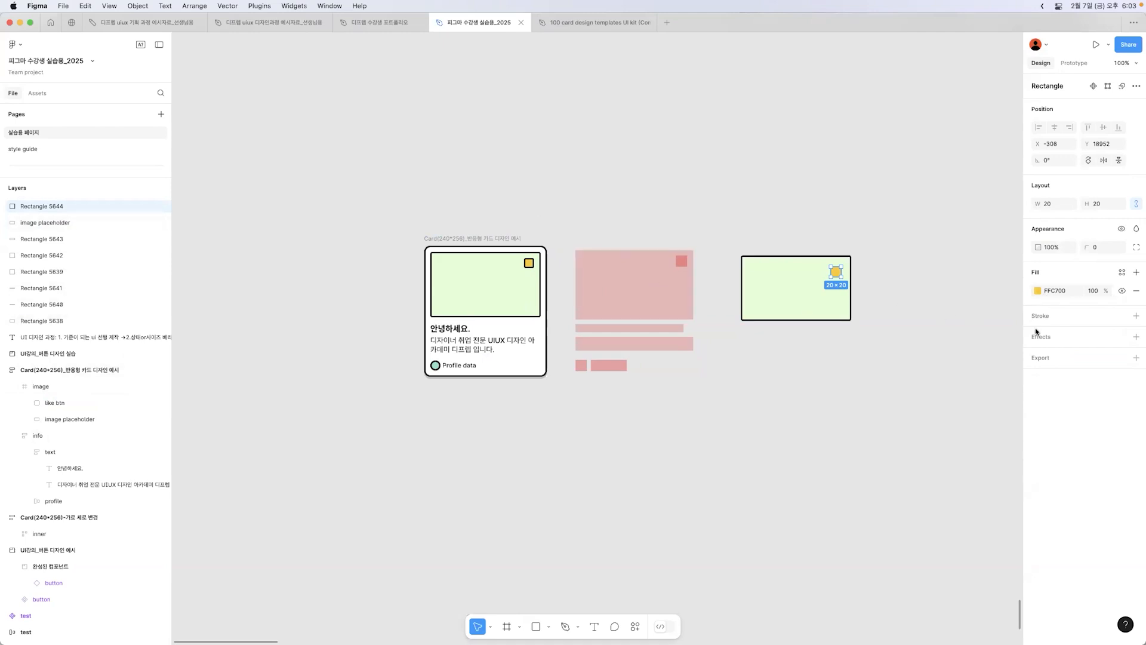
- Add an inside stroke with weight 3 and color 222222 to the yellow square
click(1057, 321)
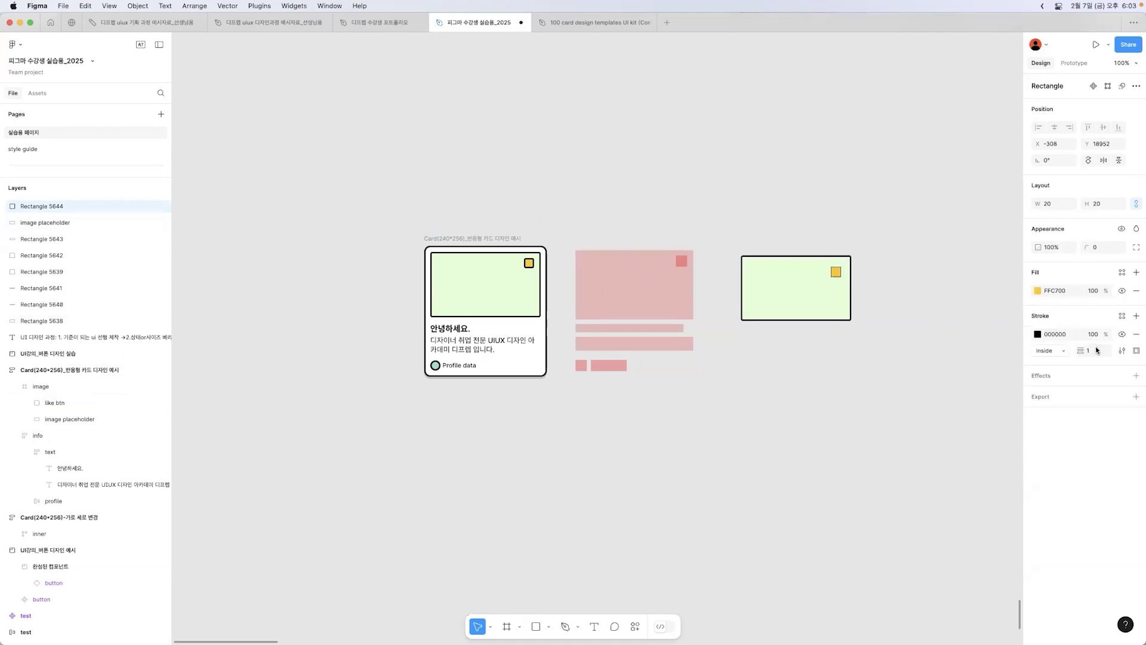
text(3)
key(Return)
click(1052, 334)
text(222222)
key(Return)
click(914, 306)
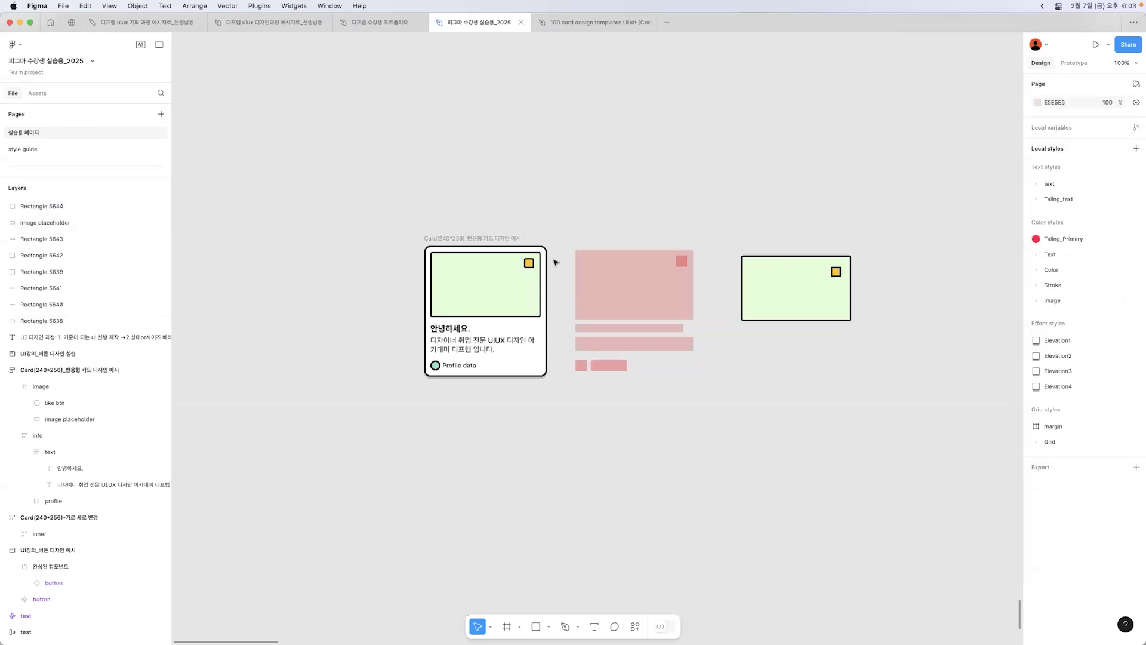
- Set the yellow square's corner radius to 4, following the example card's like button
click(528, 263)
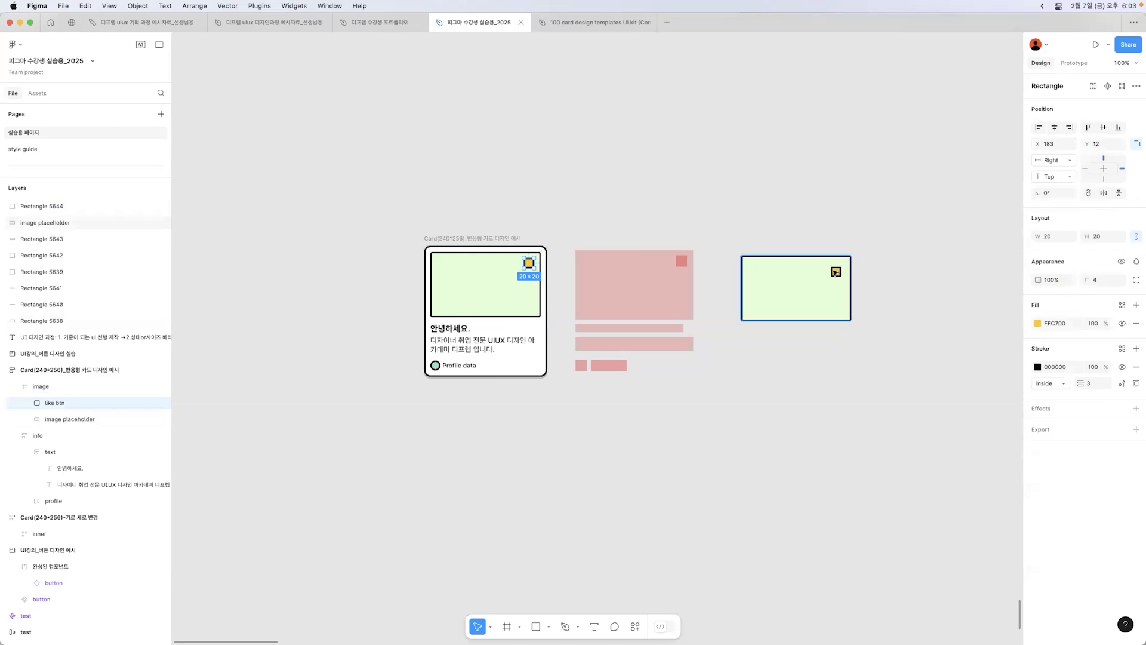
click(836, 272)
click(1103, 247)
text(4)
click(874, 272)
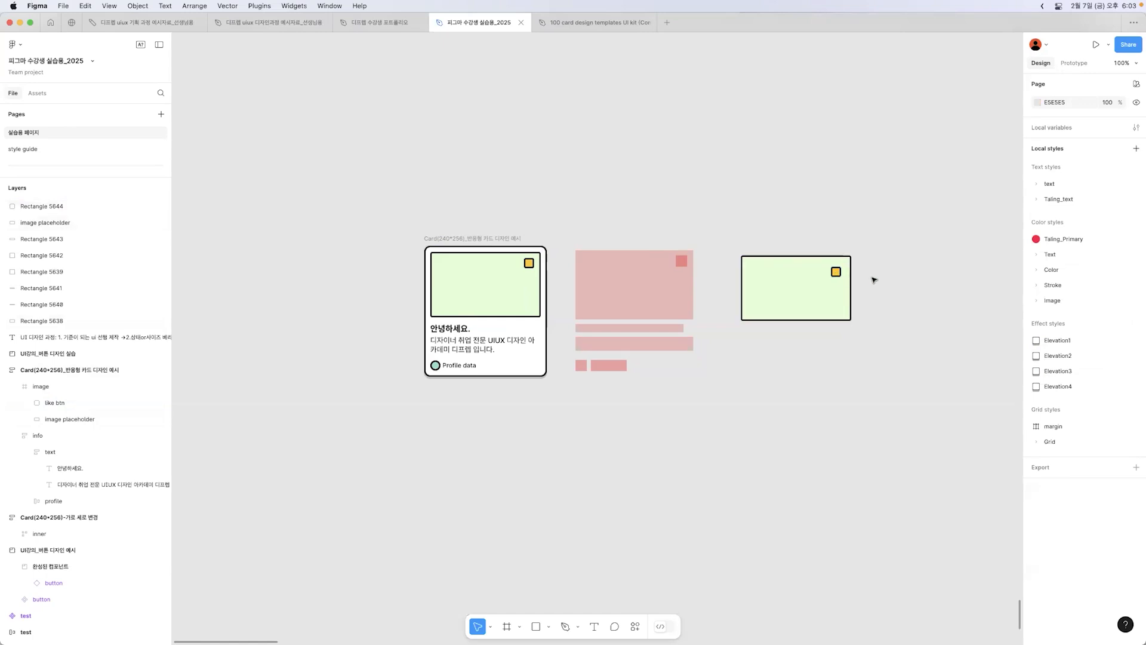
- Move the yellow square to 12 px from the green rectangle's top and right edges and check the spacing
drag(838, 274, 844, 271)
click(895, 272)
key(z)
double_click(862, 251)
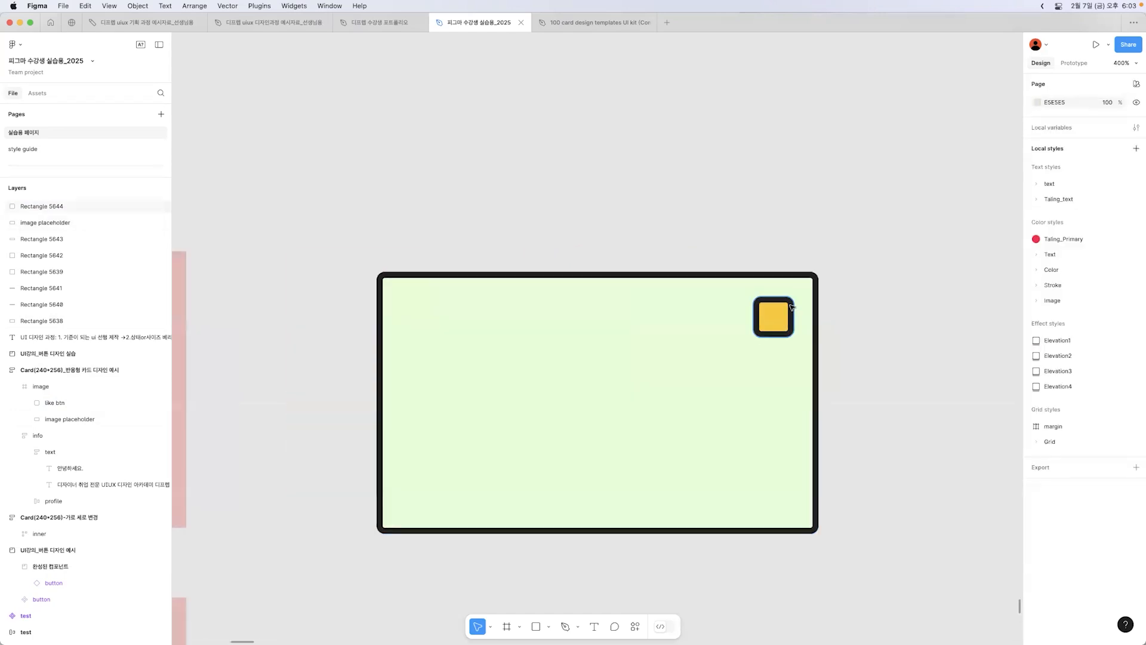
click(786, 317)
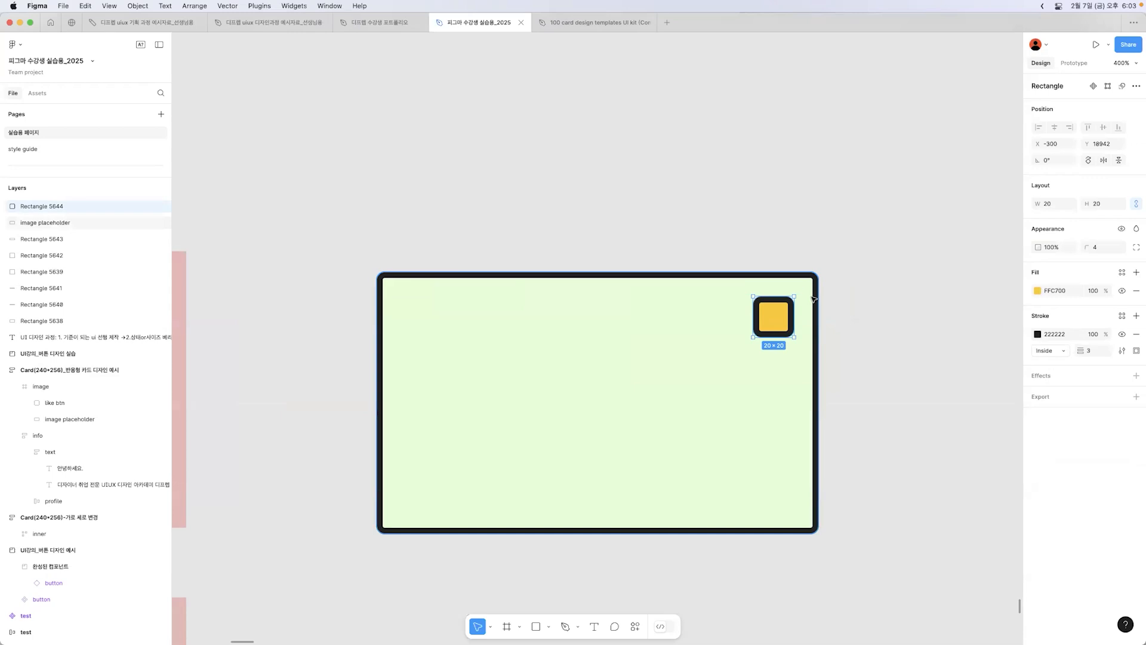
key(alt)
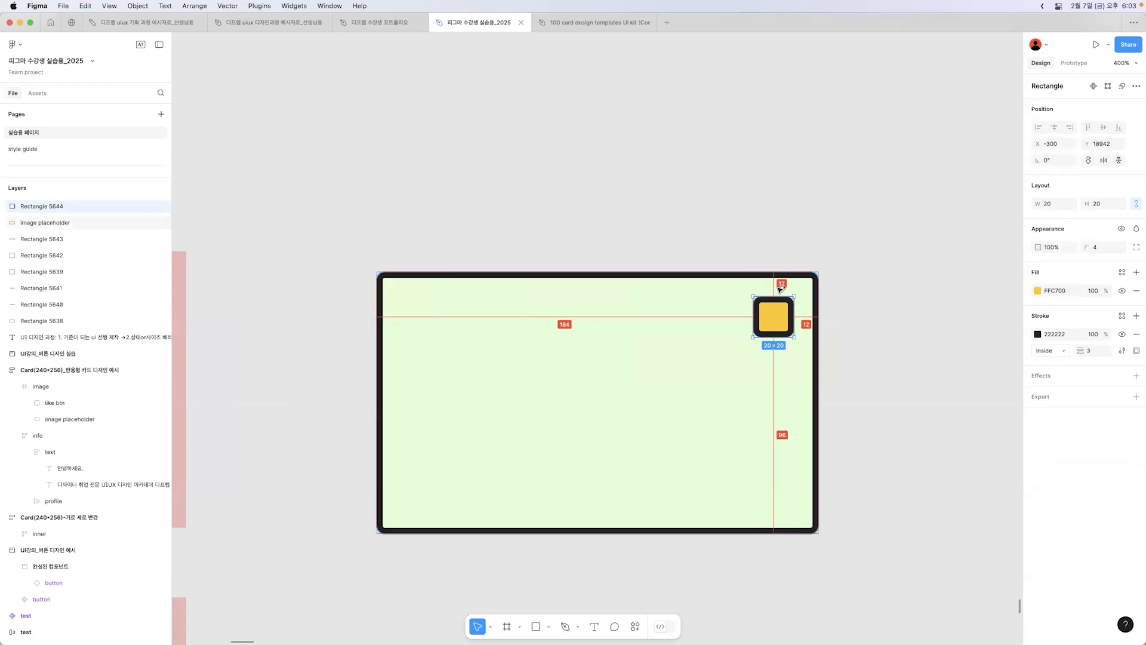
click(853, 284)
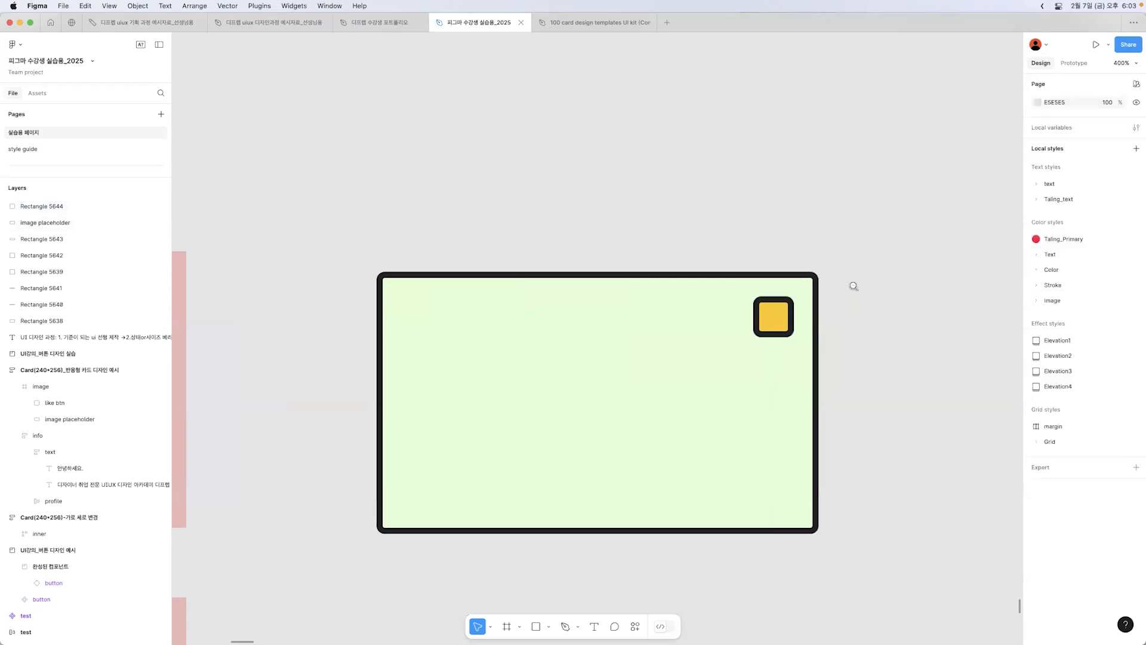
- Wrap the new green rectangle and yellow square together in a frame
scroll(853, 287, down, 10)
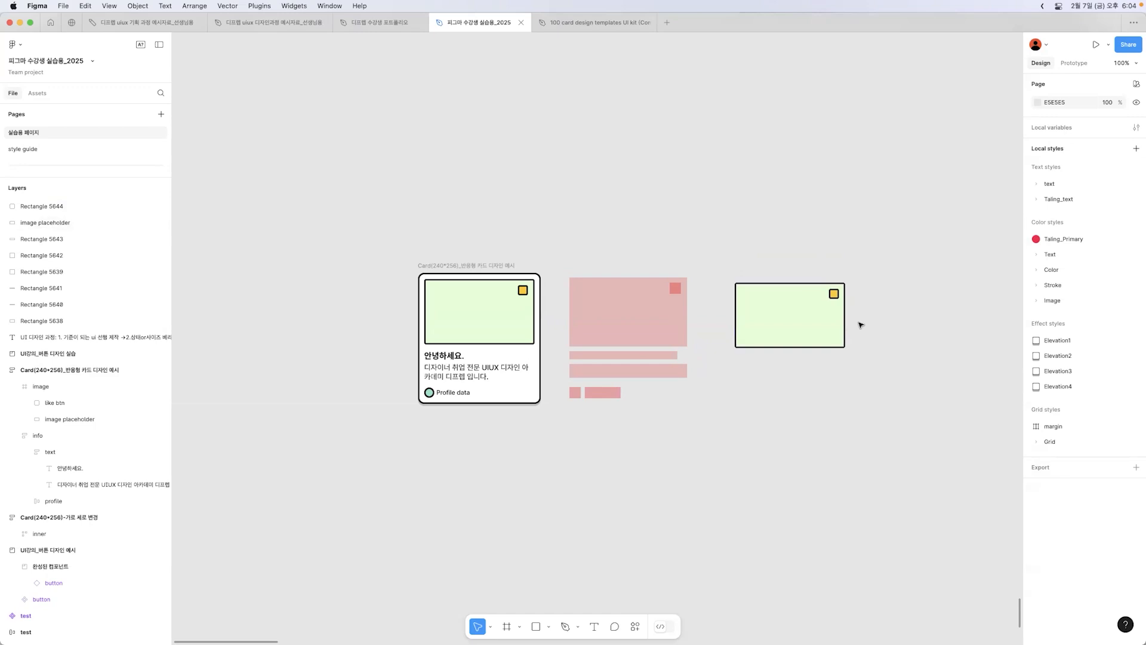
drag(854, 352, 721, 270)
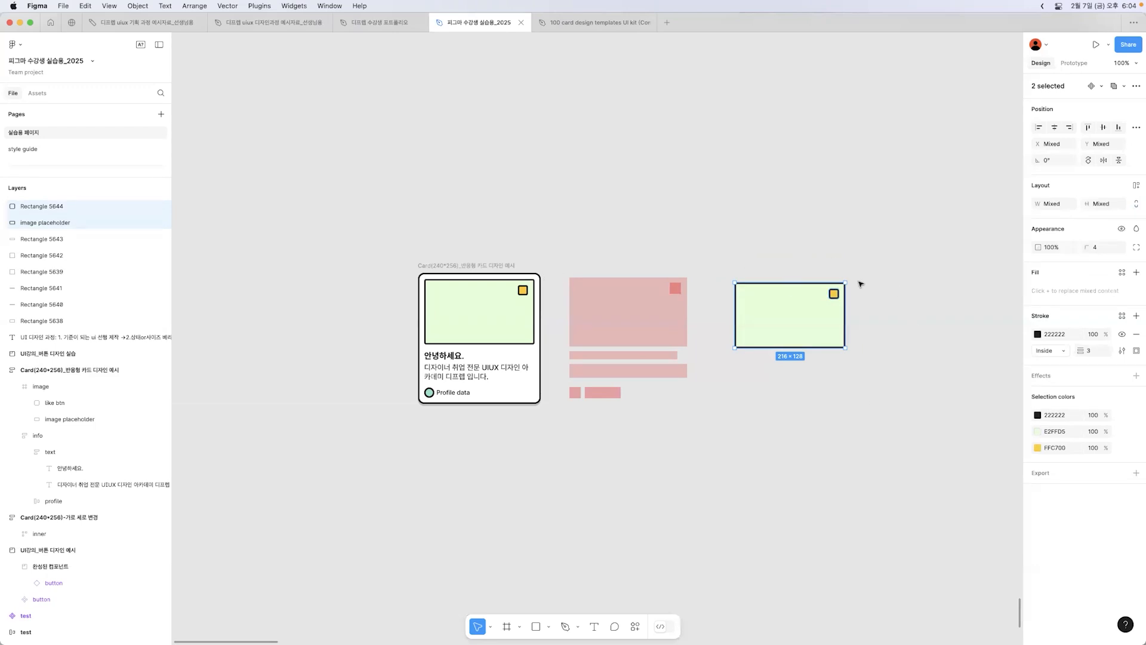
drag(887, 371, 744, 265)
right_click(791, 322)
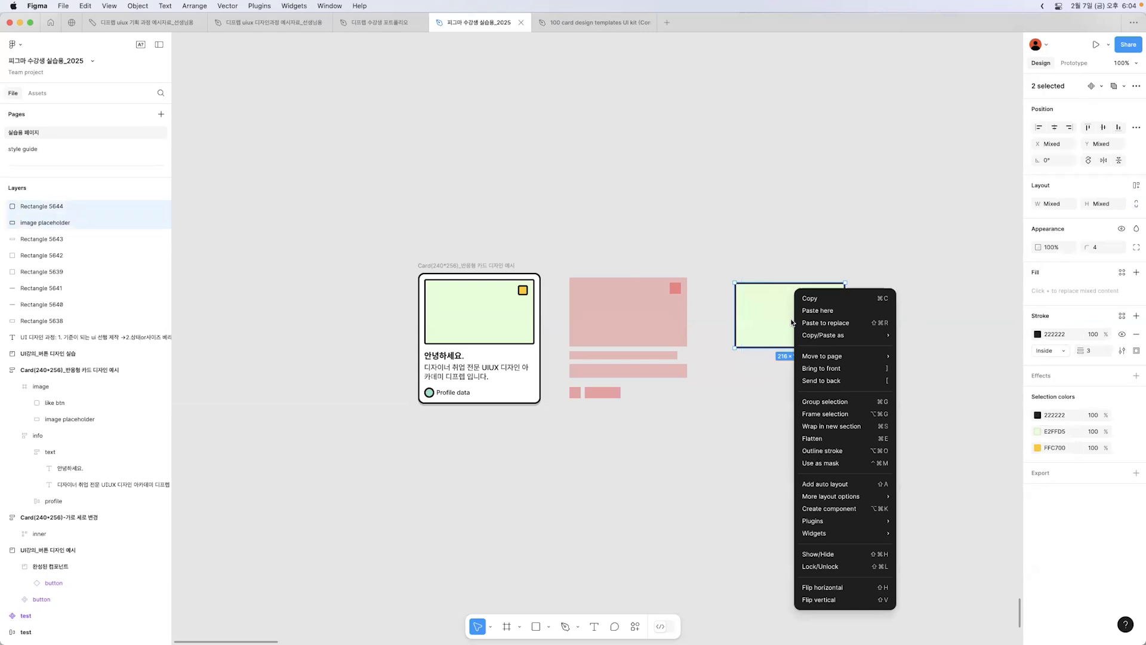
click(834, 414)
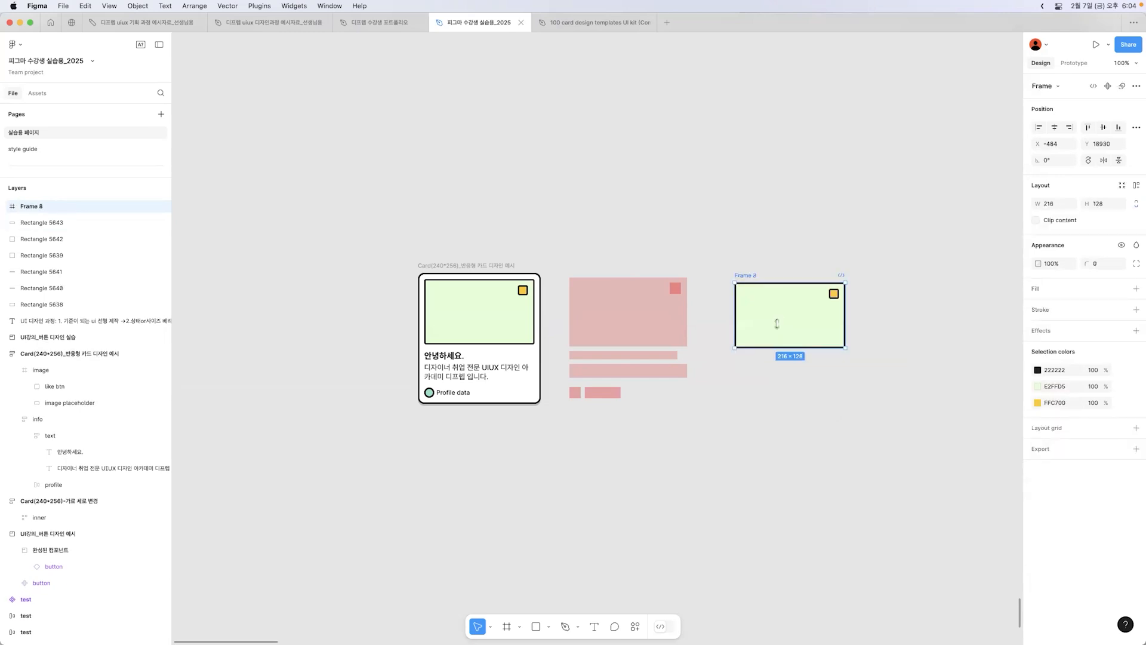
mouse_move(797, 305)
mouse_down()
mouse_move(824, 311)
mouse_move(798, 309)
mouse_up()
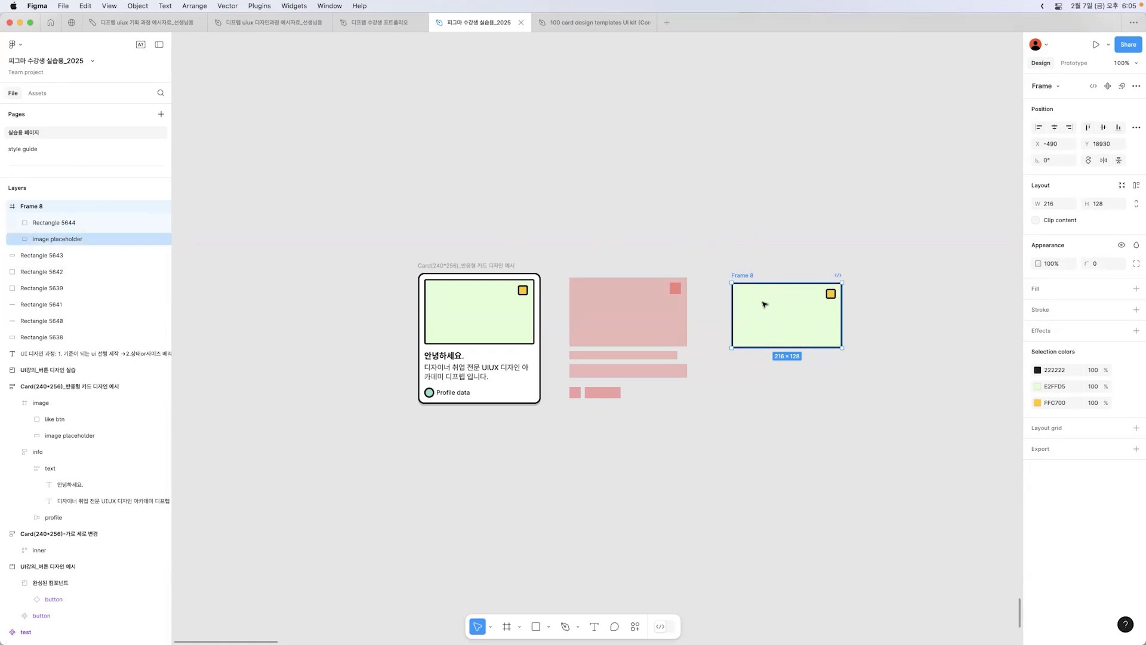
- Rename the new frame to image and shift it slightly away from the red wireframe blocks
double_click(744, 276)
text(image)
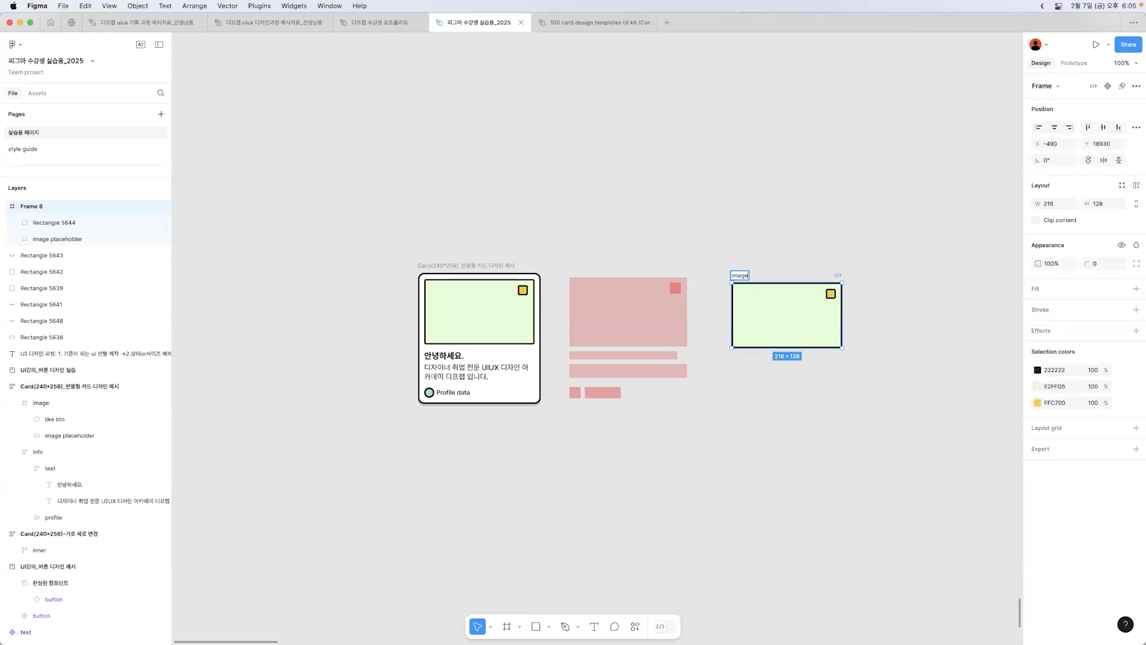
key(Return)
drag(814, 315, 821, 315)
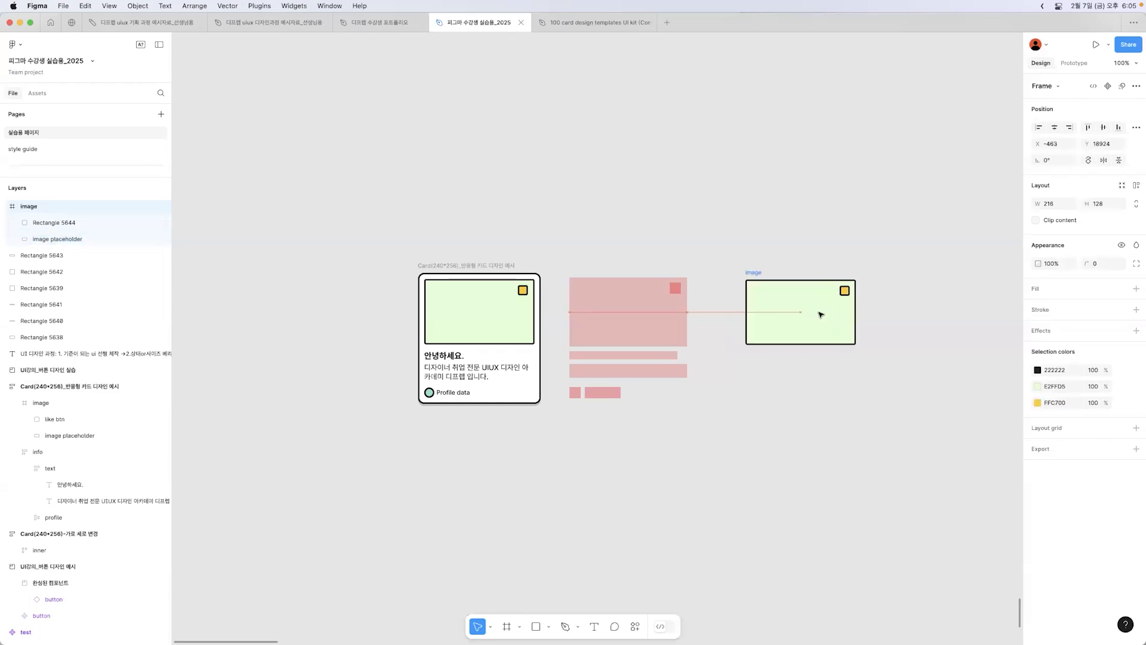
click(786, 428)
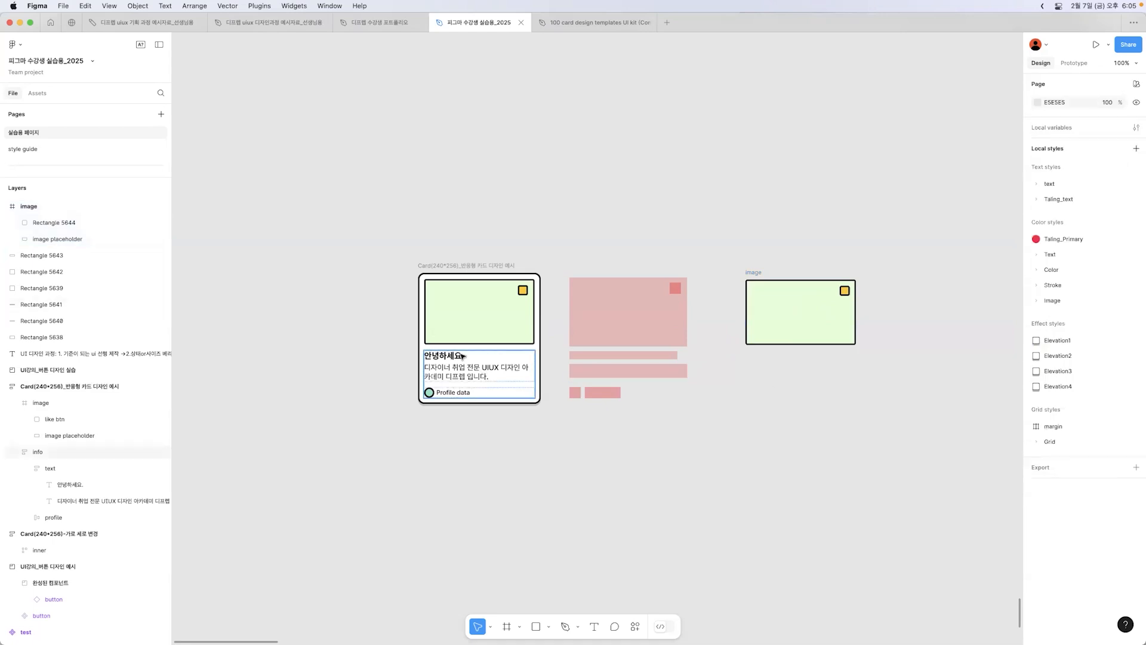
- Try to copy the example card's title text below the new image frame
double_click(462, 356)
double_click(460, 358)
double_click(457, 356)
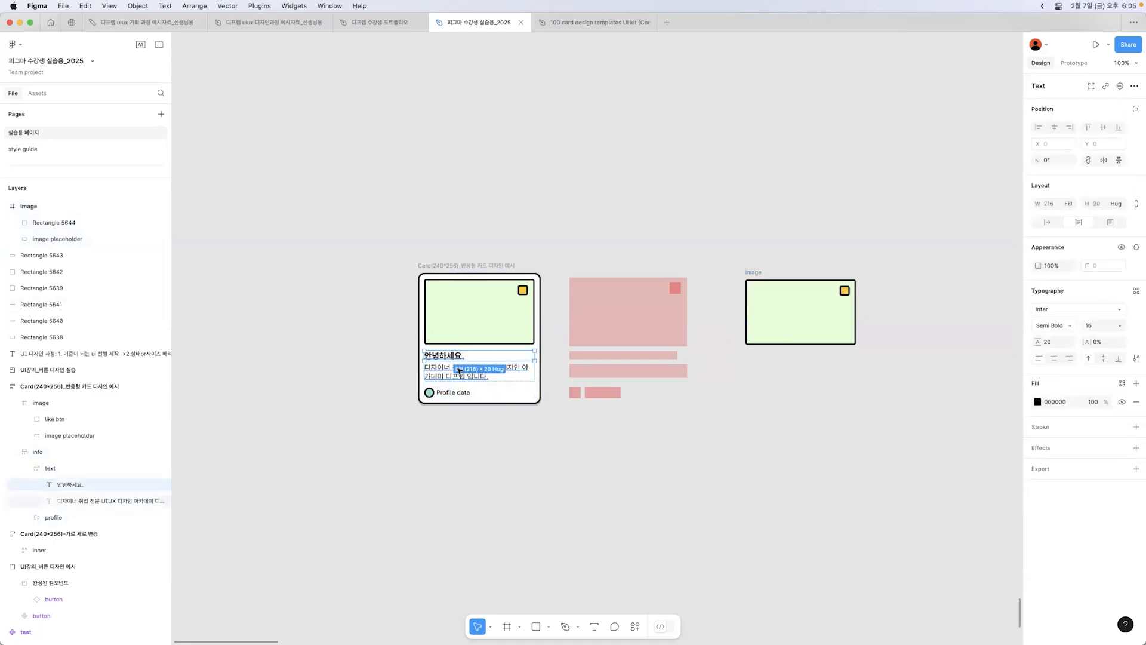
click(459, 370)
click(450, 356)
double_click(451, 356)
double_click(450, 358)
double_click(449, 358)
drag(453, 356, 775, 361)
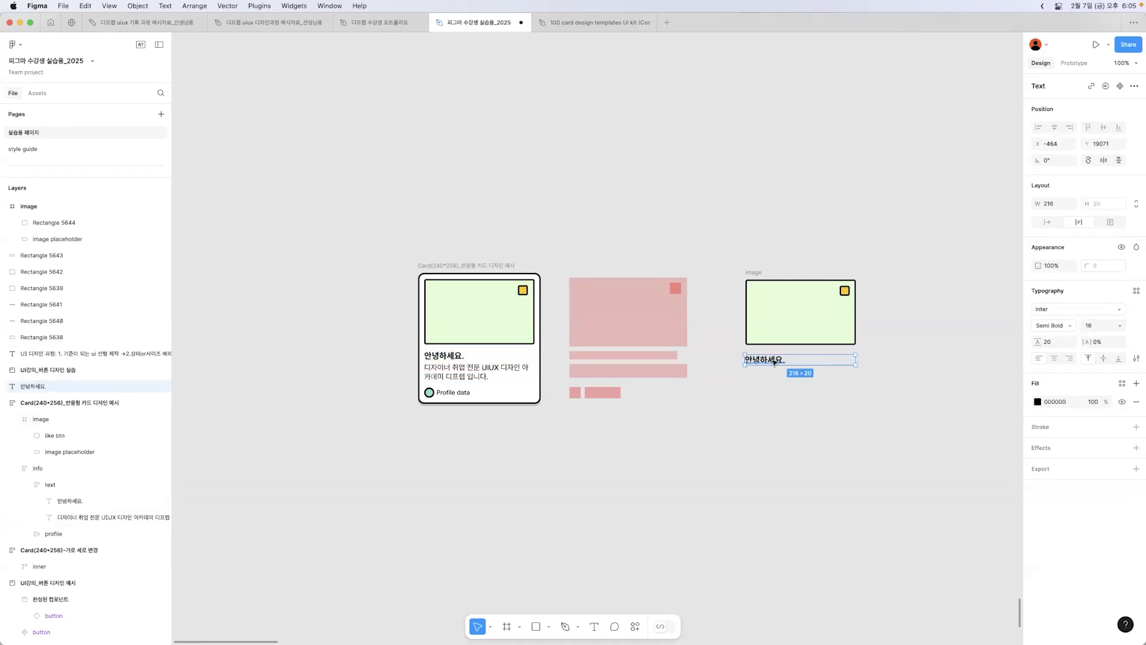
key(ctrl+z)
- Add the title text "안녕하세요." below the new image frame
key(t)
click(757, 366)
text(dks)
key(BackSpace)
key(BackSpace)
key(BackSpace)
text(dks)
key(BackSpace)
key(BackSpace)
key(BackSpace)
text(안녕하세ㅇ)
text(ㅛ.)
key(Escape)
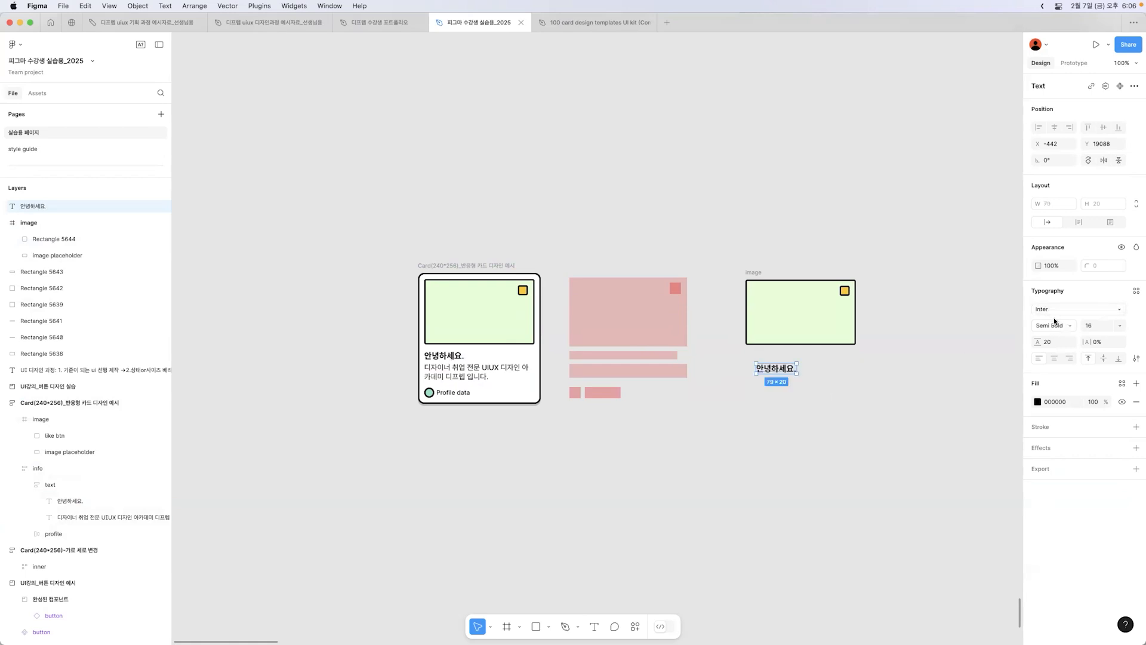
- Left-align the title with the image frame and add the description "디자이너 취업 전문 UIUX 디자인 아카데미 디프렙 입니다." directly beneath it, styled like the example
drag(774, 369, 764, 361)
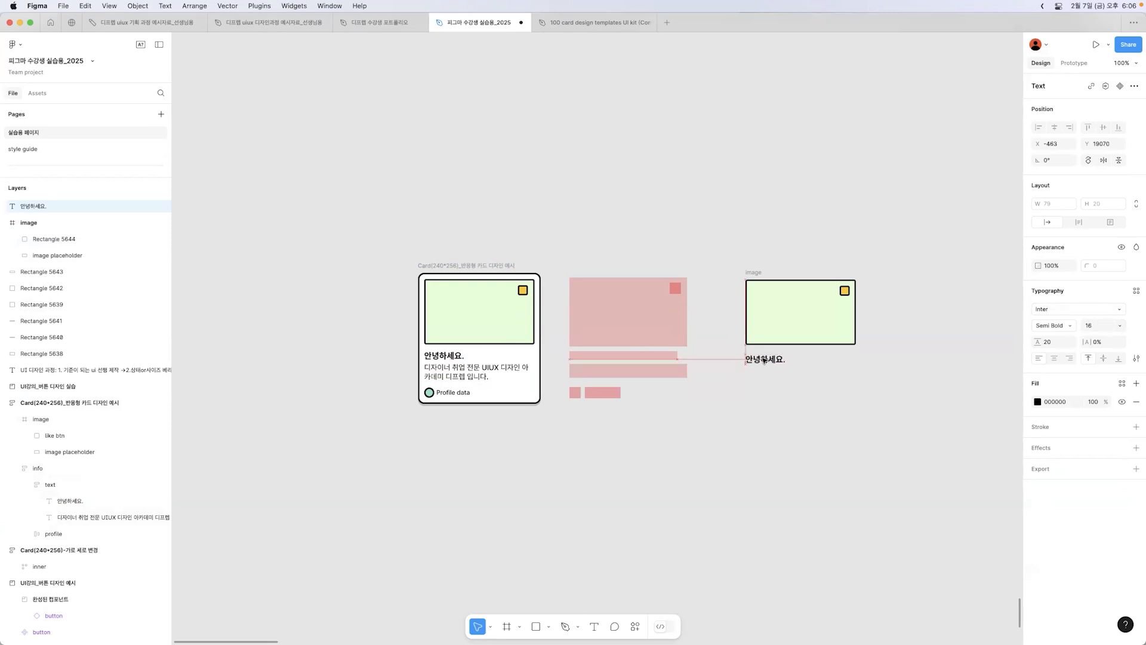
double_click(470, 369)
double_click(470, 369)
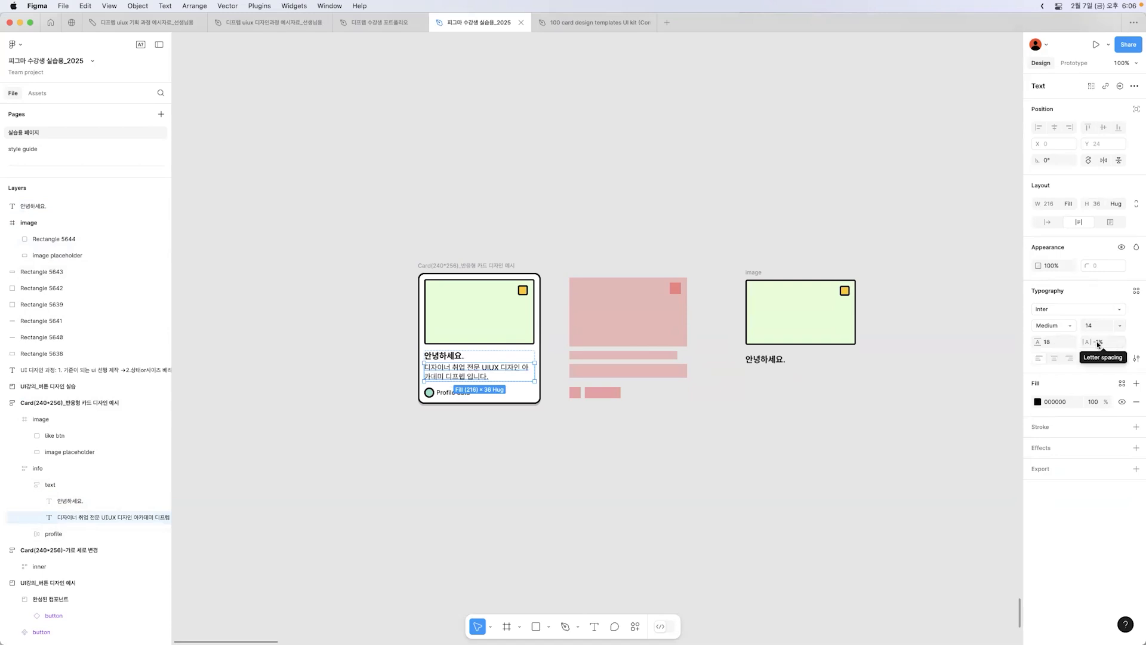
click(767, 386)
key(t)
click(795, 392)
text(디)
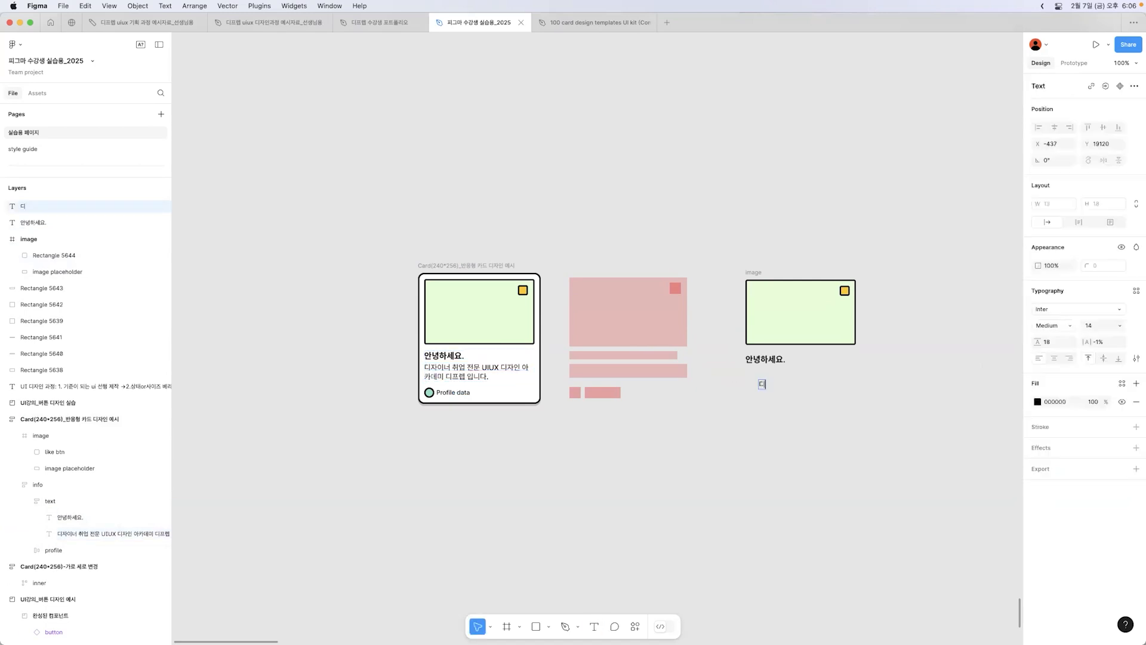
text(자이너 취업 전문 UIUX 디자인 아카데미 디프렙 입니다.)
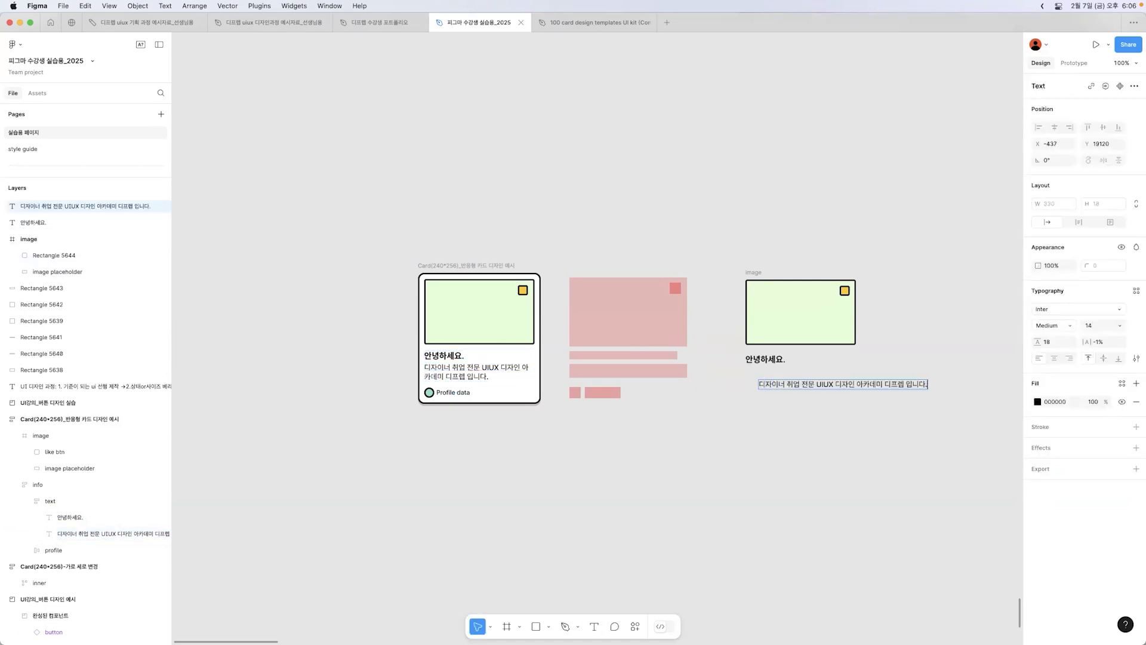
key(Escape)
drag(888, 385, 871, 371)
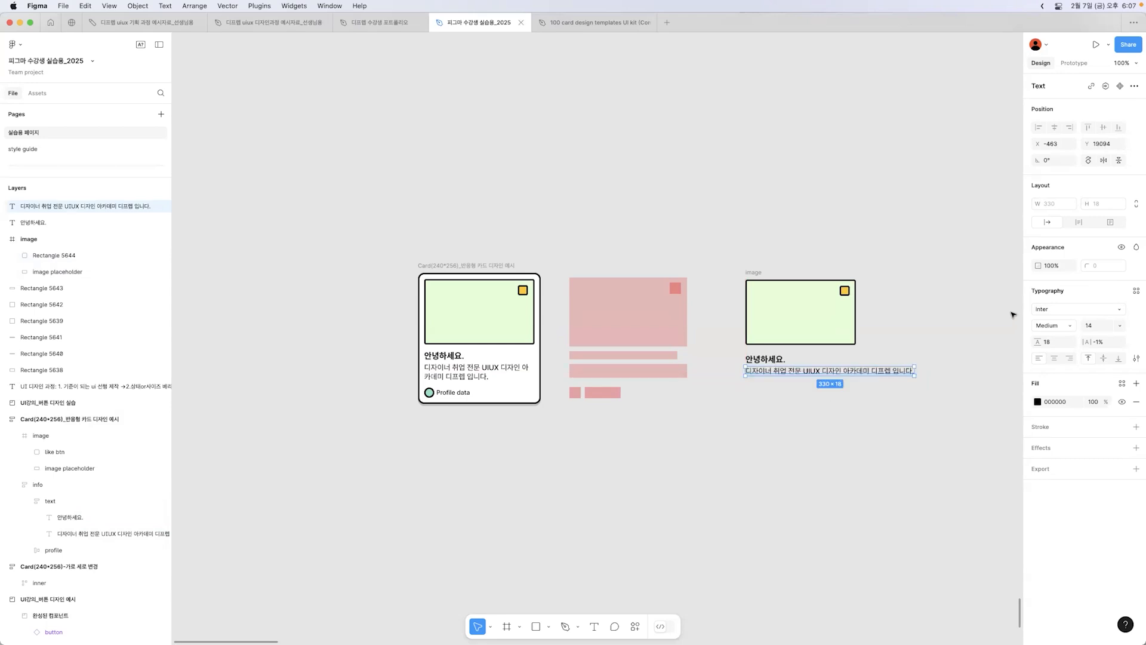
- Set the description text to auto height and narrow it to 216 wide to match the image frame
click(1080, 223)
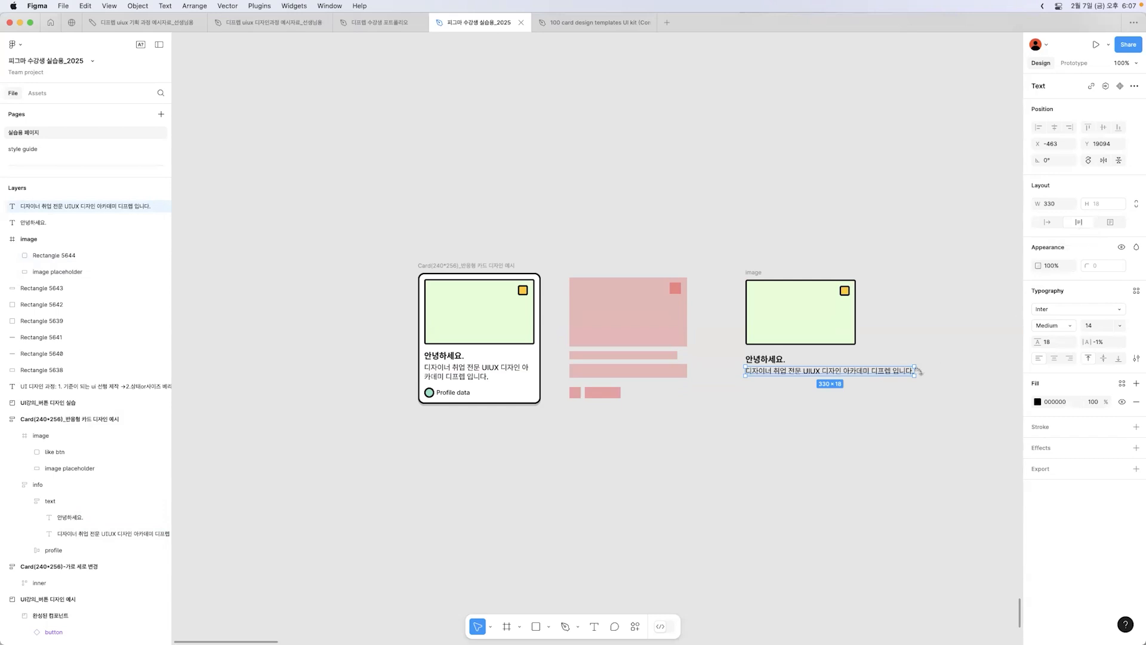
drag(917, 370, 856, 367)
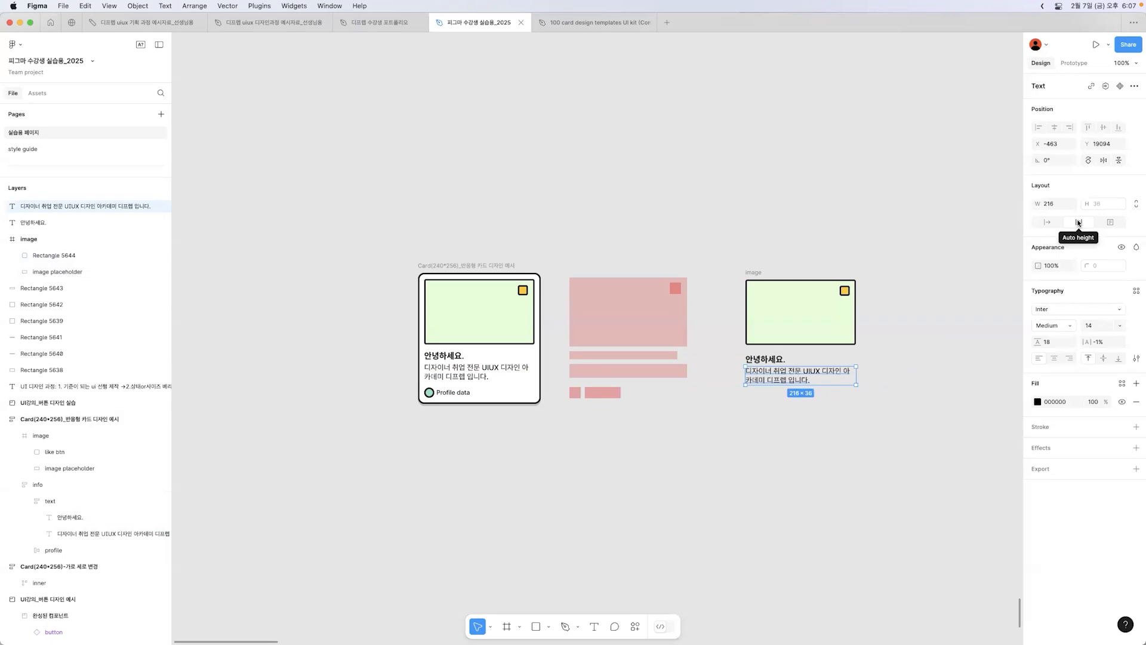
click(919, 185)
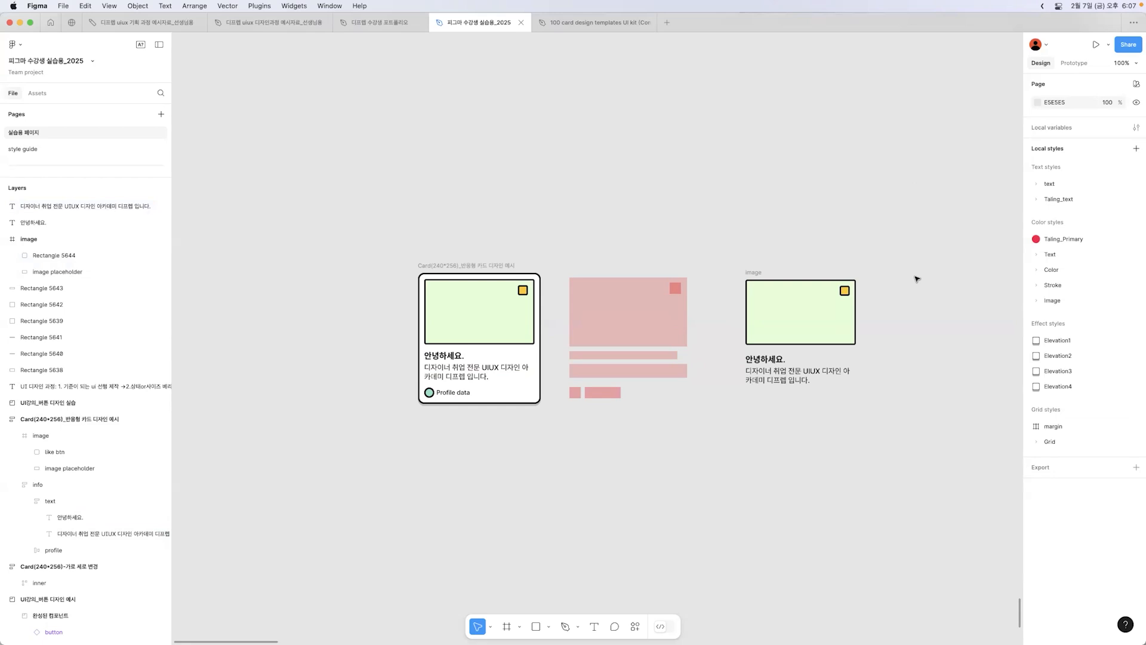
click(807, 371)
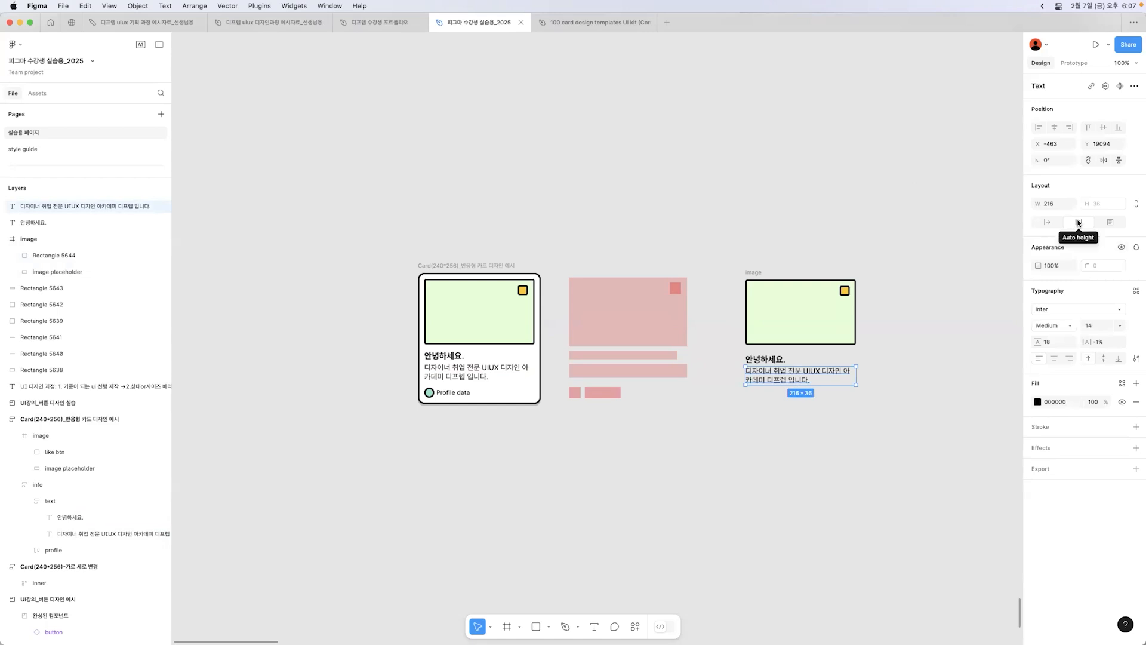
click(710, 423)
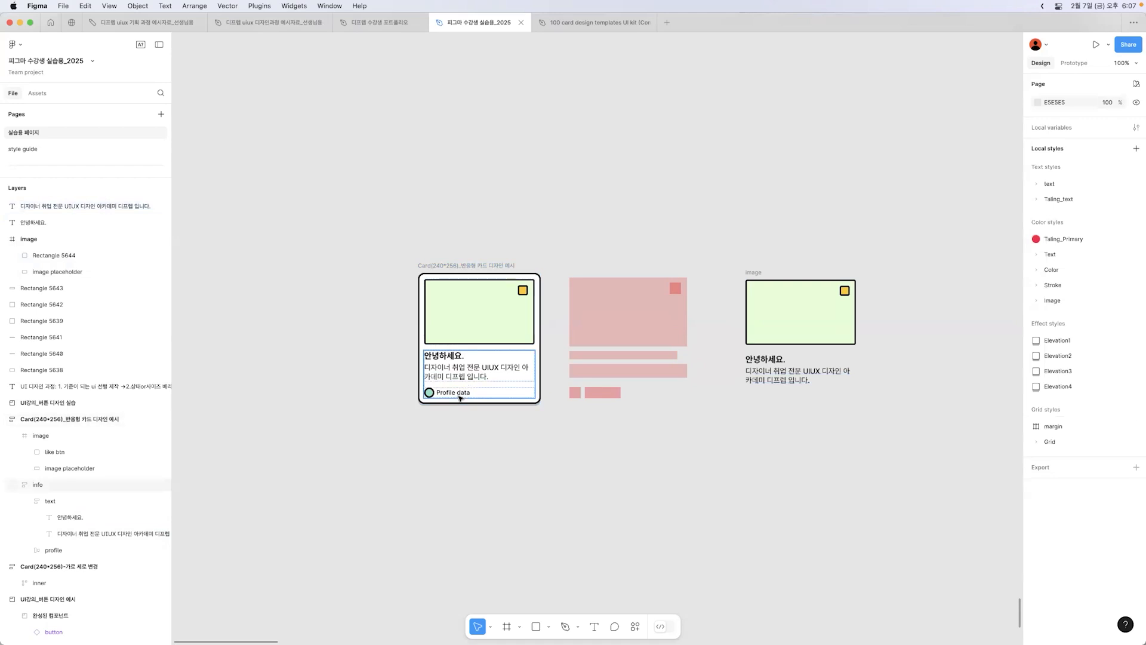
- Draw a 20 × 20 circle below the description, sized like the example card's profile circle
click(427, 395)
click(429, 392)
click(428, 393)
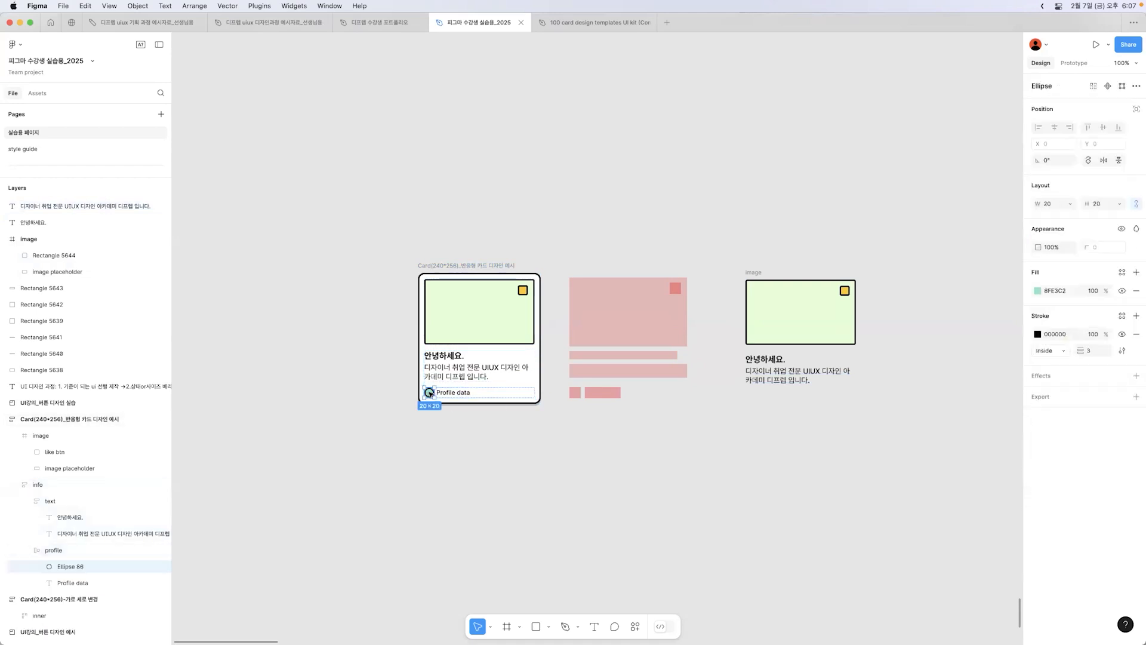
double_click(429, 393)
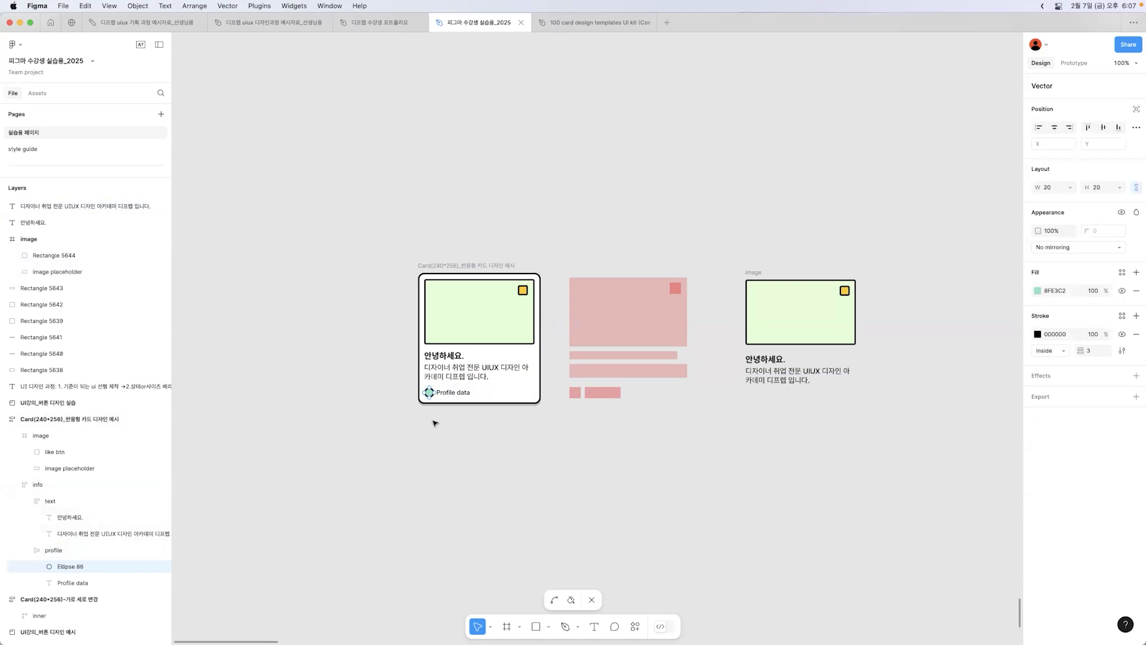
key(Escape)
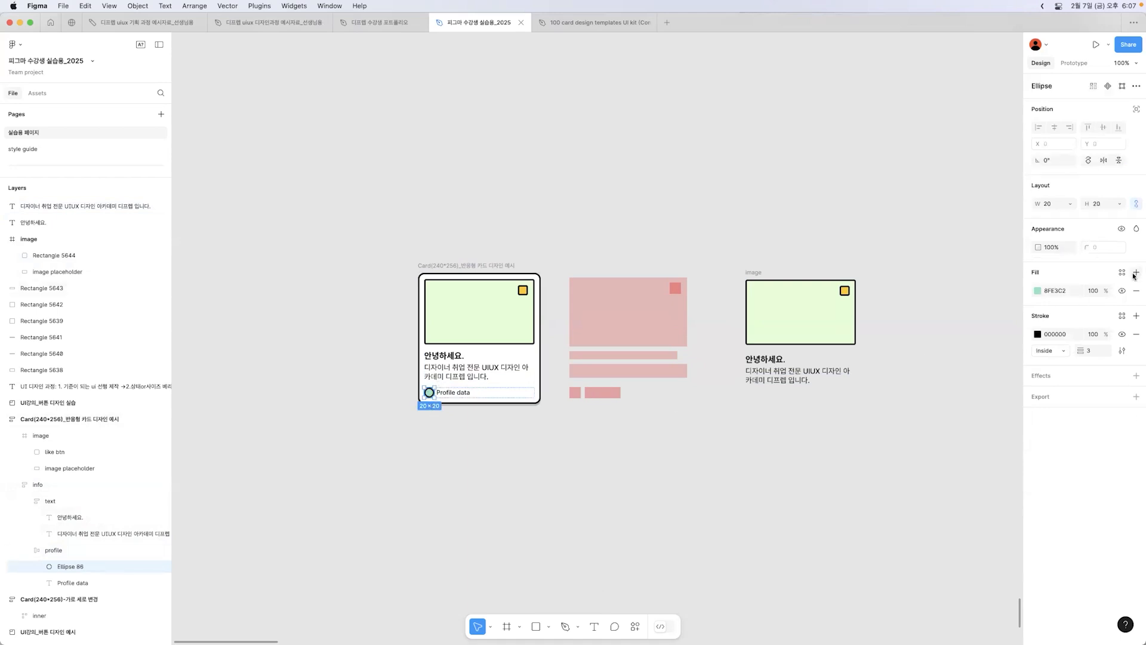
key(o)
drag(749, 398, 762, 410)
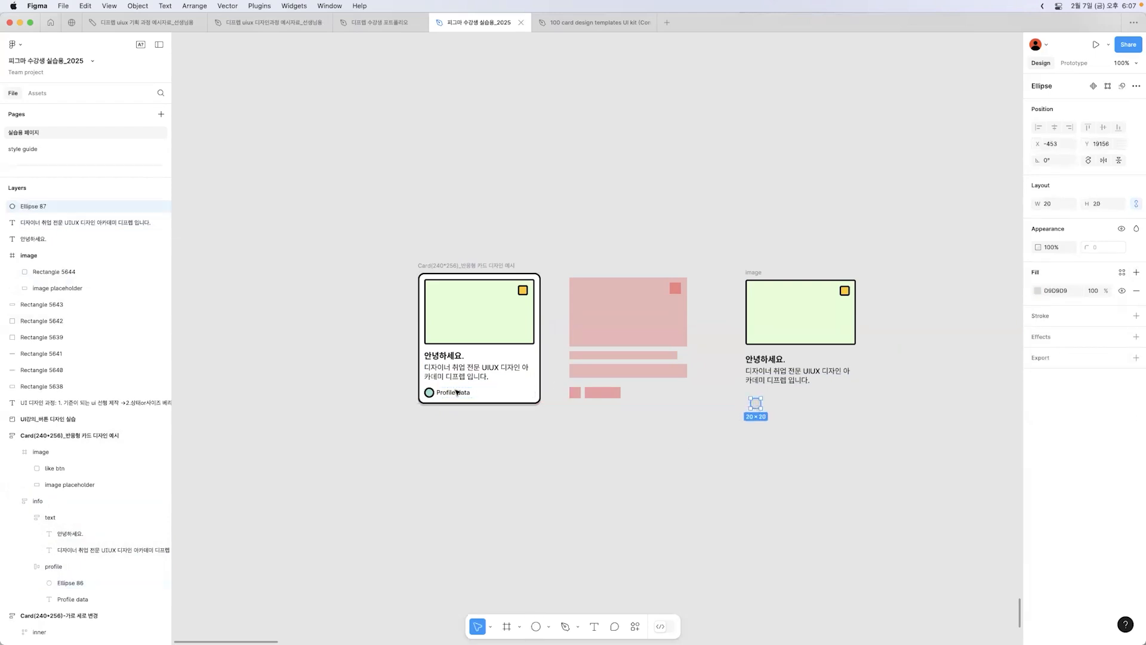
- Fill the new circle with the example's green 8FE3C2, add a 222222 inside stroke of weight 3, and place it just below the description
key(i)
click(429, 391)
click(1049, 317)
click(1093, 351)
text(3)
key(Return)
click(1054, 335)
text(222)
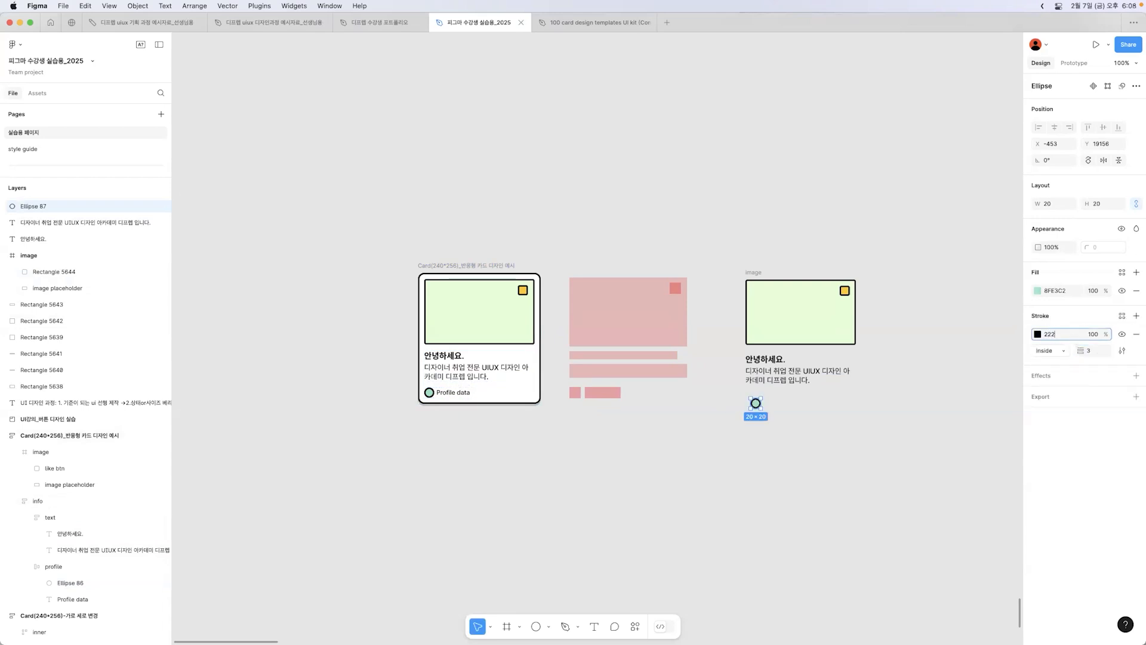
key(Return)
click(836, 410)
- Add the text "Profile data" in the example's profile text style and place it beside the new circle
double_click(442, 394)
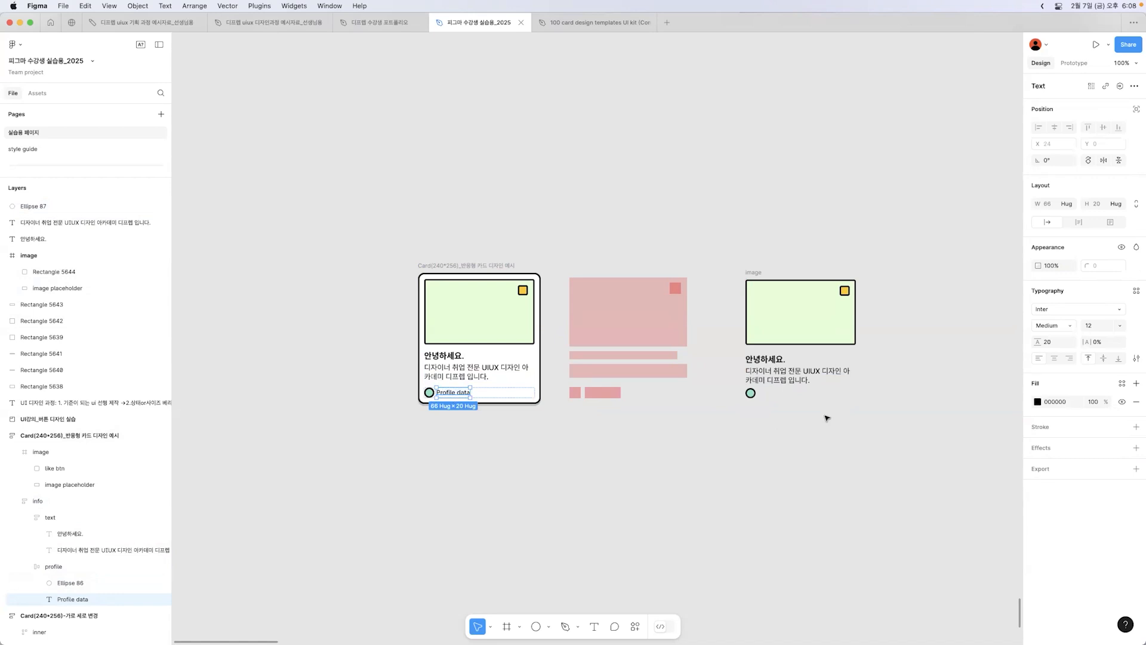
click(782, 401)
key(t)
click(783, 403)
text(ㅓ가)
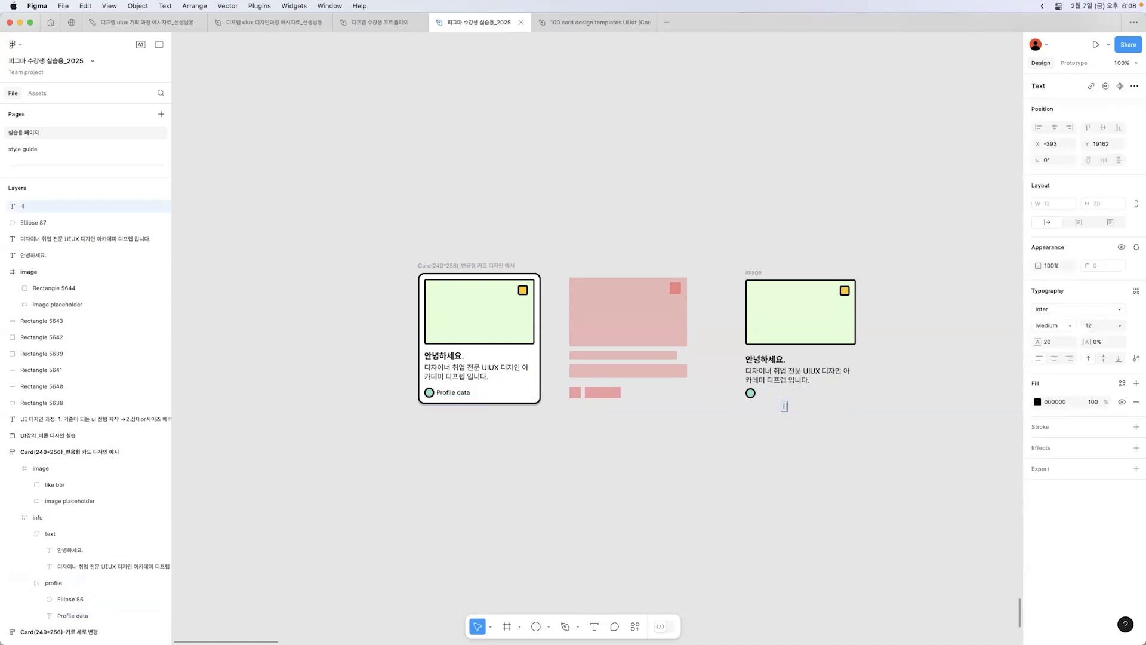
key(BackSpace)
key(BackSpace)
text(Profile data)
key(Escape)
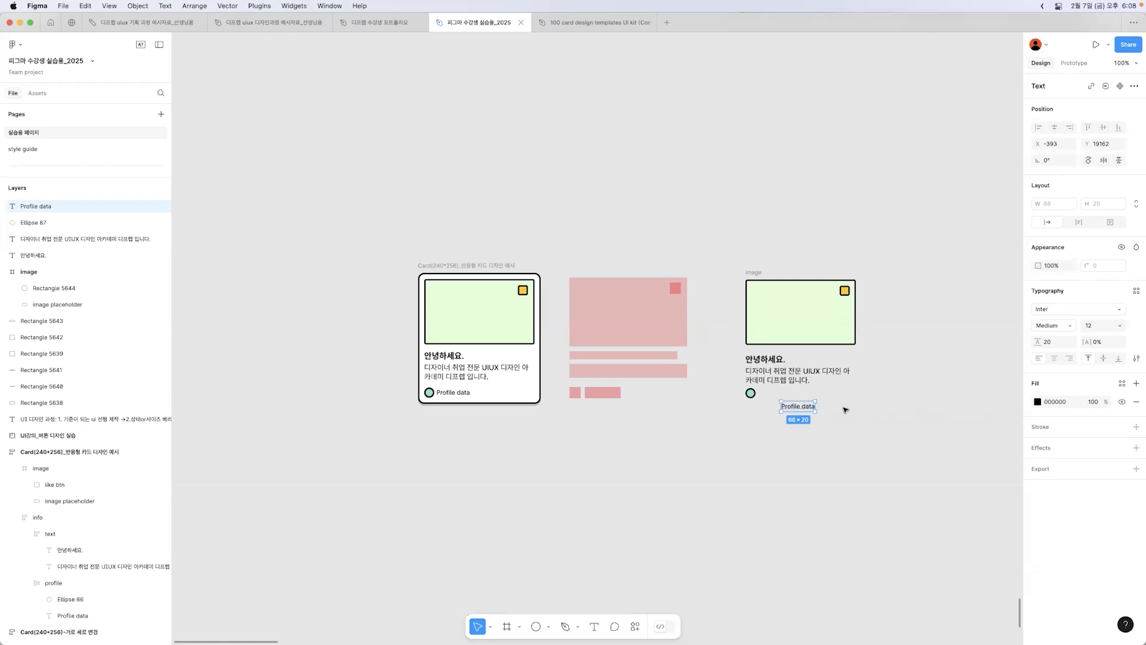
drag(801, 408, 784, 396)
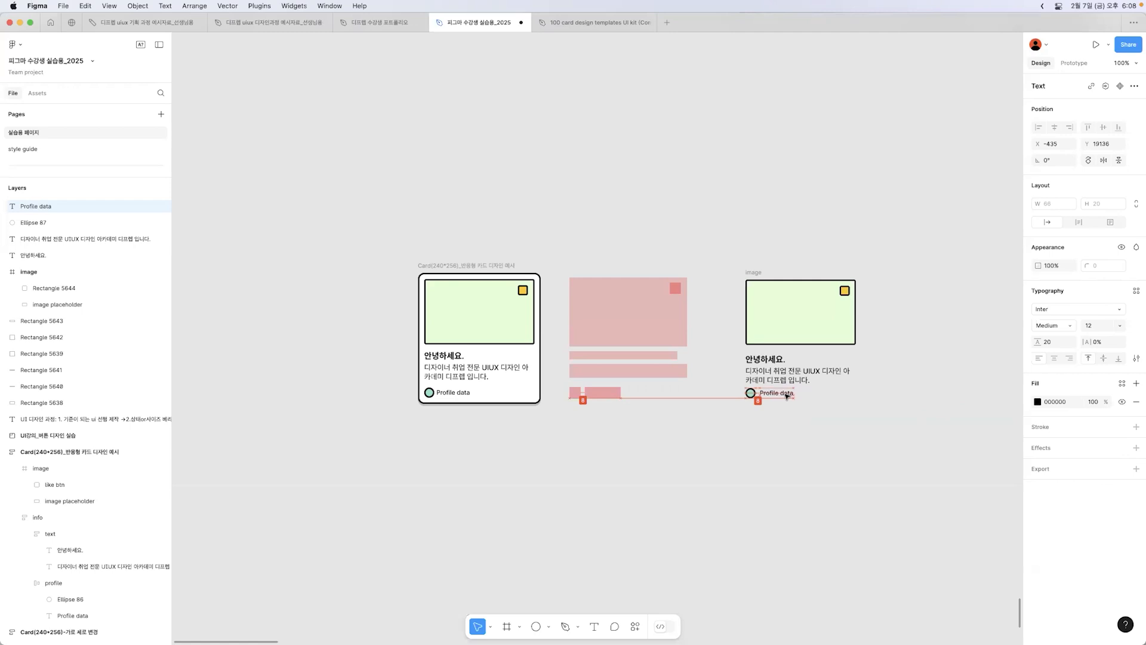
click(817, 430)
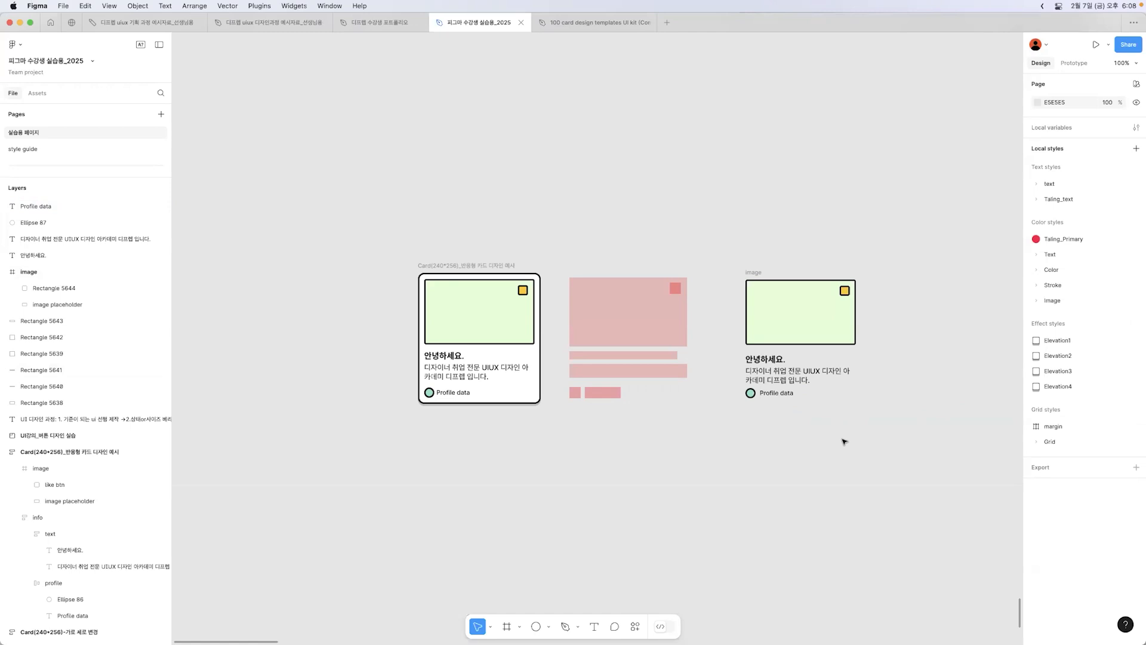
- Wrap the new circle and the "Profile data" text together in an auto layout frame
click(442, 284)
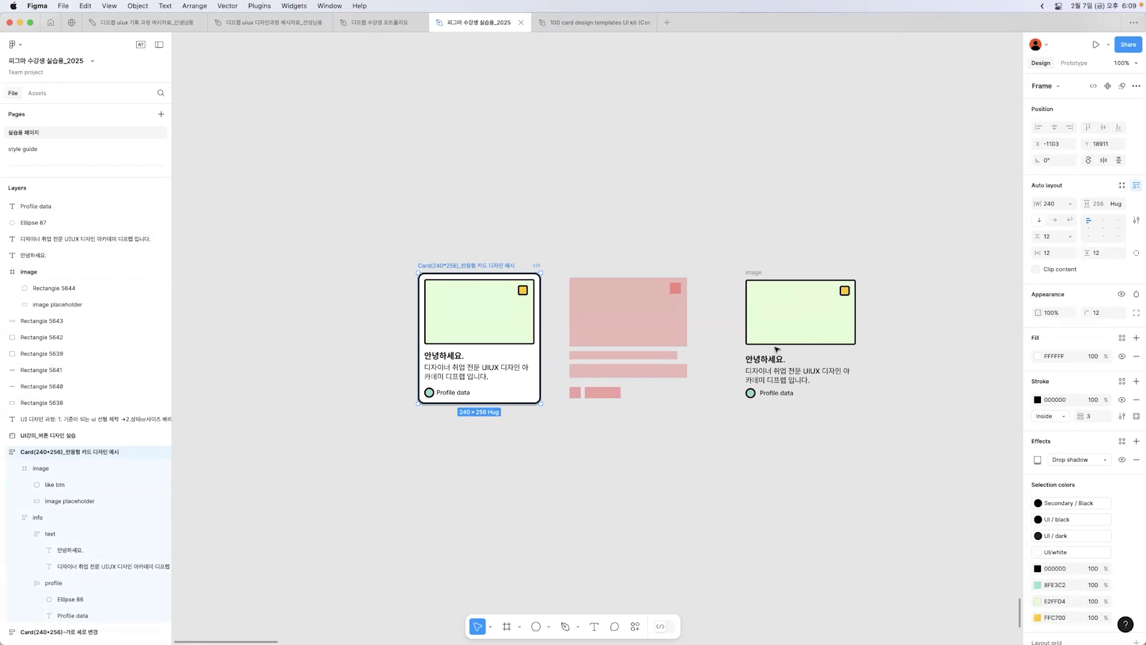
drag(815, 401, 750, 394)
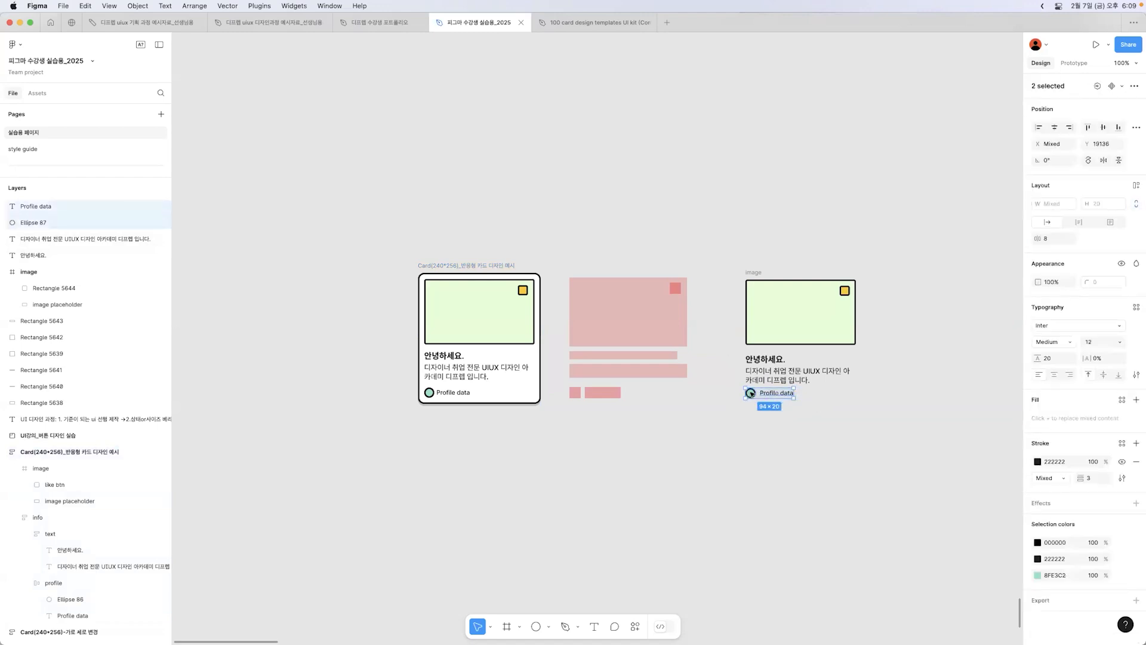
click(751, 393)
click(776, 393)
click(751, 393)
click(776, 393)
shift+click(751, 393)
right_click(788, 393)
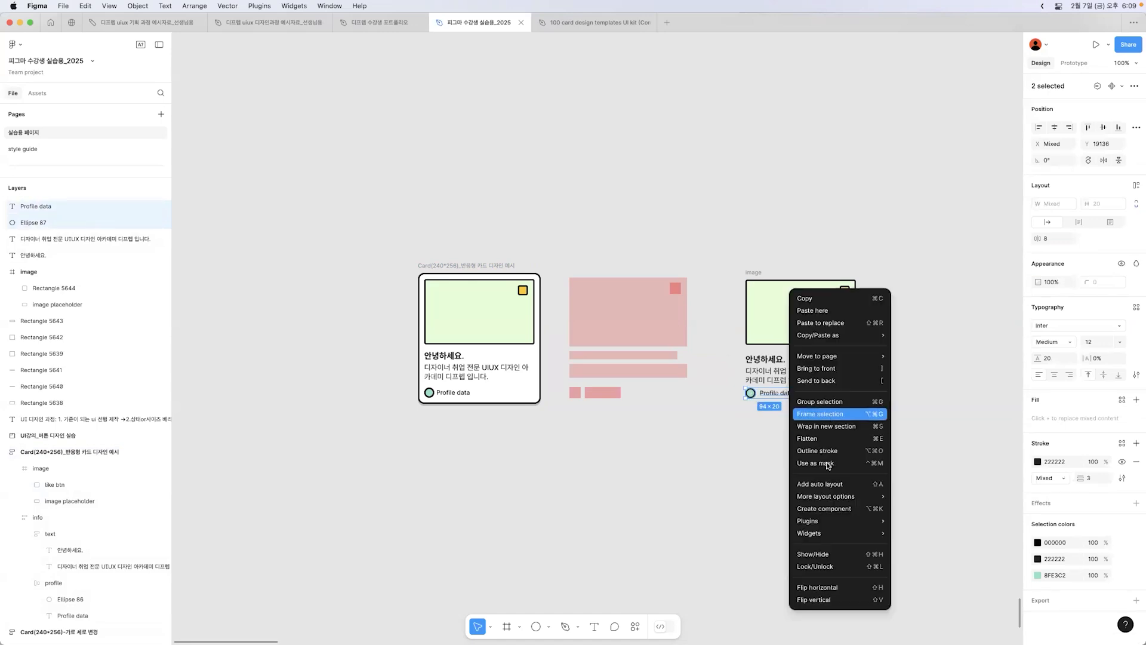
click(825, 483)
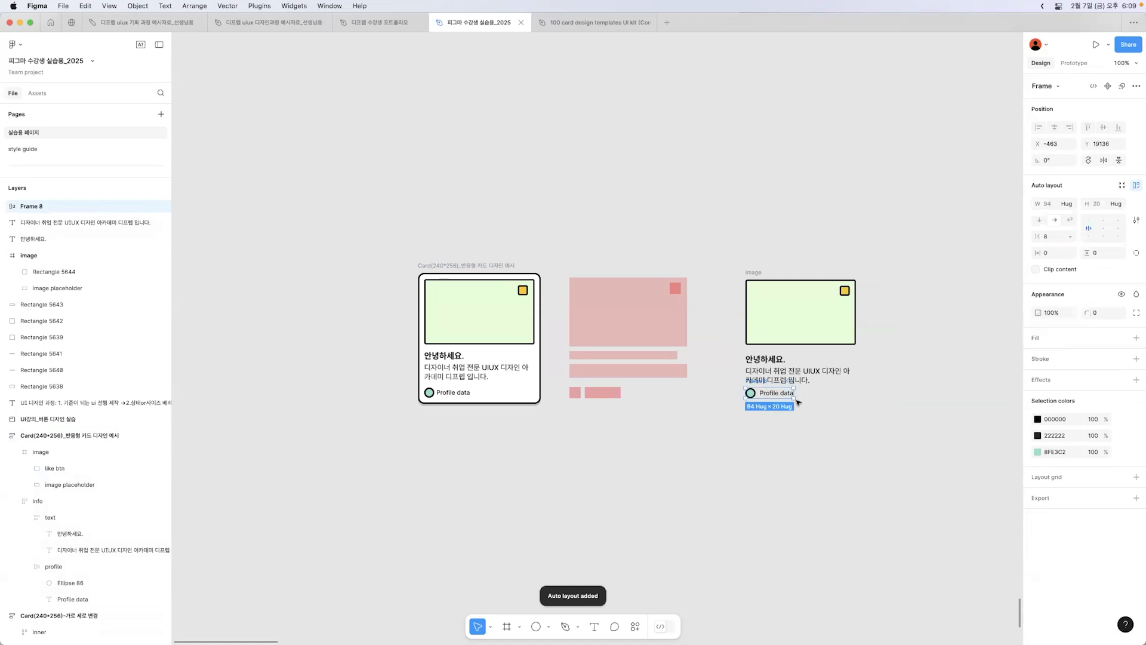
- Move the new auto layout frame slightly down and rename it profile
drag(785, 392, 786, 400)
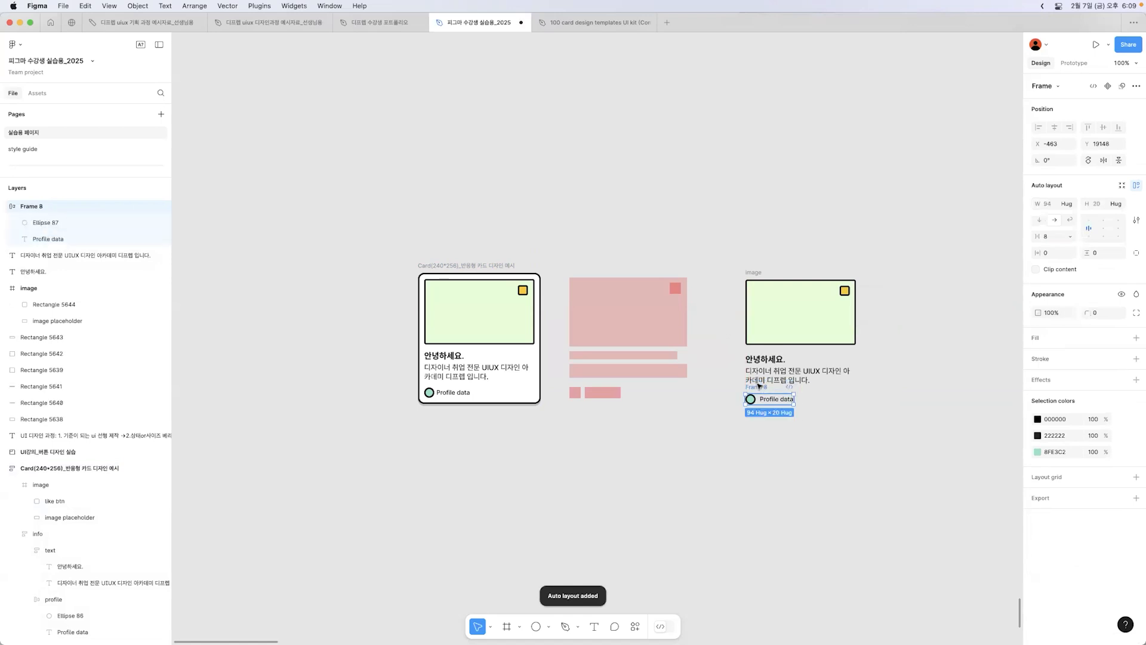
text(profile)
key(Return)
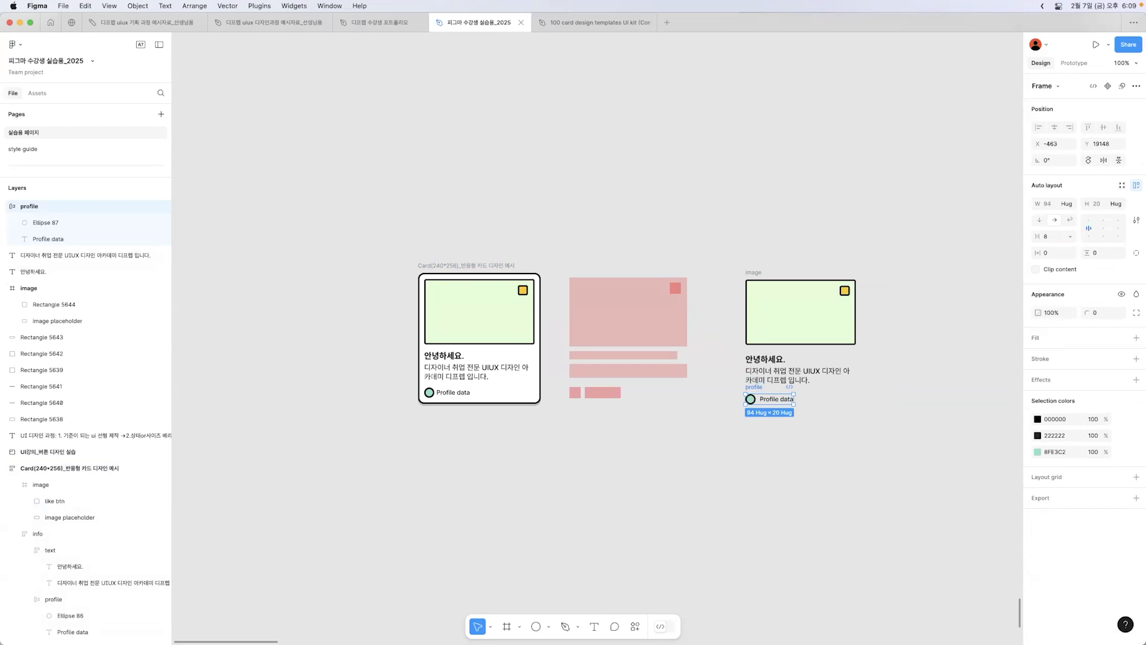
- Set the new profile frame's horizontal gap to 4 like the example, and move the frame slightly farther below the description
click(477, 394)
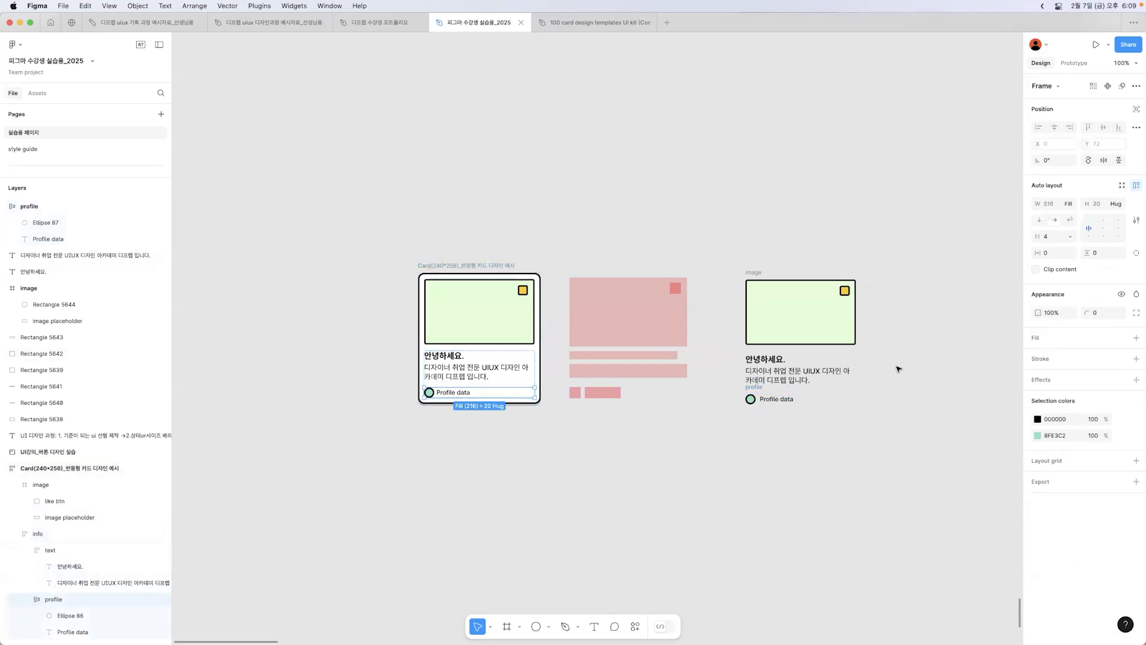
click(810, 447)
click(752, 388)
drag(1039, 237, 1032, 237)
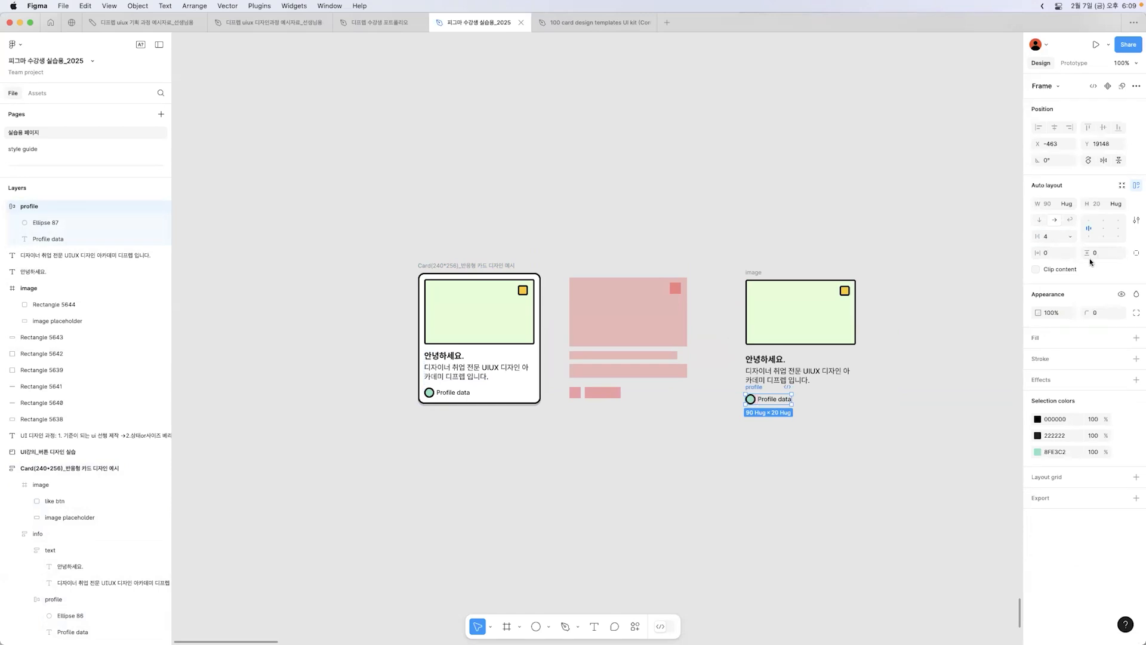
click(858, 421)
click(754, 394)
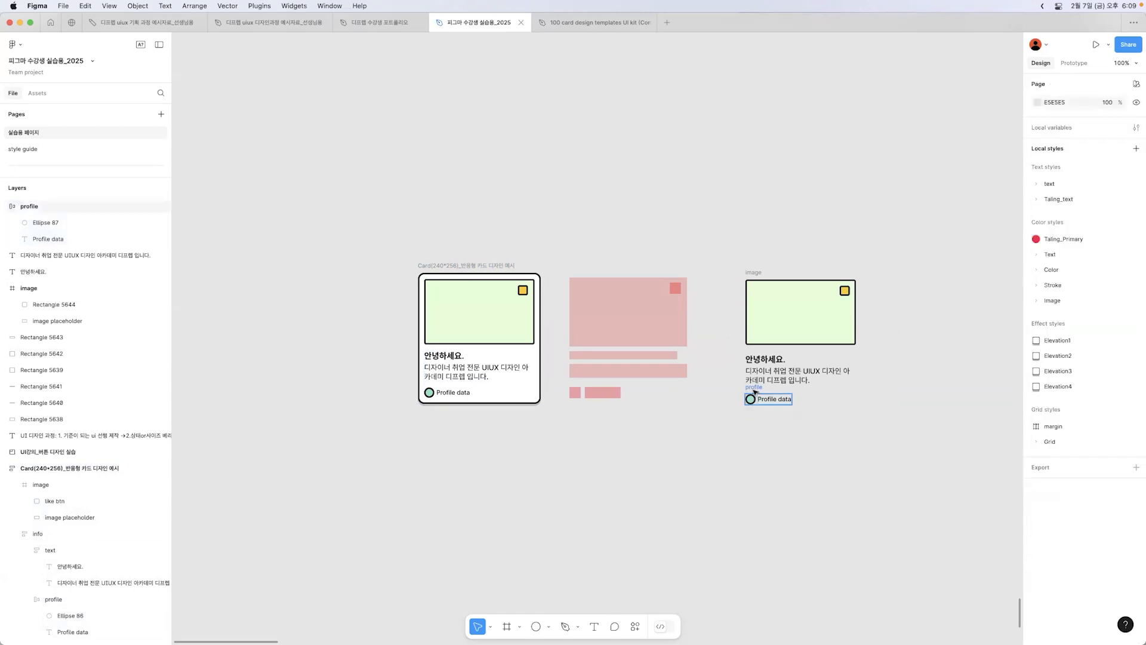
drag(753, 391, 755, 396)
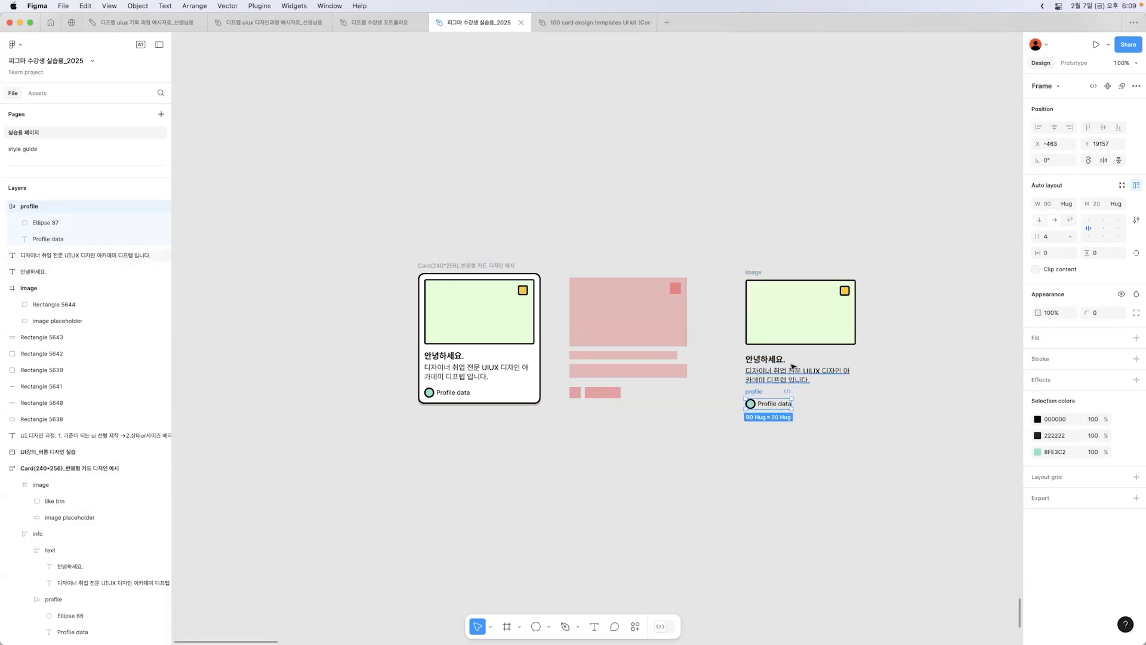
- Wrap the new title and description in an auto layout frame and rename it text
click(769, 370)
click(770, 373)
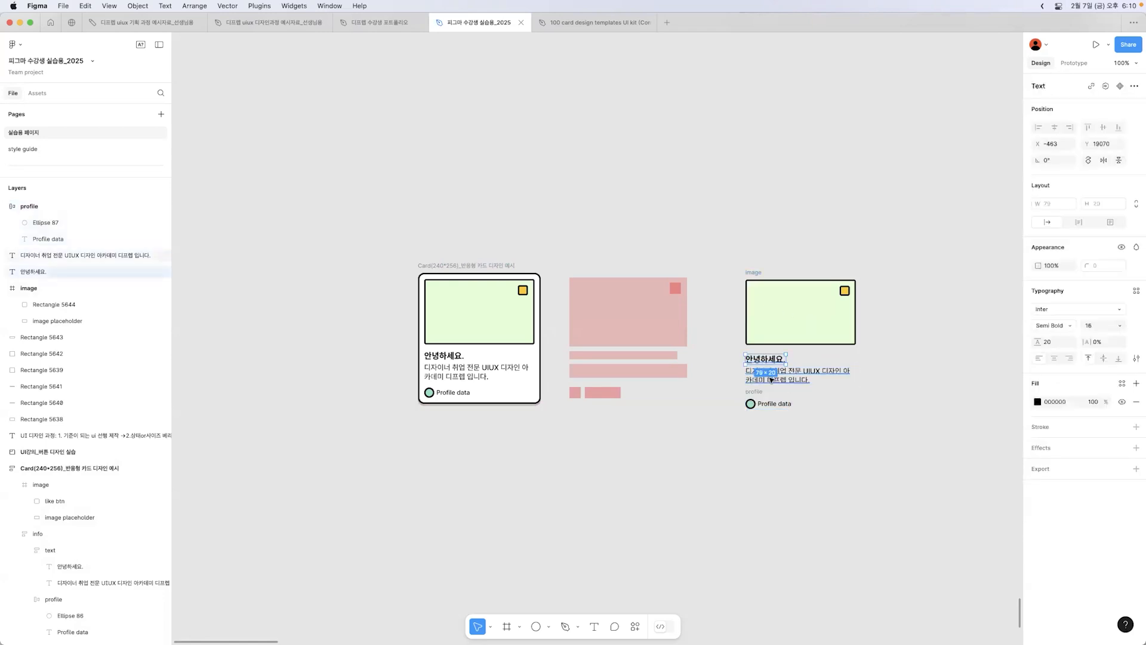
drag(871, 399, 808, 364)
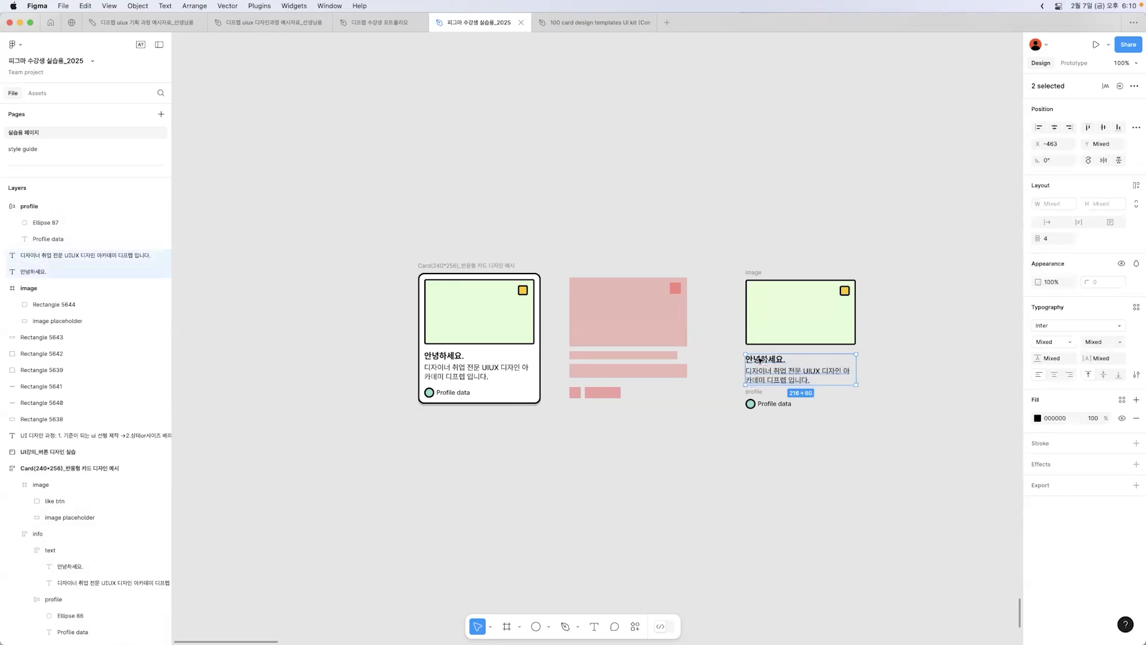
key(shift+a)
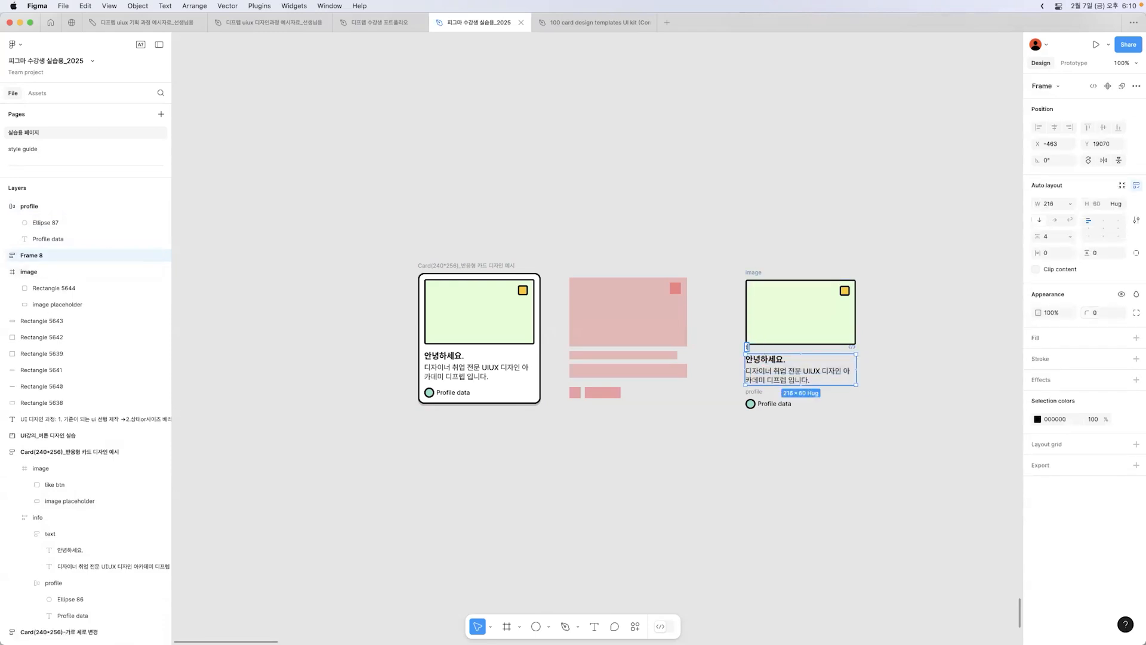
key(Return)
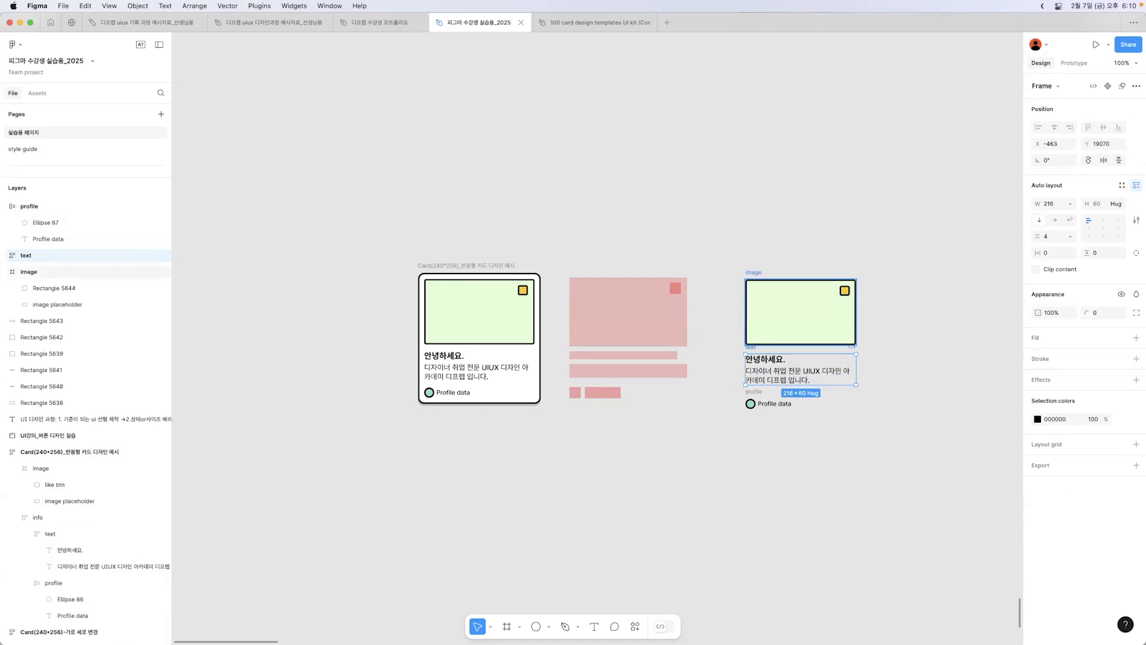
- Wrap the new image, text and profile frames together in one auto layout frame
double_click(492, 365)
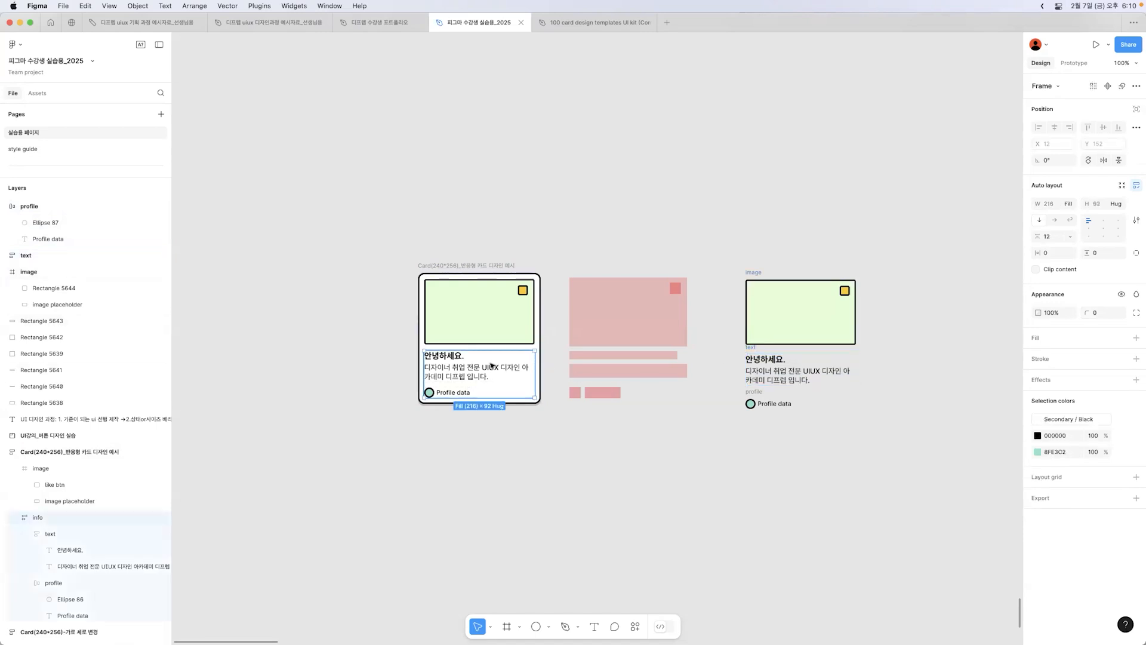
click(754, 357)
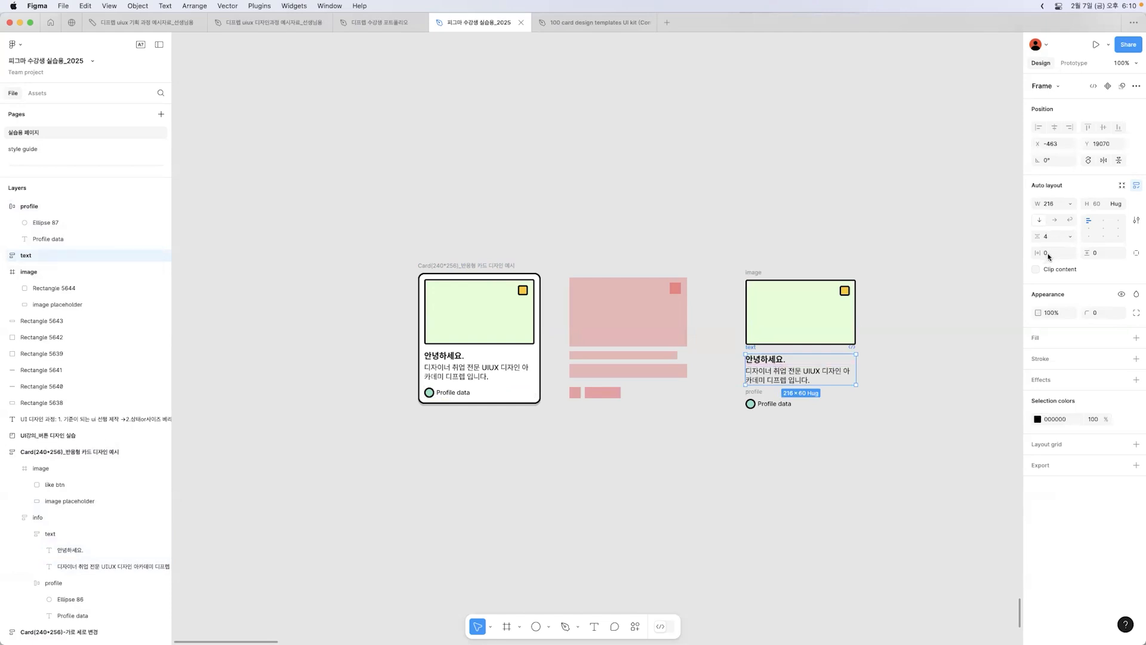
click(883, 327)
drag(726, 225, 892, 348)
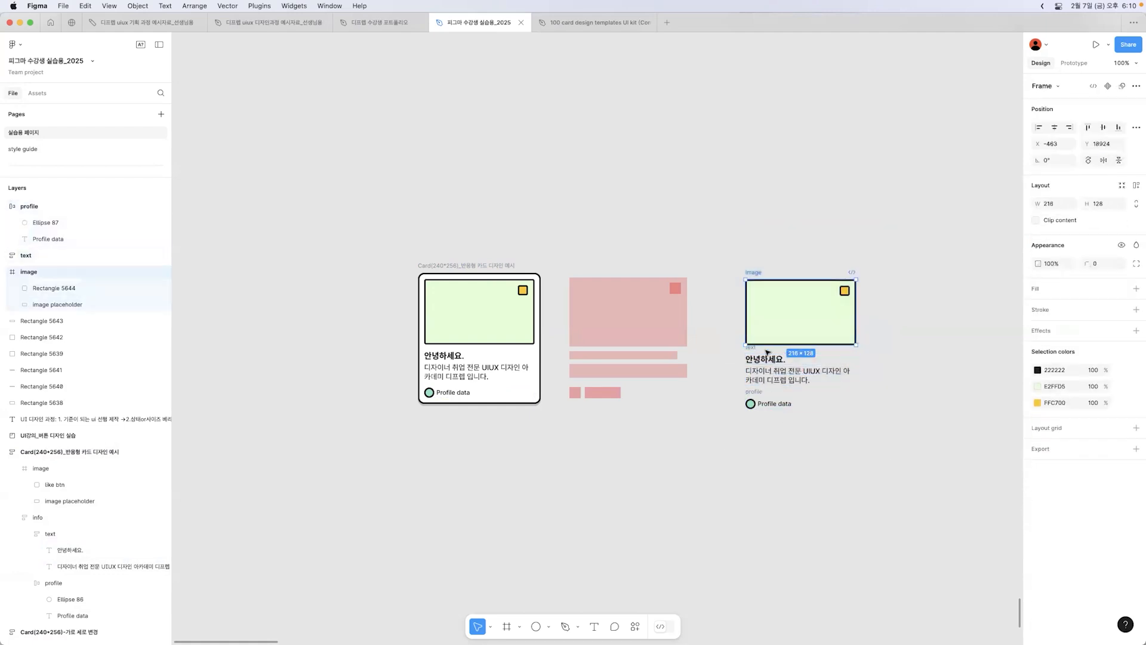
click(786, 456)
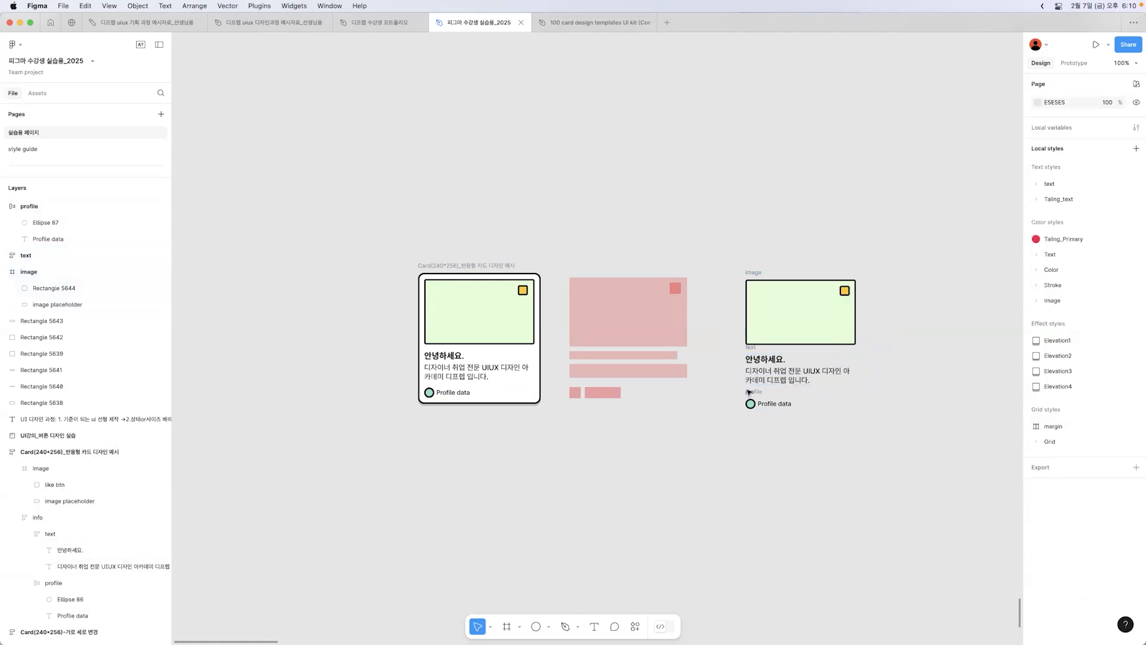
click(753, 404)
click(852, 426)
drag(733, 245, 887, 445)
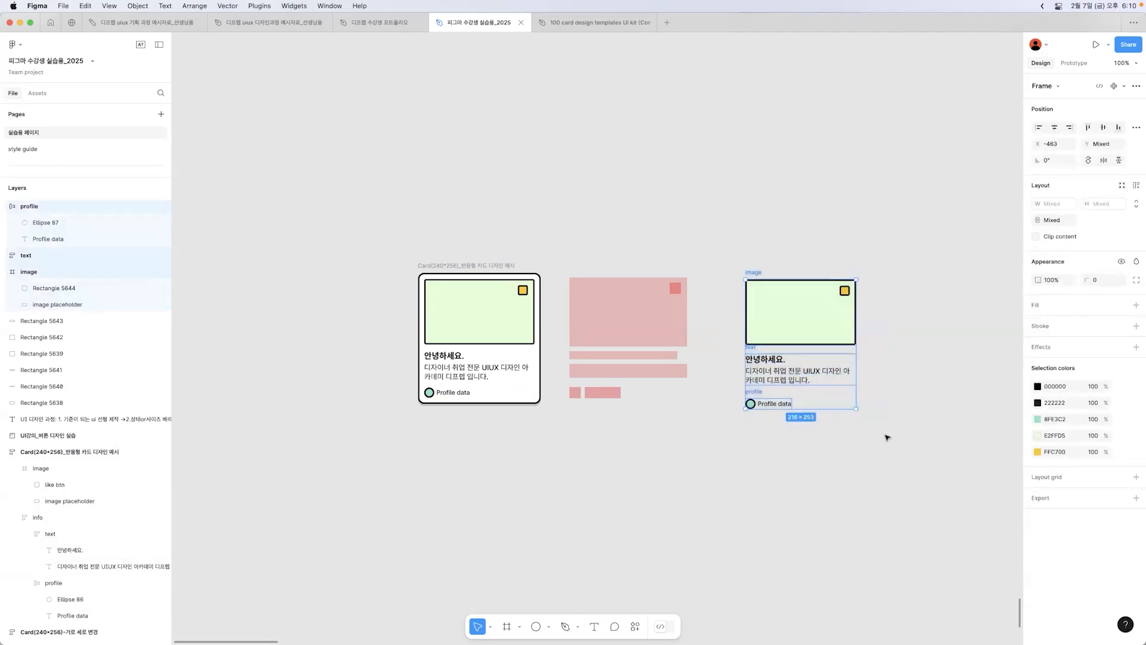
right_click(831, 330)
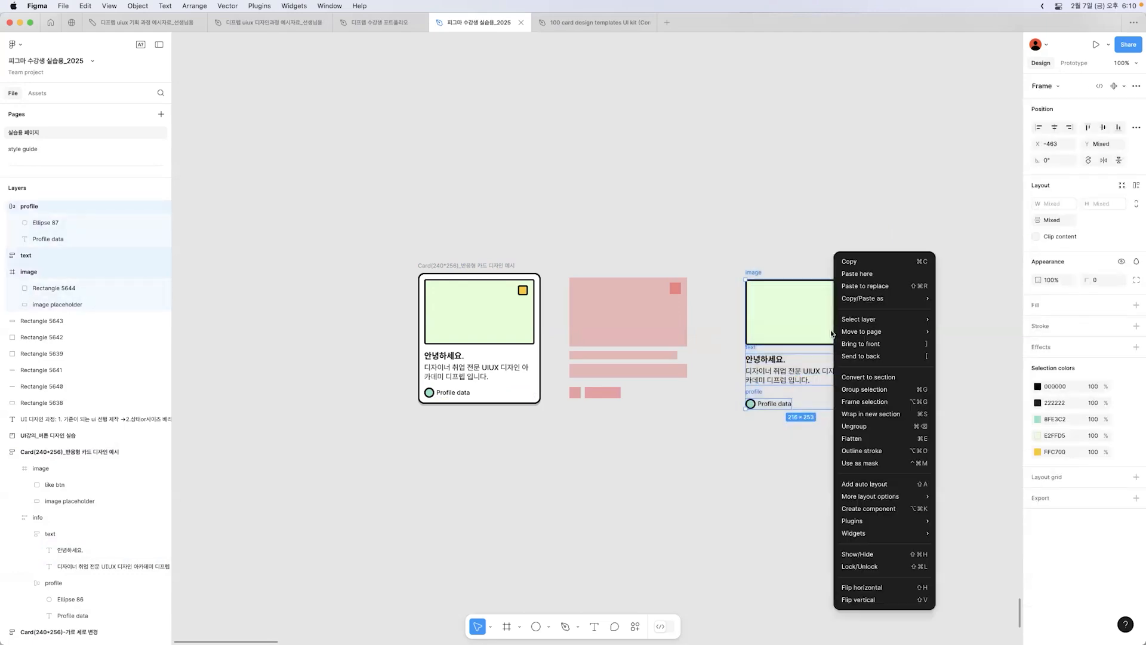
click(880, 484)
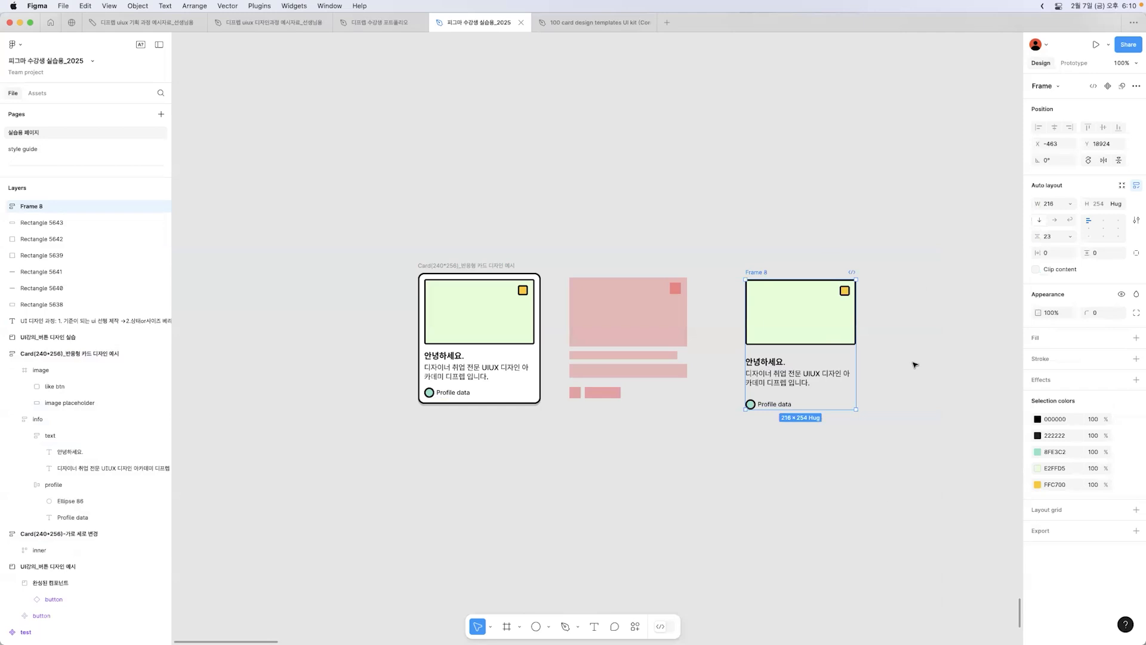
- Shift the new outer frame slightly and set its vertical gap to 12, matching the example card
mouse_move(796, 320)
mouse_down()
mouse_move(839, 332)
mouse_move(800, 317)
mouse_up()
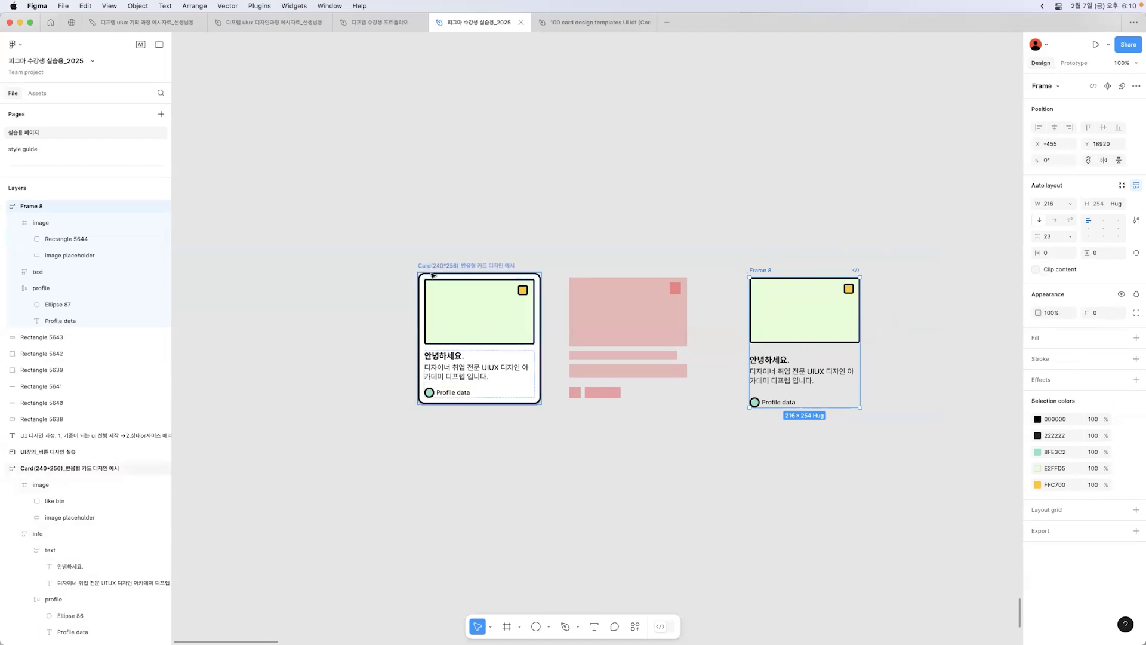
click(471, 271)
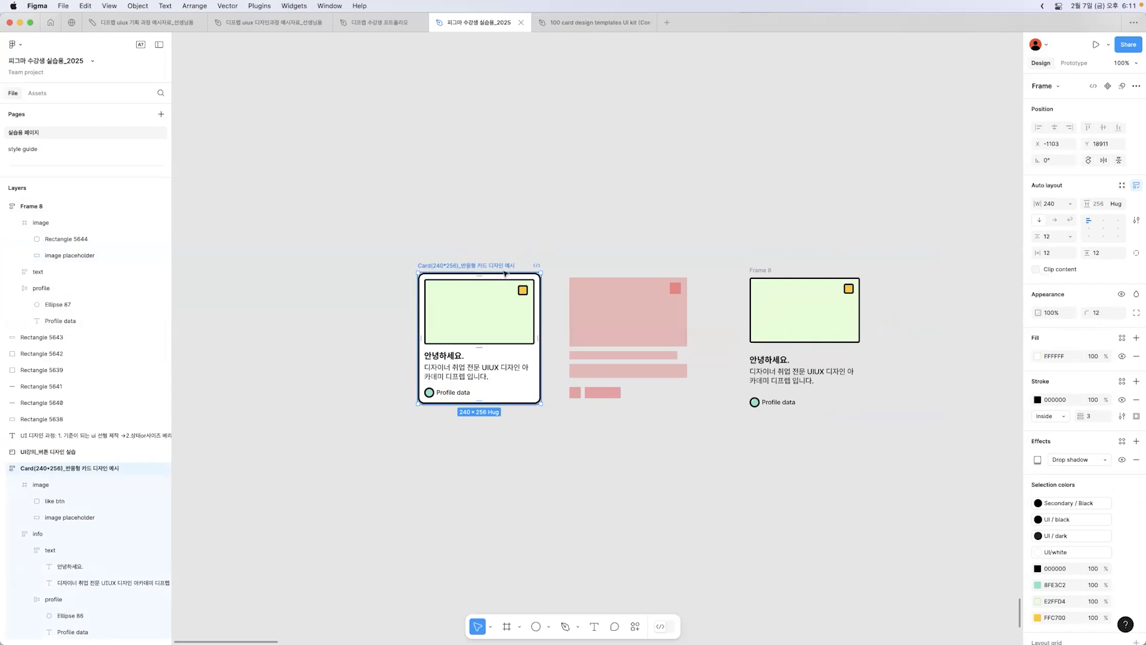
click(1048, 237)
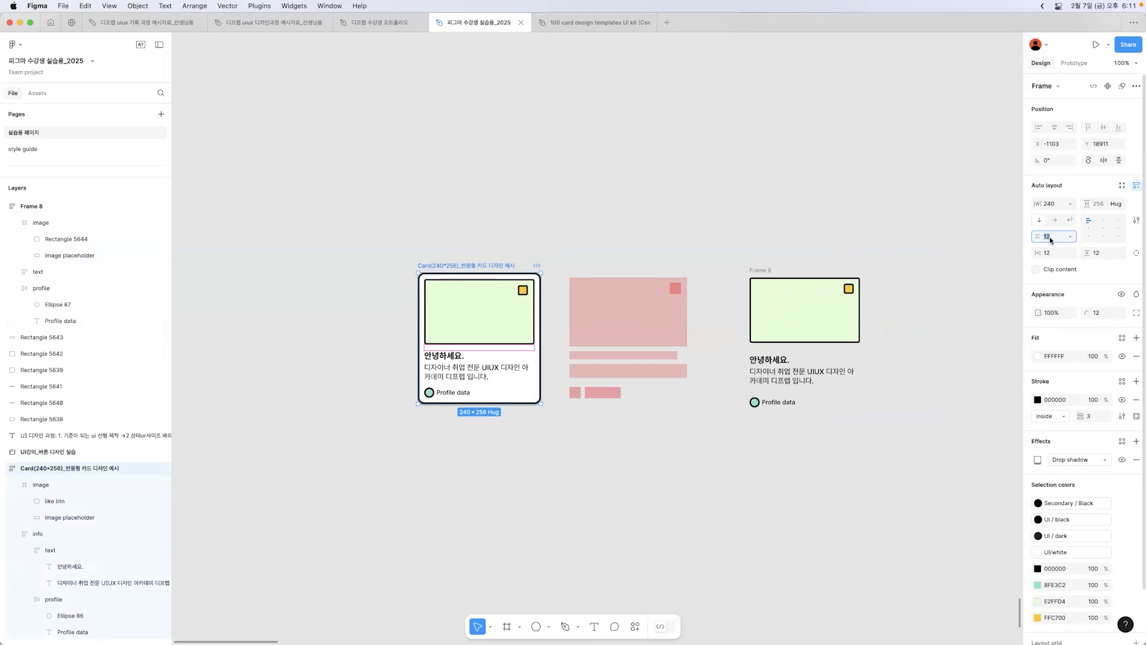
click(1049, 254)
click(1111, 255)
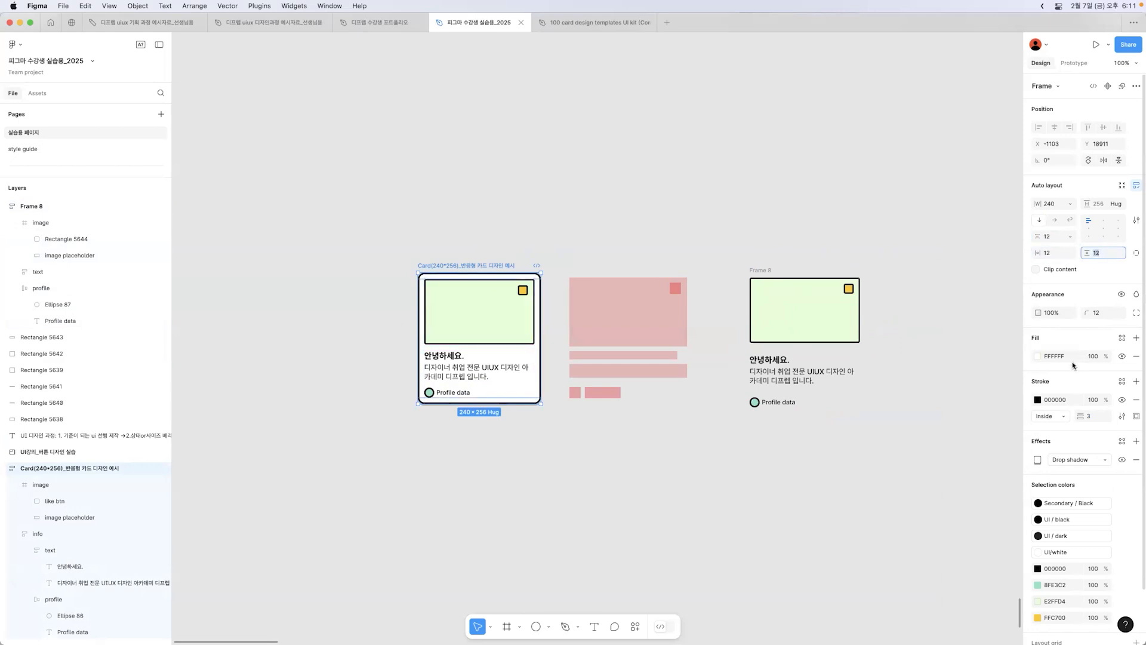
click(753, 269)
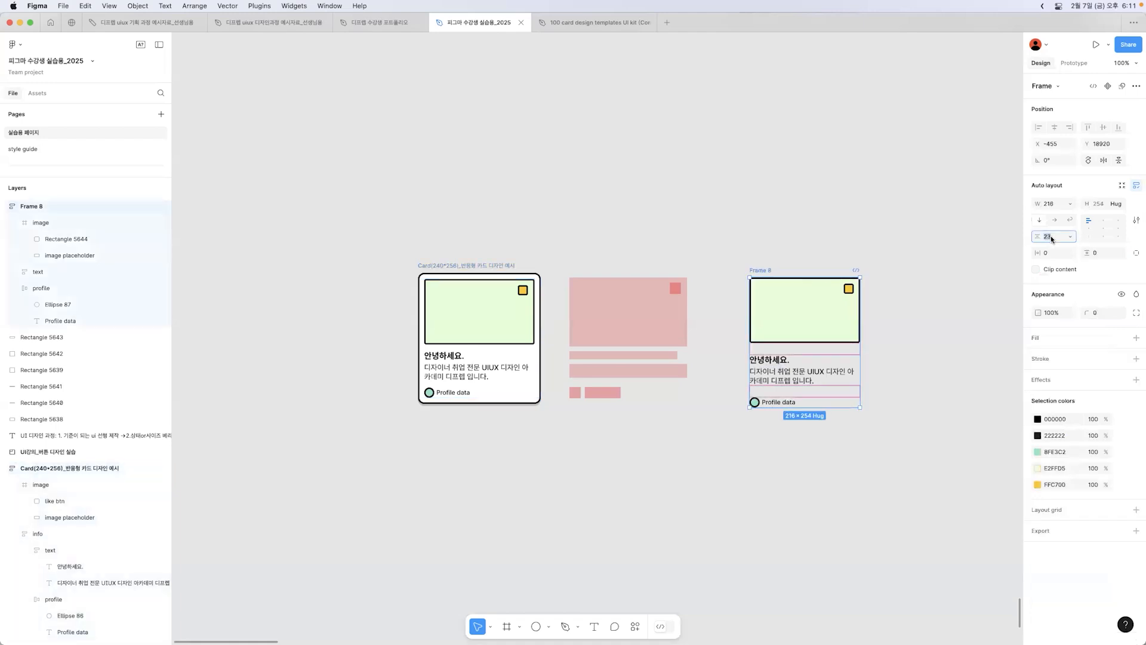
text(12)
key(Return)
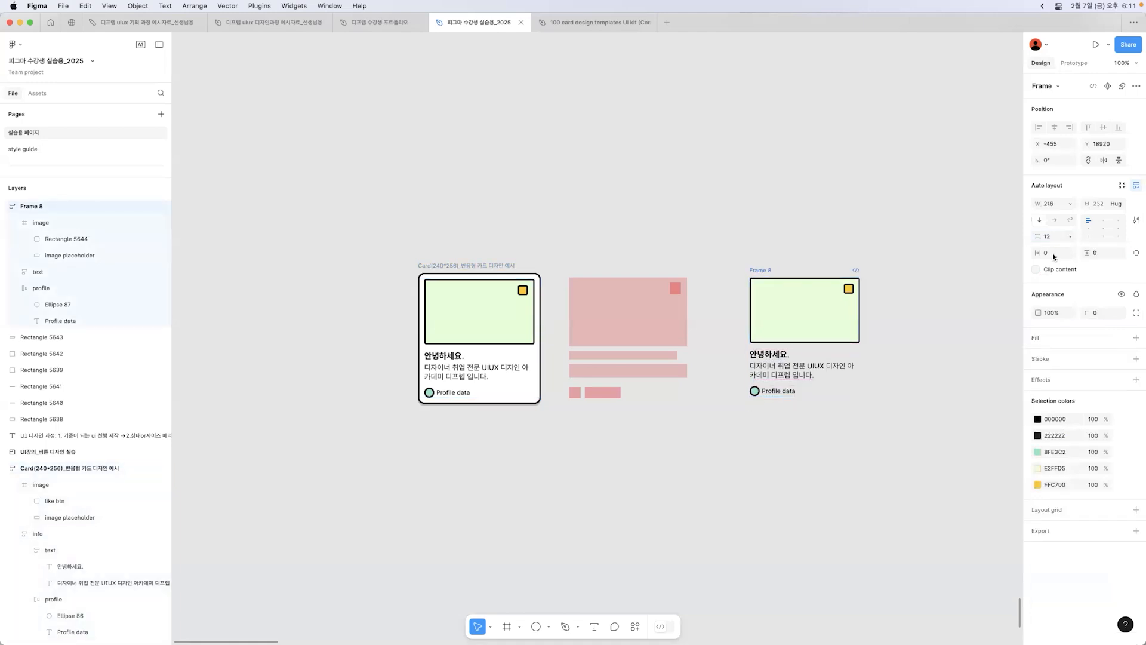
- Set the new outer frame's horizontal and vertical padding to 12
click(1054, 253)
text(12)
key(Tab)
text(12)
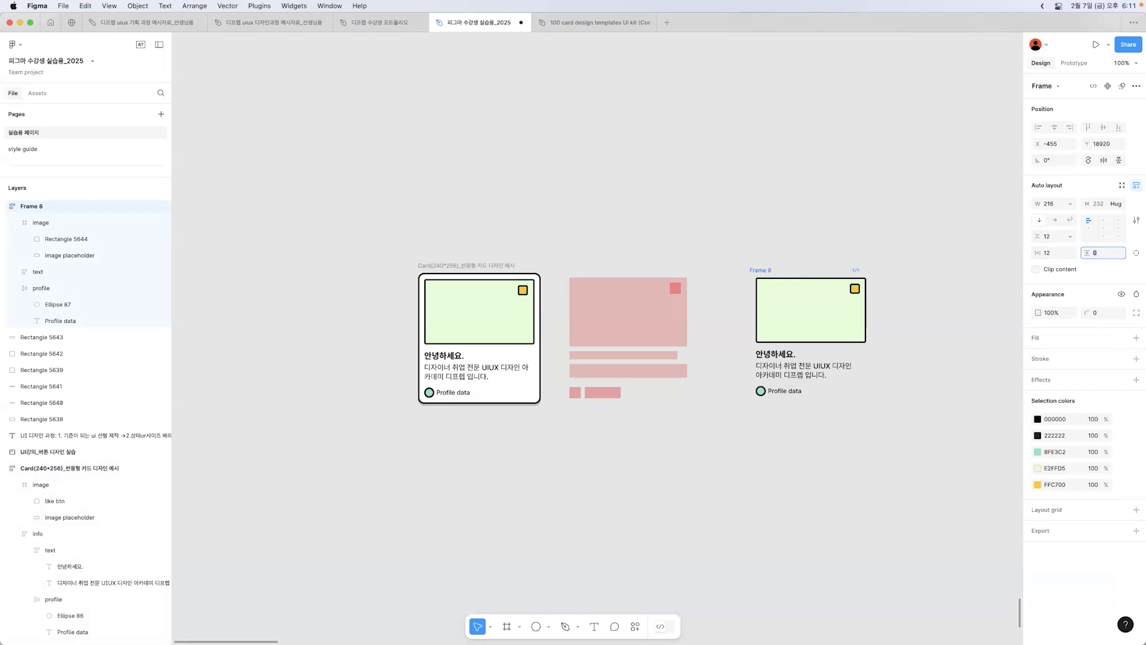
key(Return)
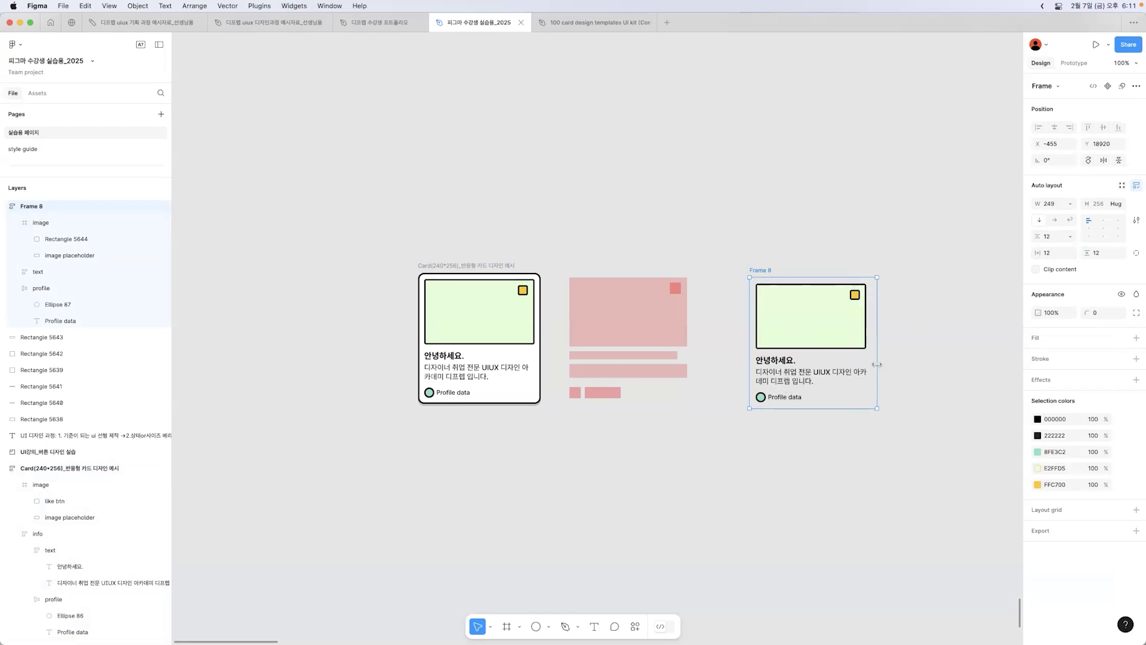
- Set the new outer frame's width to 240, the same as the example card
click(476, 265)
drag(476, 265, 479, 264)
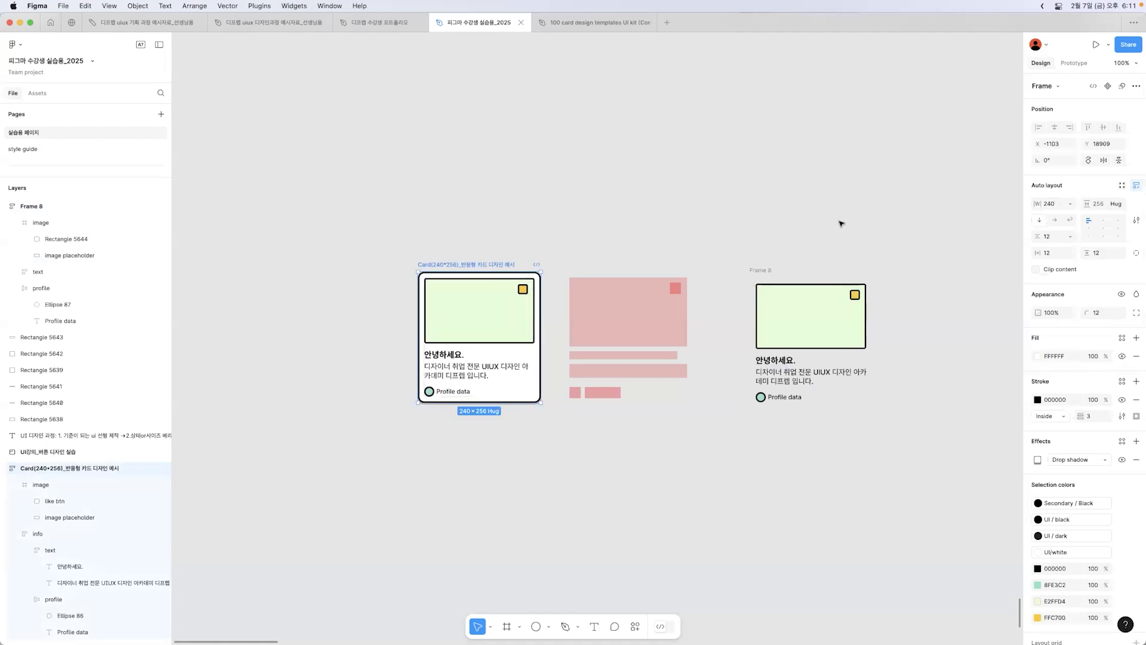
click(875, 279)
click(1053, 205)
text(2)
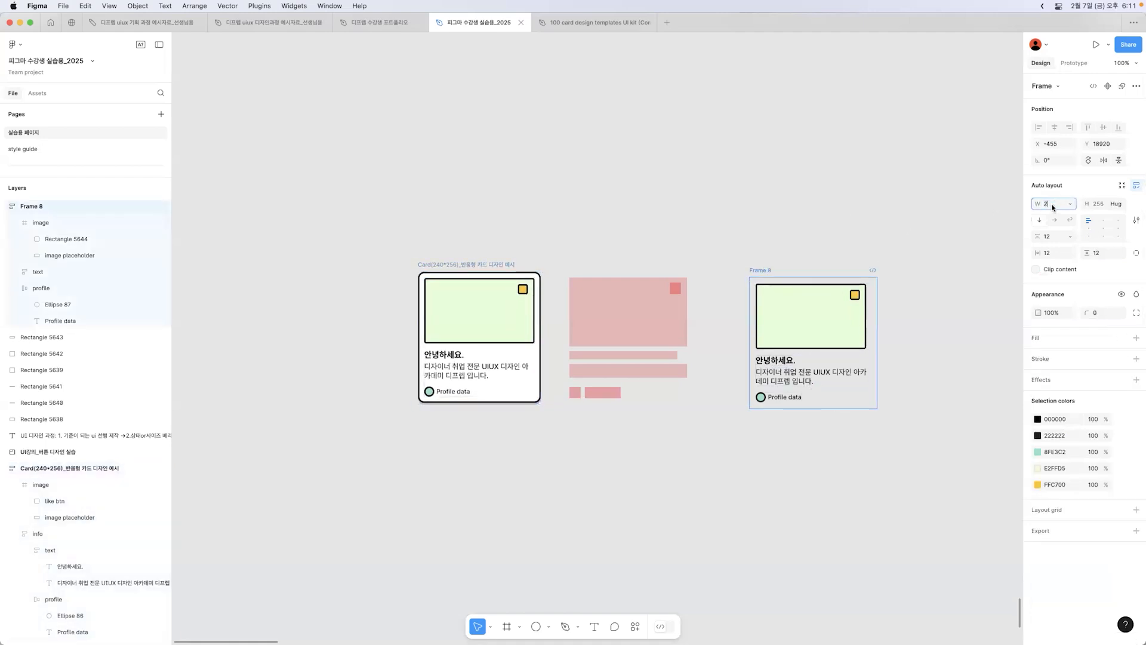
text(0)
key(Return)
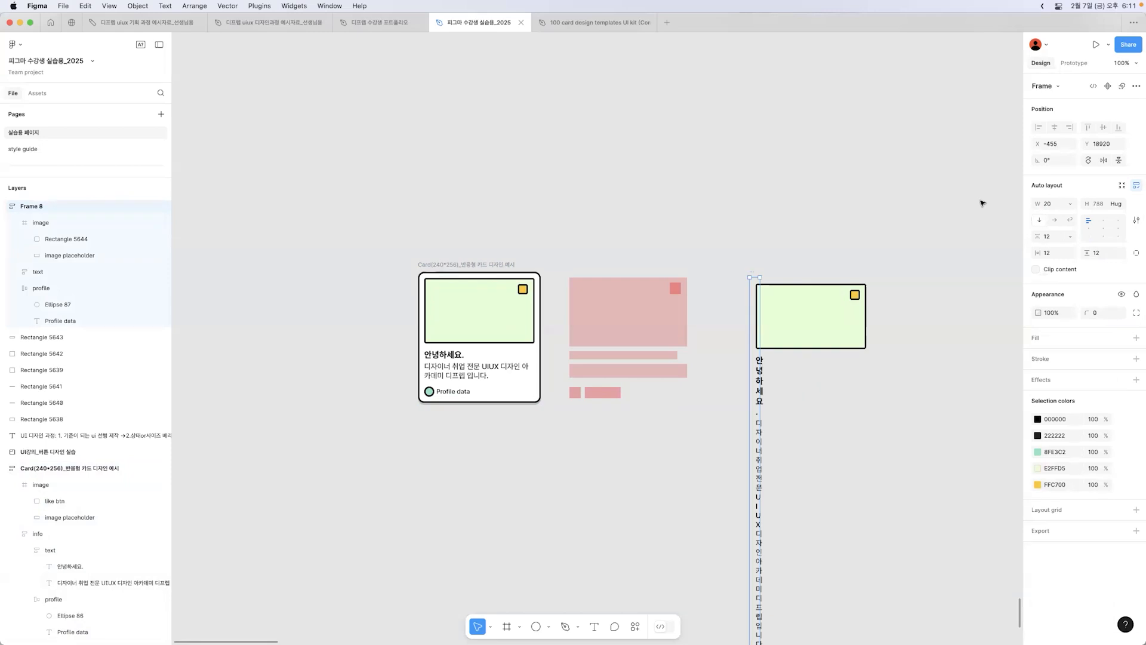
click(1054, 210)
text(240)
key(Return)
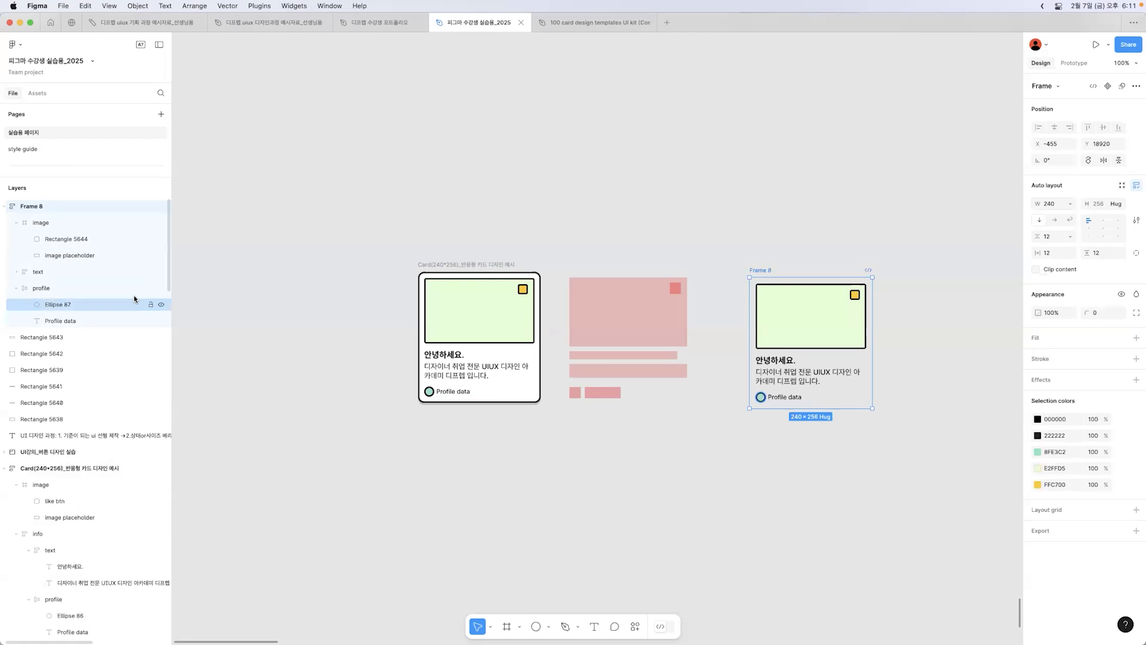
- Give the new outer frame a white FFFFFF fill and a black 000000 inside stroke with weight 3
click(1060, 334)
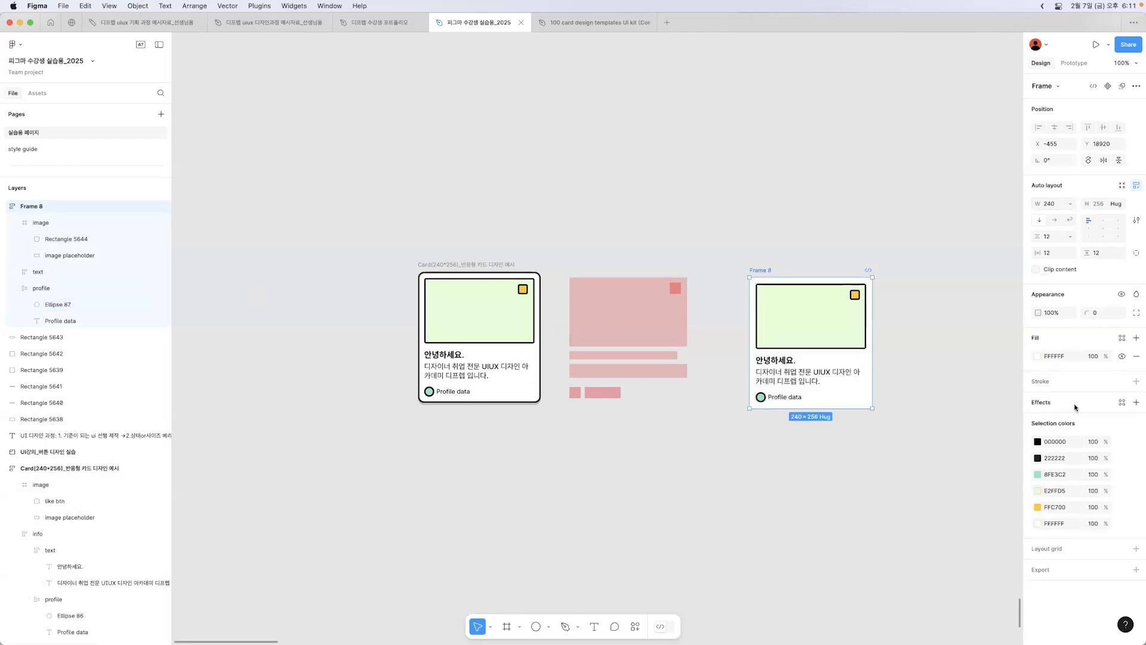
click(1063, 386)
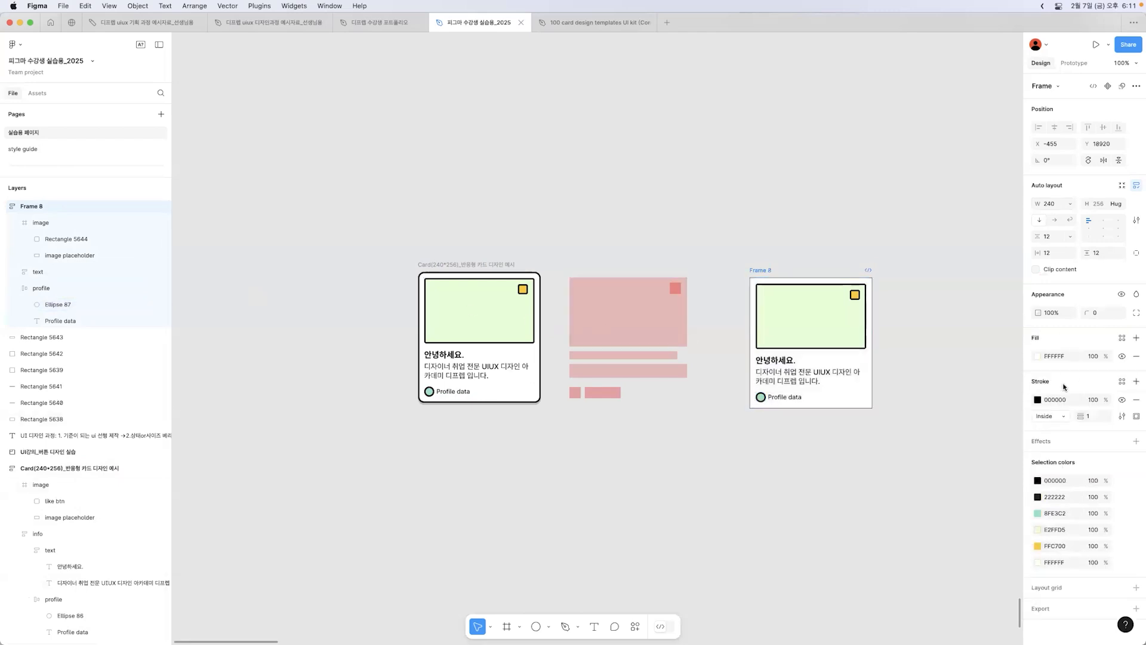
click(1088, 416)
key(Return)
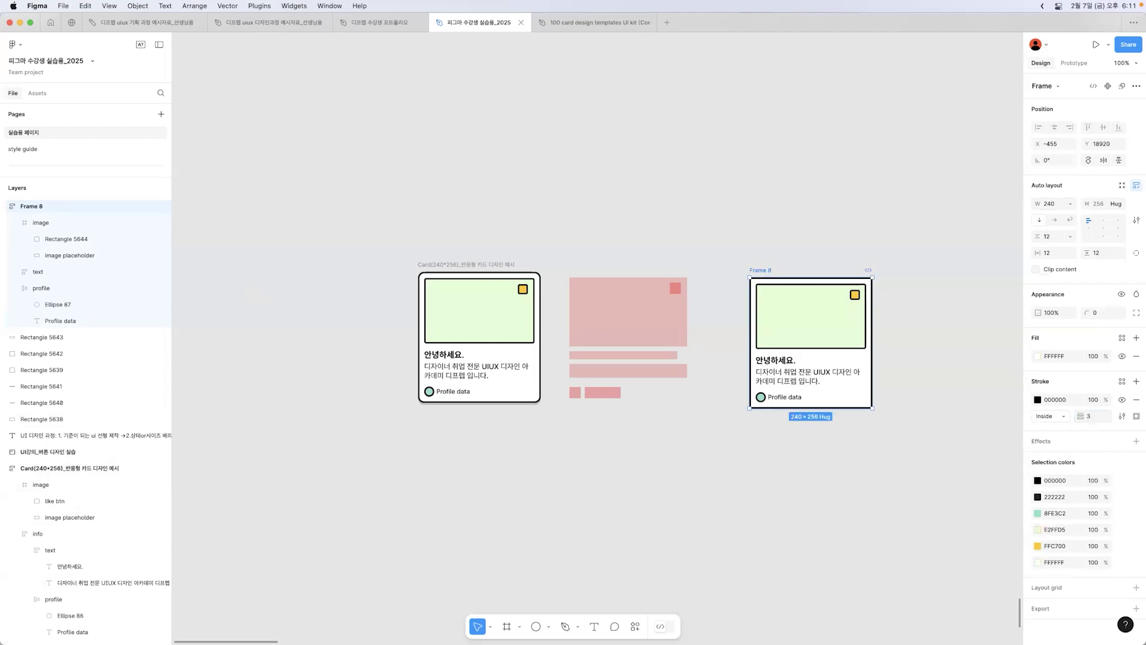
- Set the new outer frame's corner radius to 12 and move it beside the wireframe, level with the example card
click(473, 264)
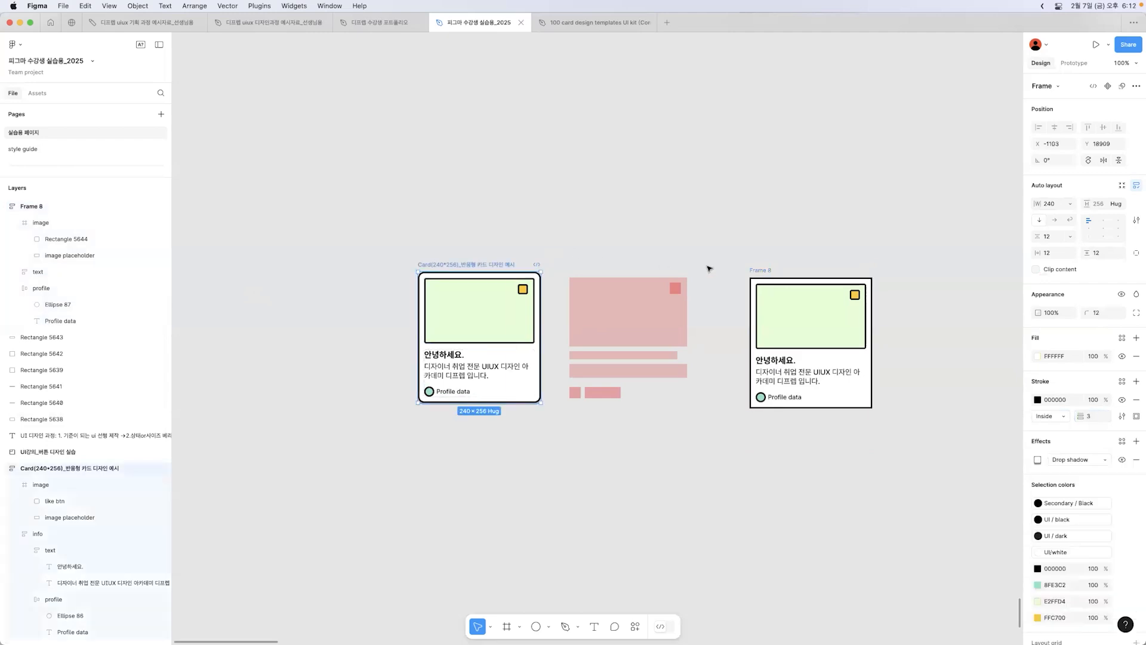
click(767, 271)
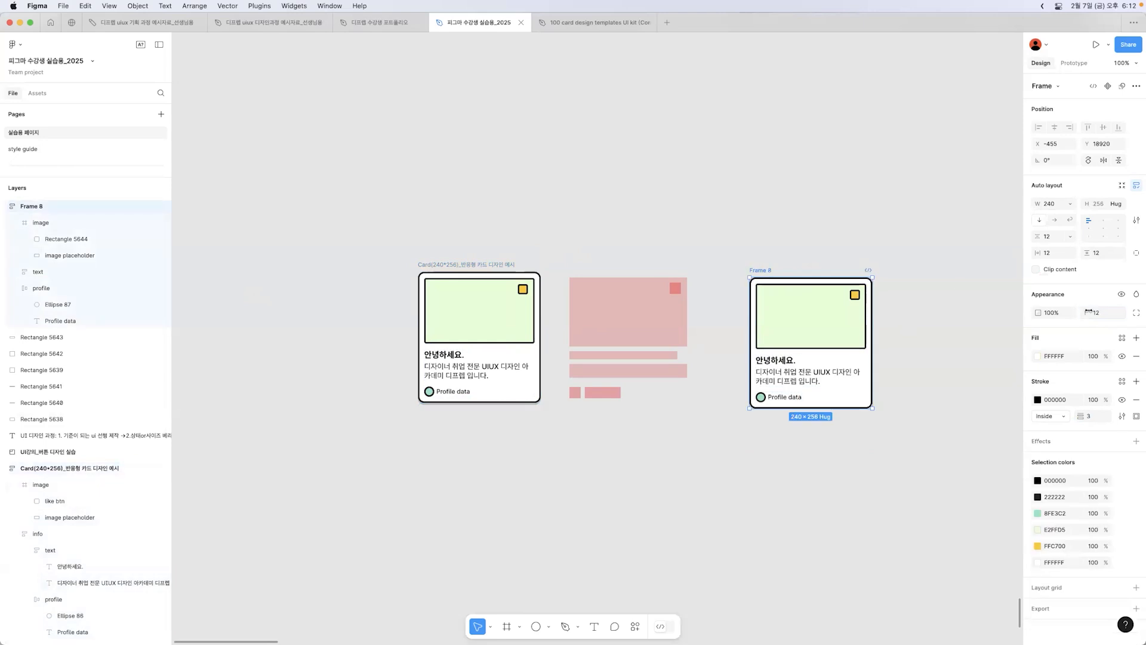
click(814, 215)
drag(757, 271, 718, 265)
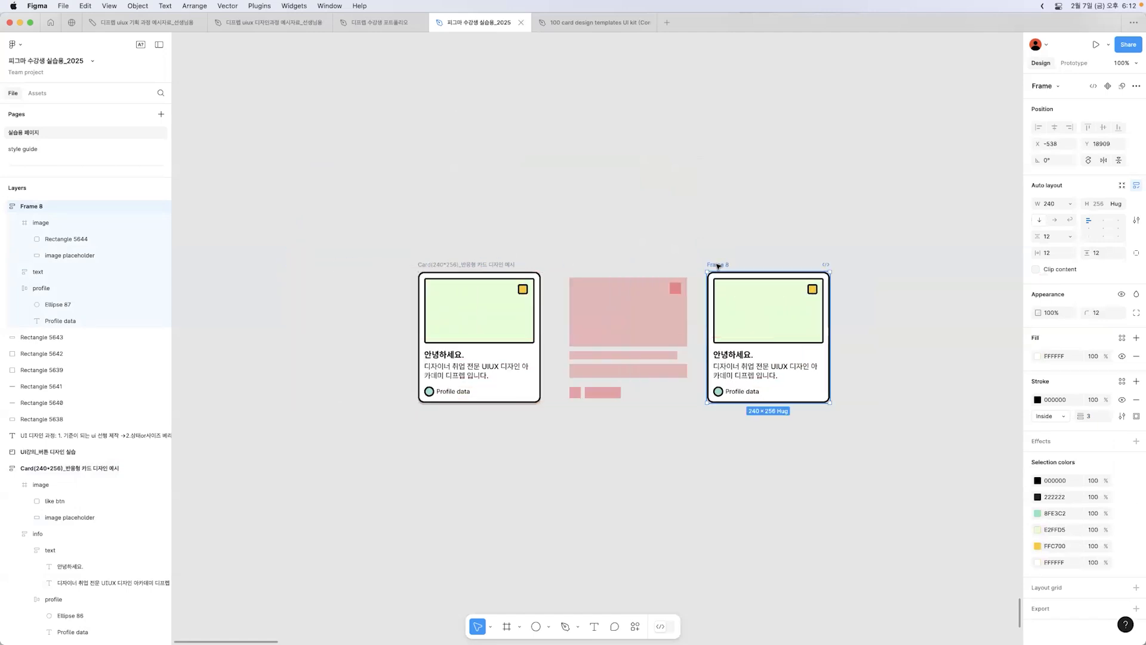
- Rename the new outer frame card
text(d)
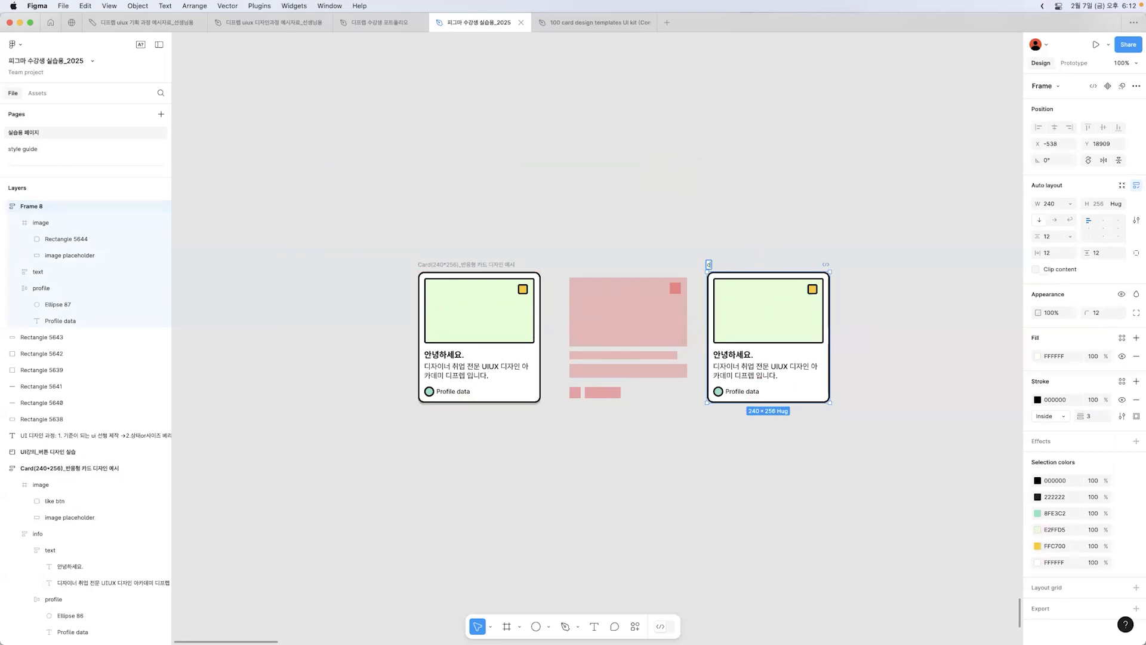
text(ard)
click(784, 211)
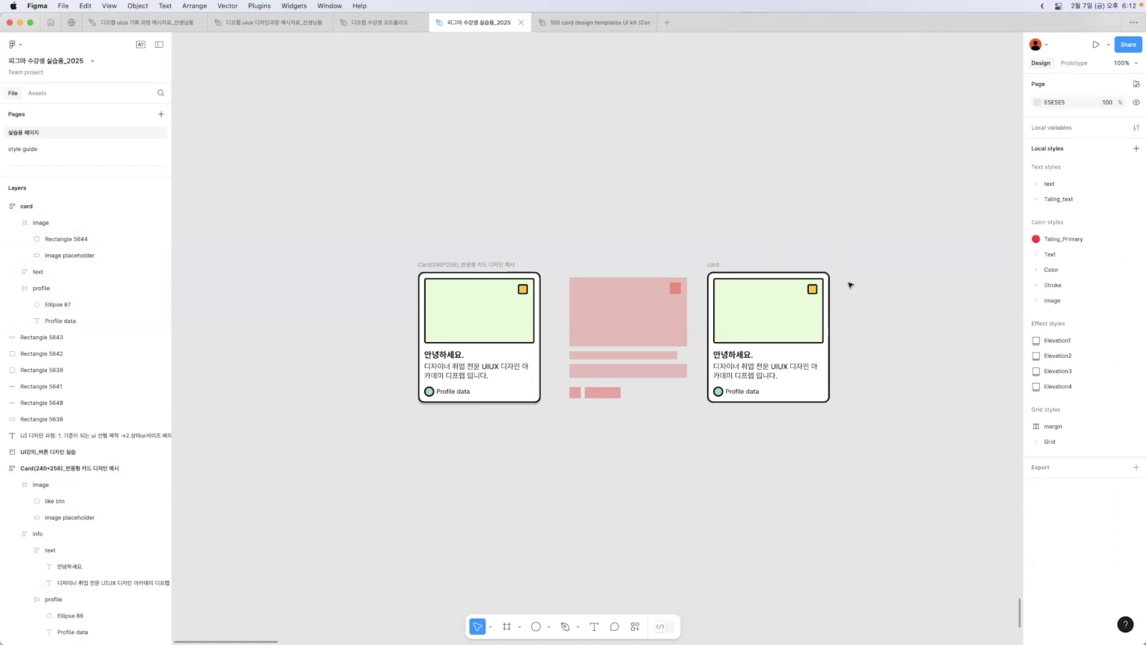
- Test how the card's contents respond by widening it to about 332 and about 377, undoing each resize
click(720, 264)
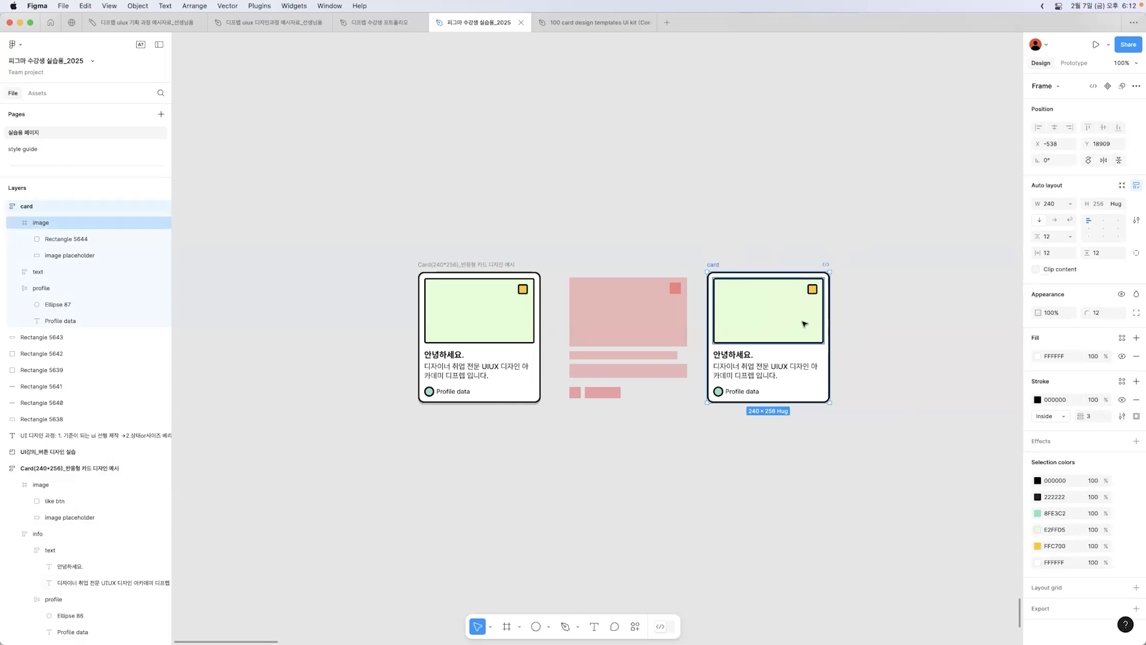
drag(830, 325, 876, 352)
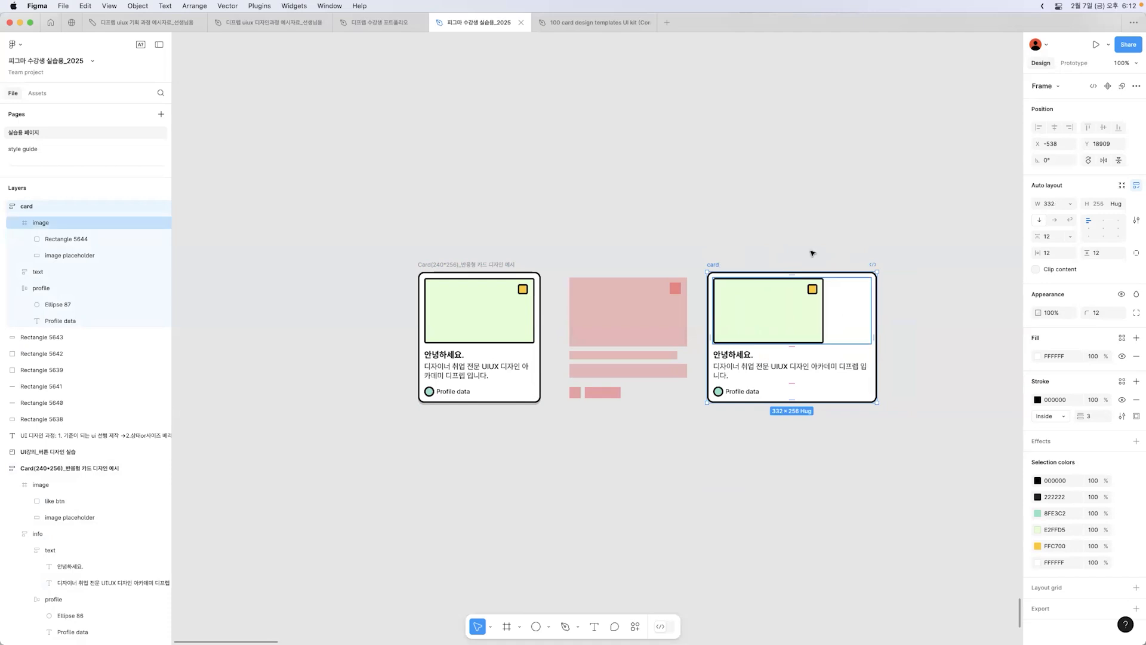
key(super+z)
click(416, 265)
drag(414, 266, 334, 267)
mouse_move(459, 296)
mouse_down()
mouse_move(519, 298)
mouse_move(469, 297)
mouse_move(478, 297)
mouse_up()
click(829, 314)
drag(829, 314, 899, 313)
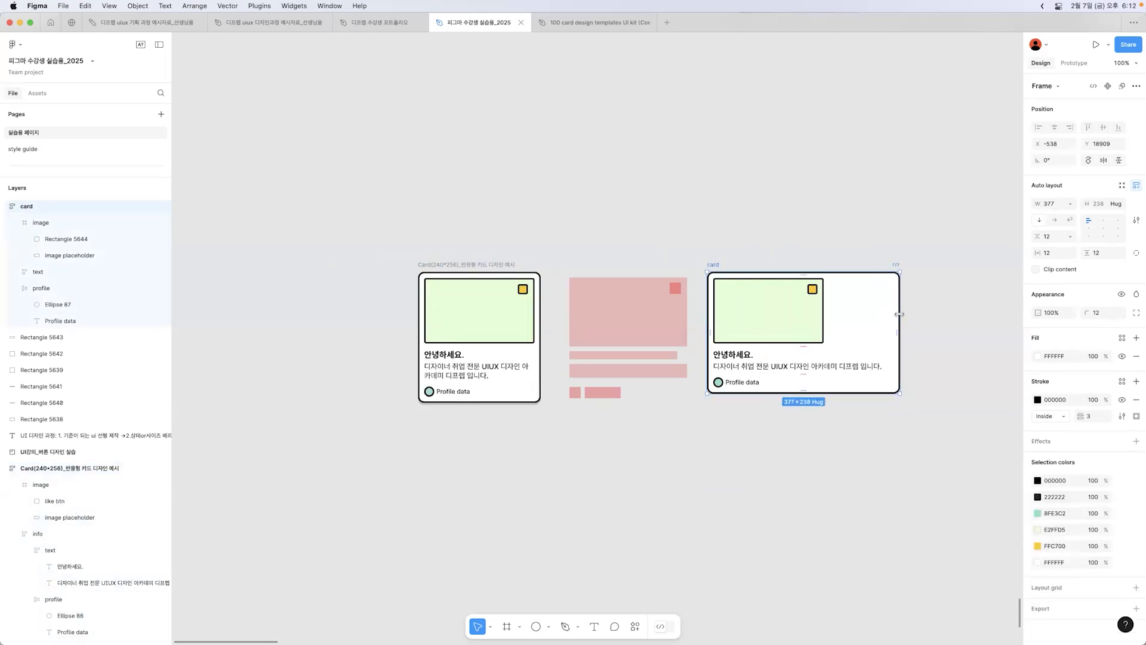
key(super+z)
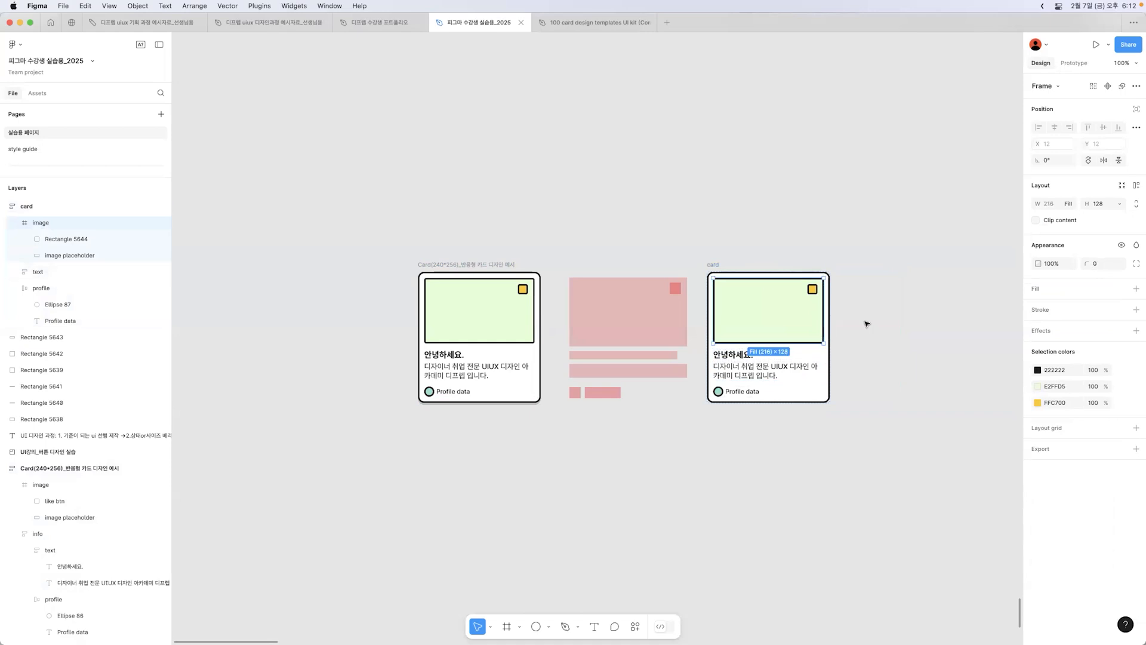
- Examine the Fill container explanation in the notes on auto layout size options
click(696, 253)
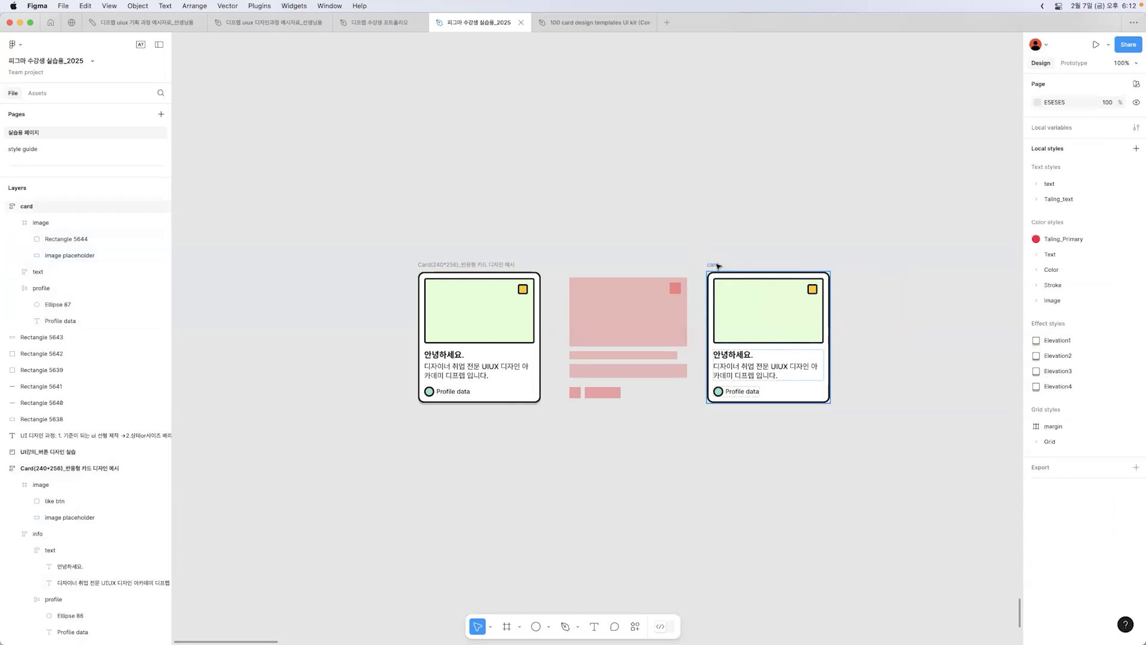
click(718, 266)
click(753, 287)
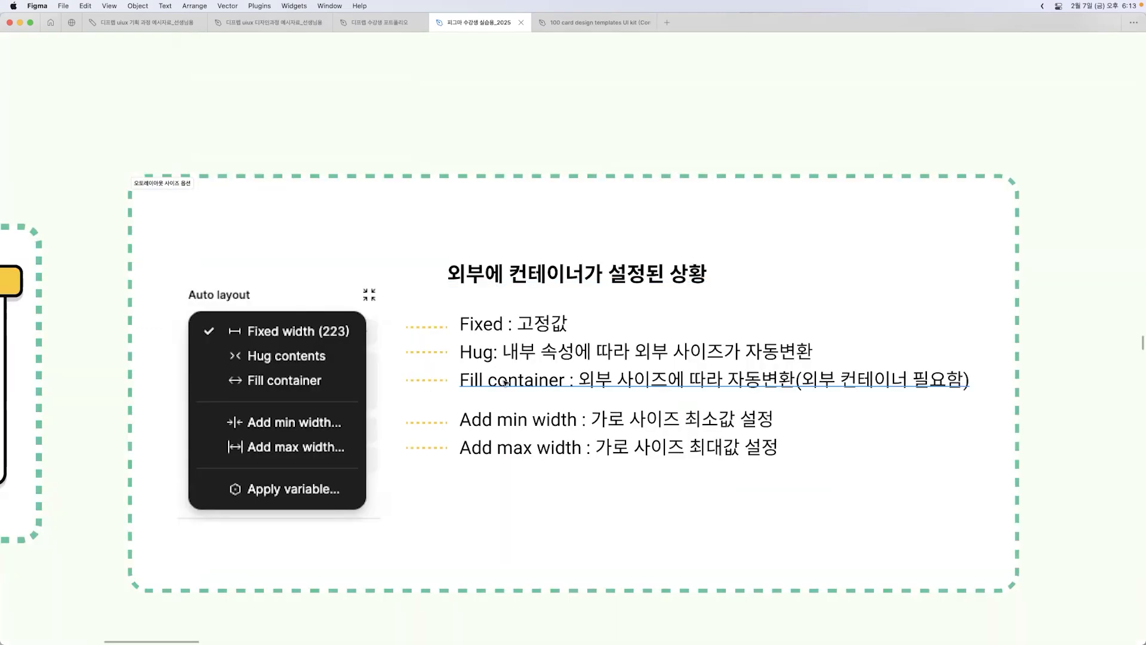
click(484, 386)
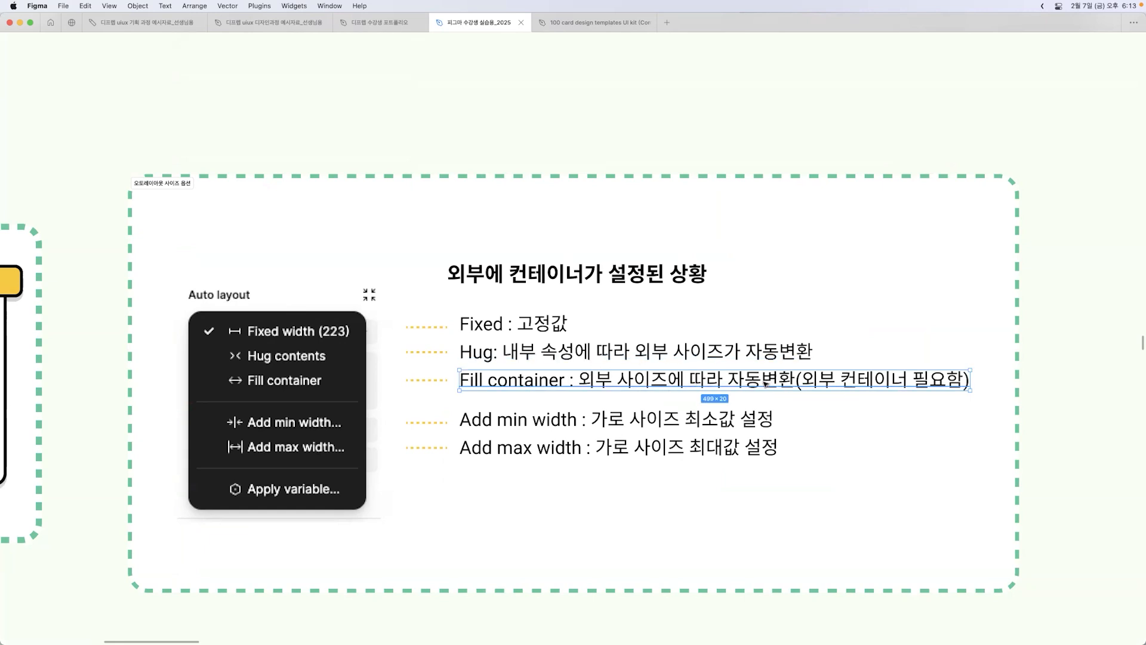
alt+click(843, 311)
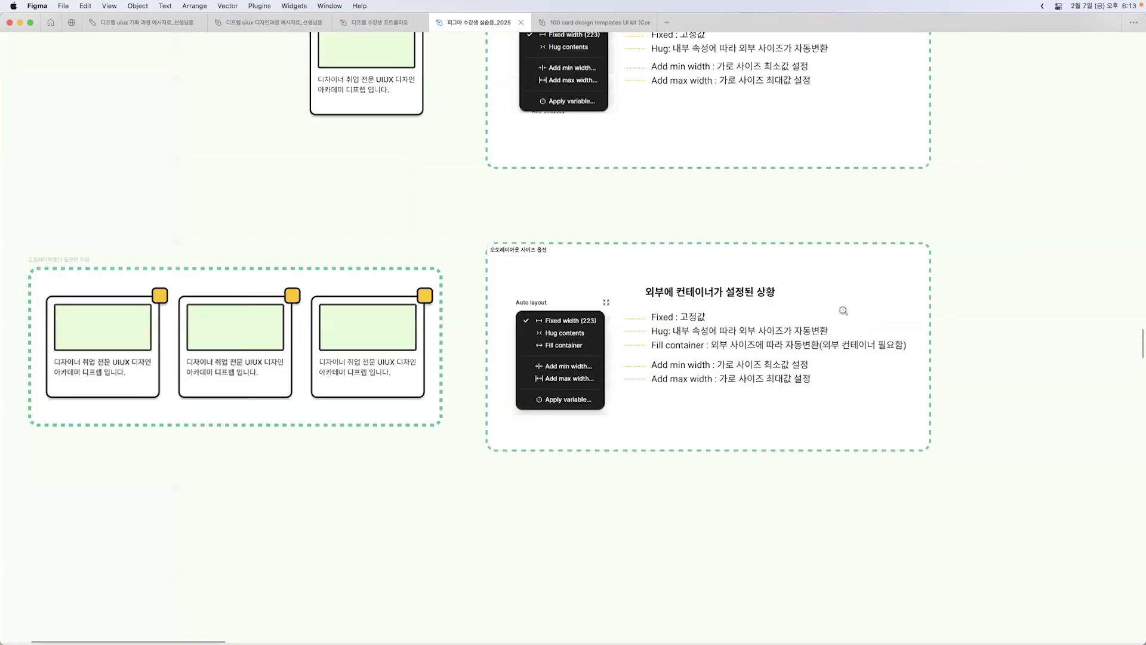
- Return from the notes to the rebuilt card, select its image frame and show the side panels again
alt+click(843, 311)
alt+click(844, 310)
alt+click(843, 311)
alt+click(844, 310)
scroll(646, 411, down, 5)
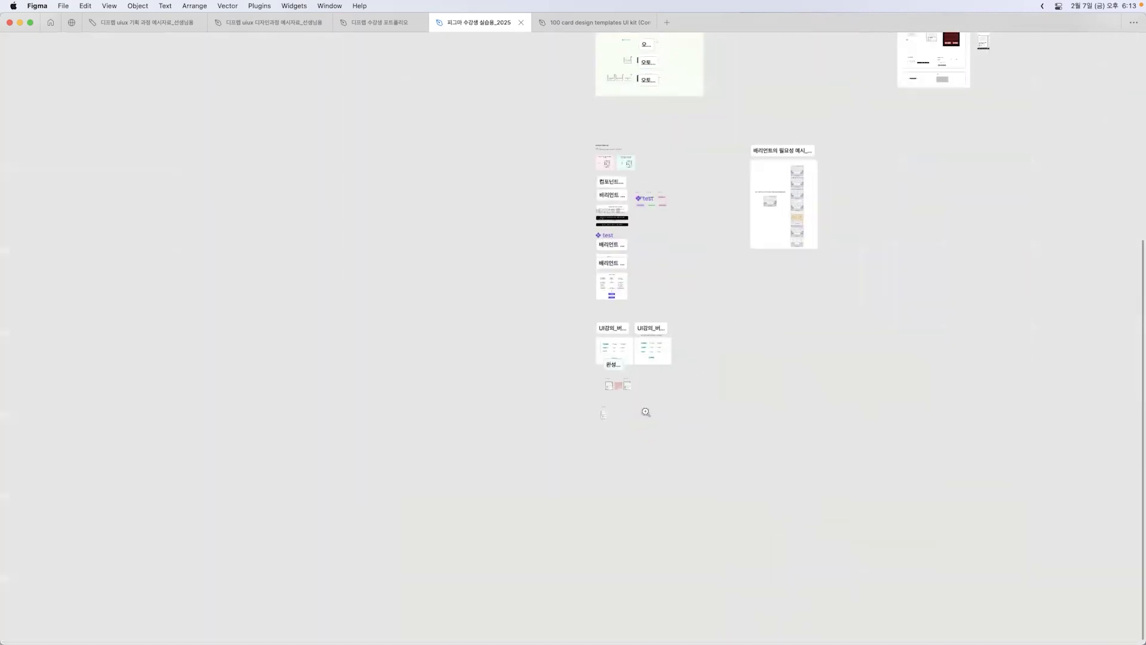
scroll(646, 411, up, 8)
click(661, 369)
key(super+backslash)
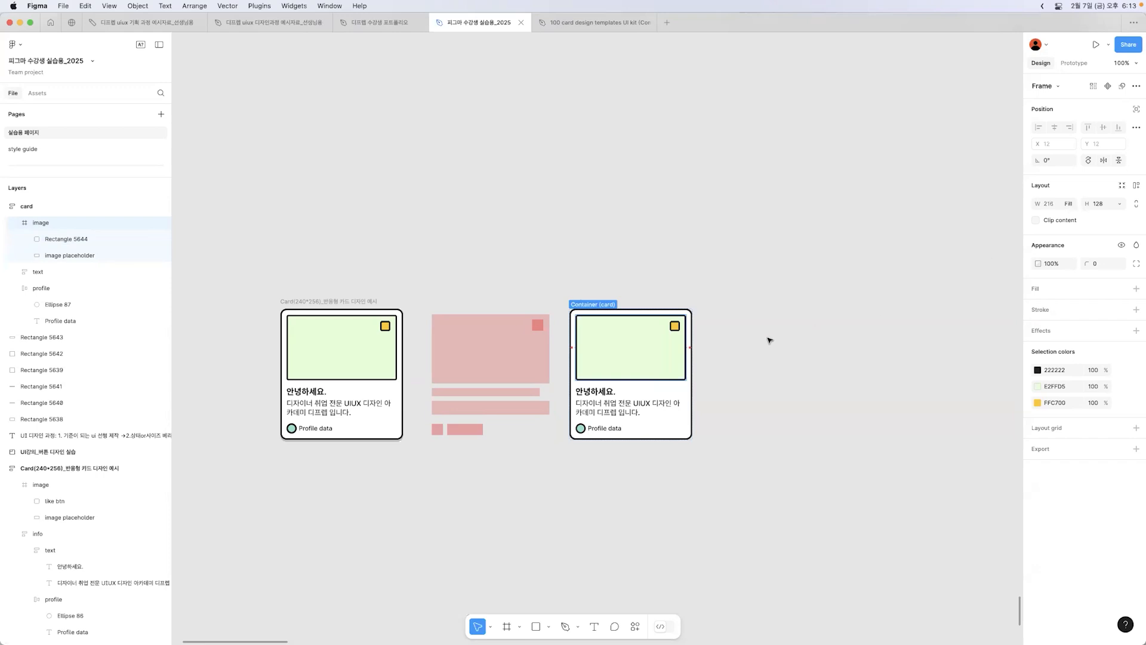
- Compare the position and sizing settings of the card's image frame with those of the image placeholder inside it
click(43, 255)
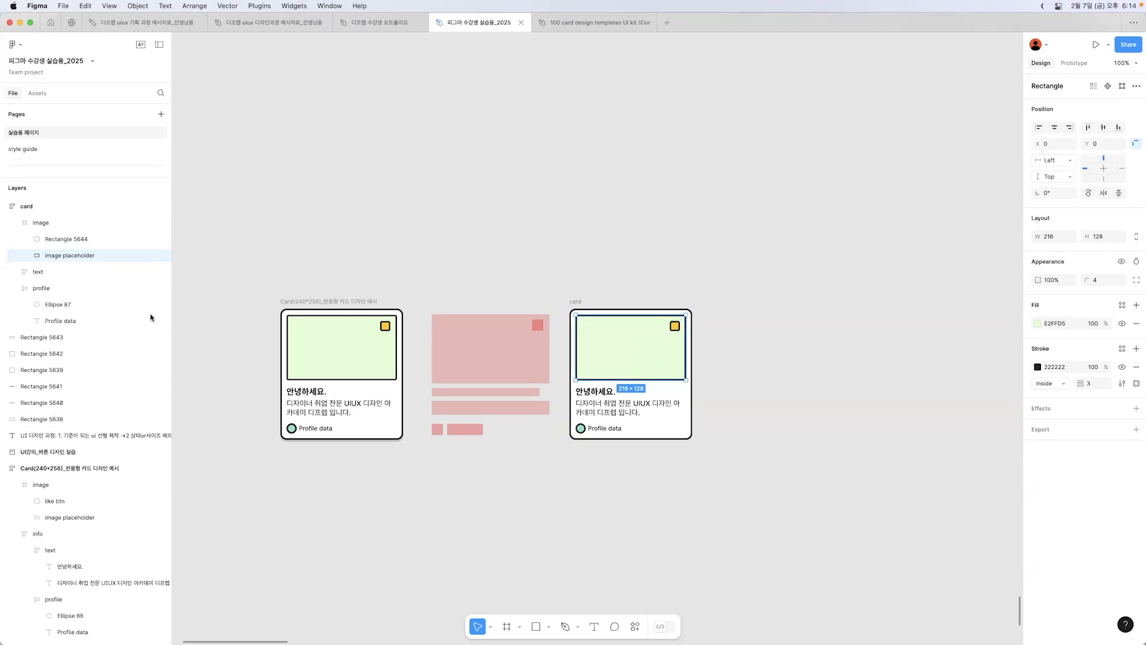
click(54, 222)
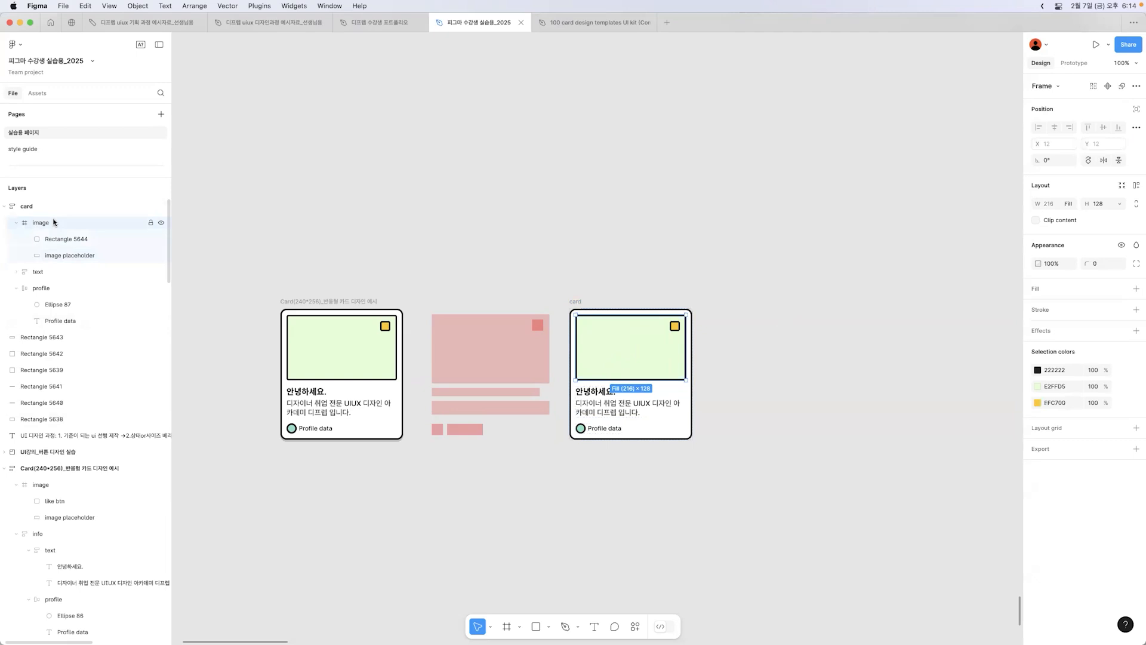
click(74, 255)
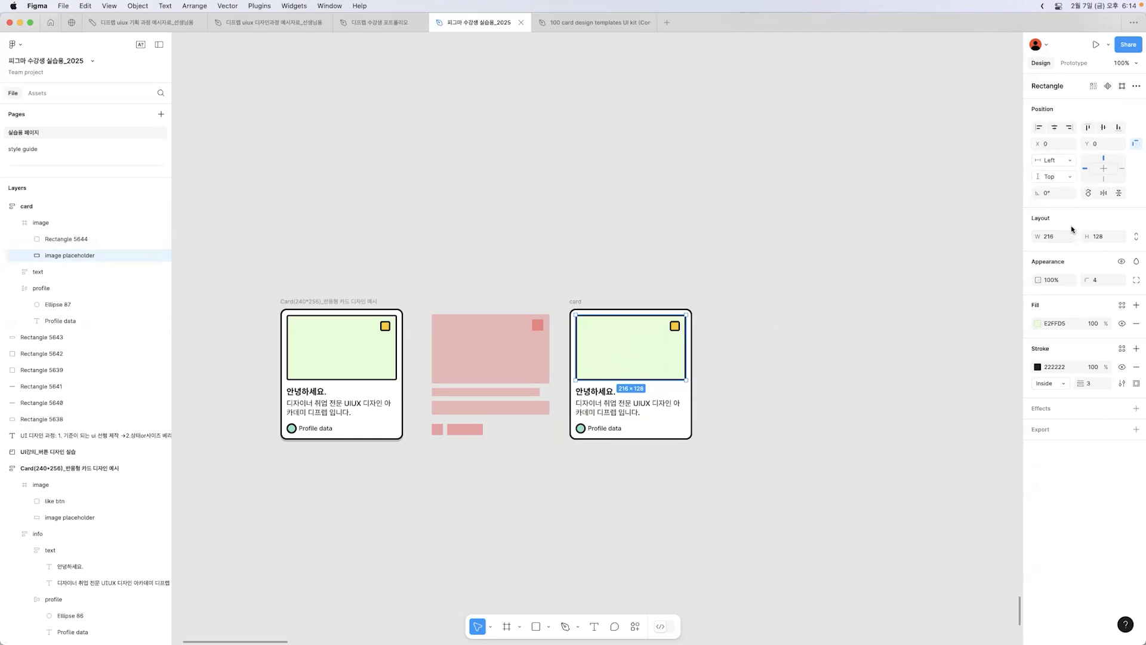
click(69, 227)
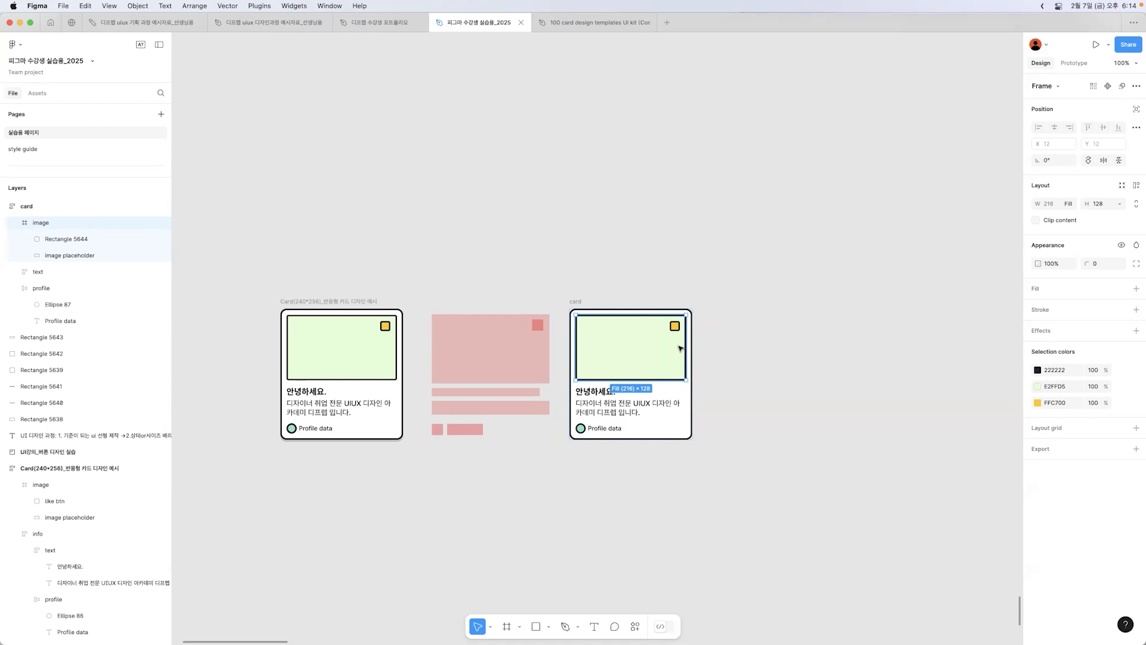
- Test how the image area responds by widening the card to about 353, and undo the resize
click(724, 340)
key(super+z)
key(shift+Return)
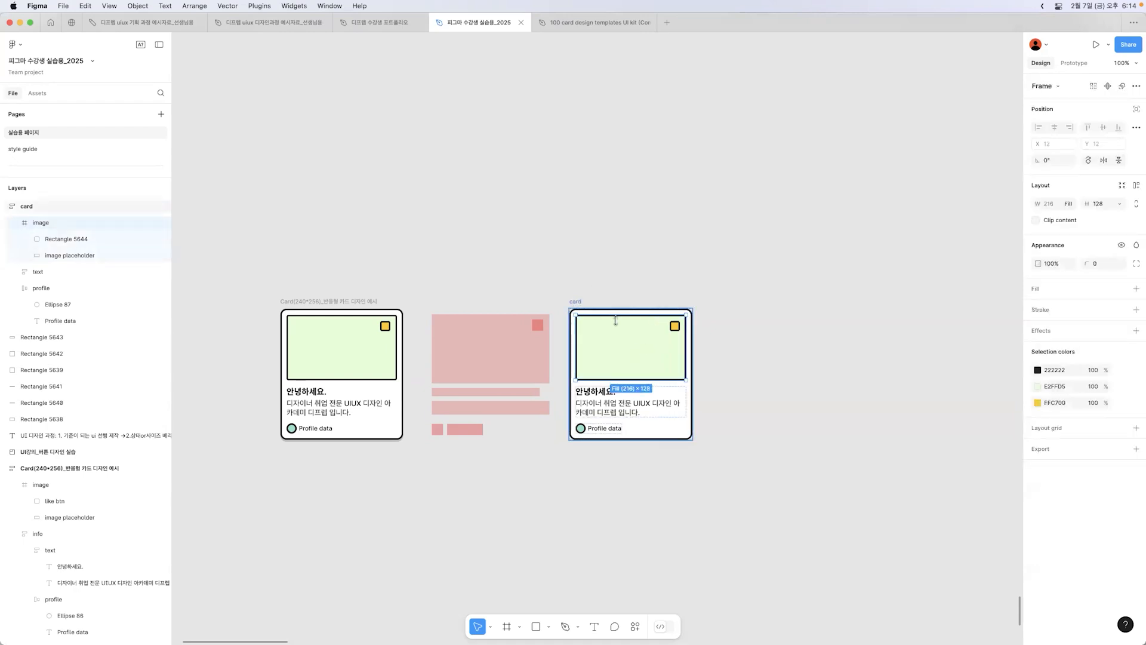
drag(689, 348, 749, 351)
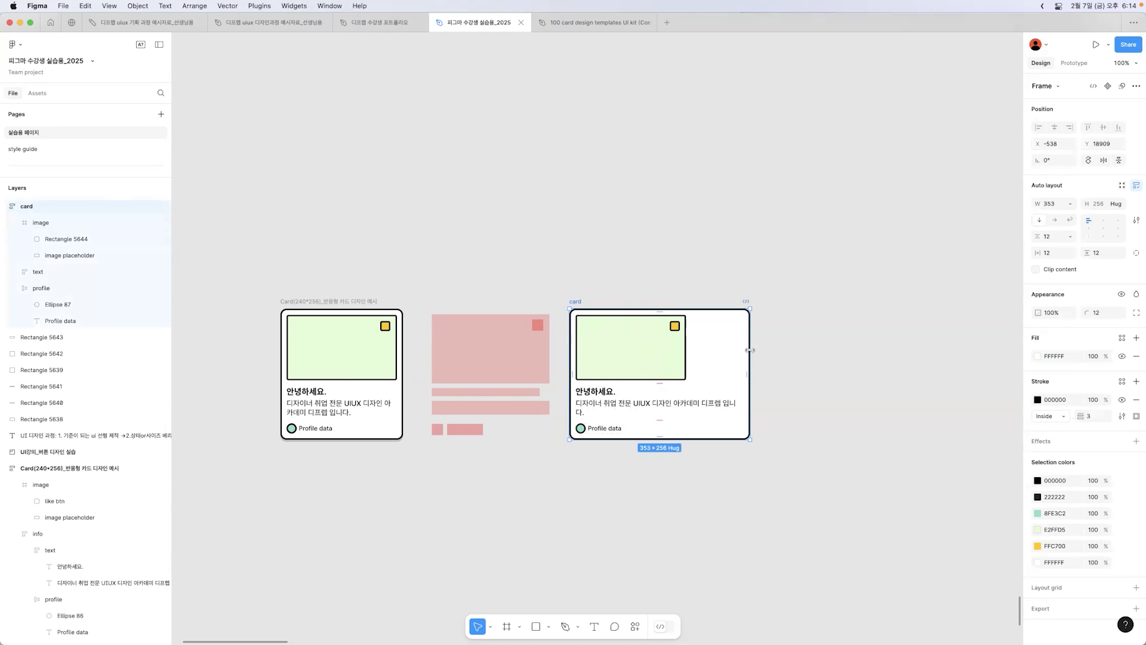
key(super+z)
key(super+z)
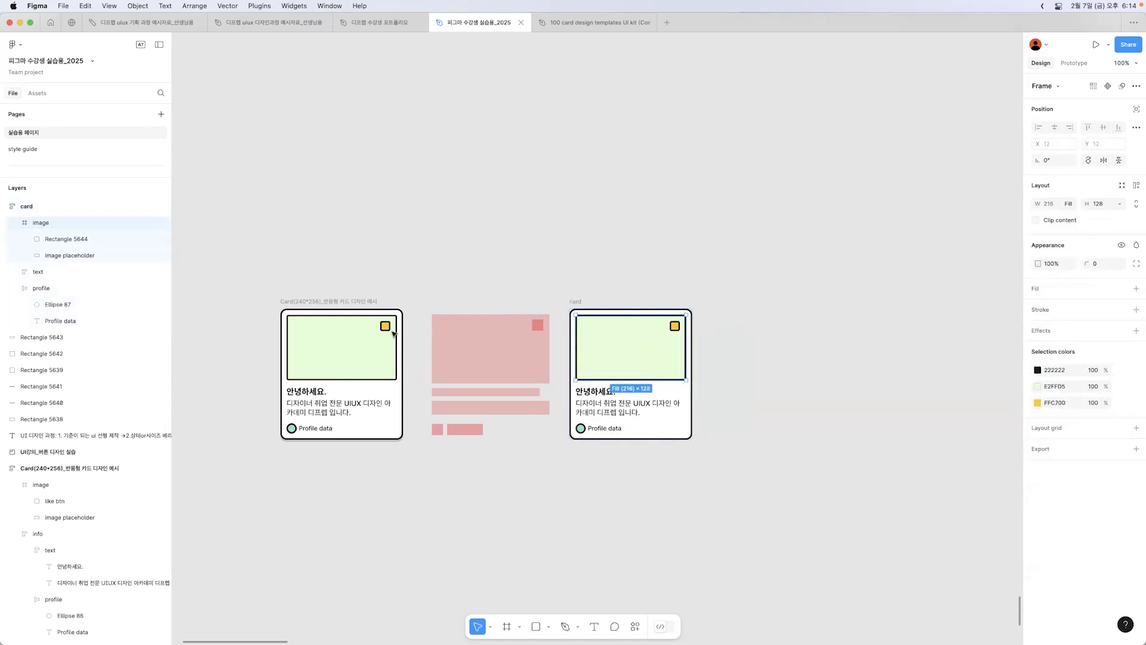
- Set both the horizontal and vertical constraints of the image placeholder to Scale
click(75, 255)
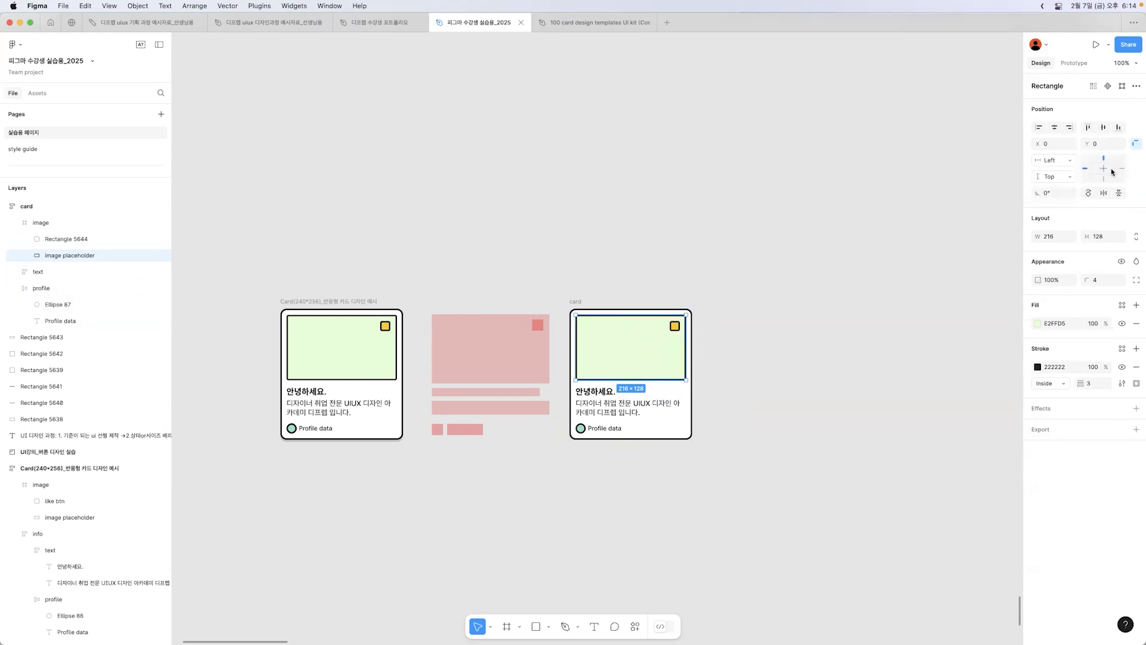
click(1069, 161)
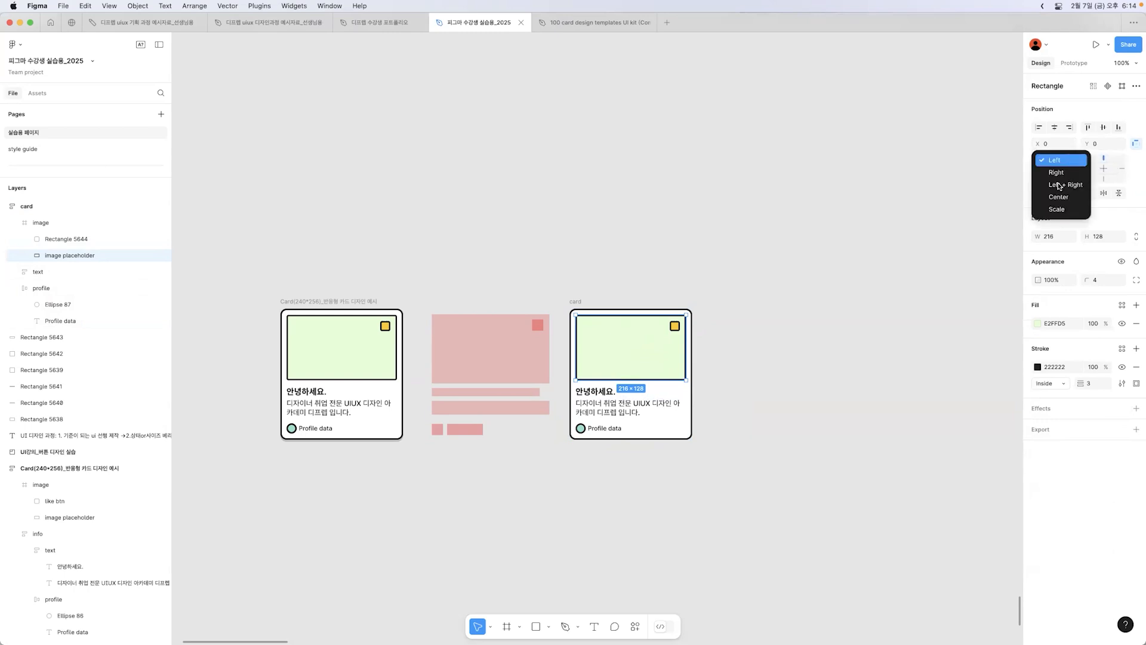
click(1056, 209)
click(1057, 177)
click(1063, 225)
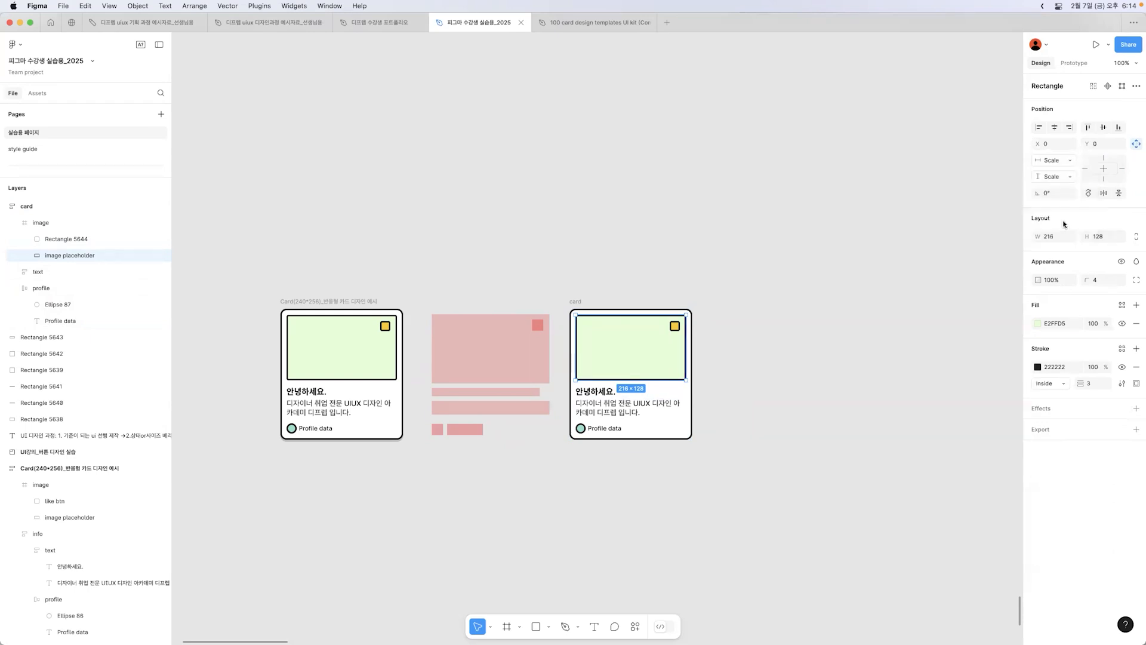
- Test the placeholder's scaling by resizing the card to about 235 × 269, and undo the resize
click(580, 300)
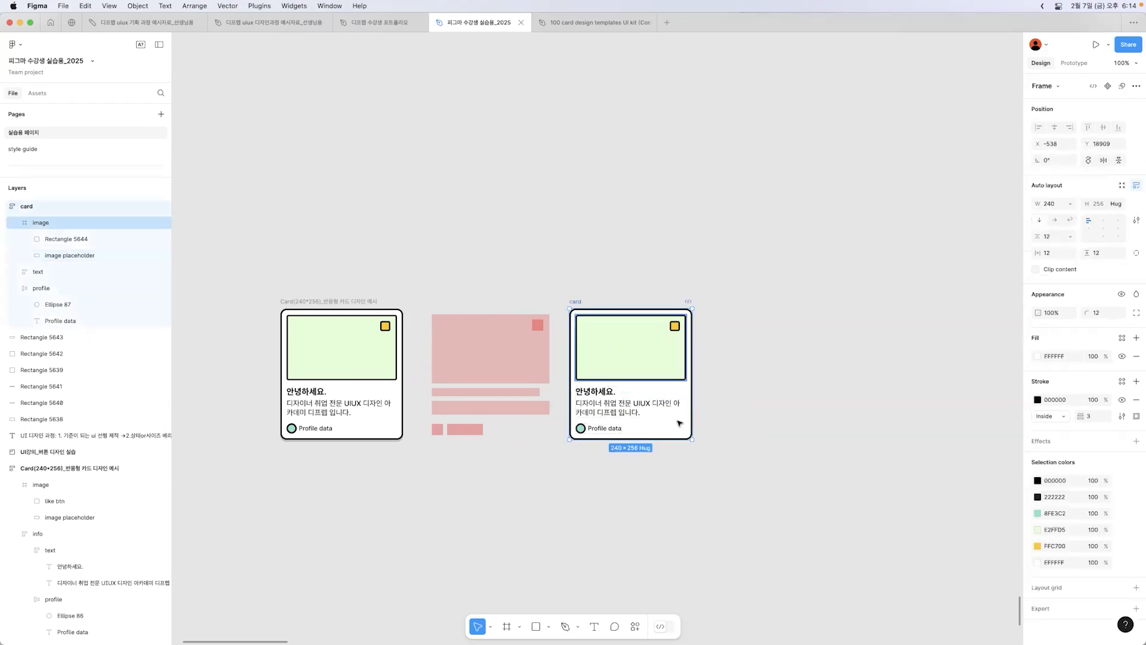
mouse_move(691, 439)
mouse_down()
mouse_move(736, 448)
mouse_move(690, 446)
mouse_up()
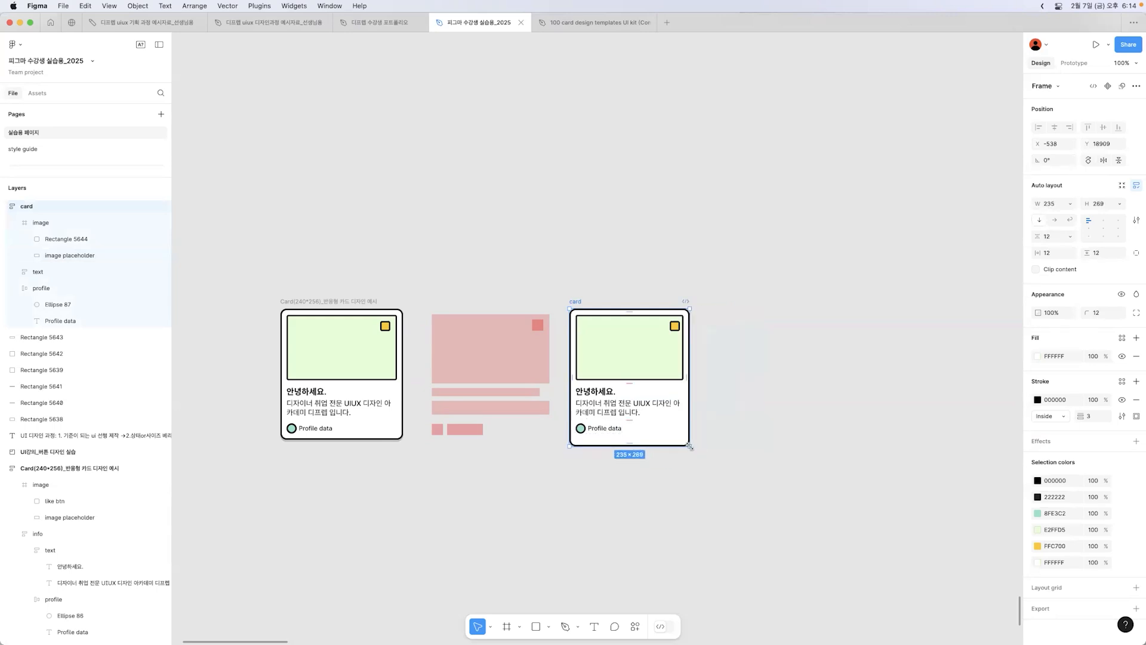
key(super+z)
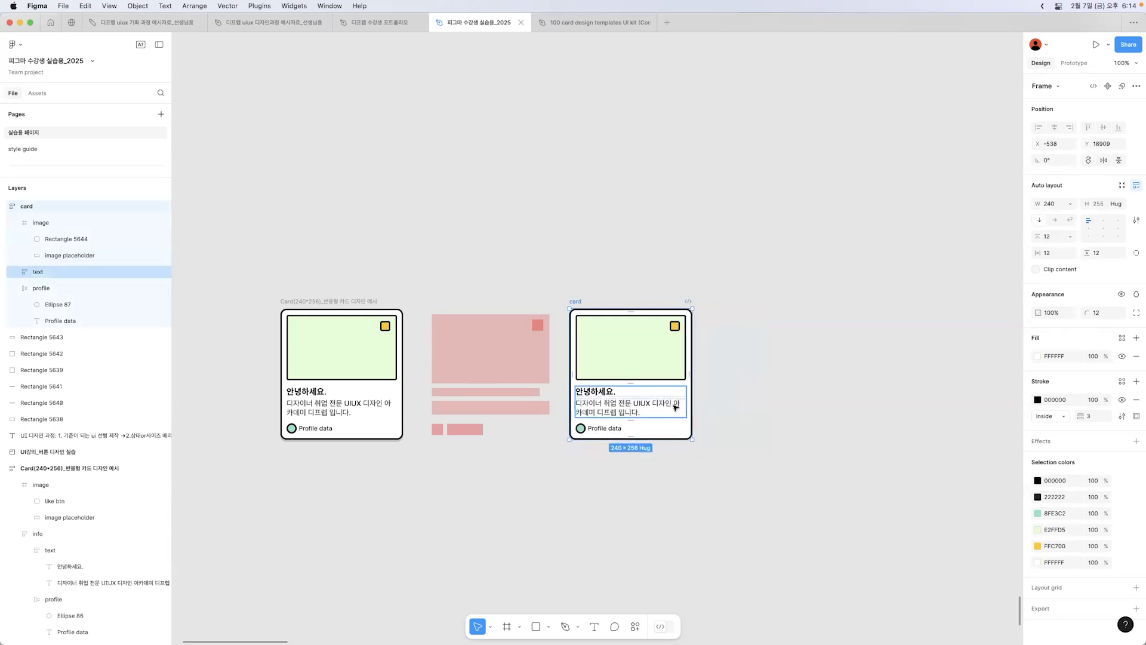
- Review the constraints of the image placeholder inside the card's image frame
click(651, 356)
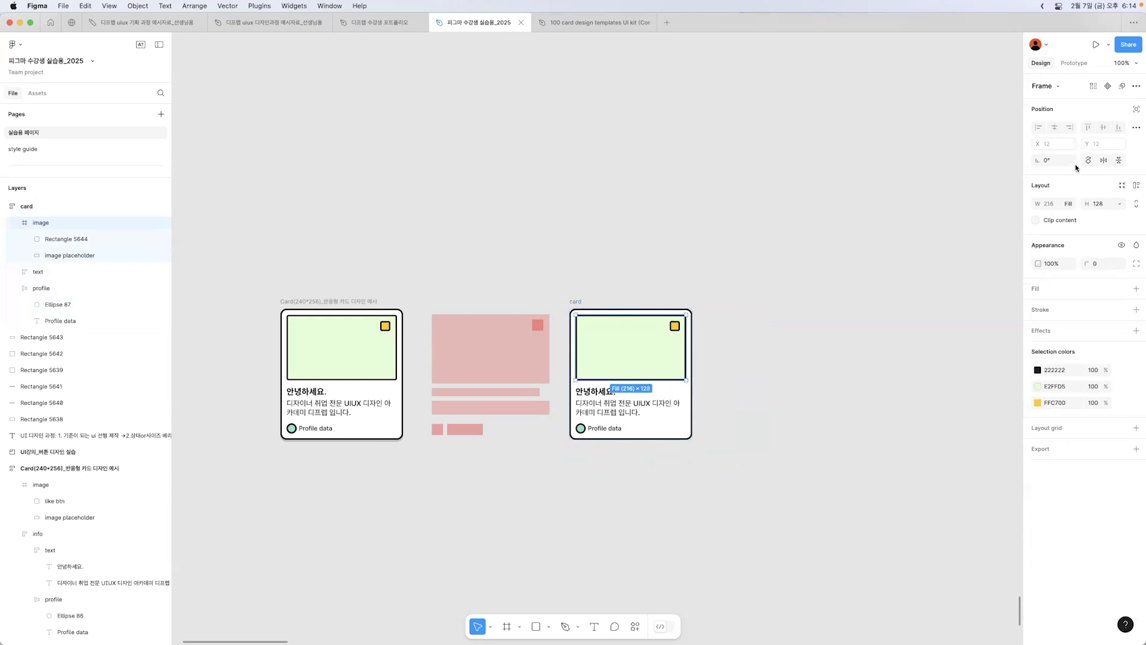
click(69, 255)
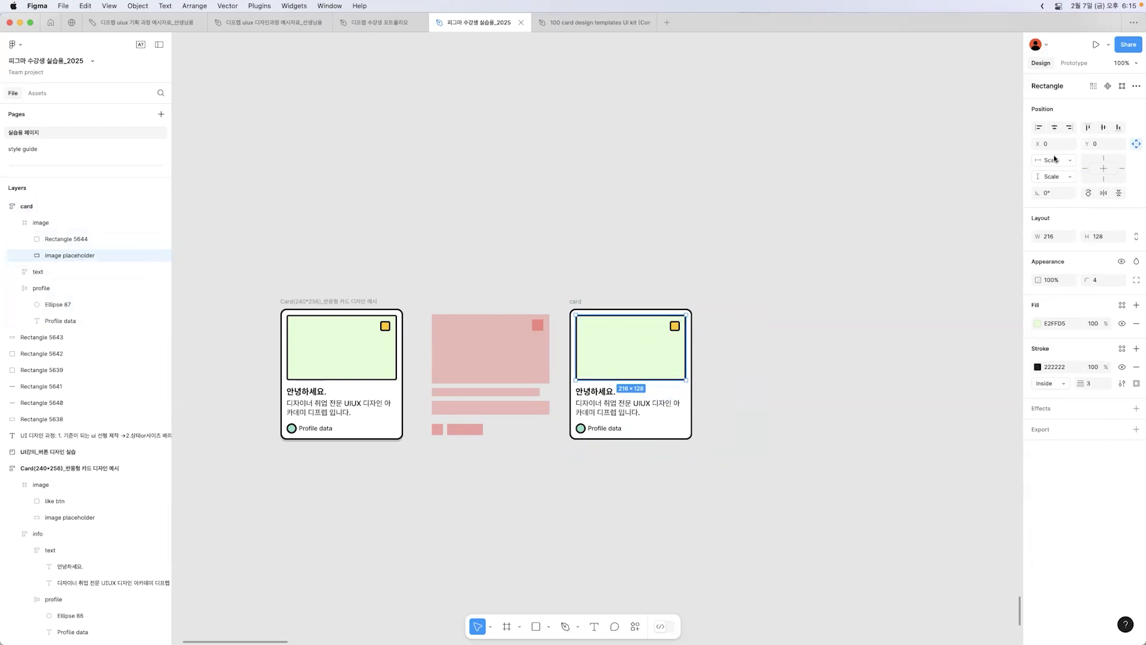
click(719, 226)
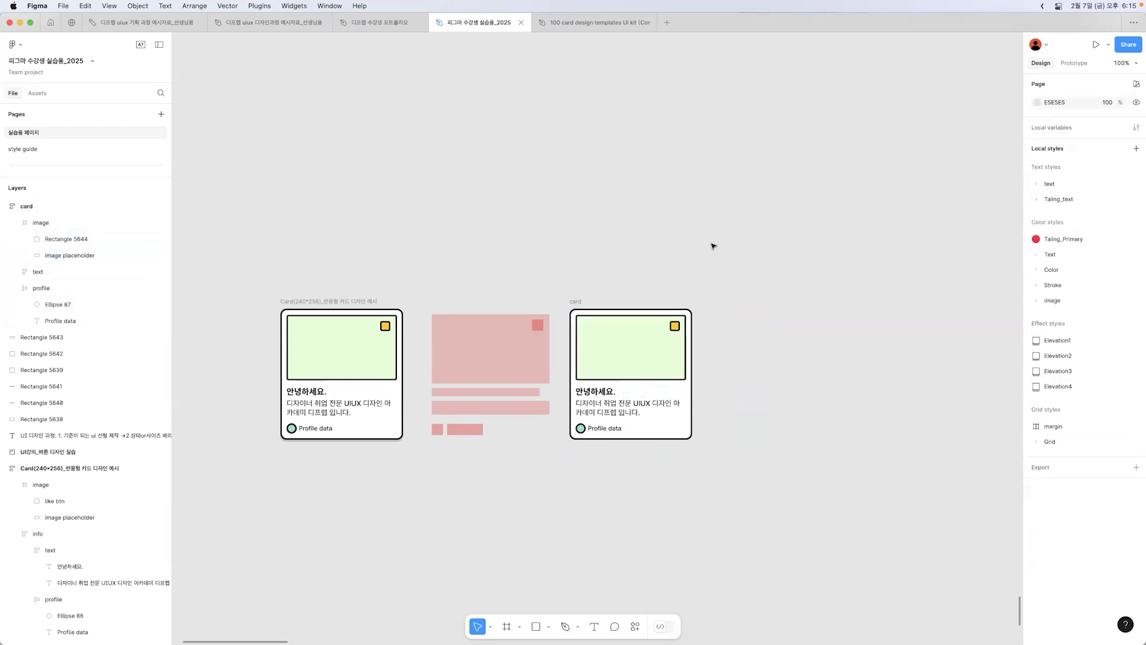
- Check how the yellow square moves by resizing the card to about 297 × 288, and undo the resize
click(675, 327)
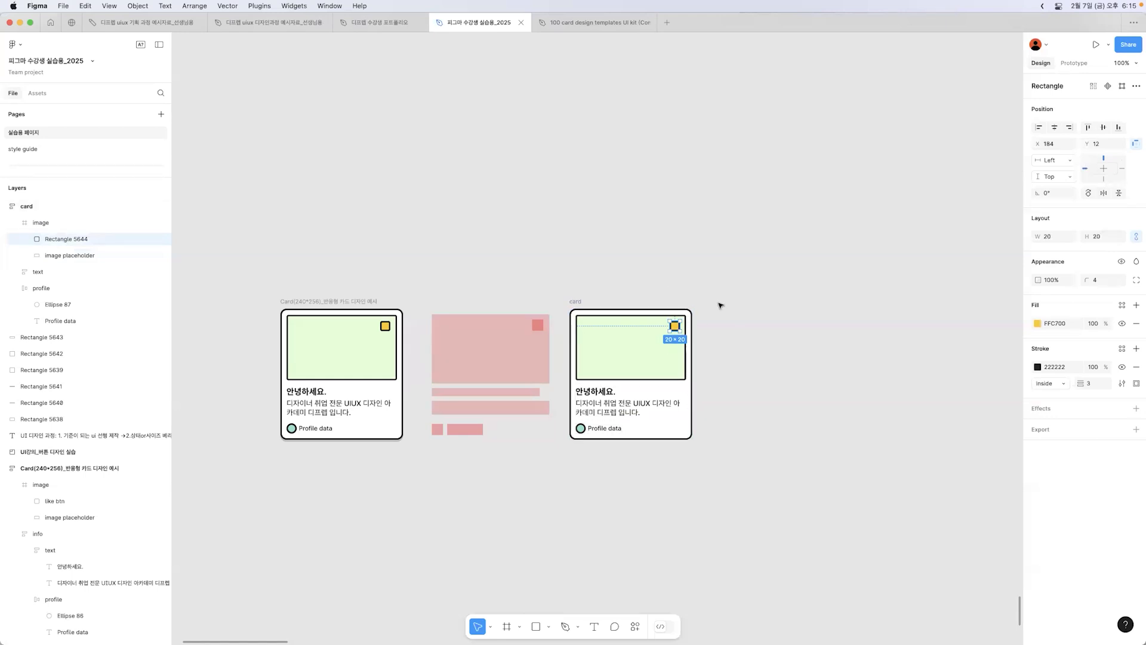
click(575, 302)
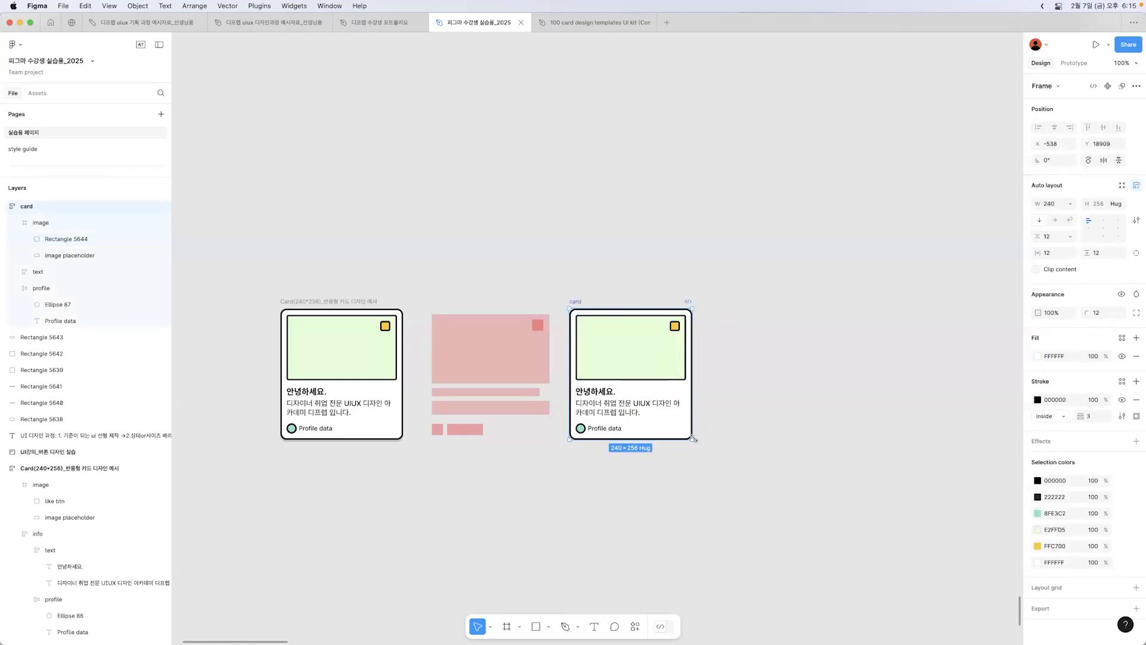
drag(693, 438, 721, 455)
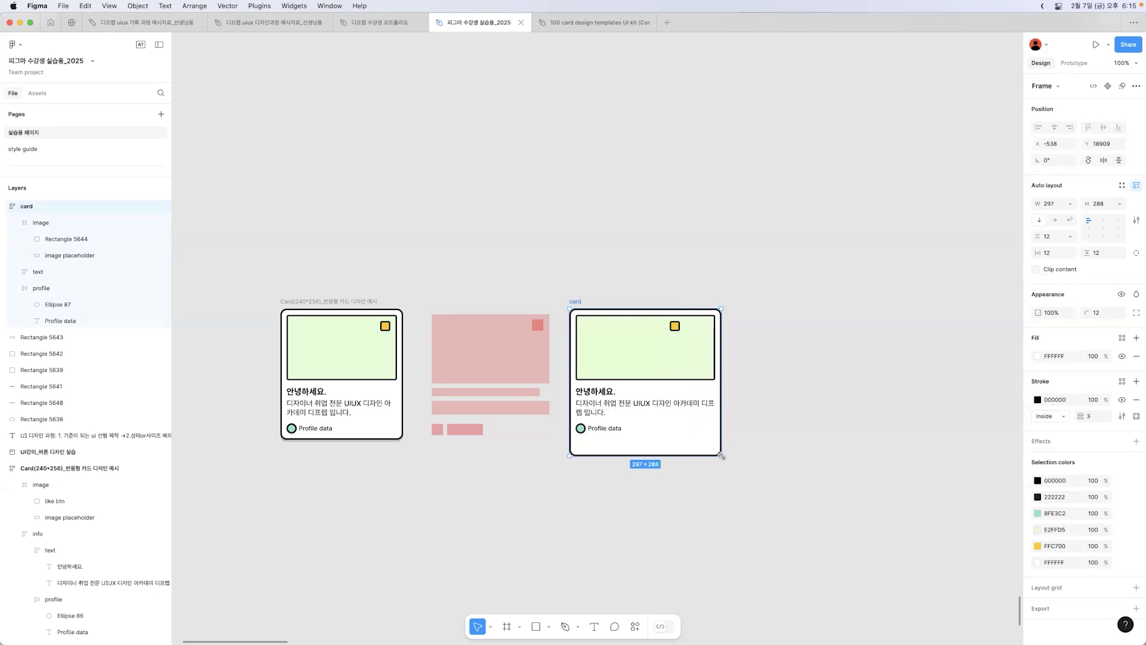
key(super+z)
- Set the horizontal constraint of the yellow square in the image frame to Right
click(661, 338)
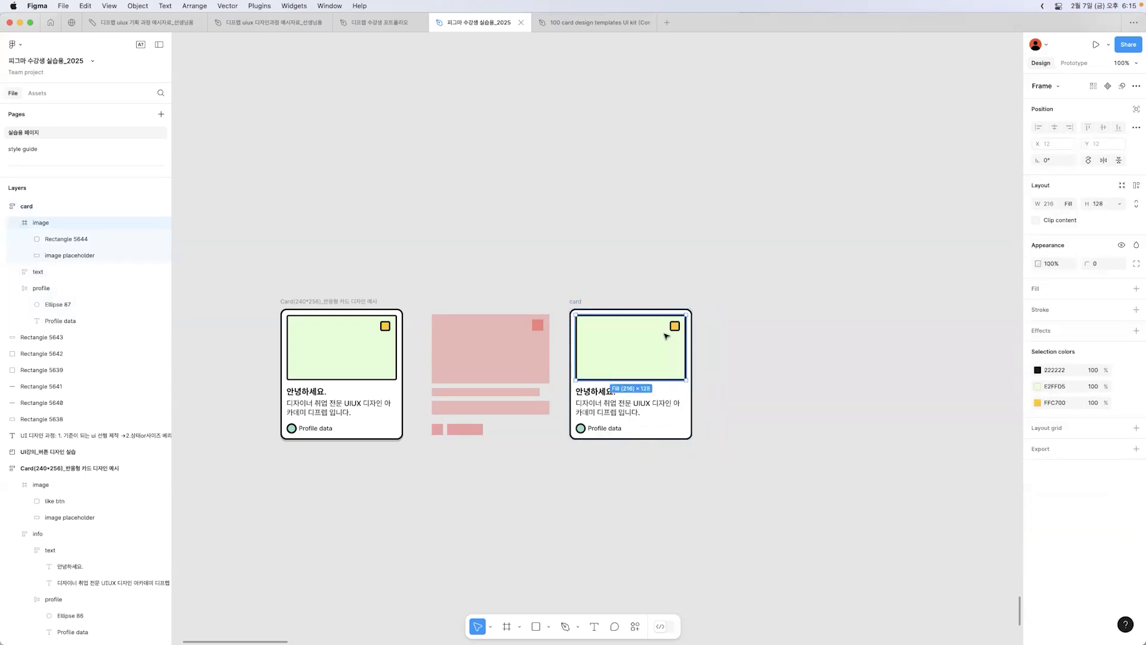
click(673, 327)
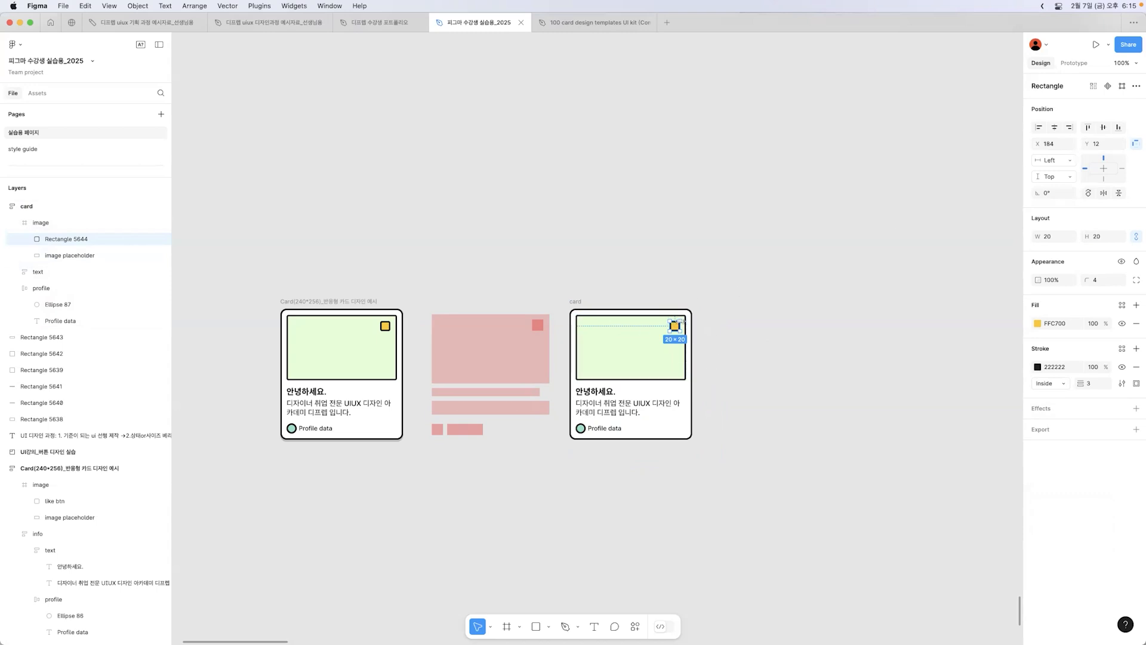
click(1075, 161)
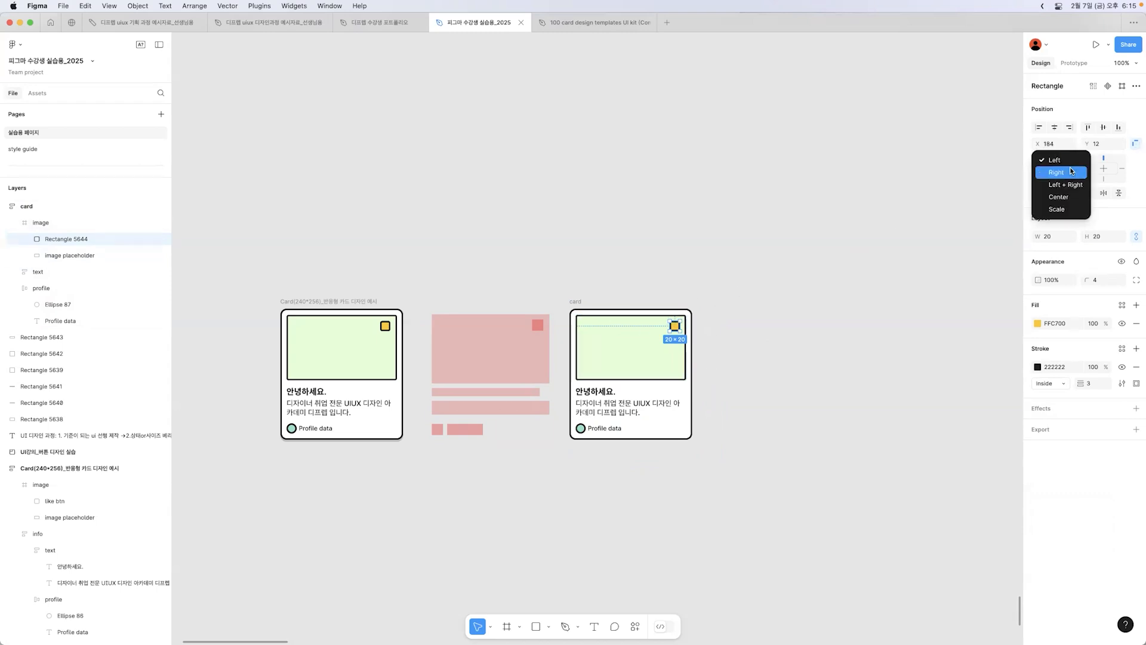
click(1070, 172)
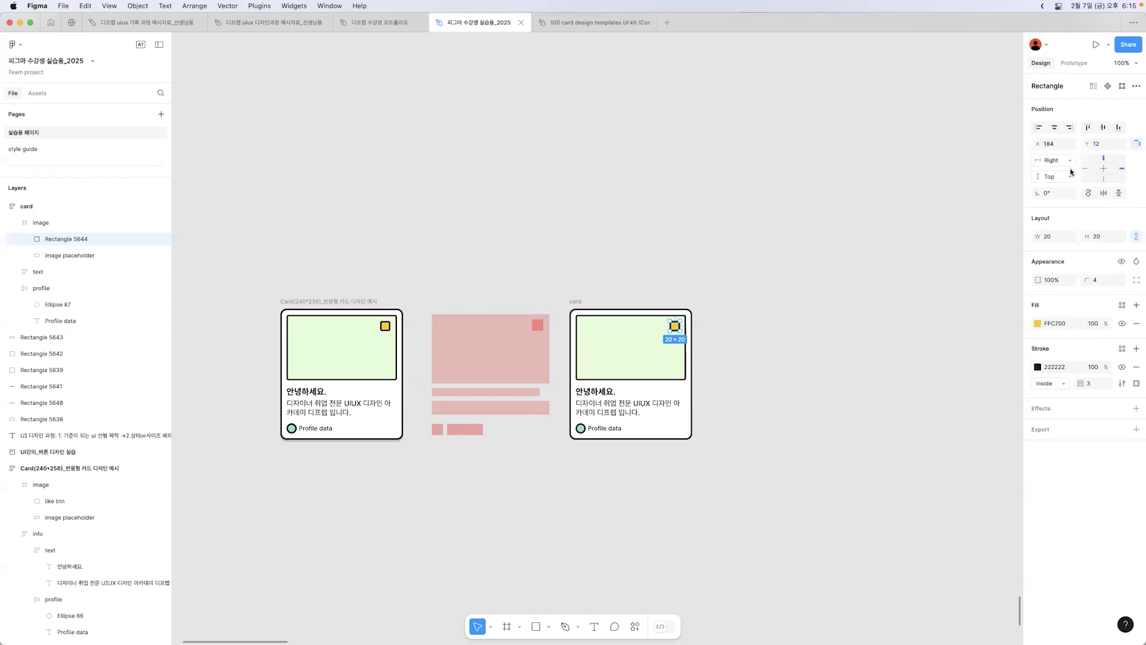
- Test the yellow square's new constraint by widening the card to about 252, and undo the resize
click(836, 246)
click(619, 351)
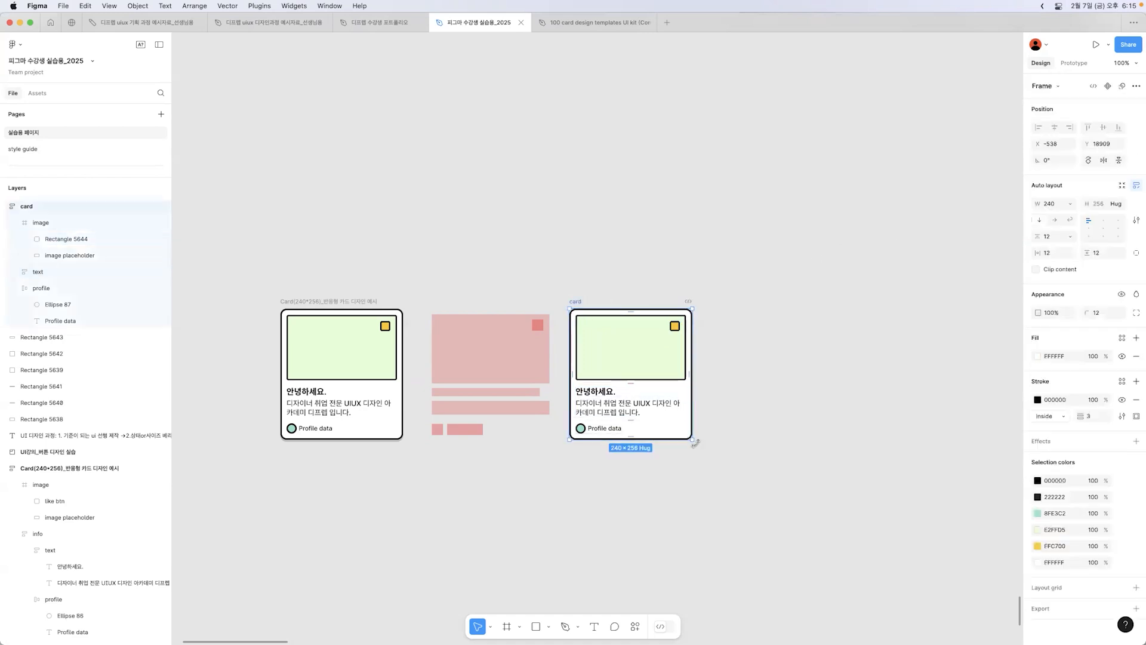
mouse_move(691, 439)
mouse_down()
mouse_move(773, 462)
mouse_move(696, 445)
mouse_move(779, 448)
mouse_move(702, 440)
mouse_up()
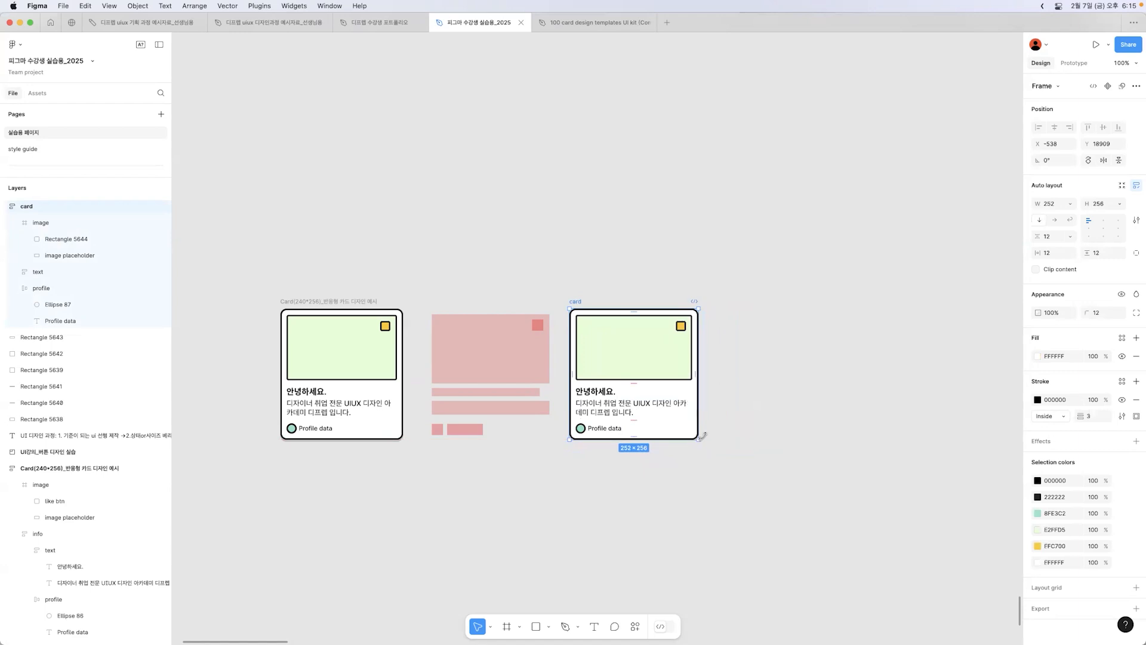
key(ctrl+z)
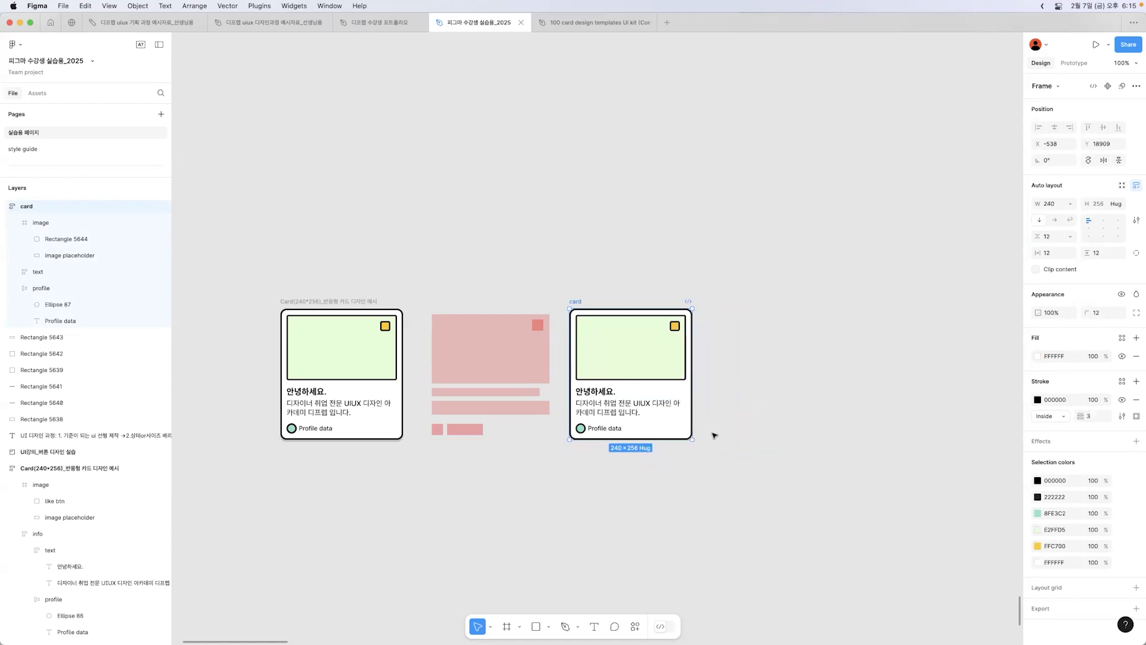
- Compare the constraints of the image placeholder and the yellow square within the card's image frame
click(670, 371)
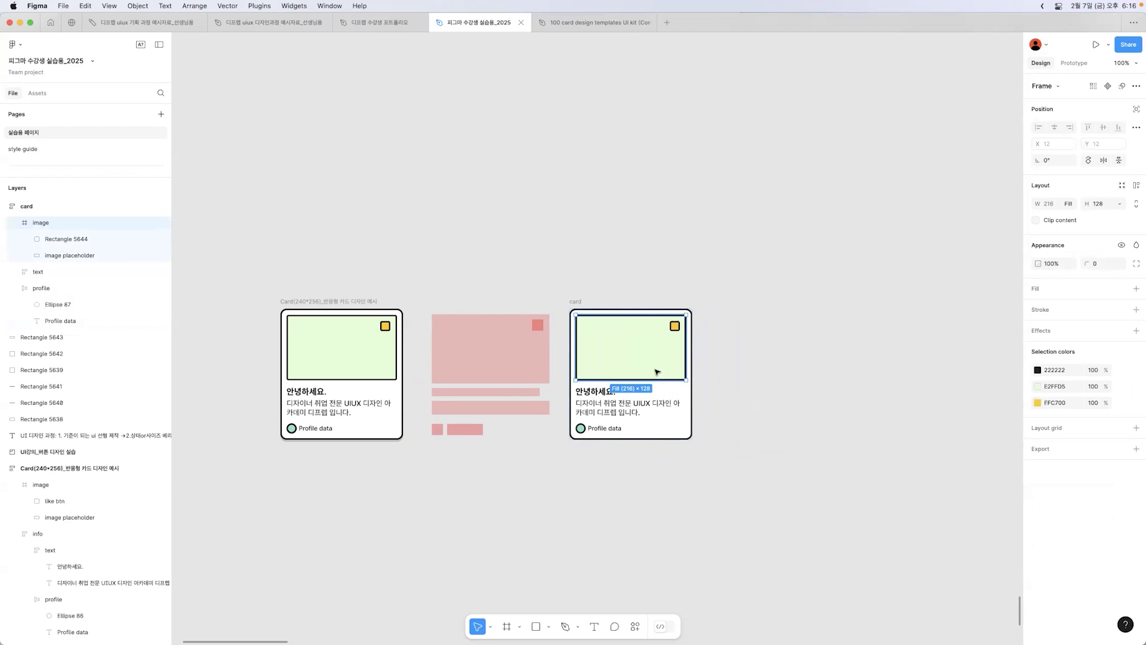
click(62, 256)
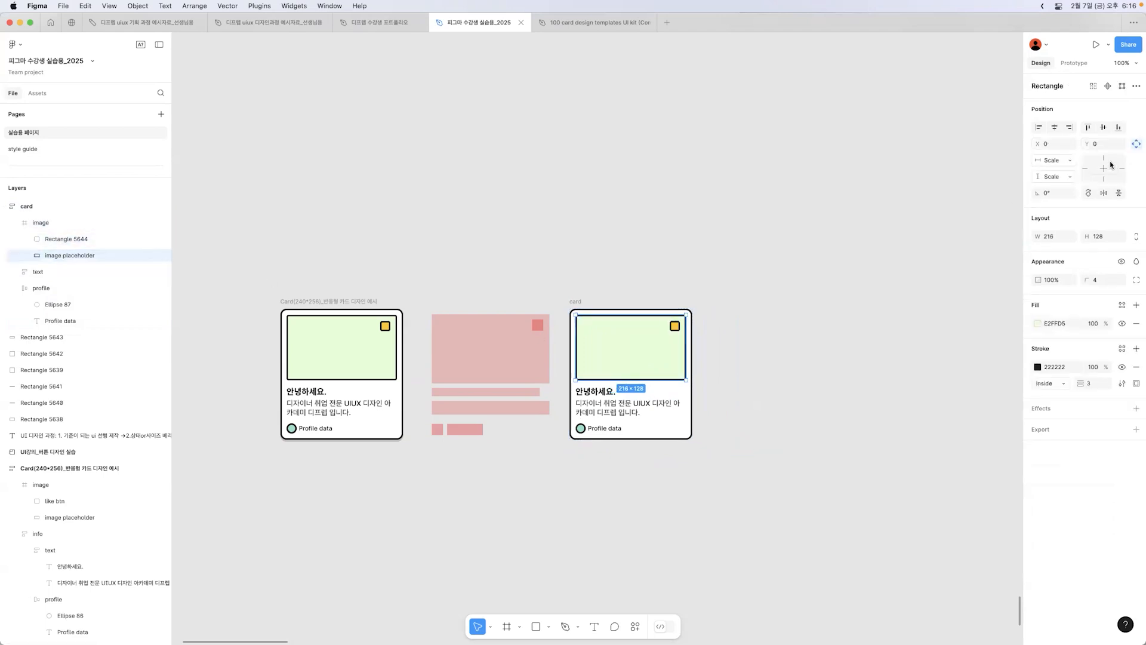
click(674, 325)
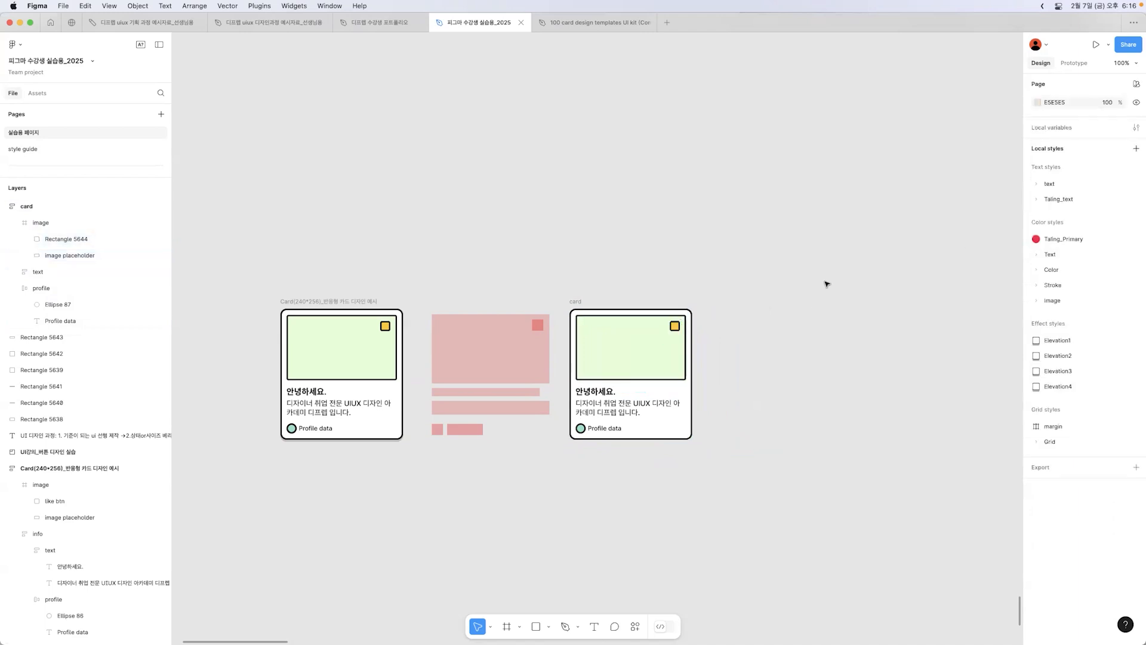
click(666, 376)
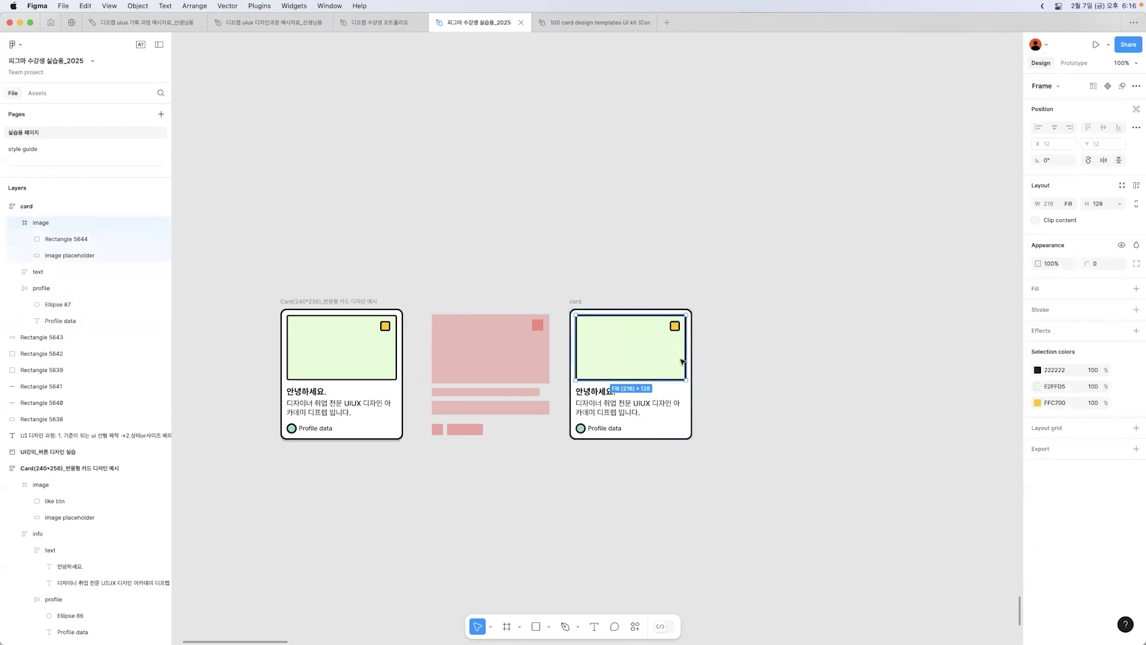
click(673, 329)
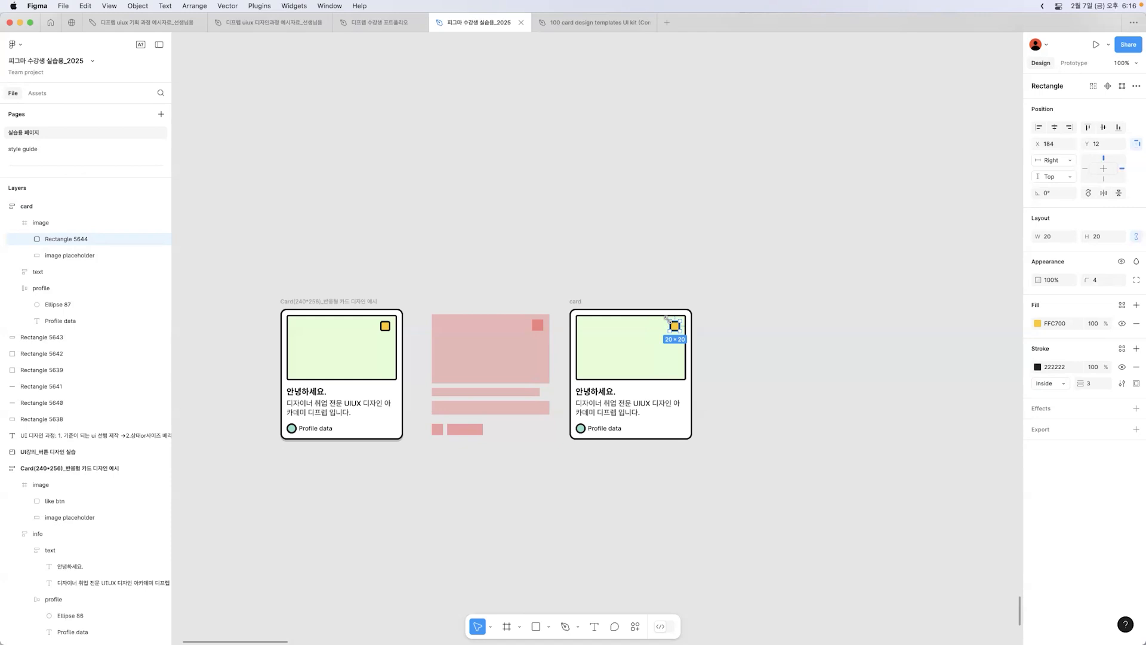
click(642, 353)
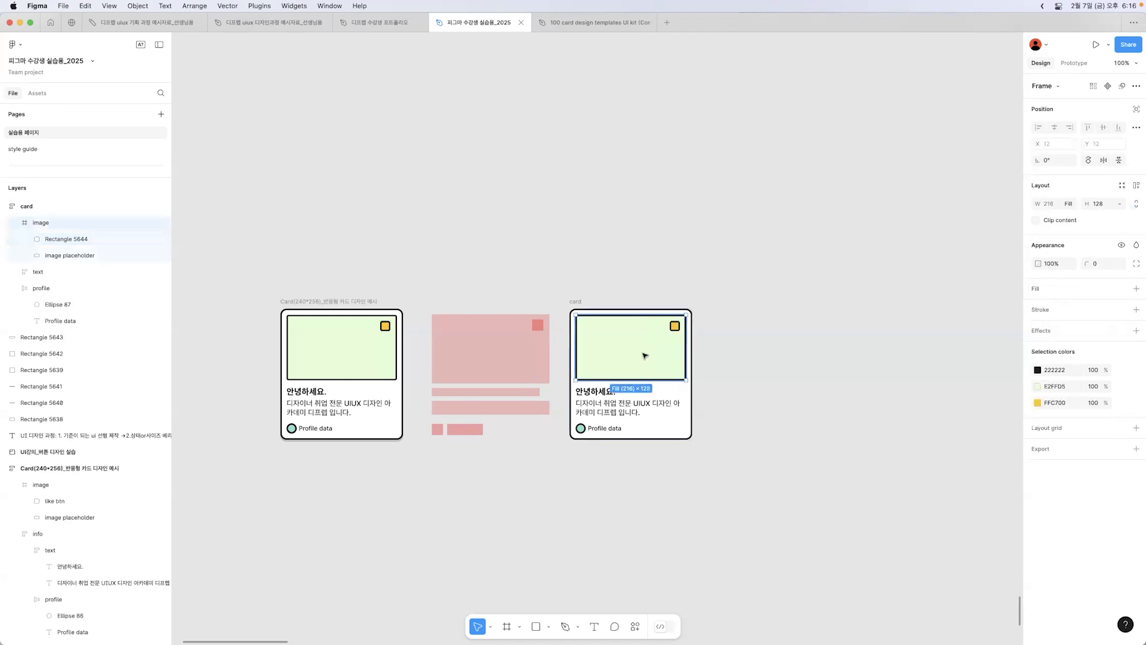
click(60, 256)
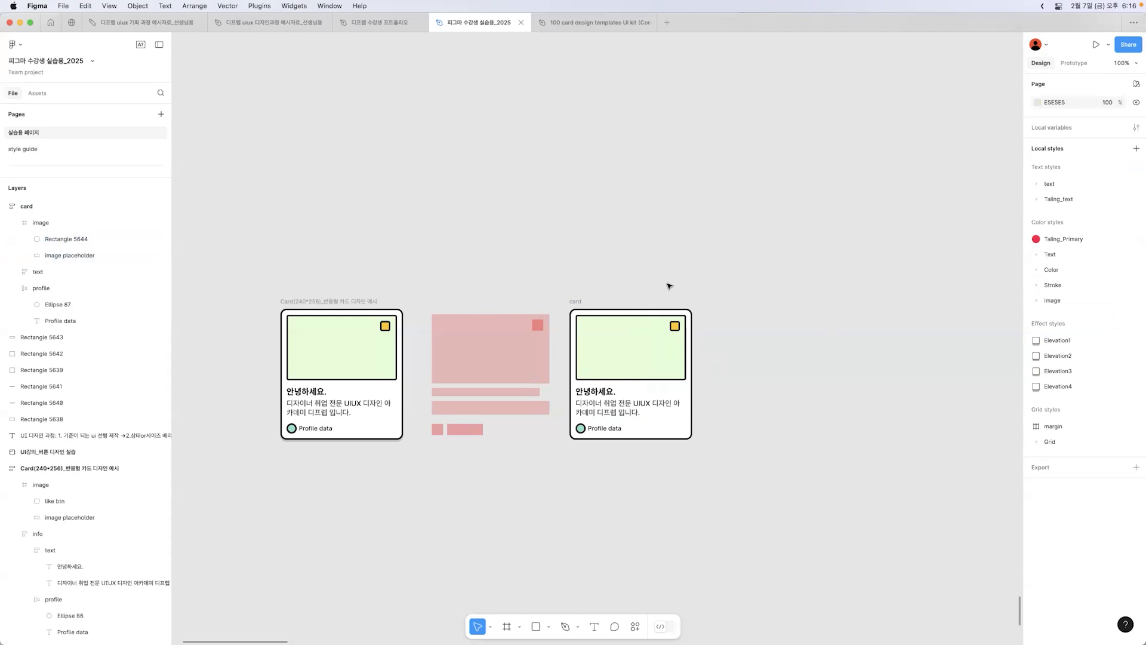
- Move the card slightly right to X -521 and inspect the width sizing of its text frame and description text
drag(577, 303, 585, 303)
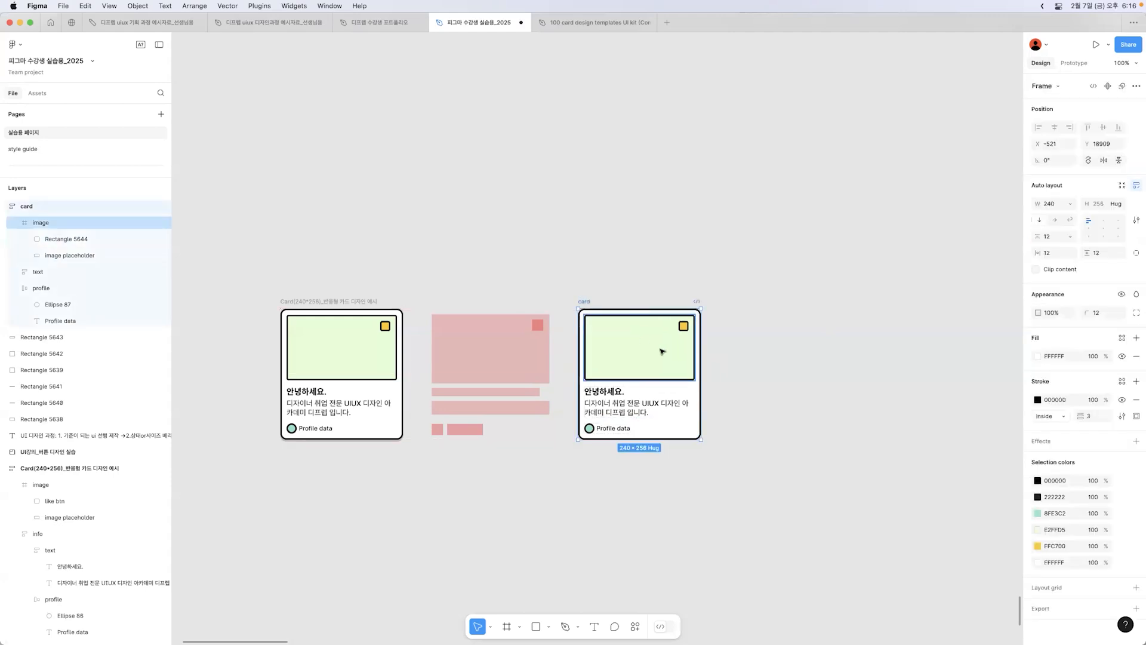
click(661, 352)
click(645, 404)
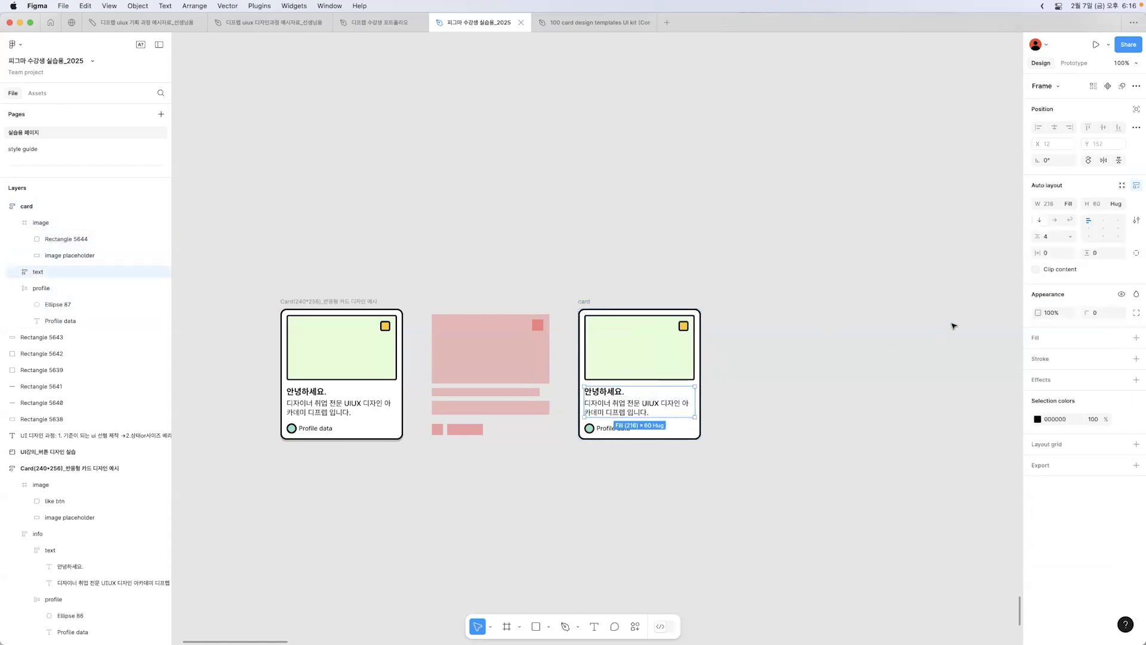
click(625, 401)
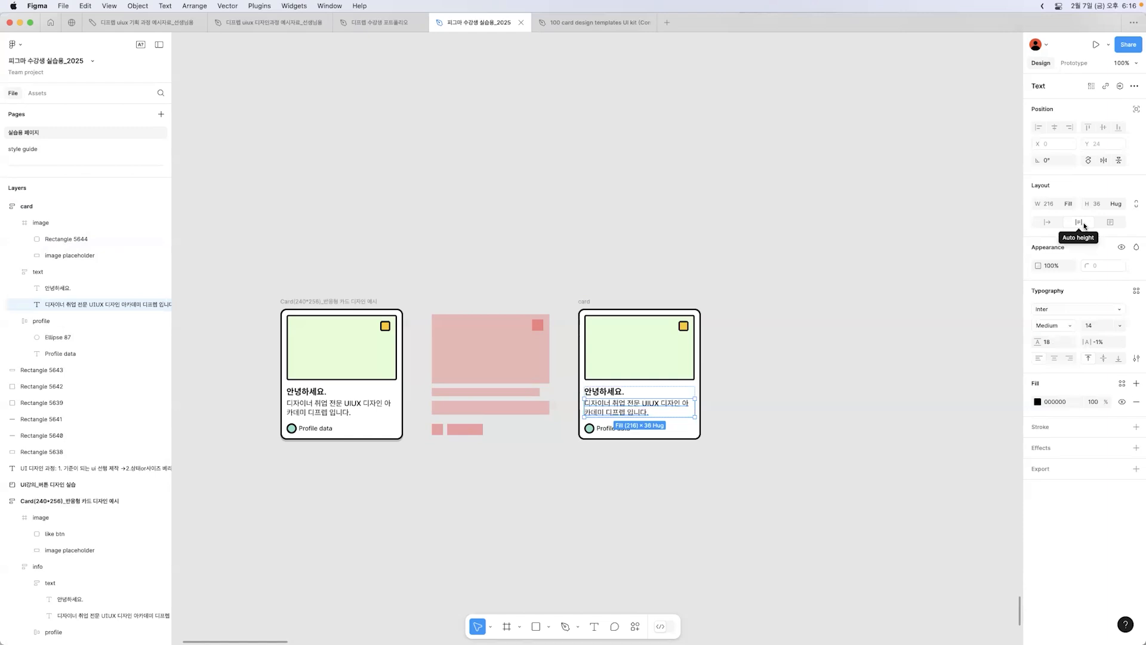
click(689, 386)
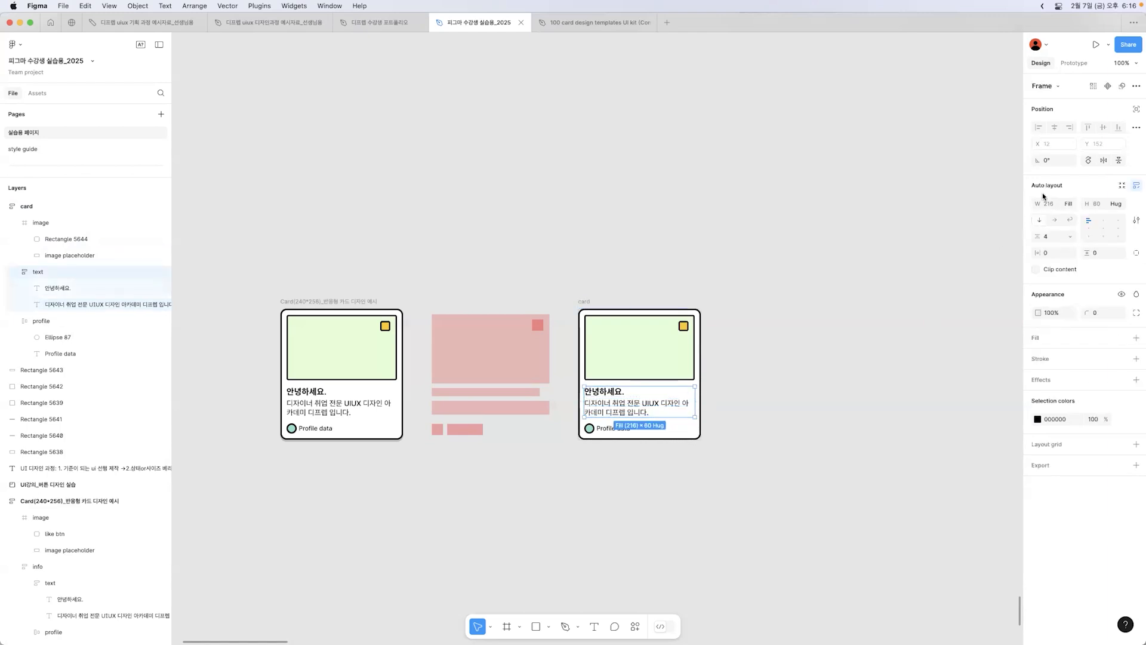
- Try a fixed width of 216 on the card's text frame, widen the card to 335, and undo the resize
click(1074, 202)
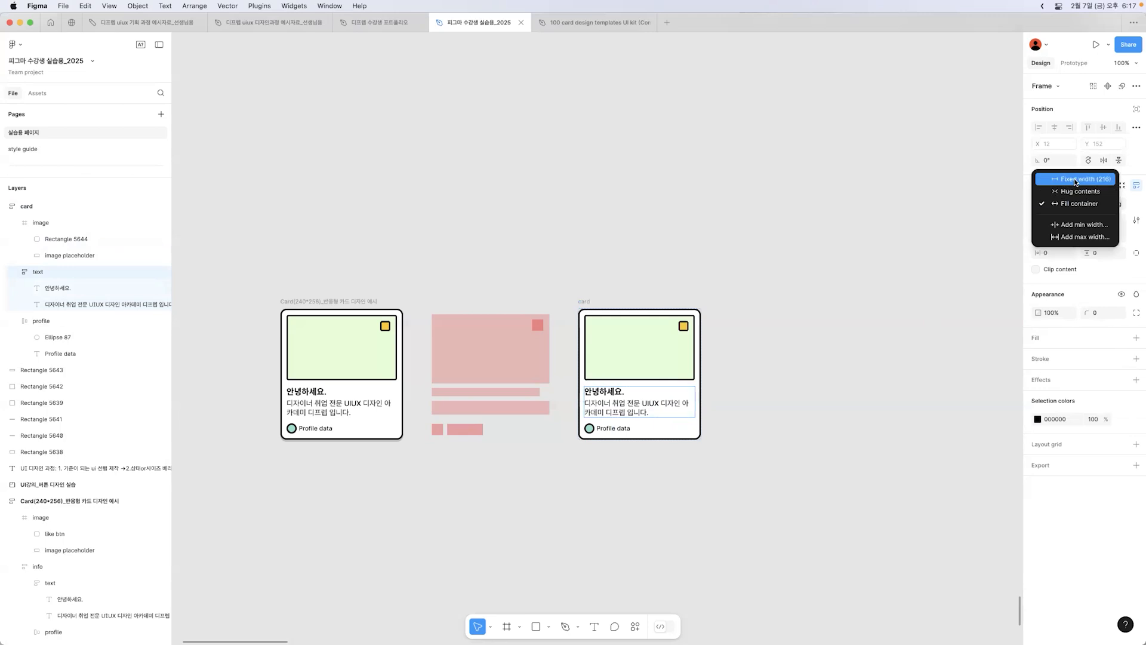
click(1073, 178)
click(593, 307)
mouse_move(700, 335)
mouse_down()
mouse_move(667, 337)
mouse_move(750, 340)
mouse_up()
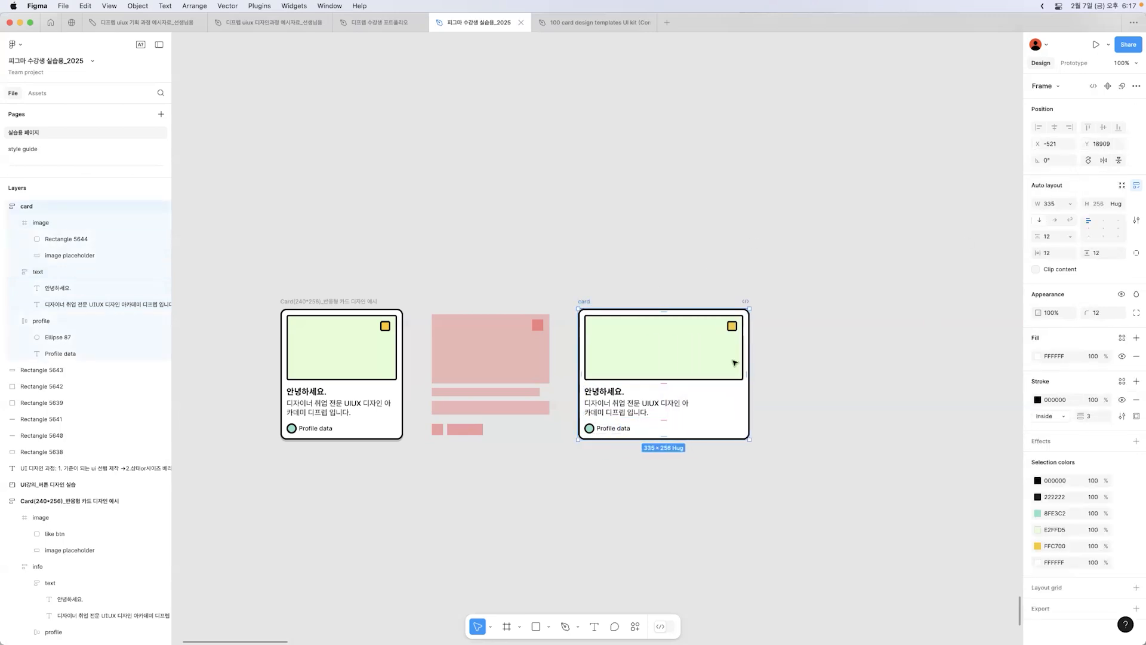
key(super+z)
- Set the width of the card's text frame back to Fill container
click(656, 405)
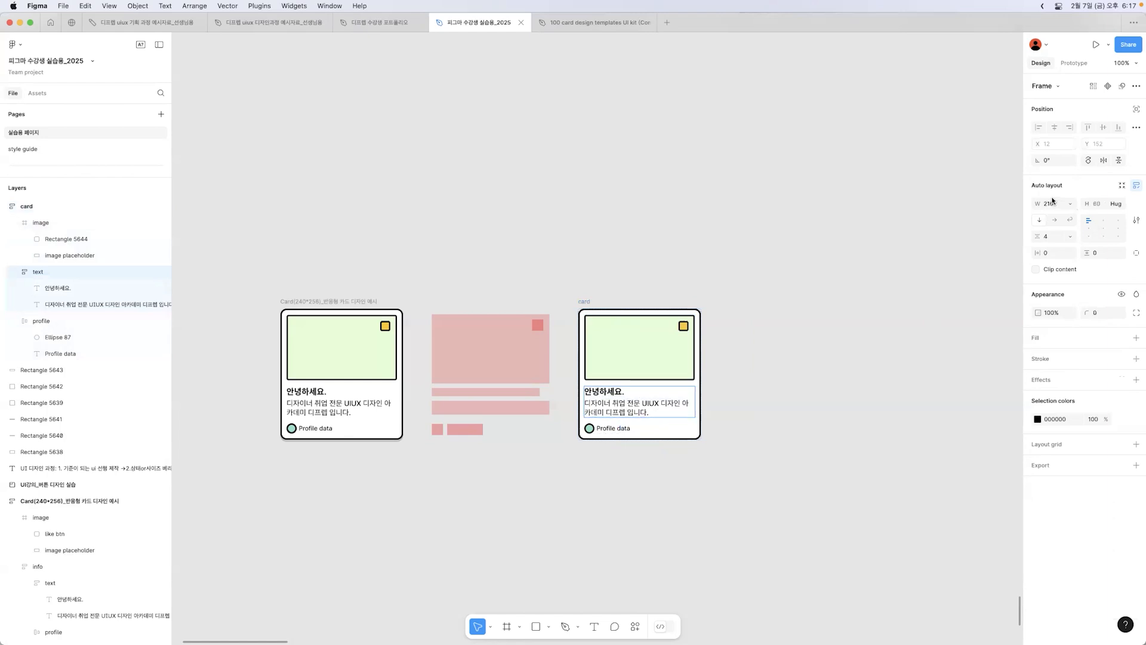
click(1072, 204)
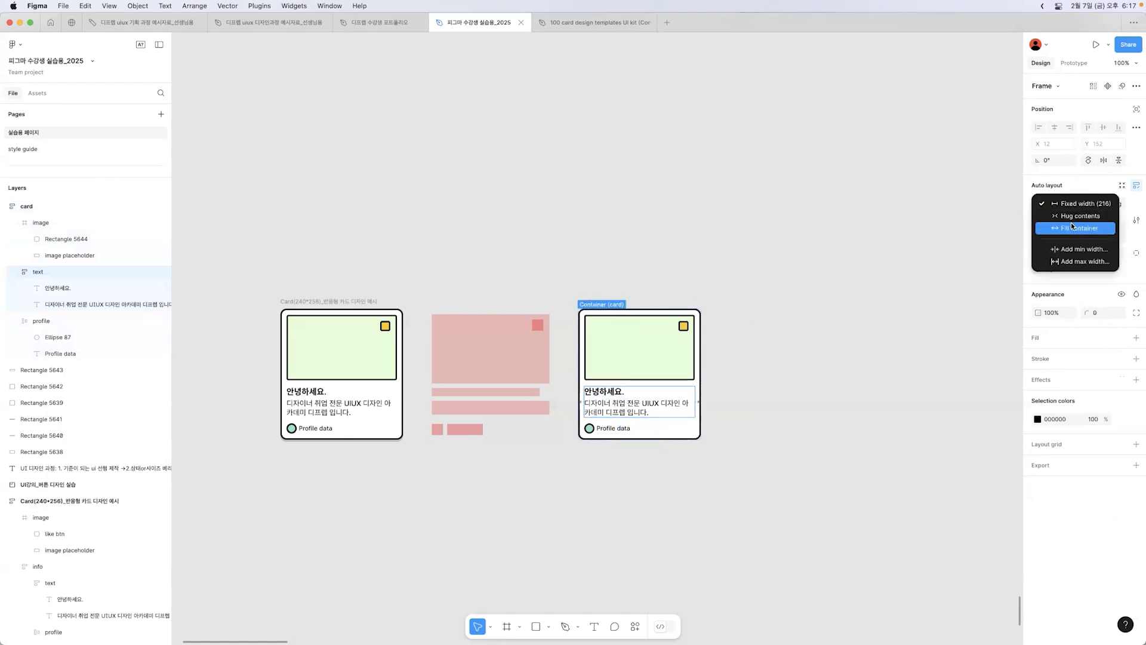
click(1068, 229)
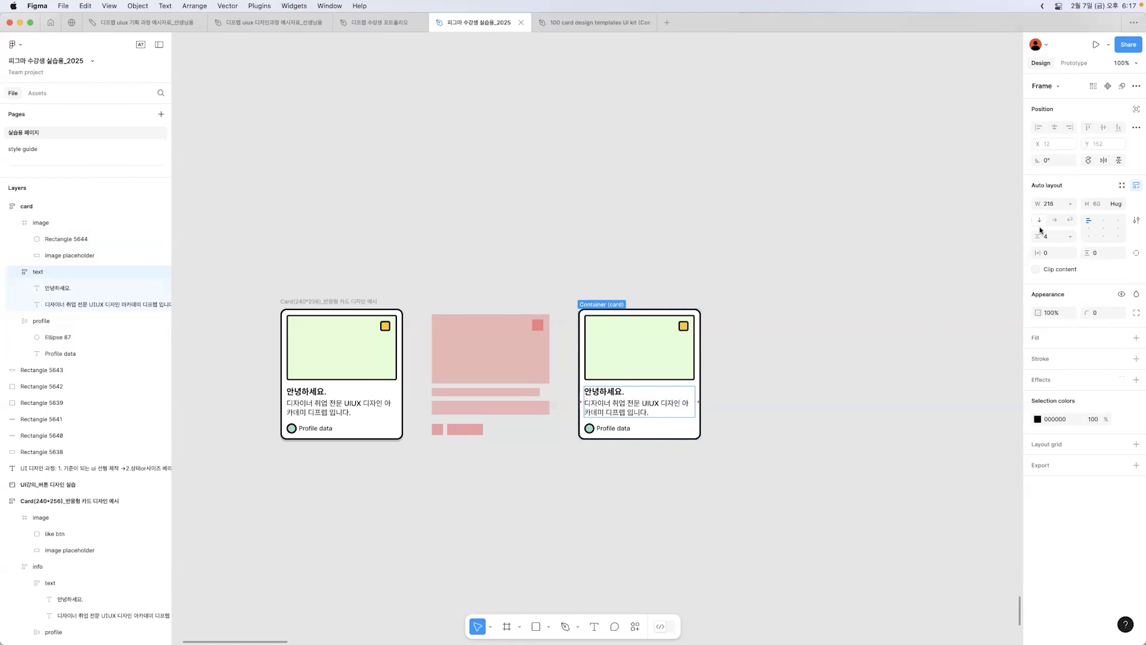
- Set the card's profile frame width to Fill container, test it by widening the card, and undo the resize
click(624, 431)
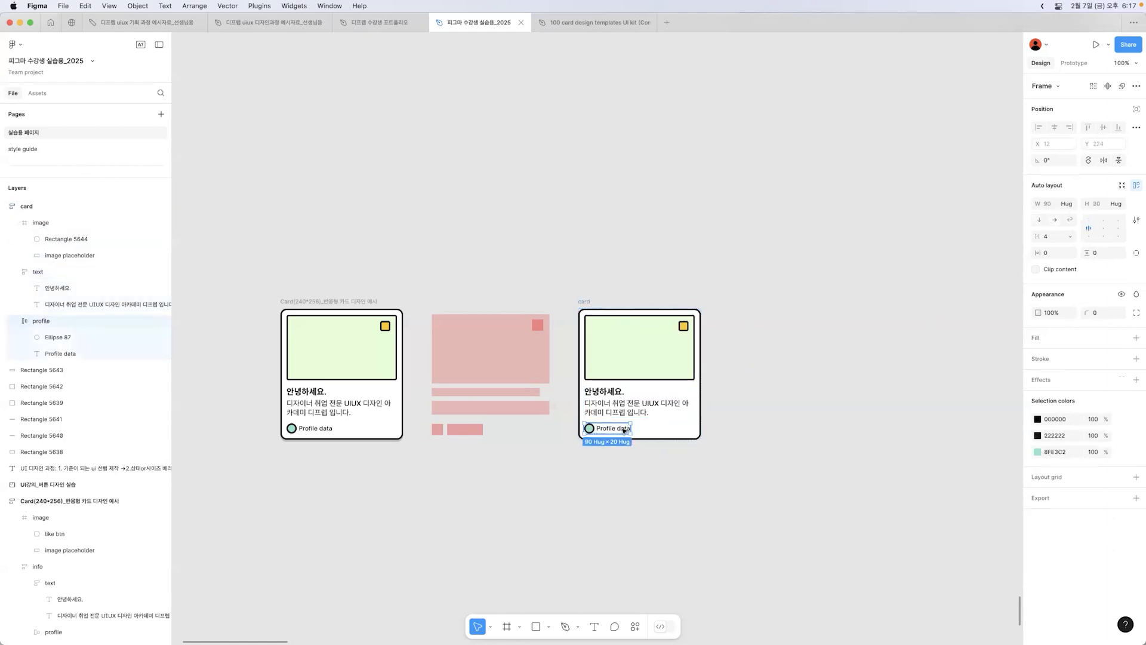
click(1068, 205)
click(1066, 215)
key(Escape)
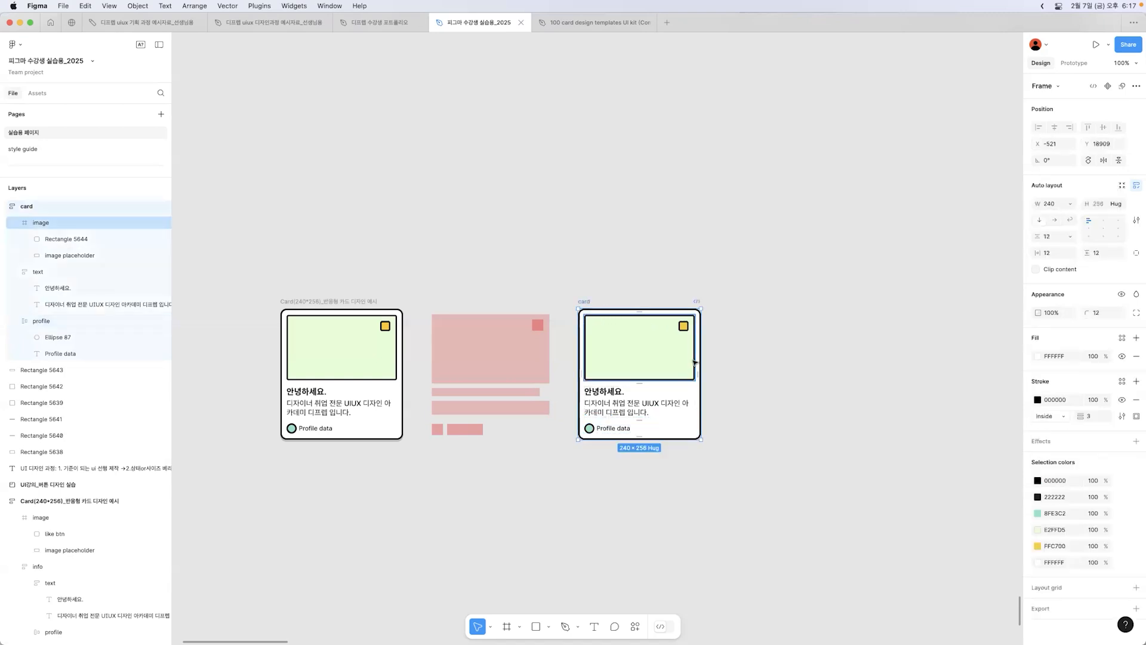
drag(700, 362, 757, 362)
key(ctrl+z)
- Set the Profile data text inside the card's profile frame to a fixed width
click(603, 430)
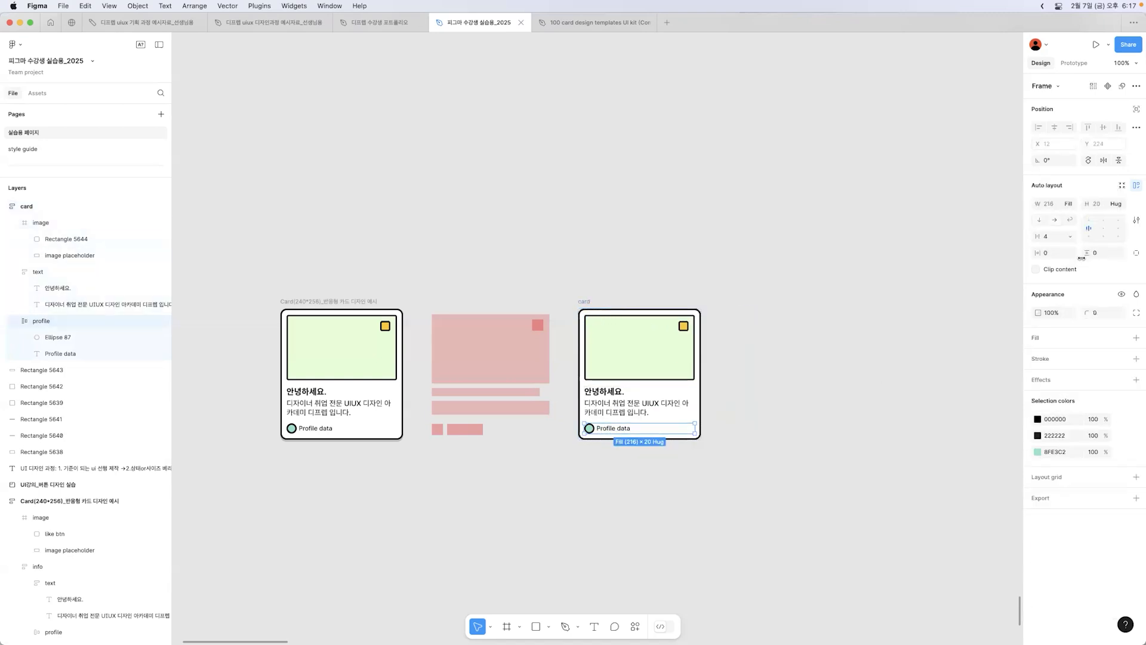
double_click(613, 430)
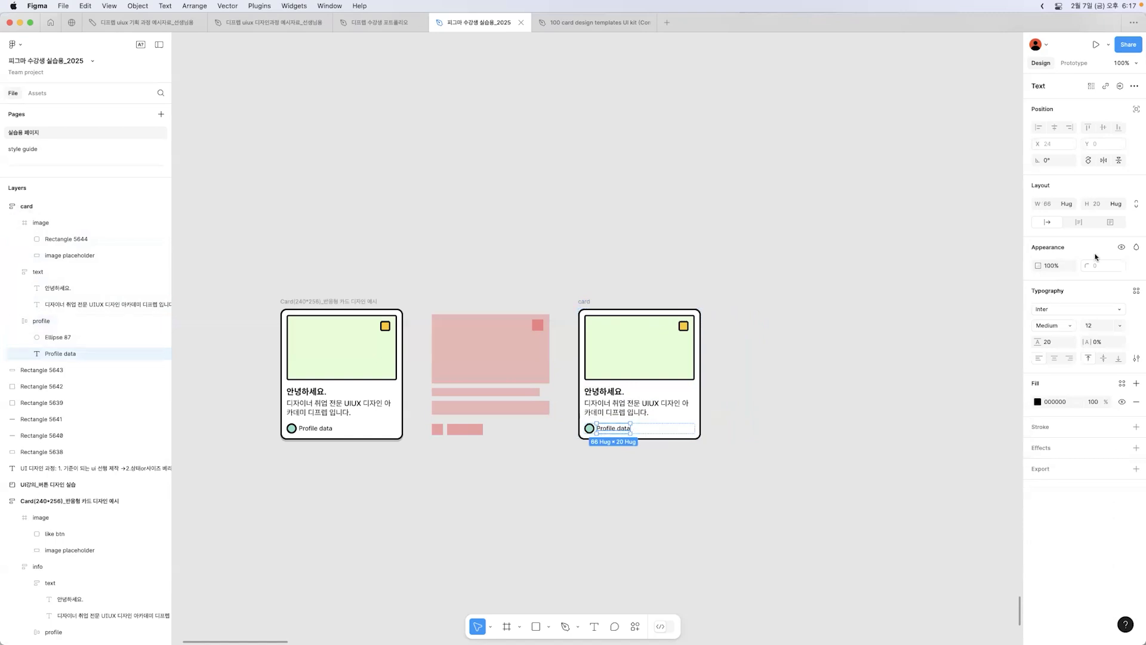
click(1068, 205)
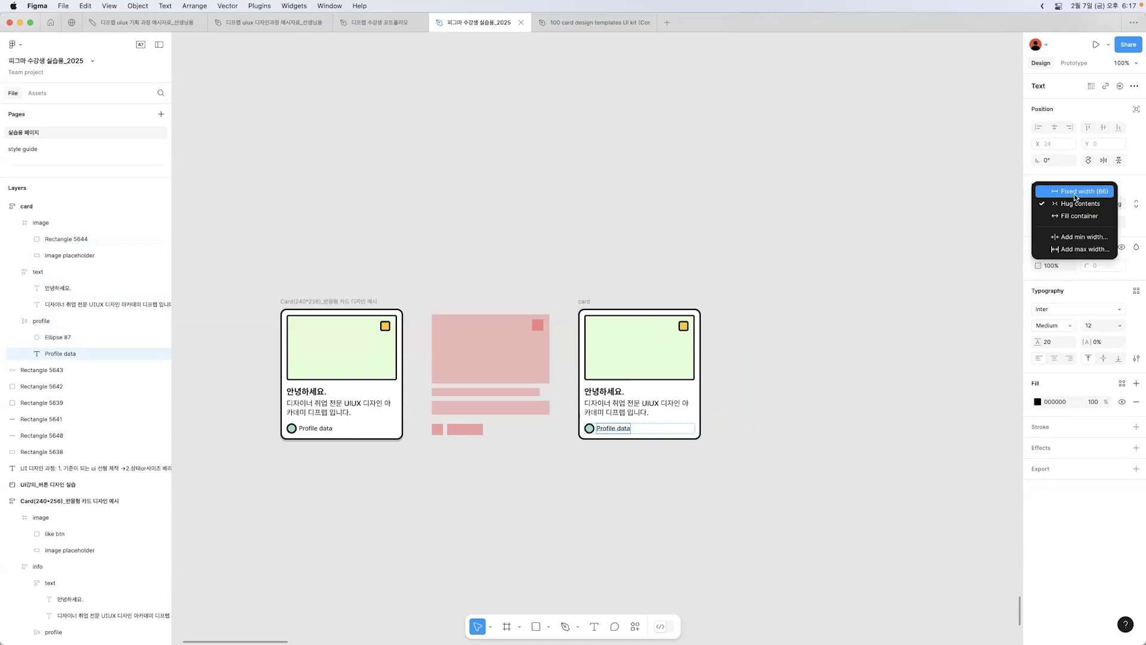
click(1073, 192)
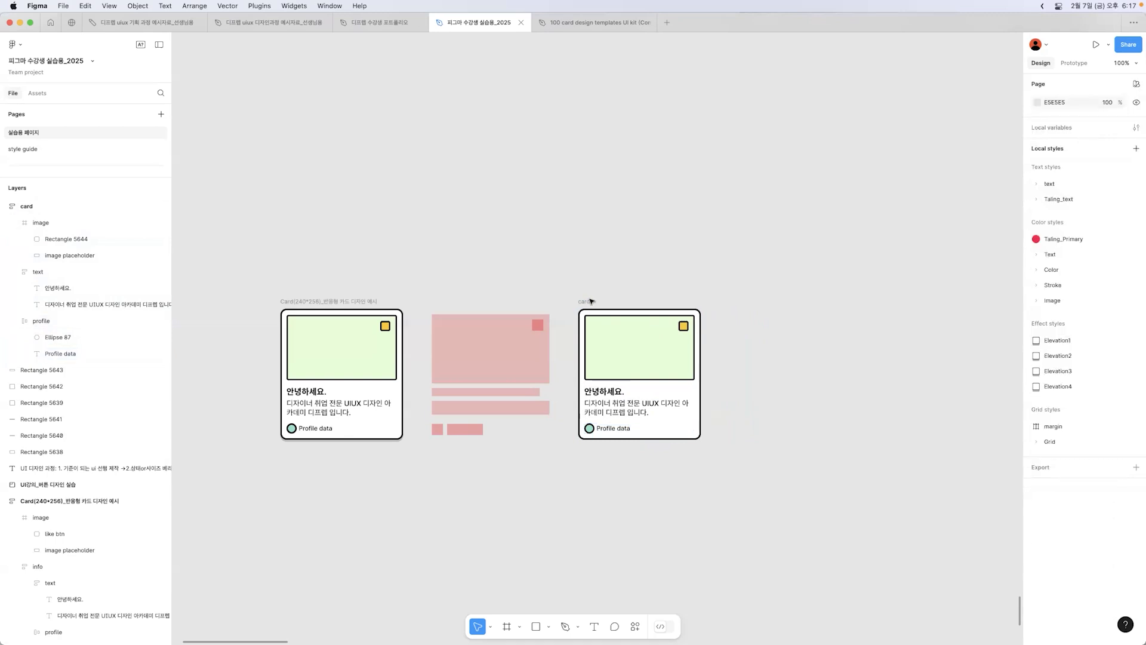
- Review the width sizing of the card's text and image frames and the constraints of the image placeholder
click(584, 301)
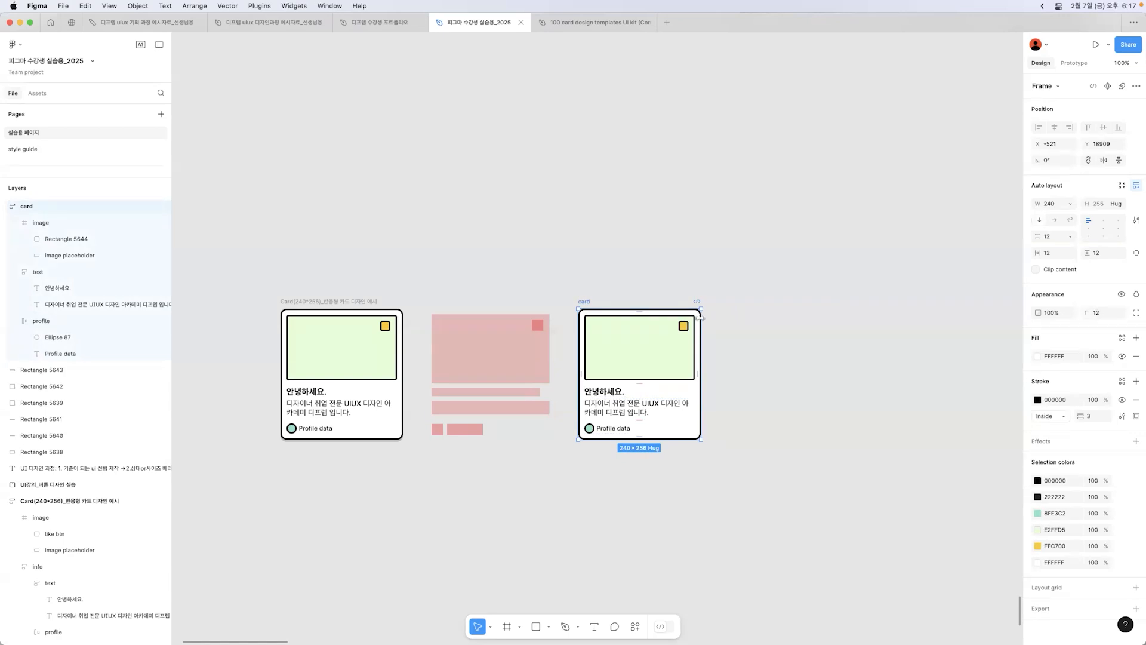
click(664, 415)
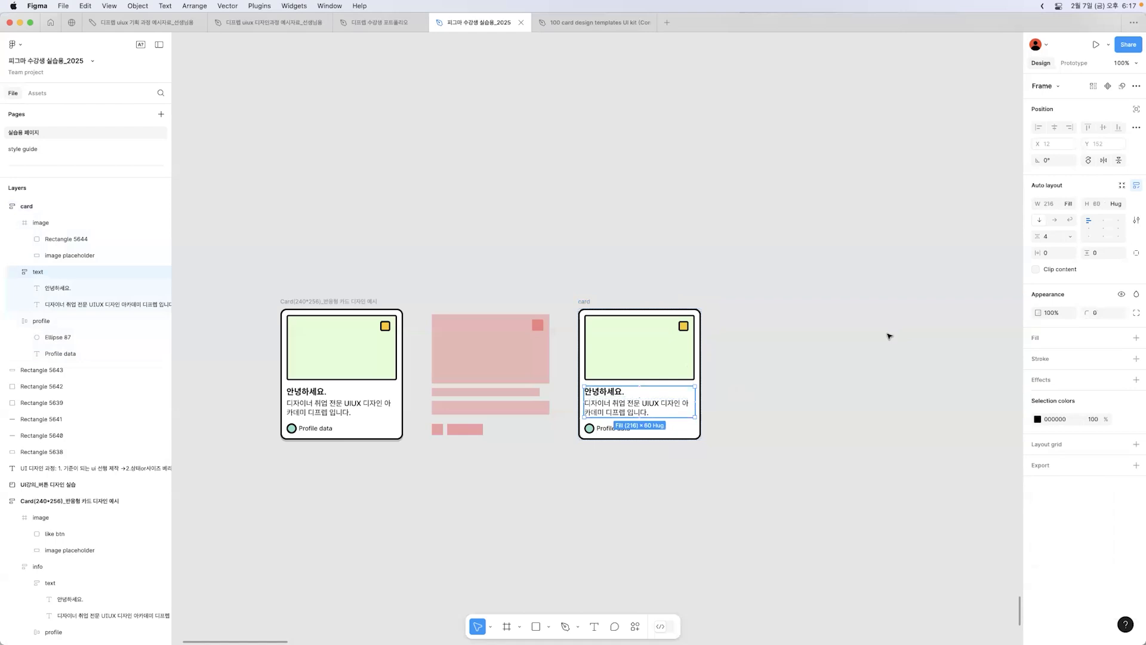
click(1069, 201)
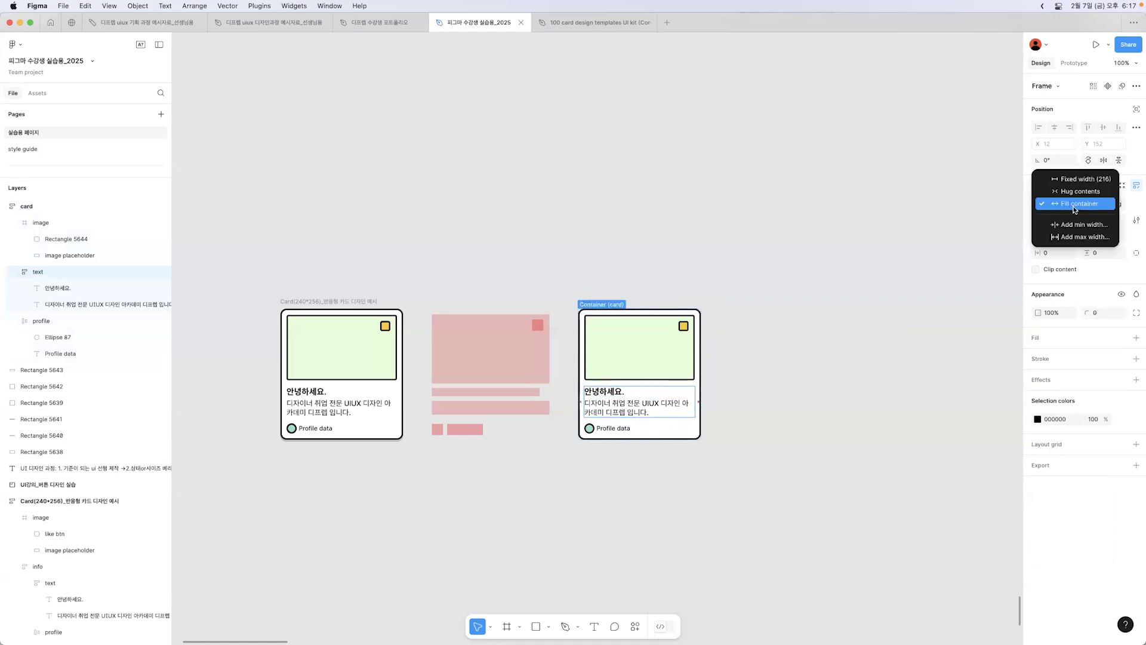
click(647, 363)
click(647, 363)
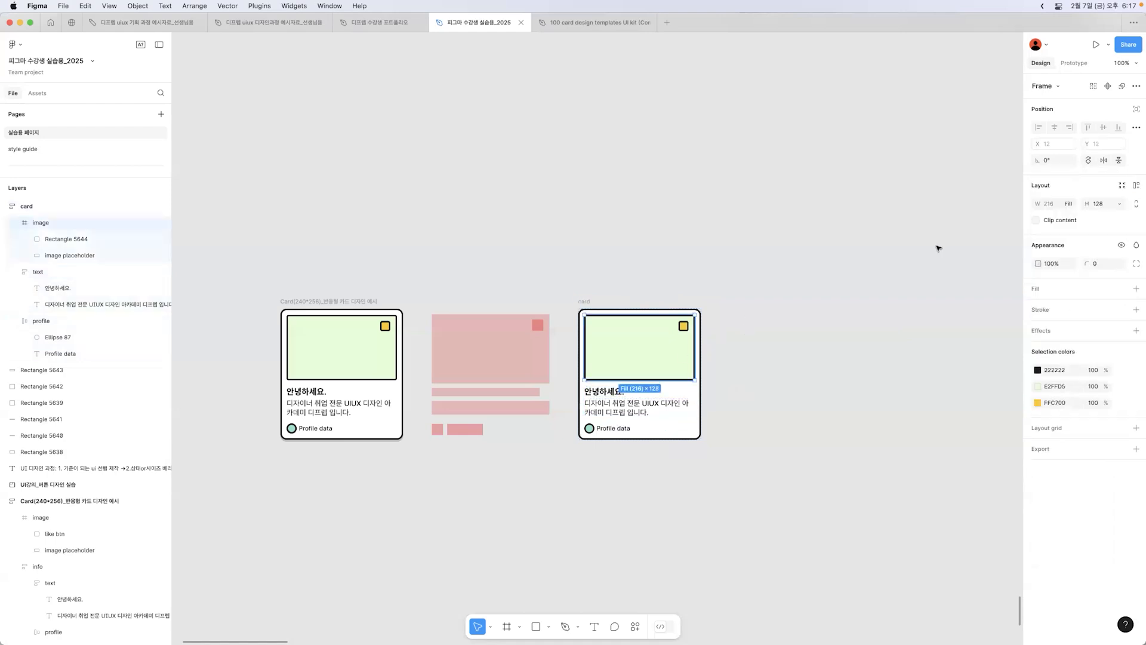
double_click(621, 350)
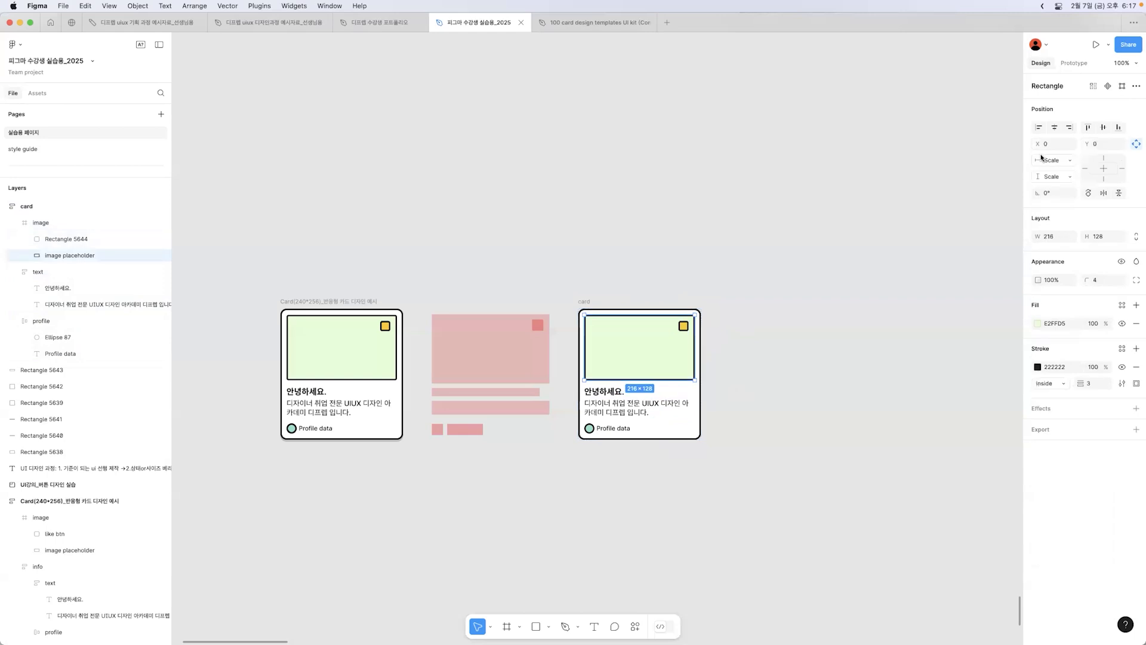
- Test the card's responsiveness by narrowing it to 223 and returning it to 240, and undo a further narrowing
click(648, 286)
click(625, 329)
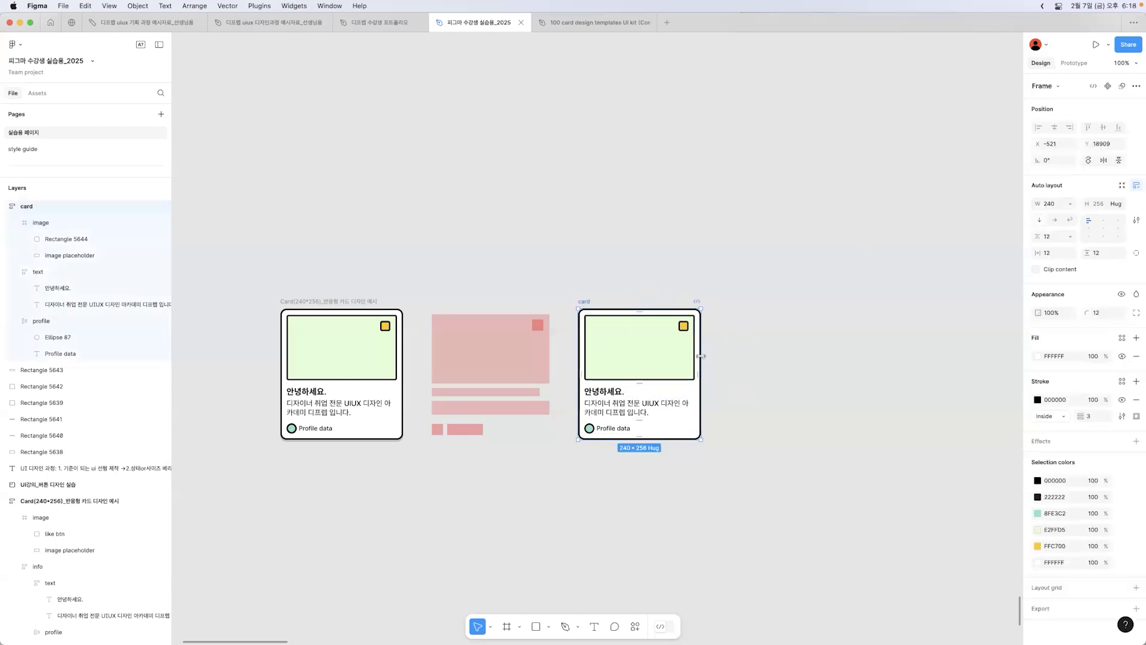
drag(752, 358, 691, 362)
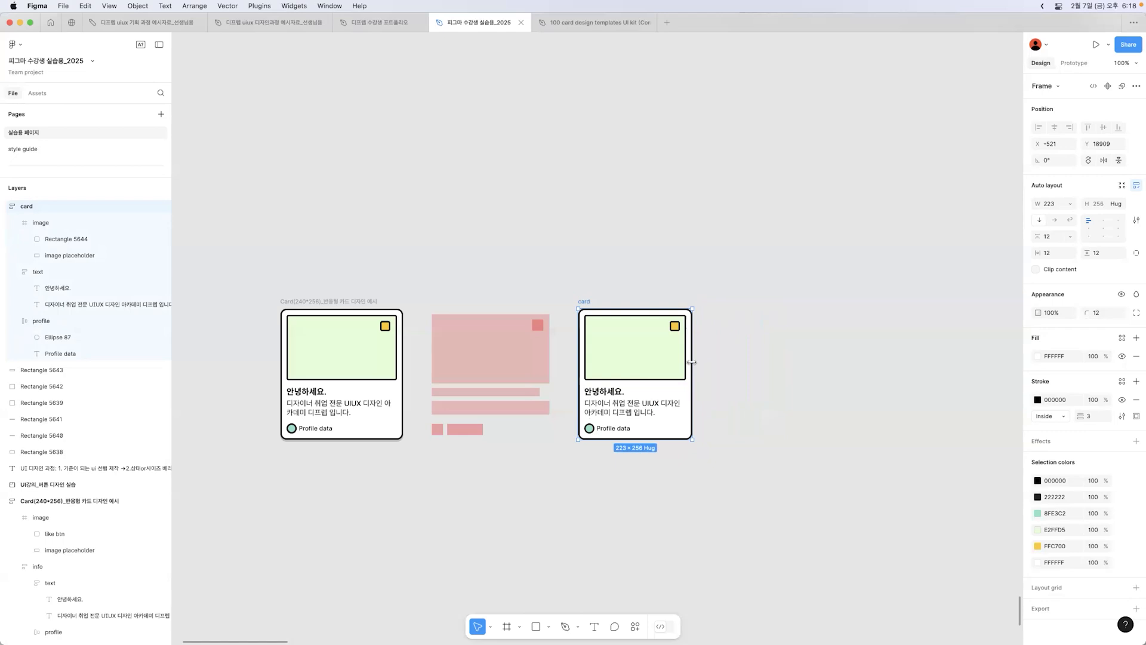
mouse_move(691, 361)
mouse_down()
mouse_move(767, 365)
mouse_move(672, 357)
mouse_move(700, 357)
mouse_up()
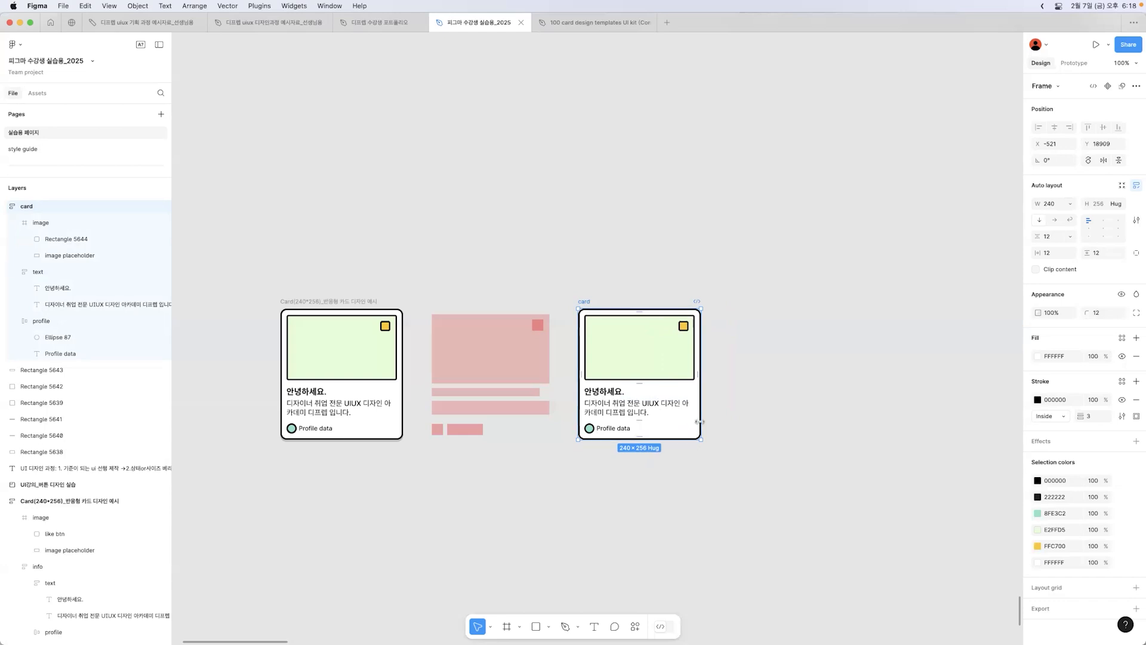
drag(699, 421, 598, 422)
key(ctrl+z)
- Check the example card's minimum width and add the same minimum width of 180 to the rebuilt card
click(1070, 204)
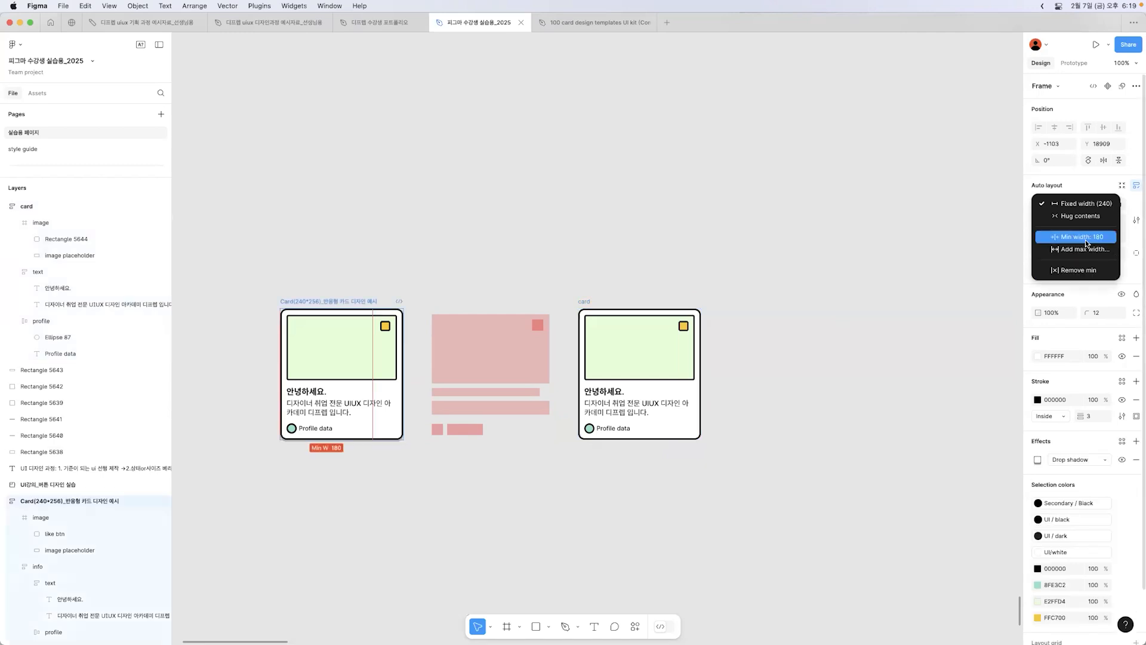
key(Escape)
click(583, 302)
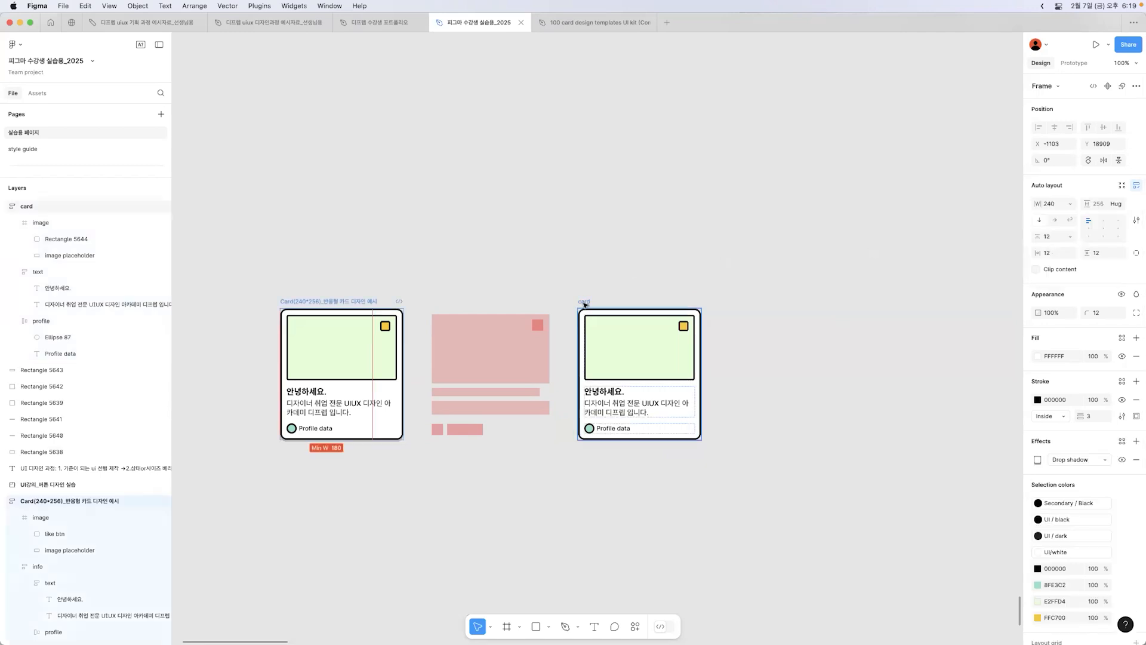
click(1069, 205)
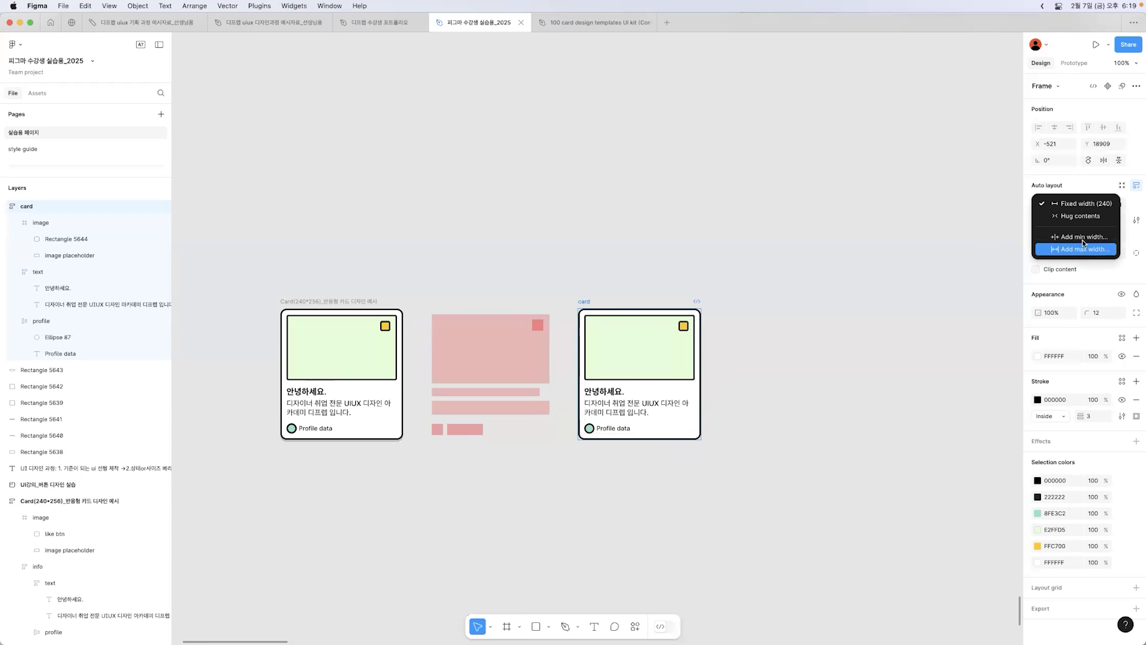
click(1082, 237)
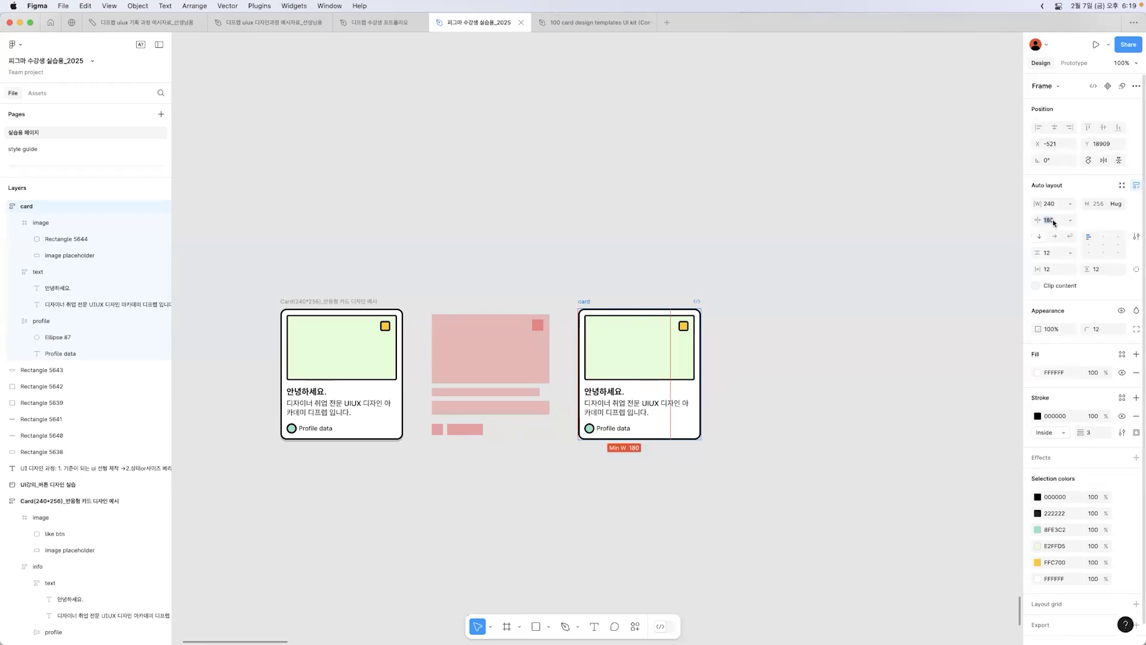
click(739, 256)
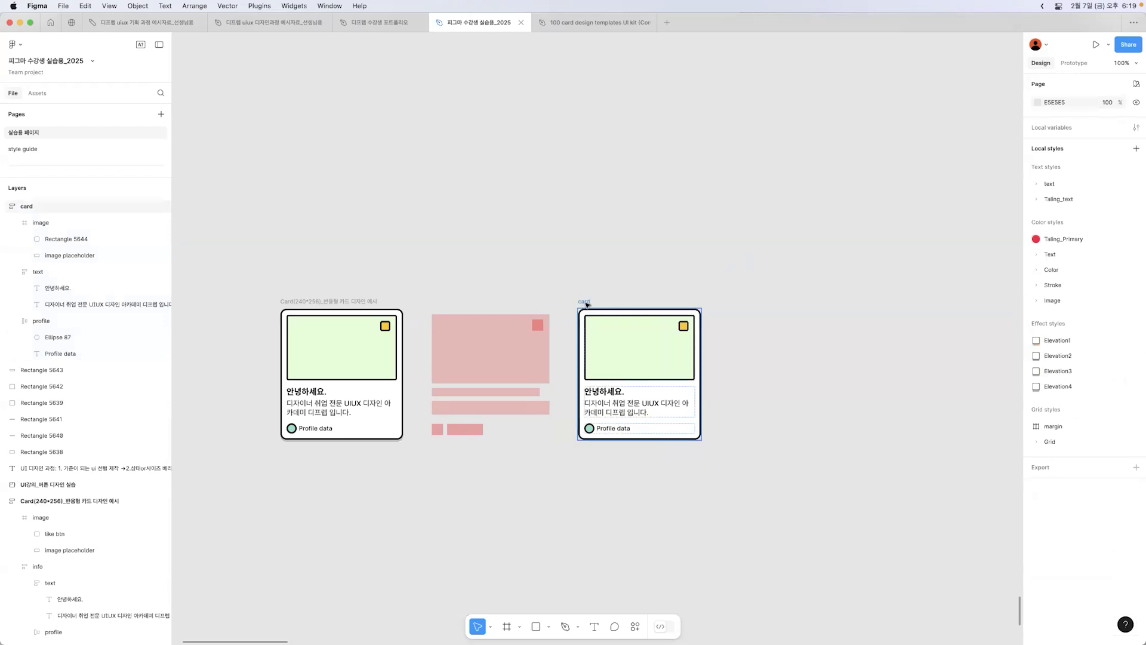
- Test the minimum width by narrowing the card to 180, and widen it to 360
click(585, 303)
drag(701, 346, 662, 345)
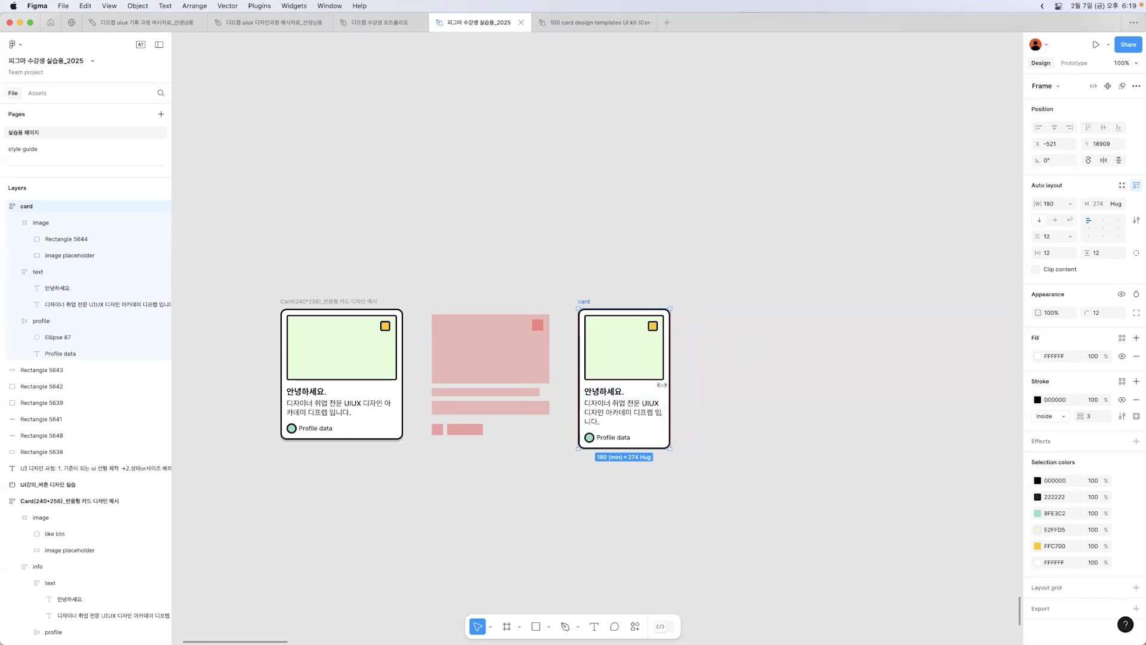
drag(661, 384, 762, 391)
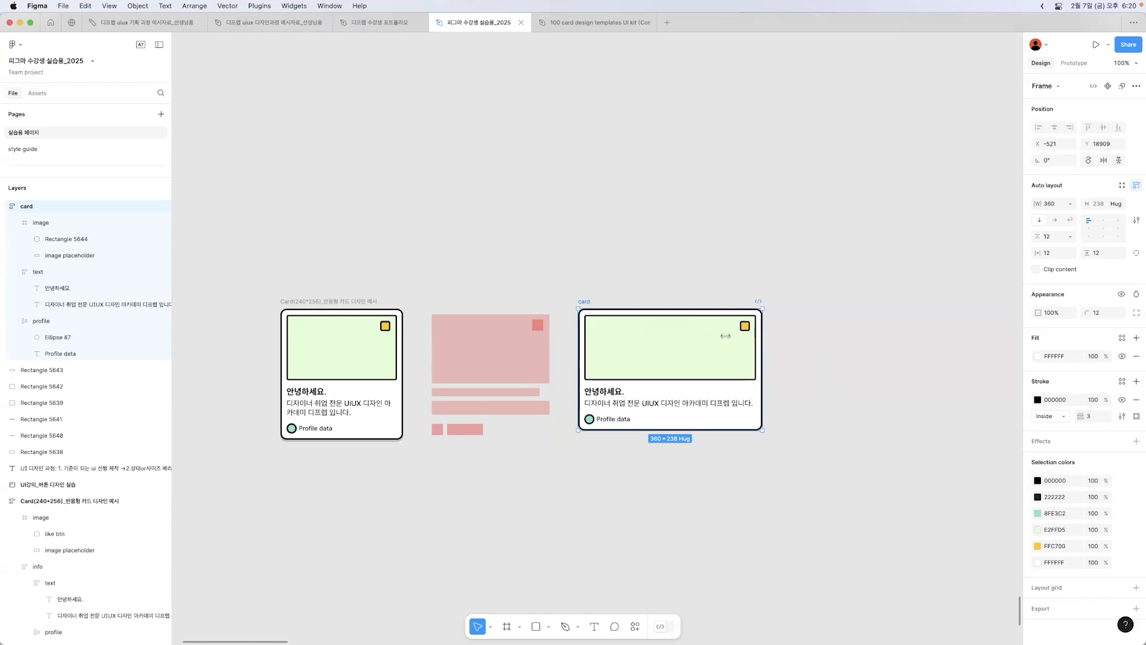
- Add a maximum width of 360 to the card
click(1069, 204)
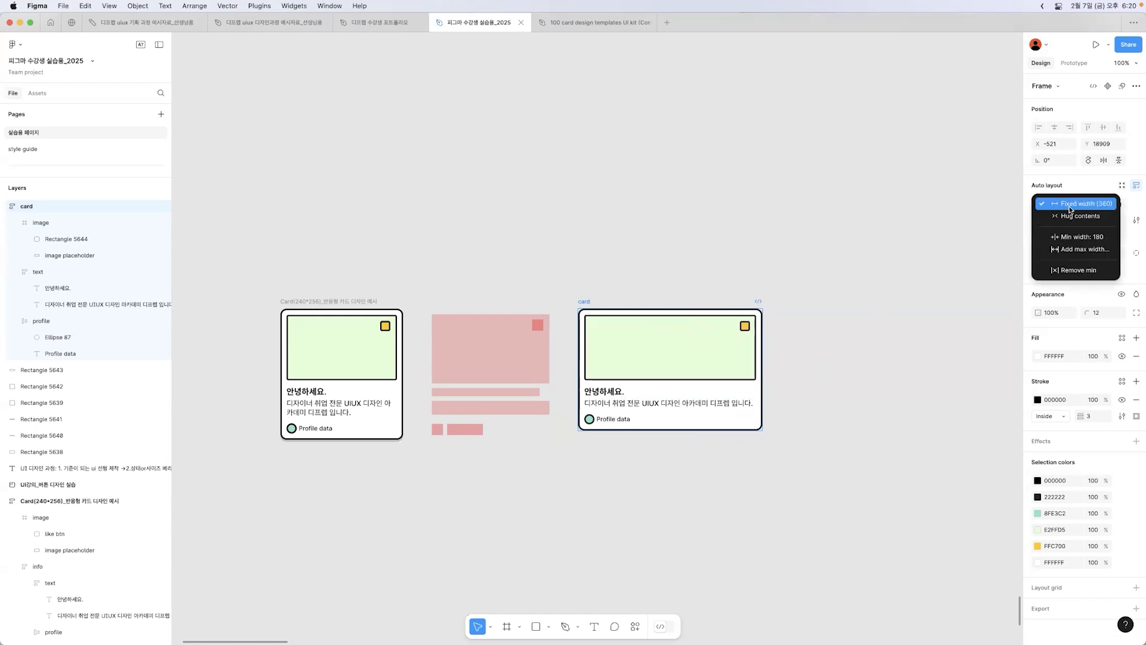
click(1075, 255)
text(360)
key(Return)
click(603, 296)
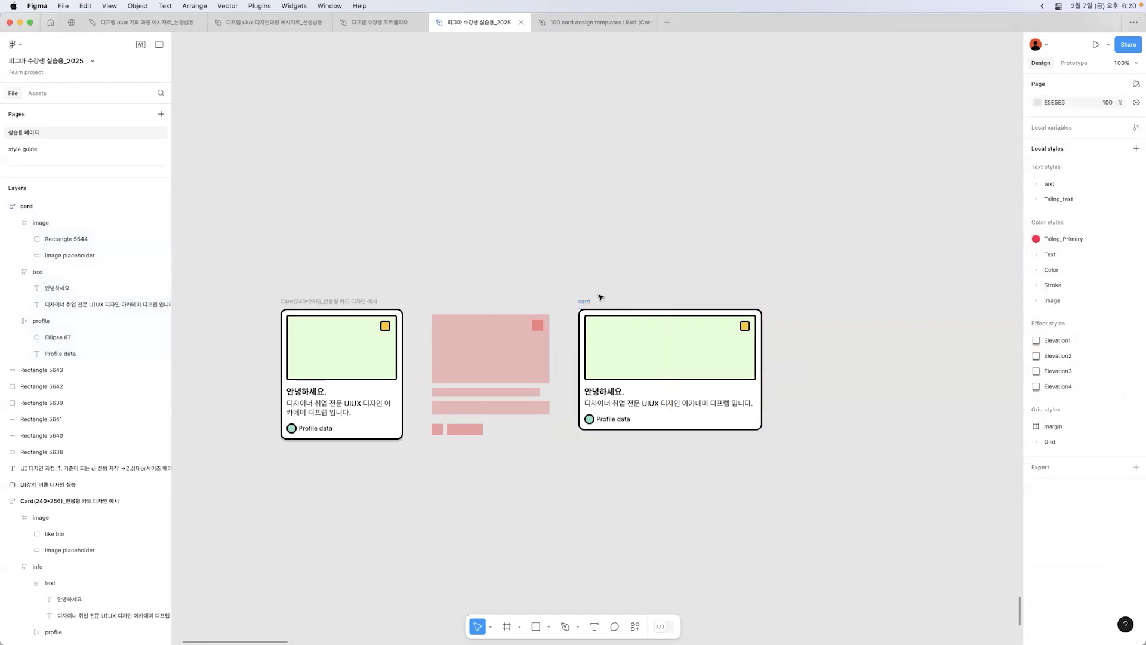
- Narrow the card to its 180 minimum width and try to shrink it further to test the limit
click(646, 317)
drag(762, 334, 686, 321)
drag(705, 324, 663, 323)
click(760, 264)
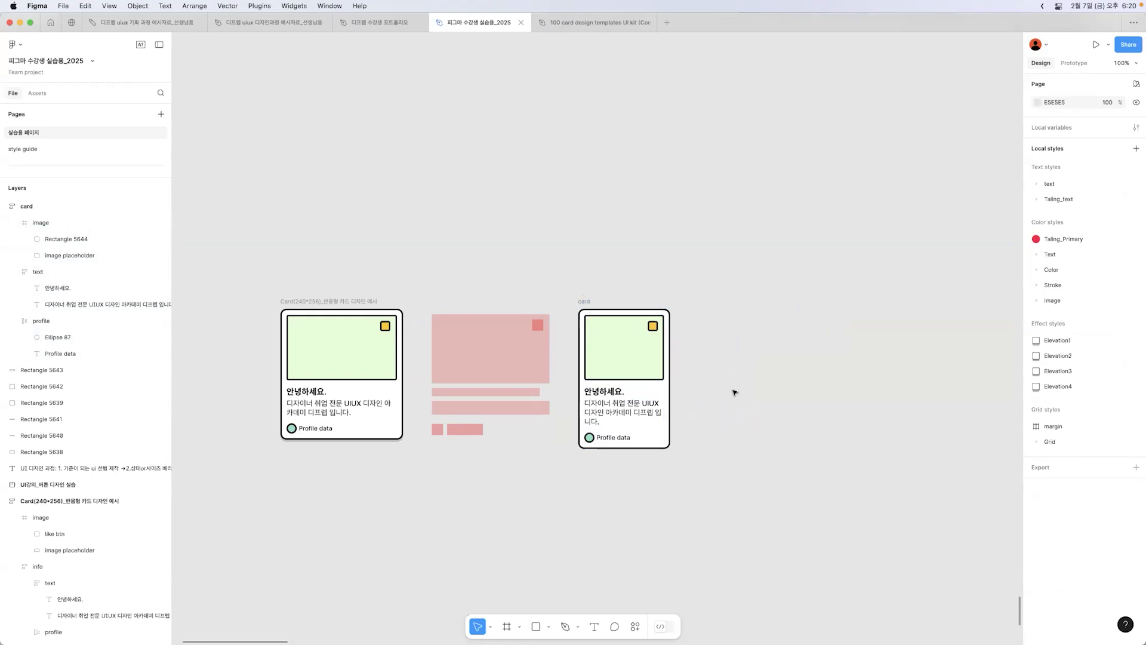
click(668, 427)
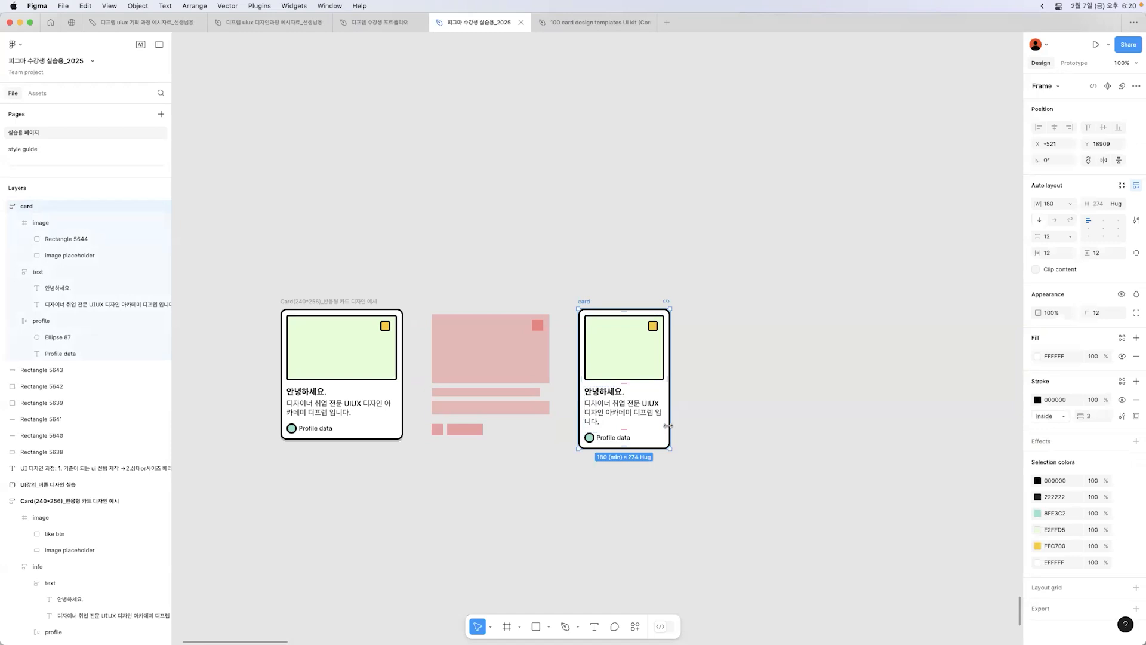
drag(667, 426, 650, 411)
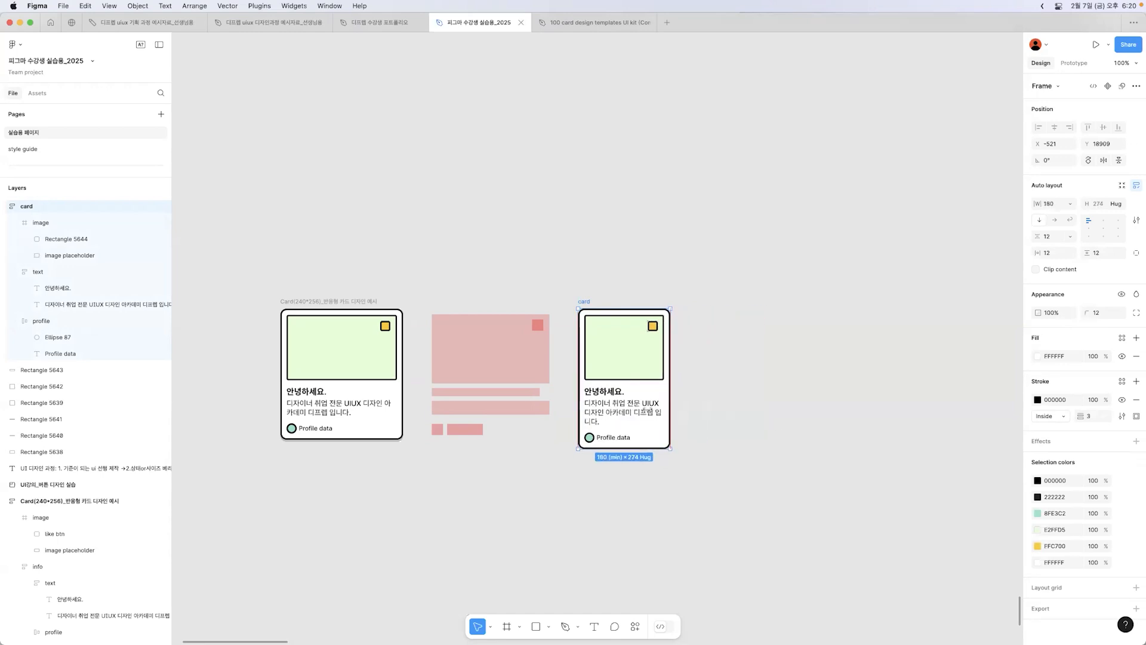
- Test the rebuilt card's resizing by widening it to about 280 and narrowing it to 241
drag(662, 410, 721, 412)
drag(468, 285, 459, 433)
click(494, 463)
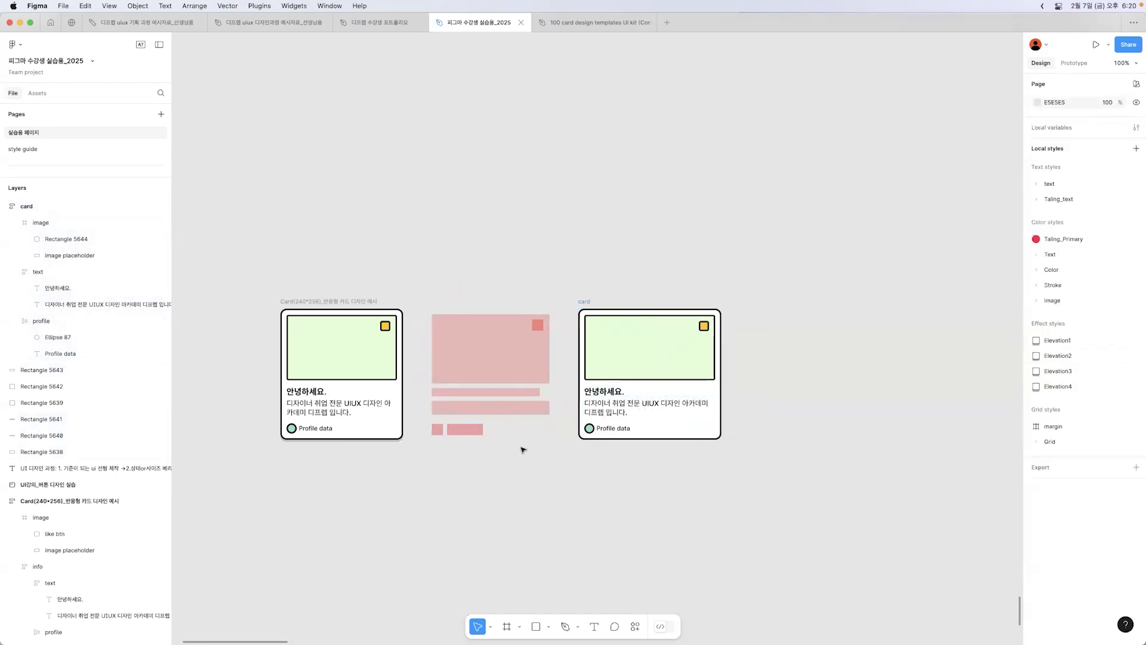
click(585, 302)
drag(418, 302, 526, 427)
click(719, 361)
drag(721, 359, 701, 358)
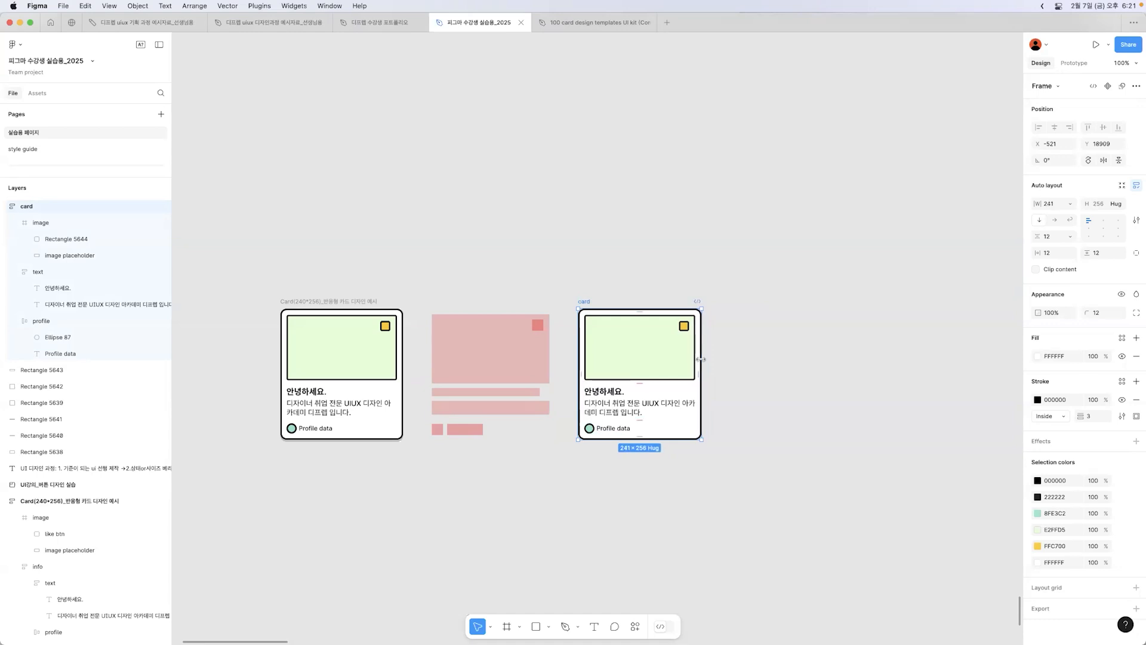
- Check the sizing of the rebuilt card's image and text frames and the image placeholder's constraints
click(671, 333)
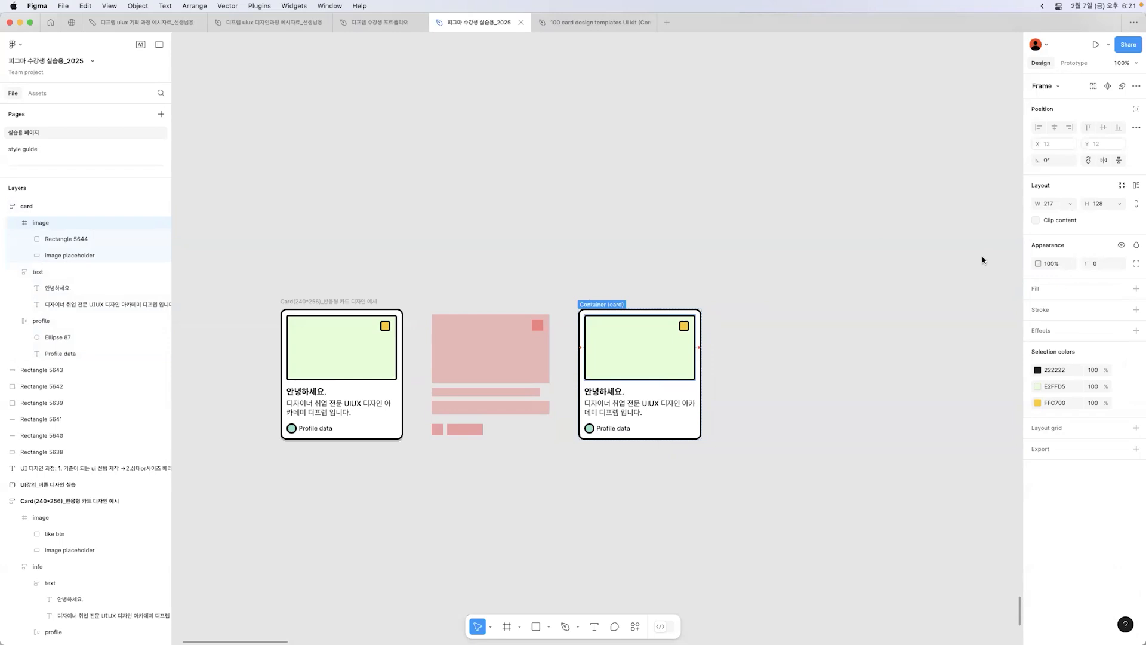
key(Tab)
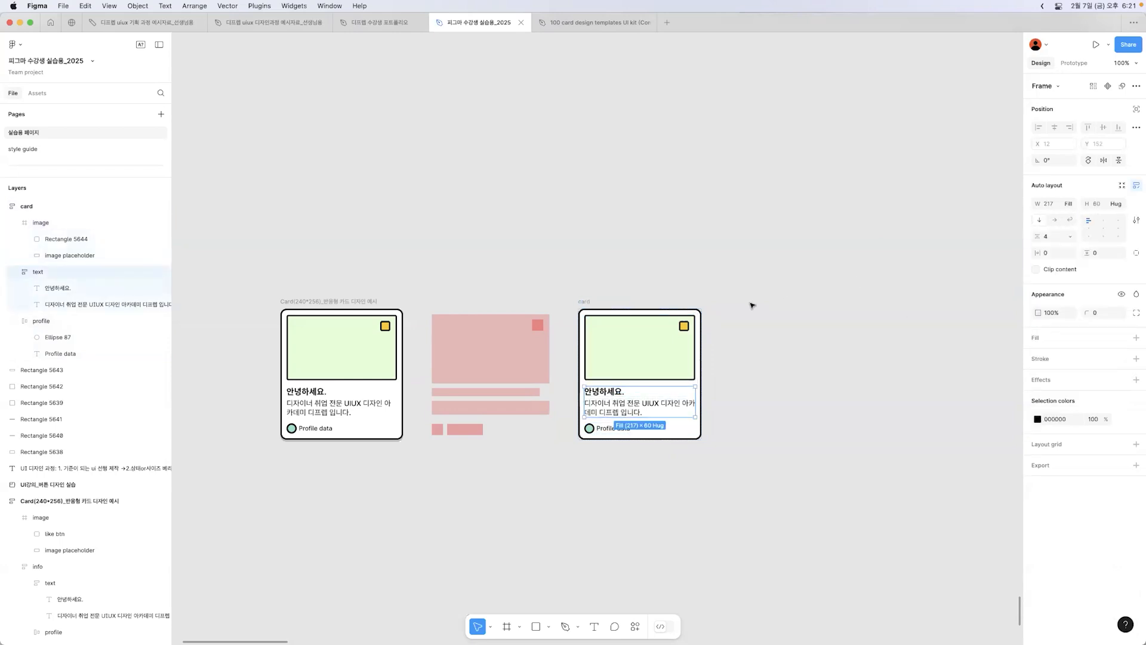
double_click(671, 344)
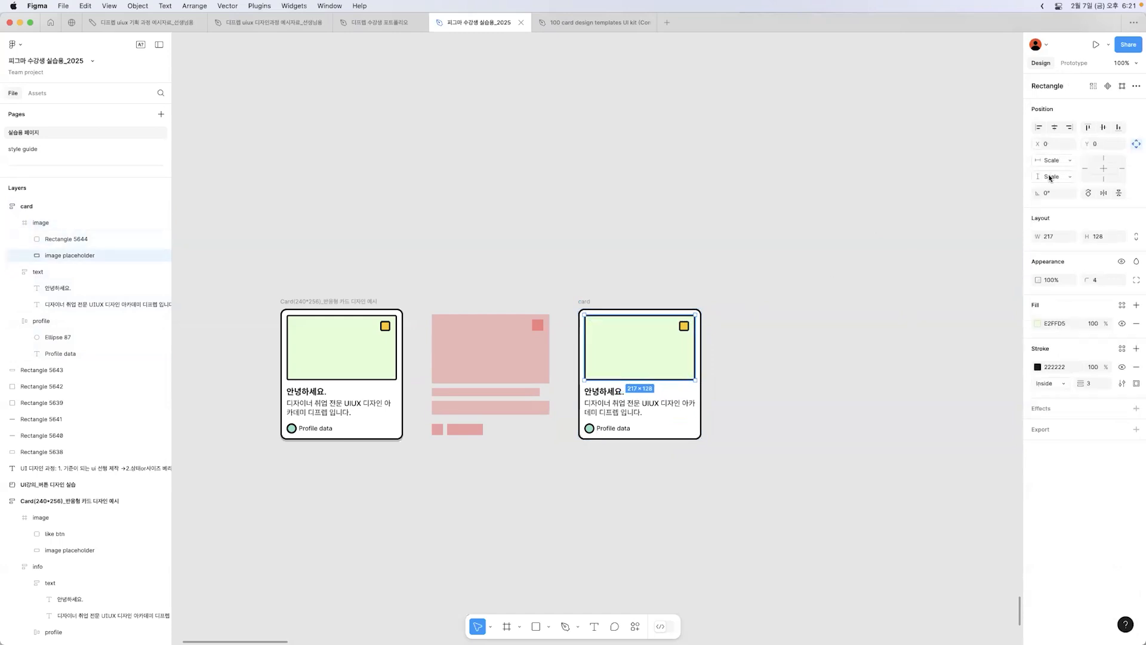
click(798, 345)
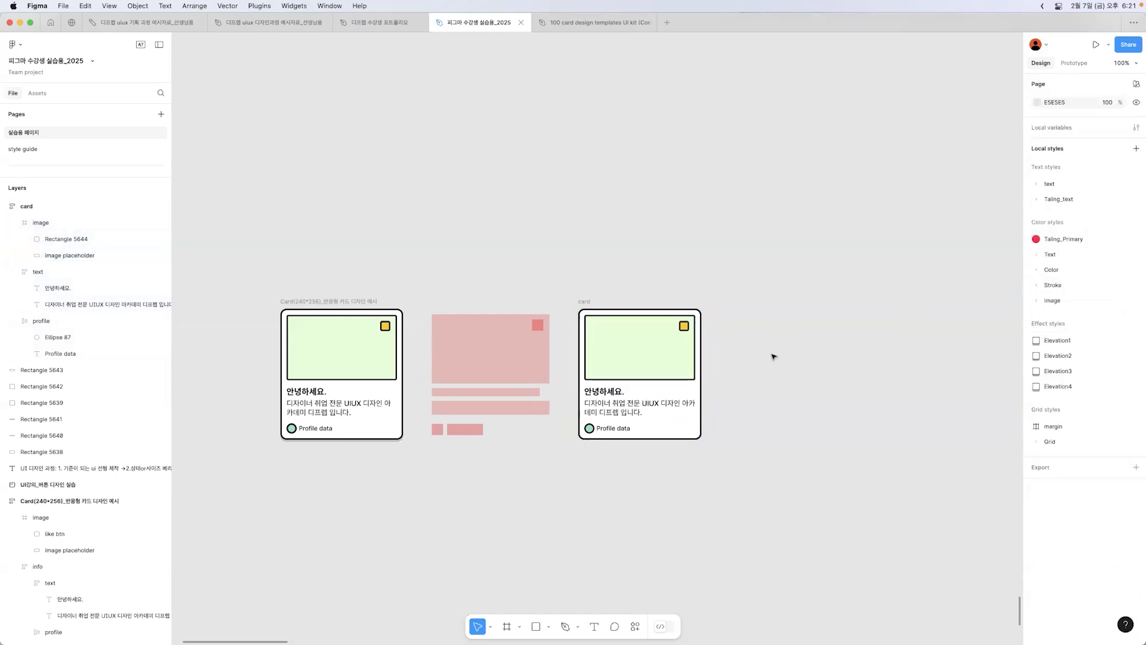
- Narrow the rebuilt card to its 180 minimum to test the limit, and resize it to 240 wide
click(584, 302)
drag(700, 335, 540, 315)
drag(695, 324, 629, 313)
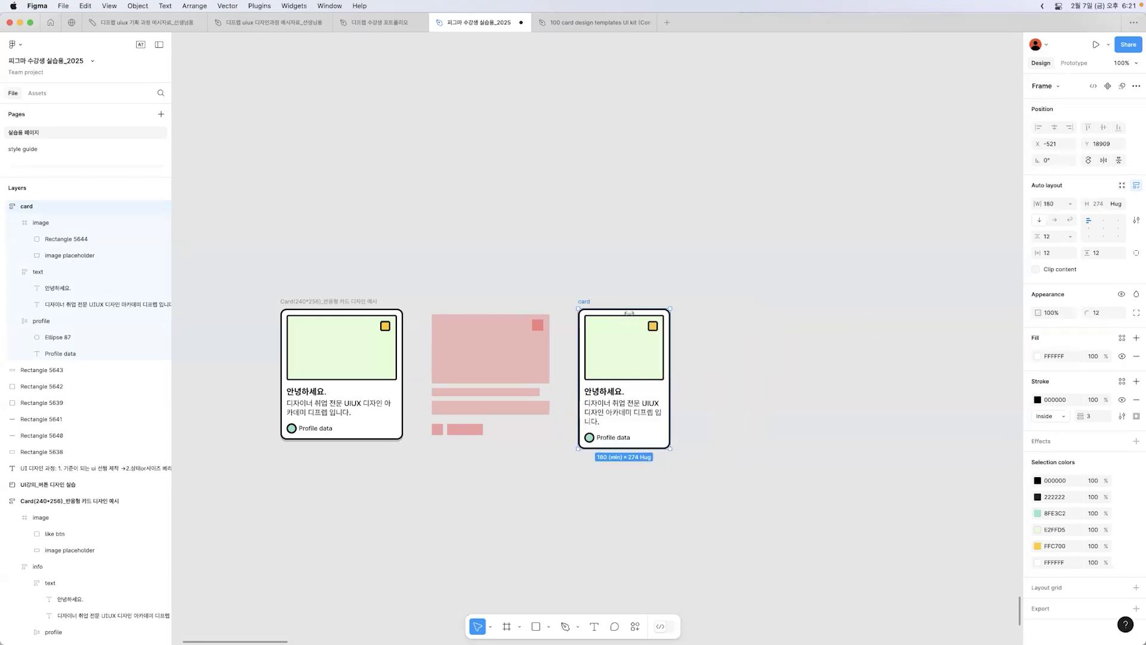
drag(755, 321, 599, 309)
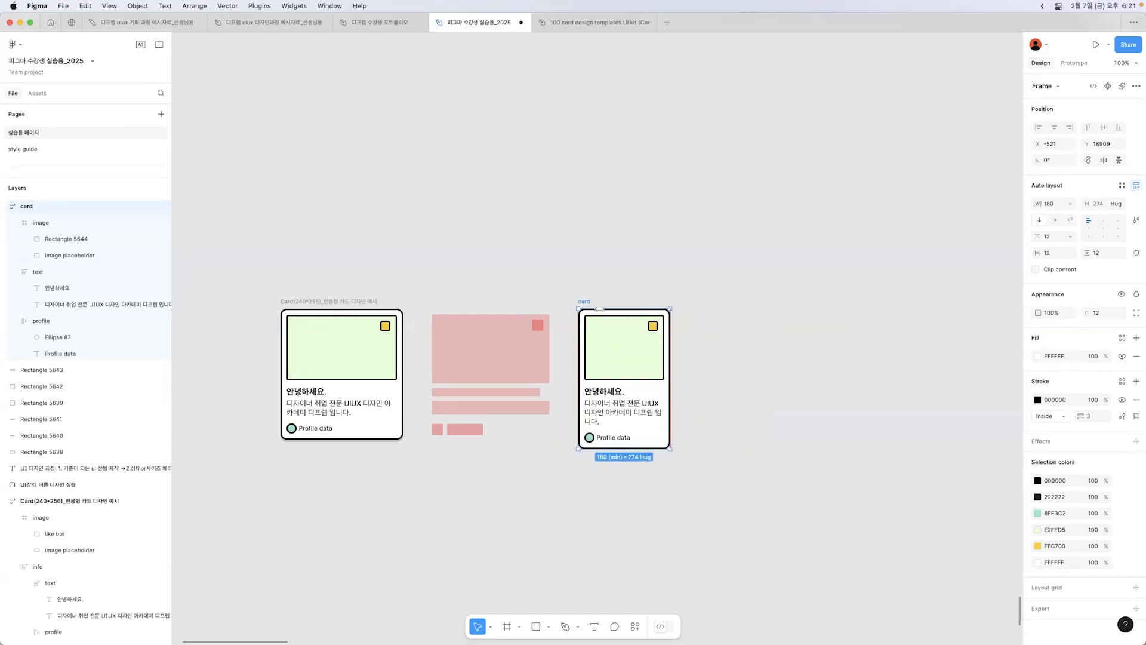
drag(669, 321, 701, 330)
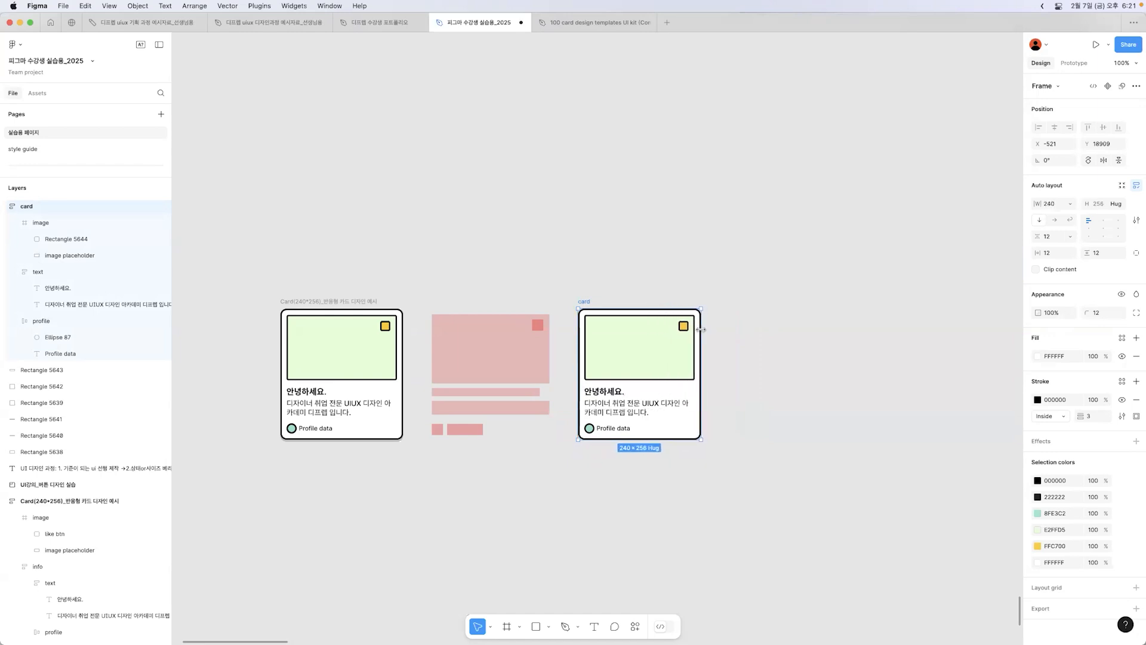
click(743, 356)
- Move the example card "Card(240*256)-가로 세로 변경" into the open canvas area below the red placeholder rectangles
scroll(744, 355, down, 6)
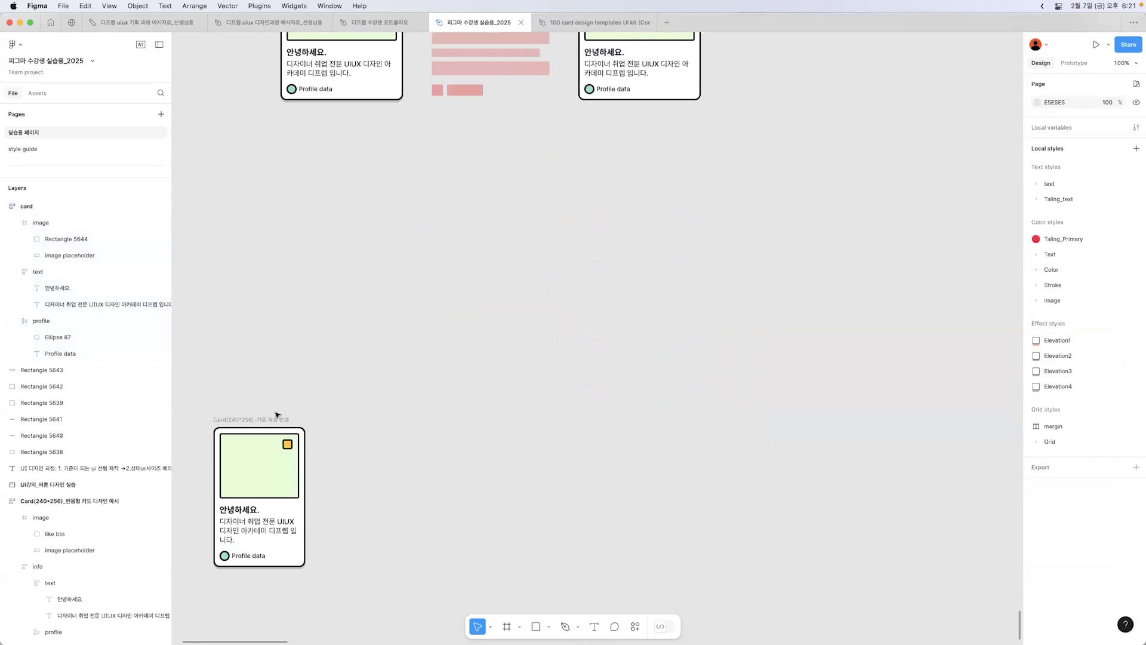
drag(277, 415, 471, 520)
click(493, 302)
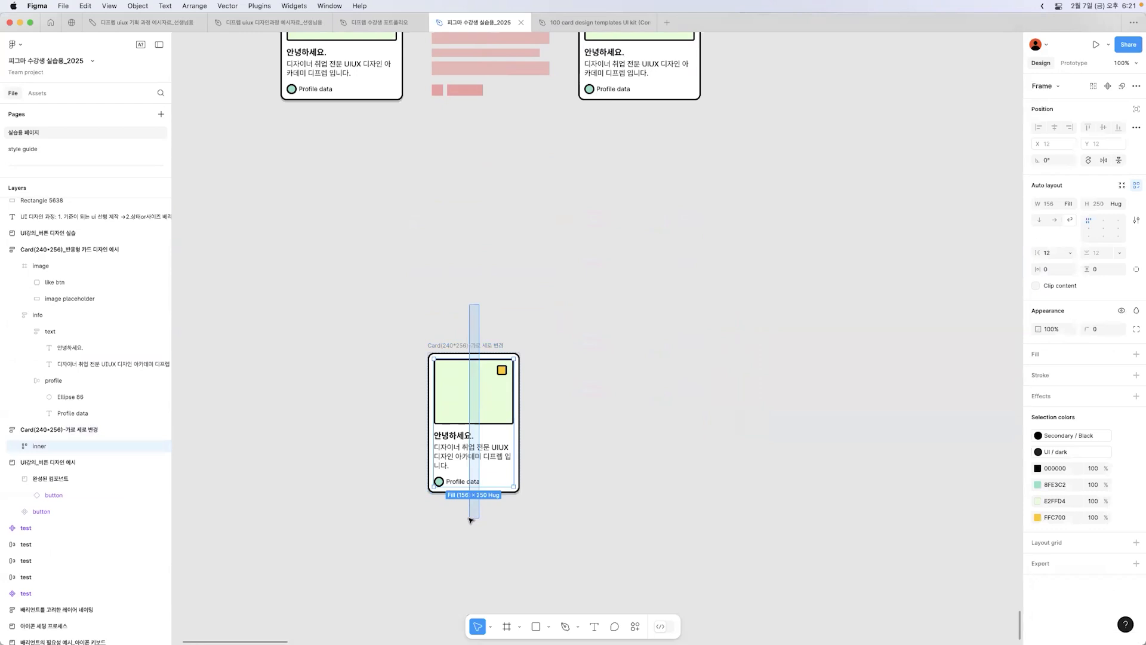
click(628, 488)
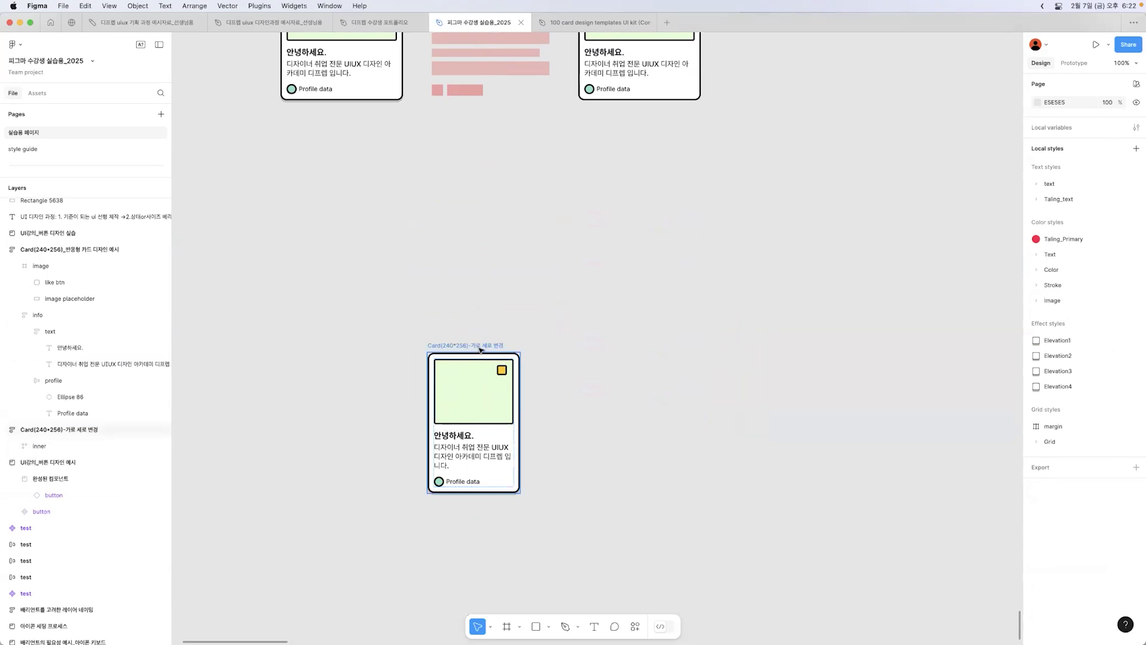
- Test the example card's horizontal and vertical arrangements by widening it to 400, inspecting its info frame, and narrowing it to 180
click(518, 445)
drag(530, 458, 681, 434)
click(707, 435)
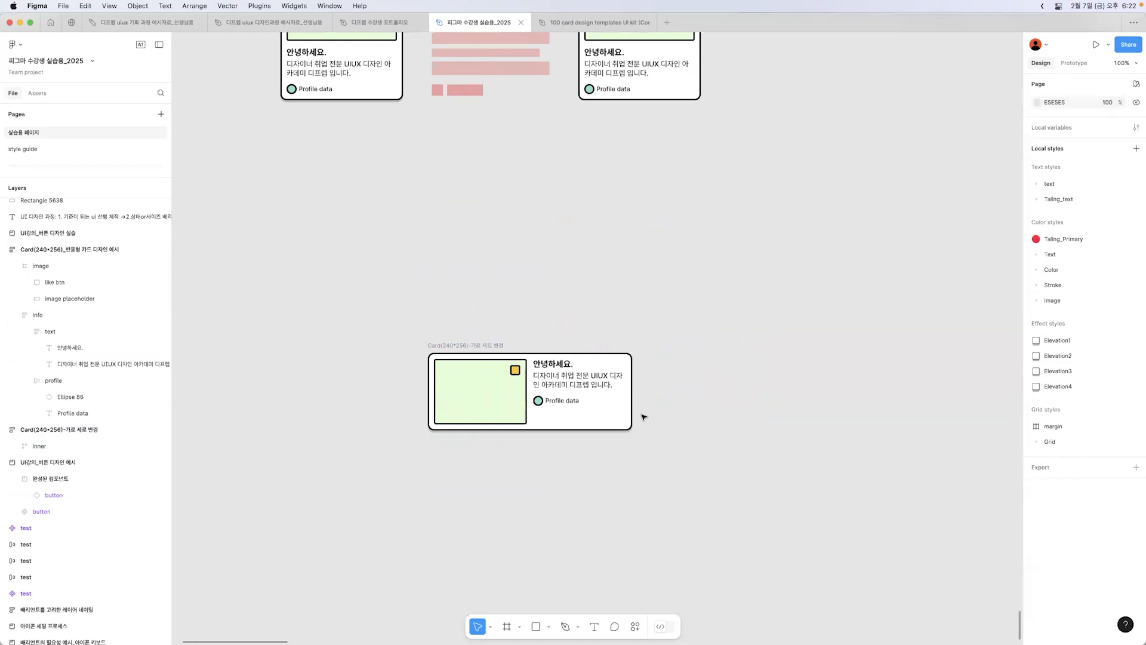
double_click(600, 398)
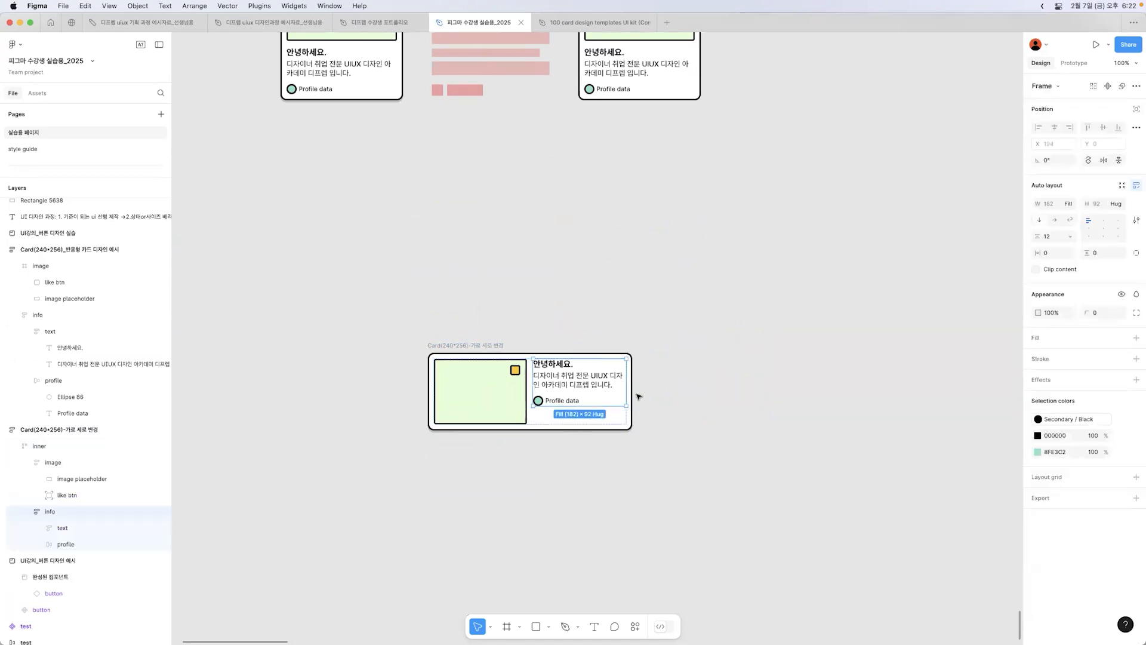
click(480, 341)
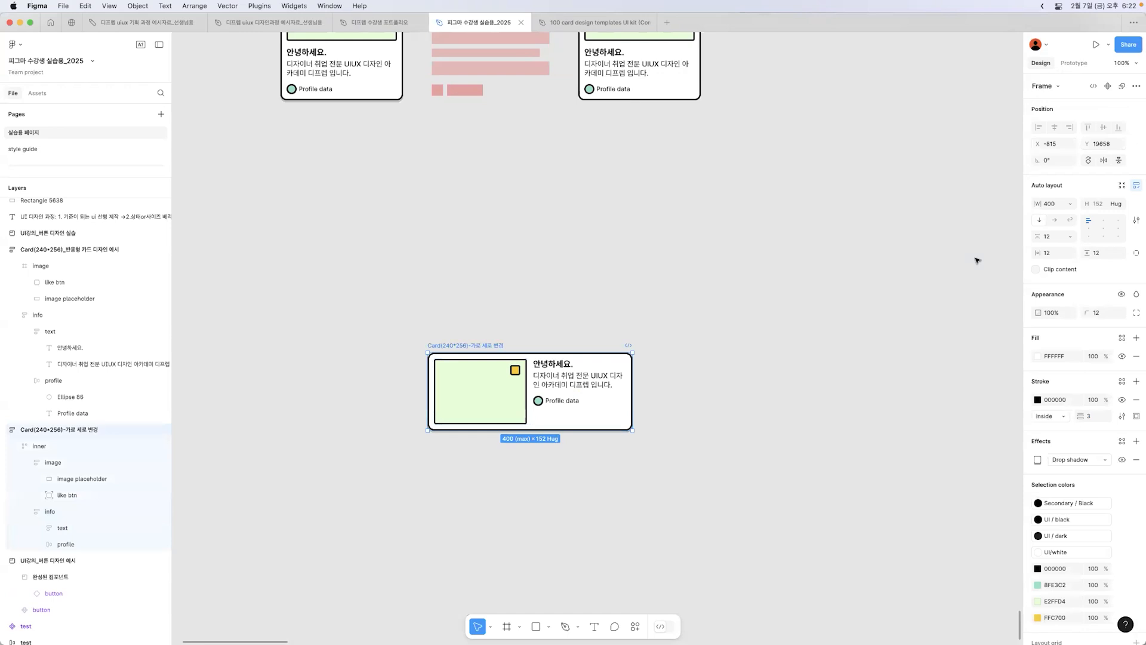
drag(632, 412, 404, 364)
scroll(594, 396, up, 5)
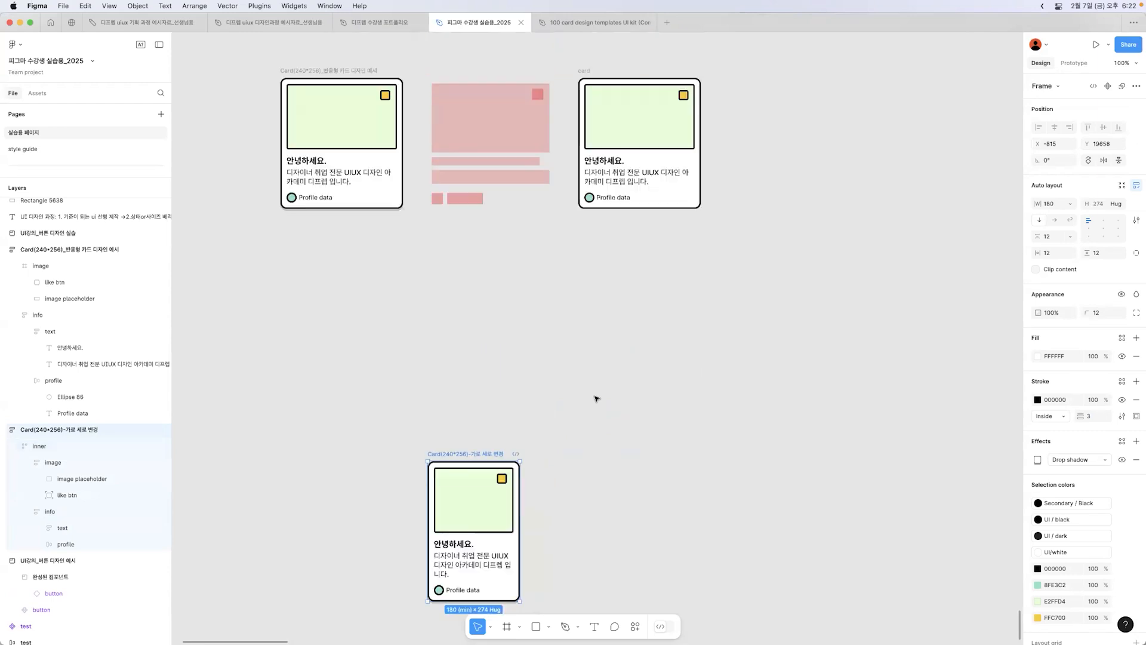
scroll(594, 397, down, 6)
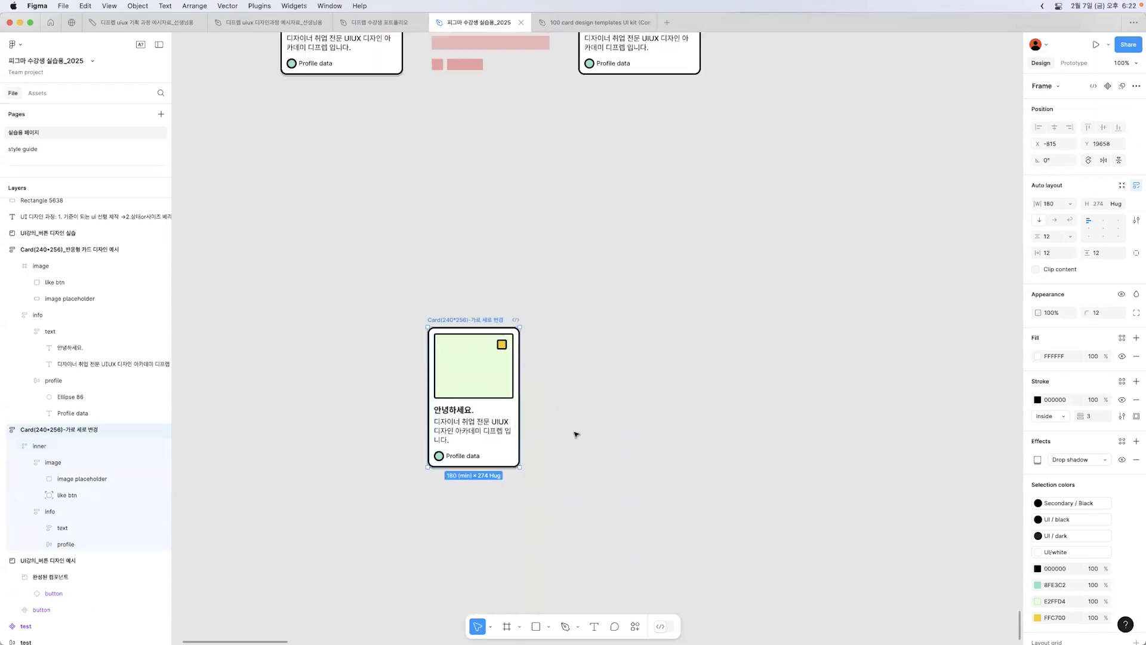
scroll(579, 426, up, 6)
- Duplicate the rebuilt card and place the copy below the original, beside the horizontal-vertical example card
click(584, 154)
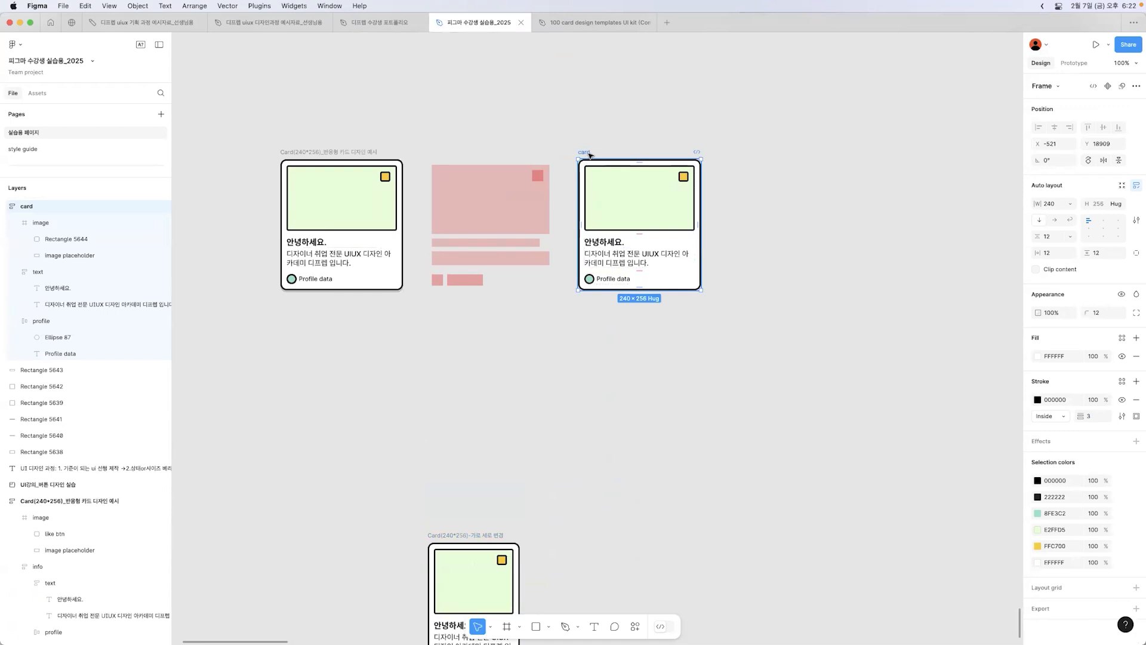
drag(597, 360, 586, 526)
drag(609, 486, 600, 210)
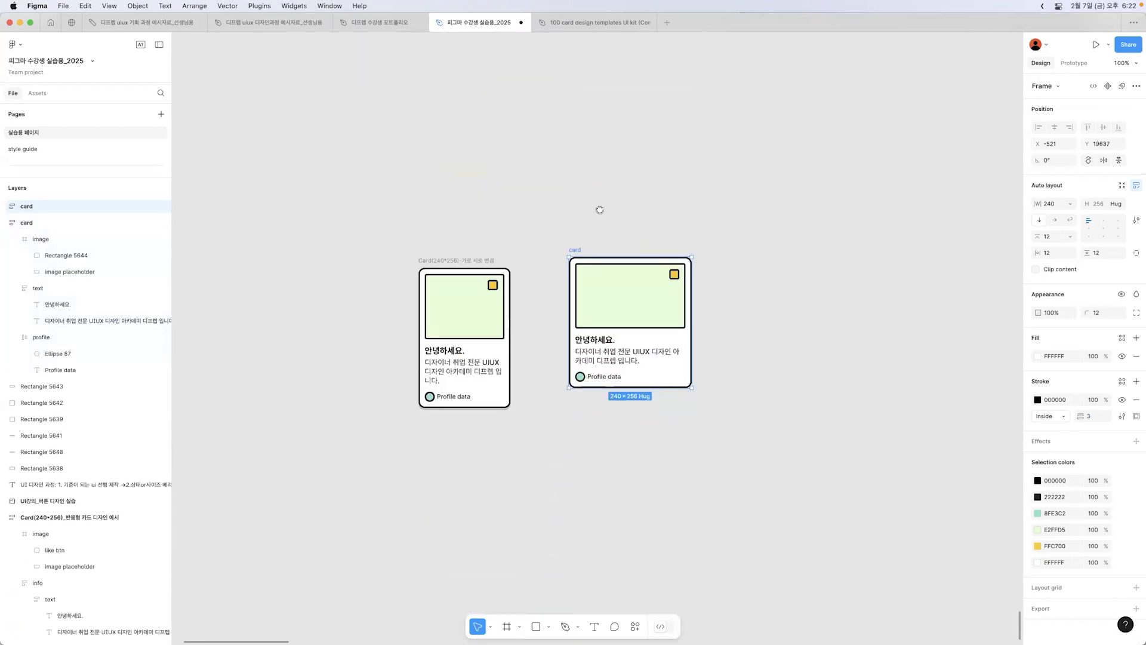
key(super+plus)
key(super+minus)
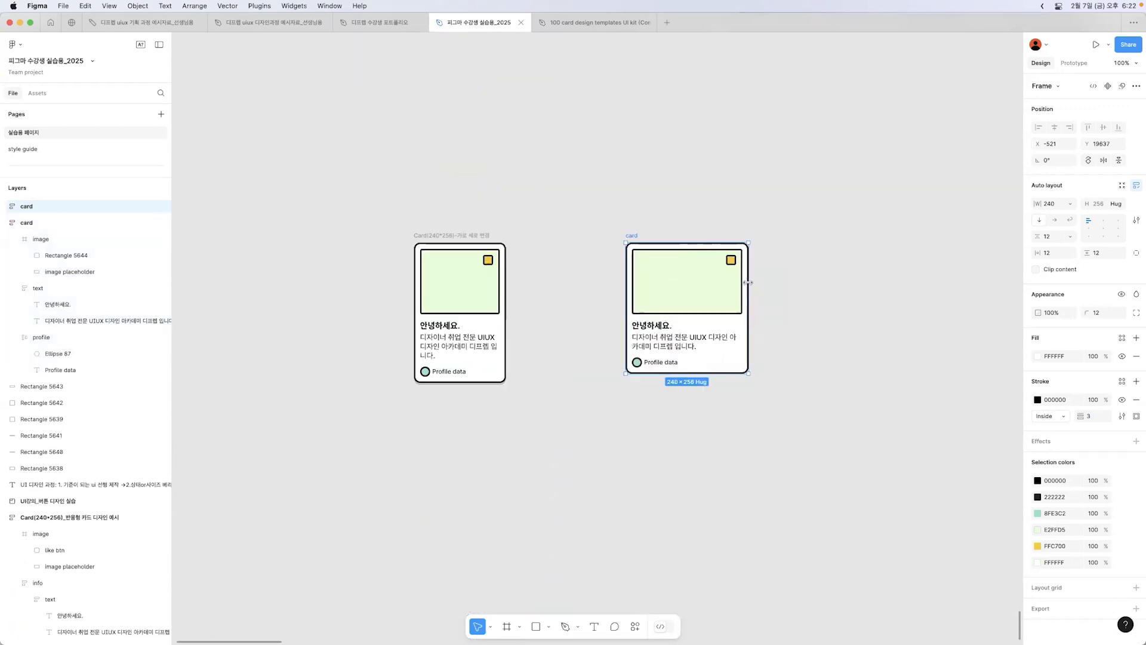
- Compare the resizing of both cards by narrowing the copied card to 180 and widening the example card to 400
drag(748, 282, 652, 281)
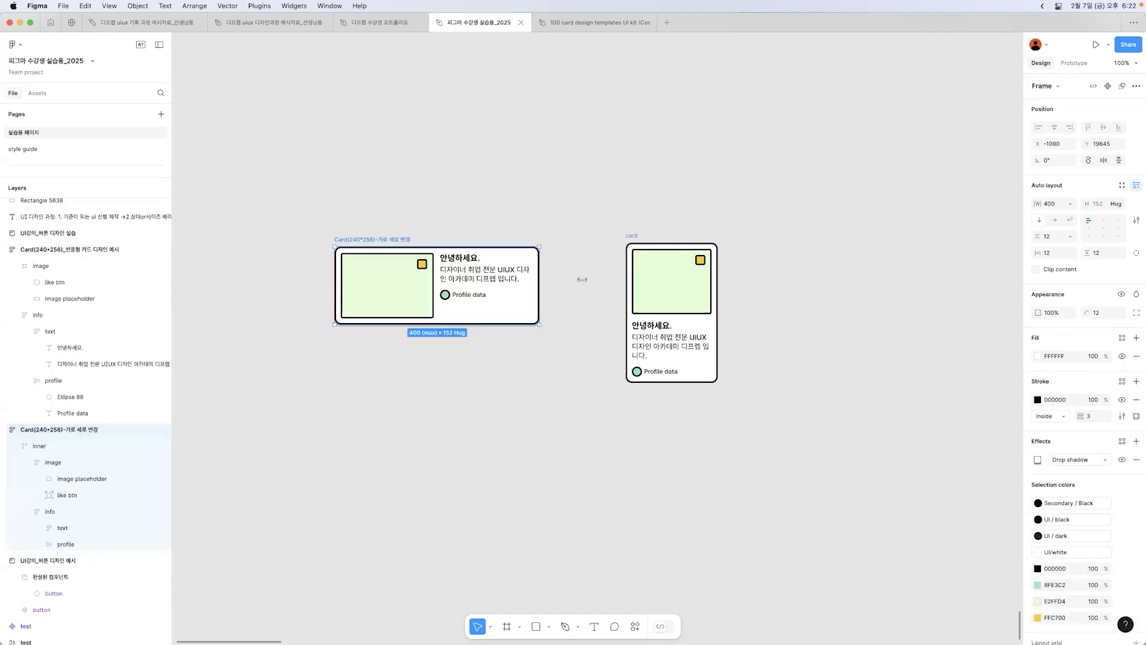
drag(582, 280, 448, 211)
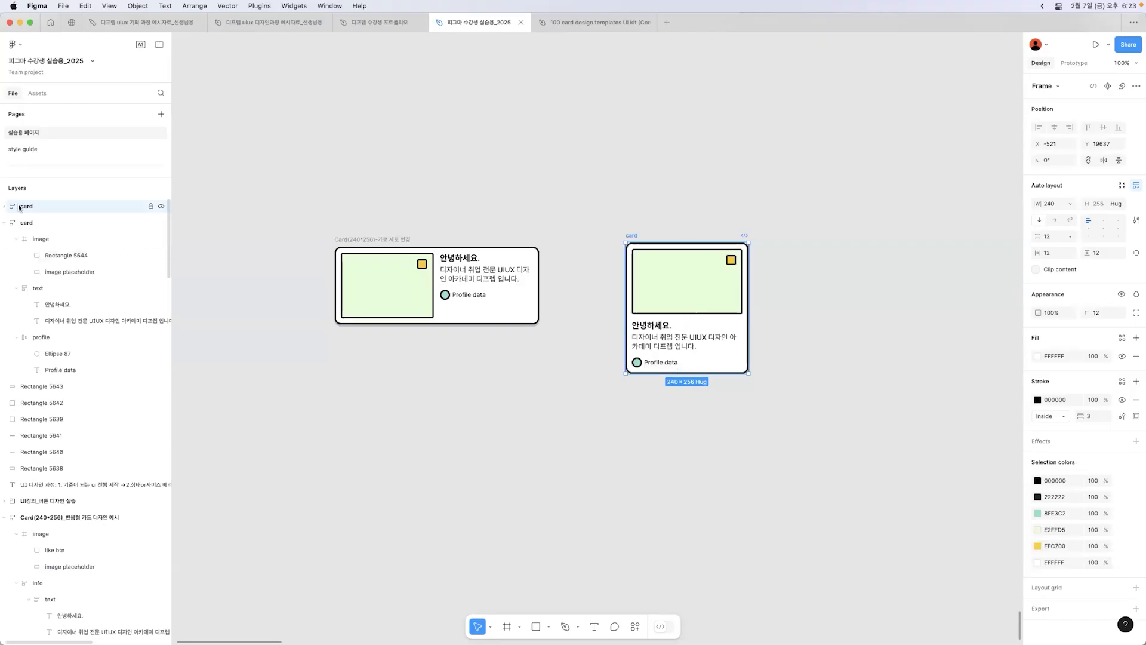
- Expand the copied card's layer and collapse its image, text and profile frames in the layer list
click(6, 207)
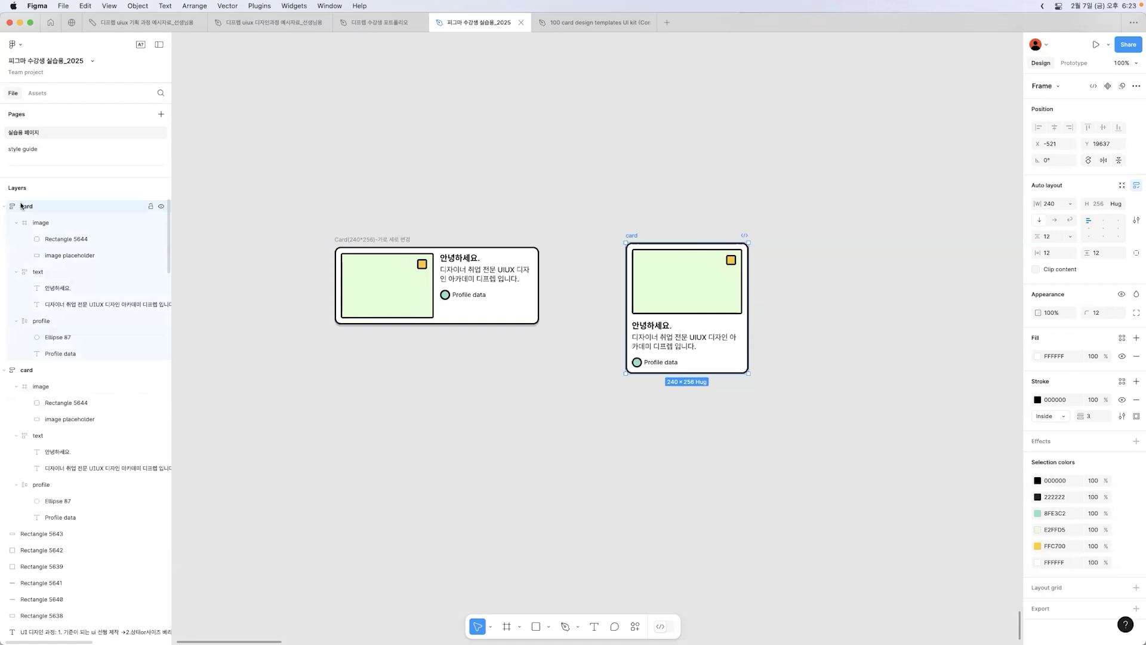
click(40, 222)
click(16, 223)
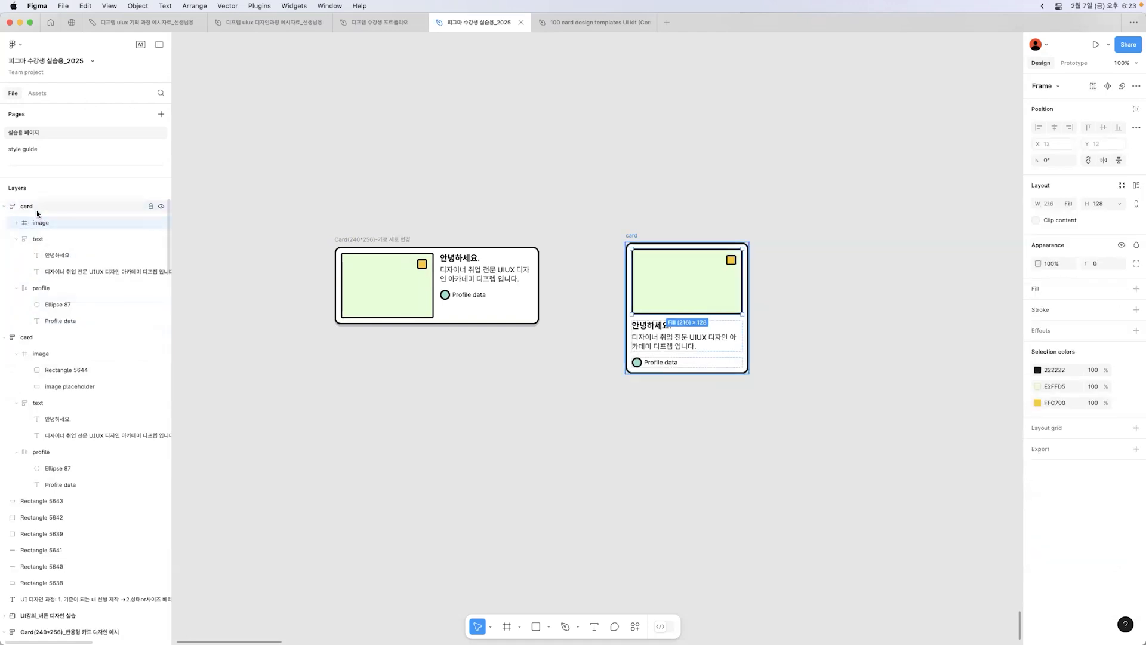
click(25, 239)
click(17, 240)
click(41, 255)
click(16, 255)
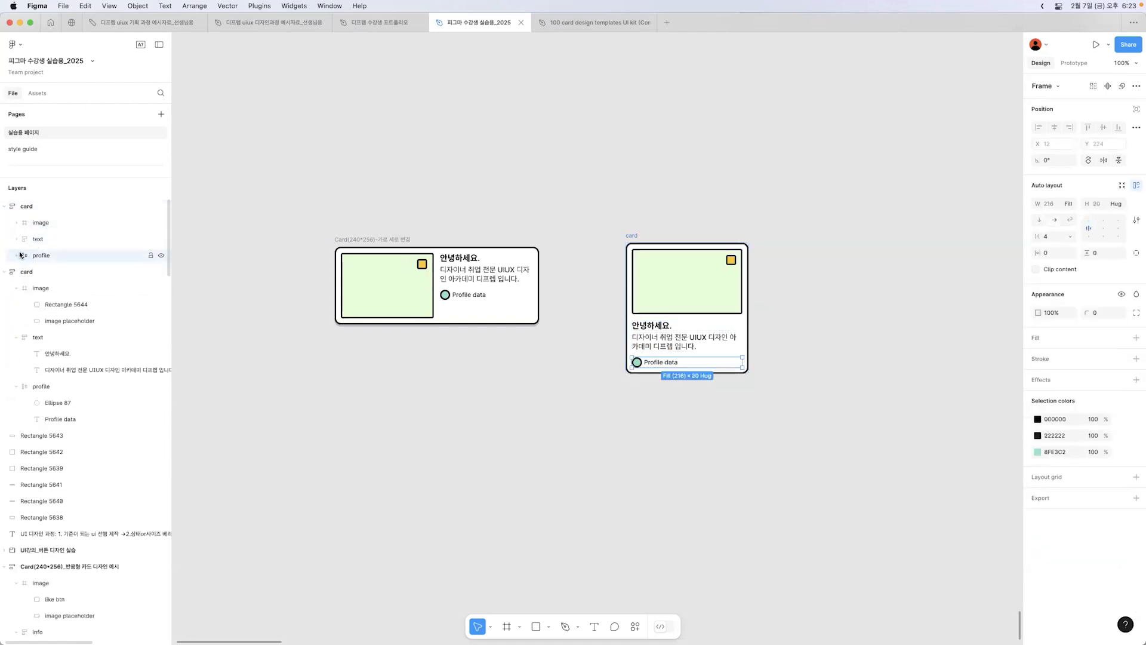
- Wrap the copied card's image, text and profile frames together in a new auto layout frame
click(42, 227)
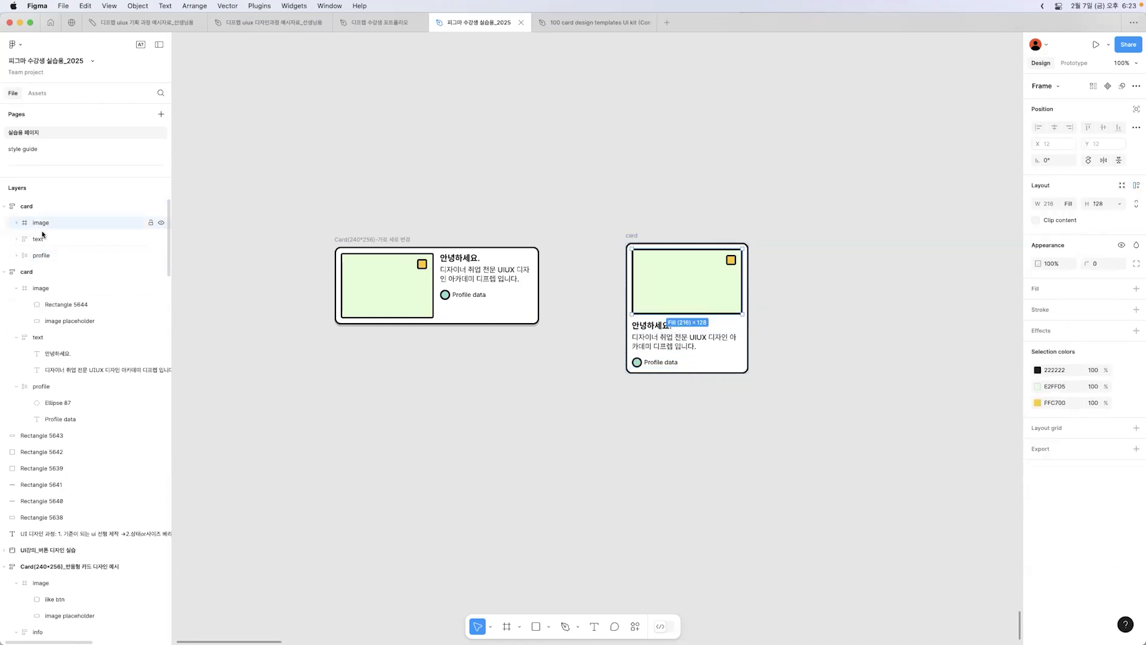
shift+click(40, 239)
shift+click(40, 254)
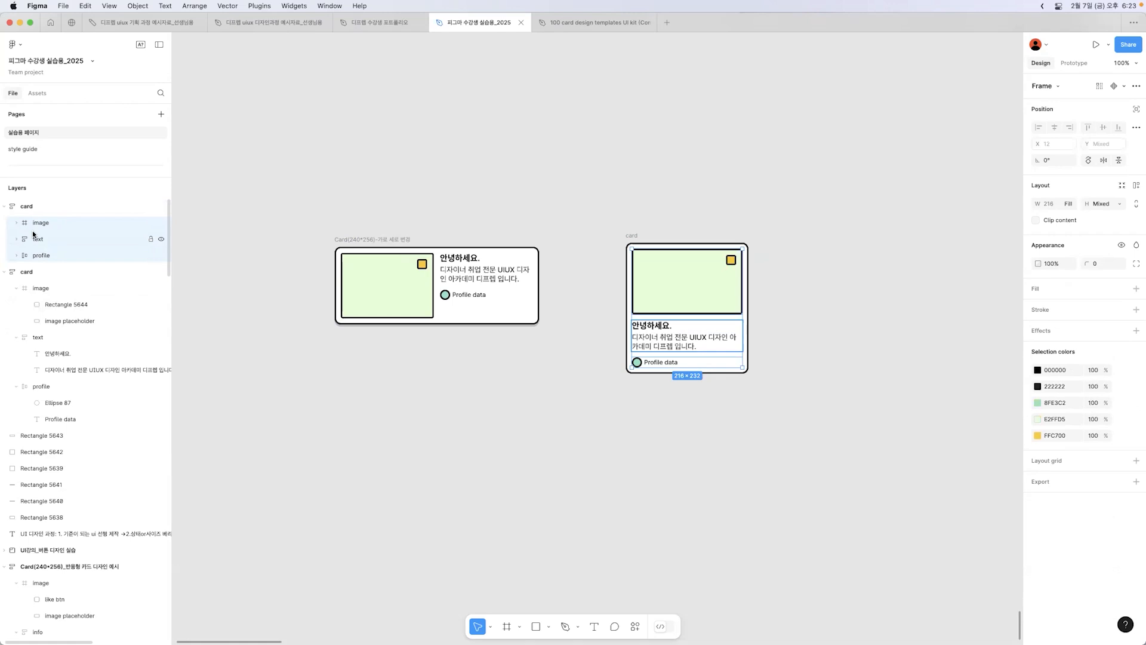
right_click(32, 231)
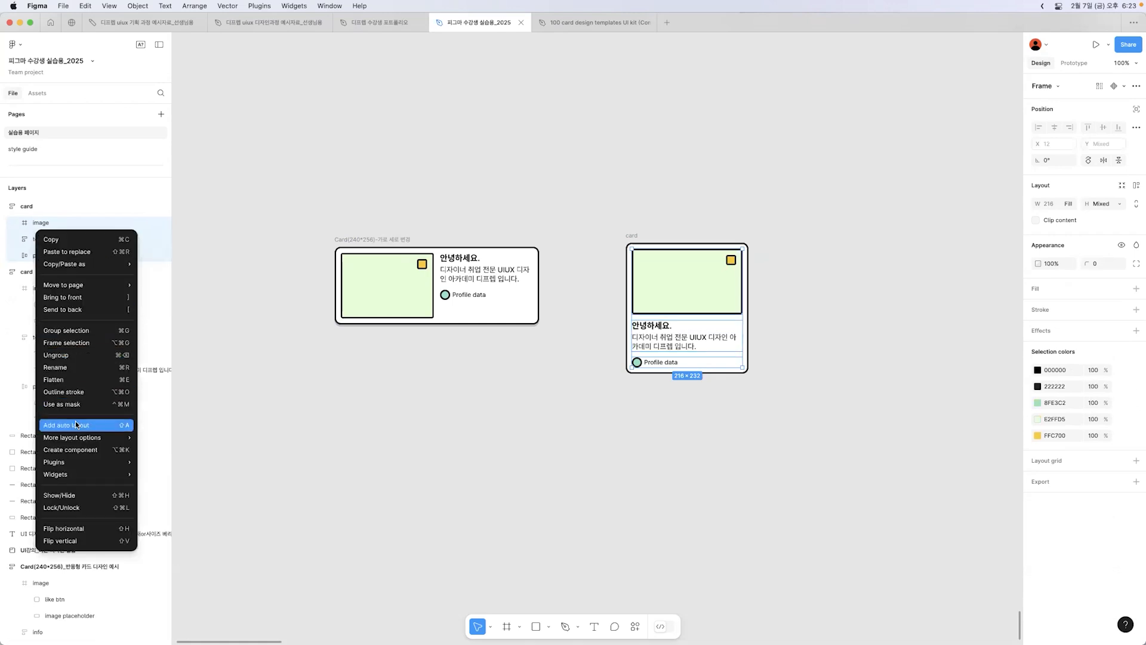
click(75, 424)
- Rename the new auto layout frame inside the copied card as inner
click(16, 223)
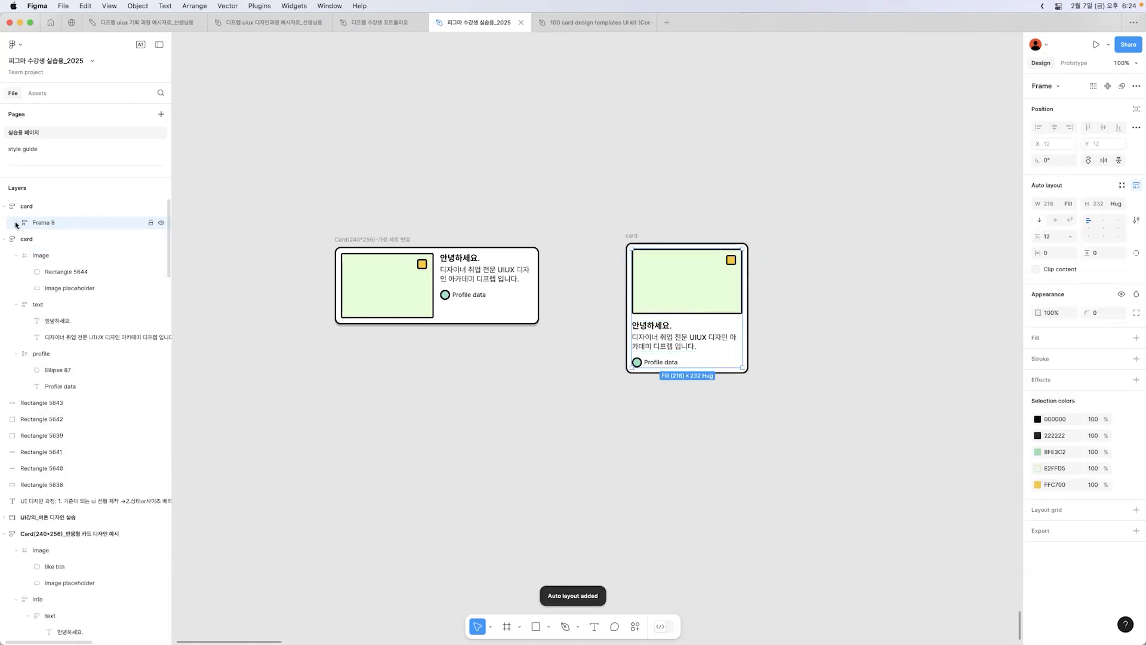
click(30, 208)
click(16, 224)
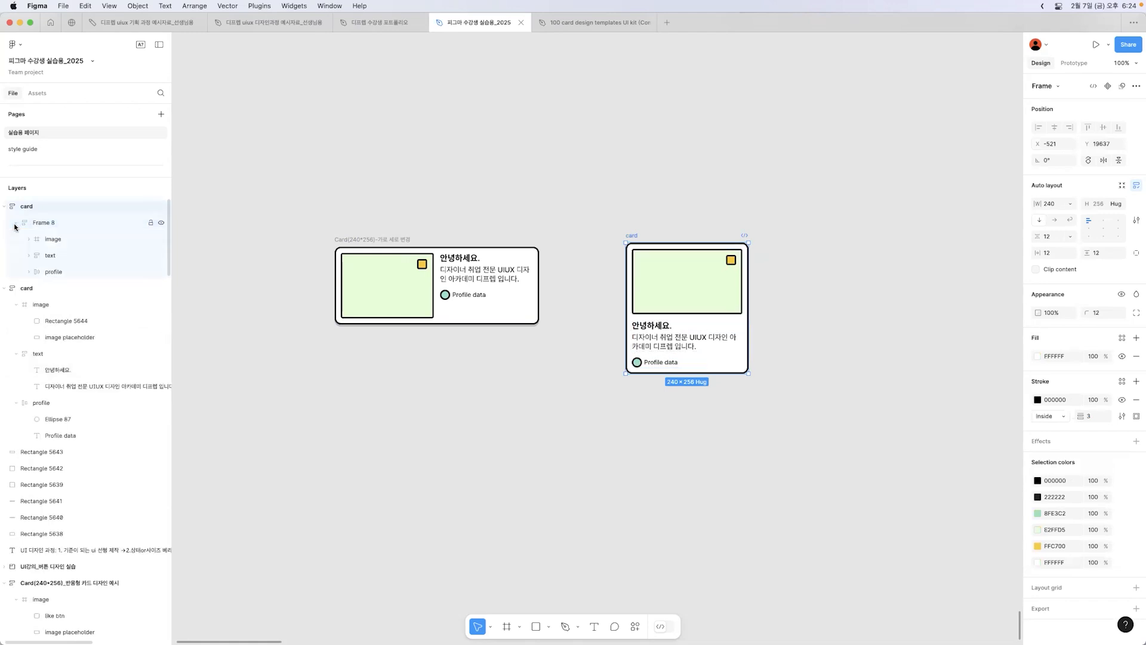
double_click(51, 223)
text(inner)
key(Return)
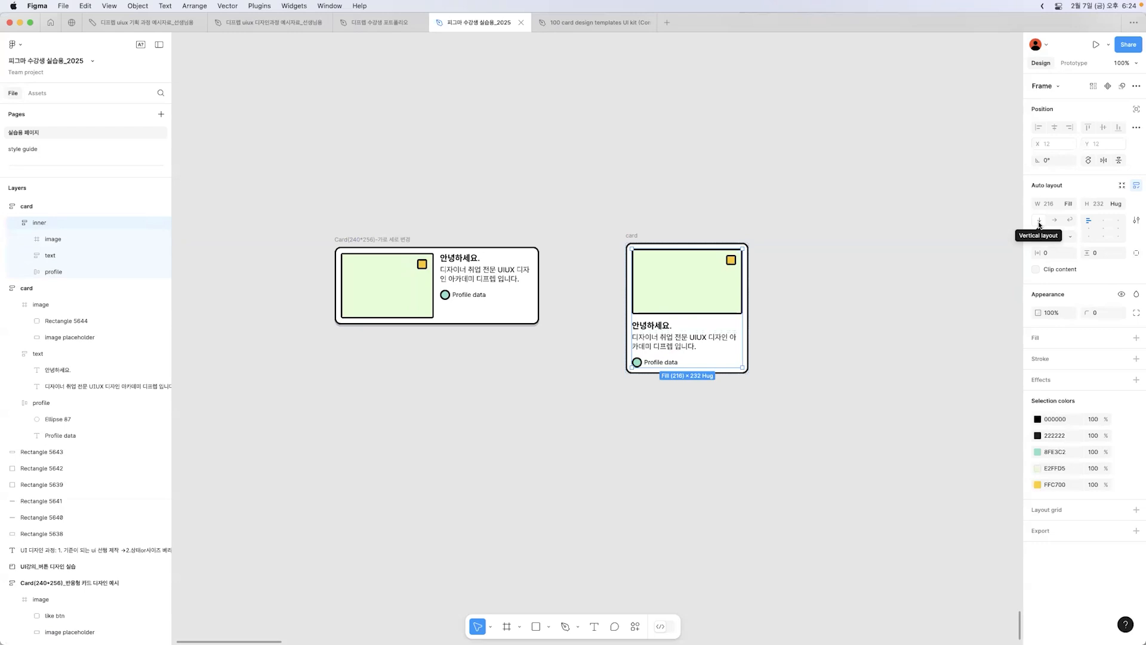
- Set the inner frame's auto layout to Wrap and check its horizontal gap and the text frame inside it
click(1069, 222)
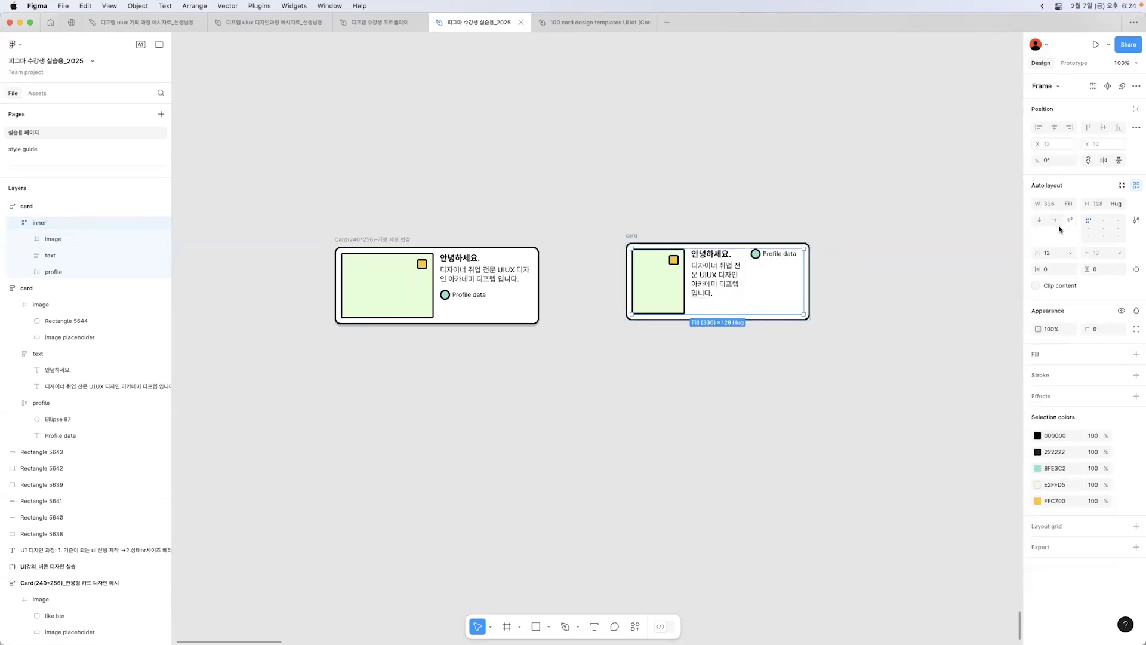
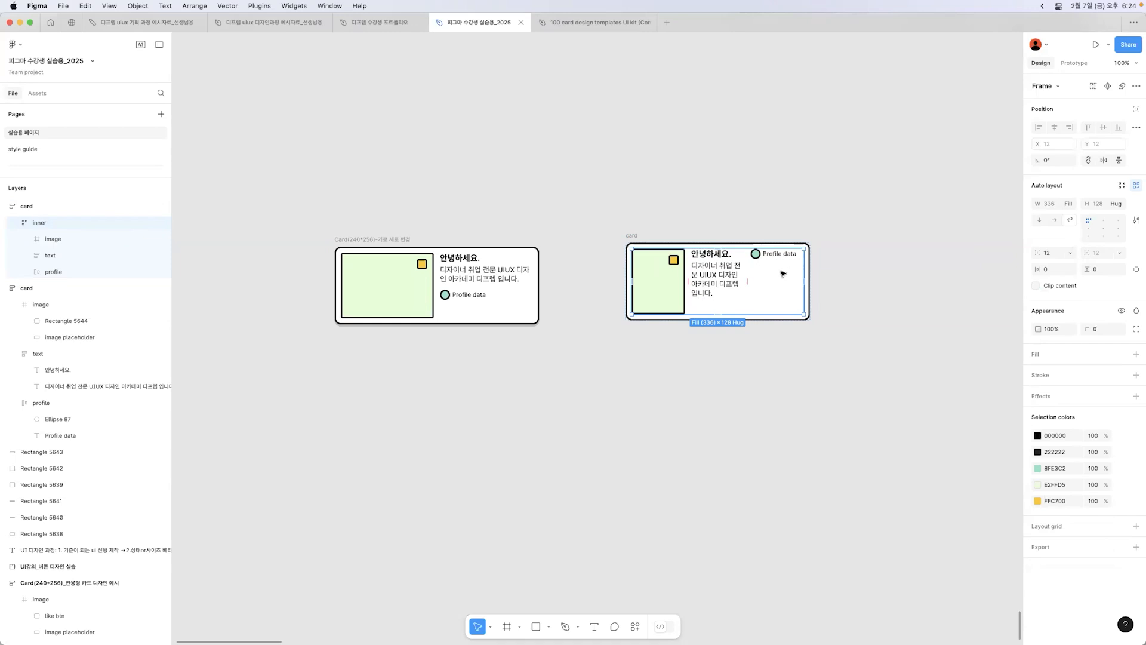
click(1052, 252)
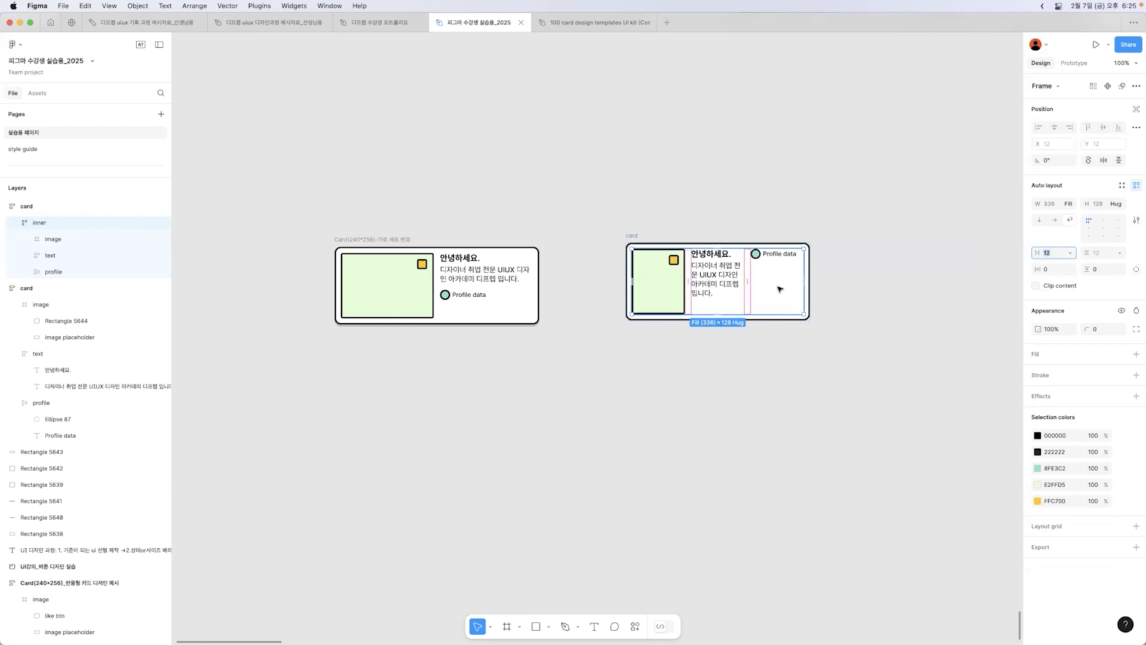
click(730, 274)
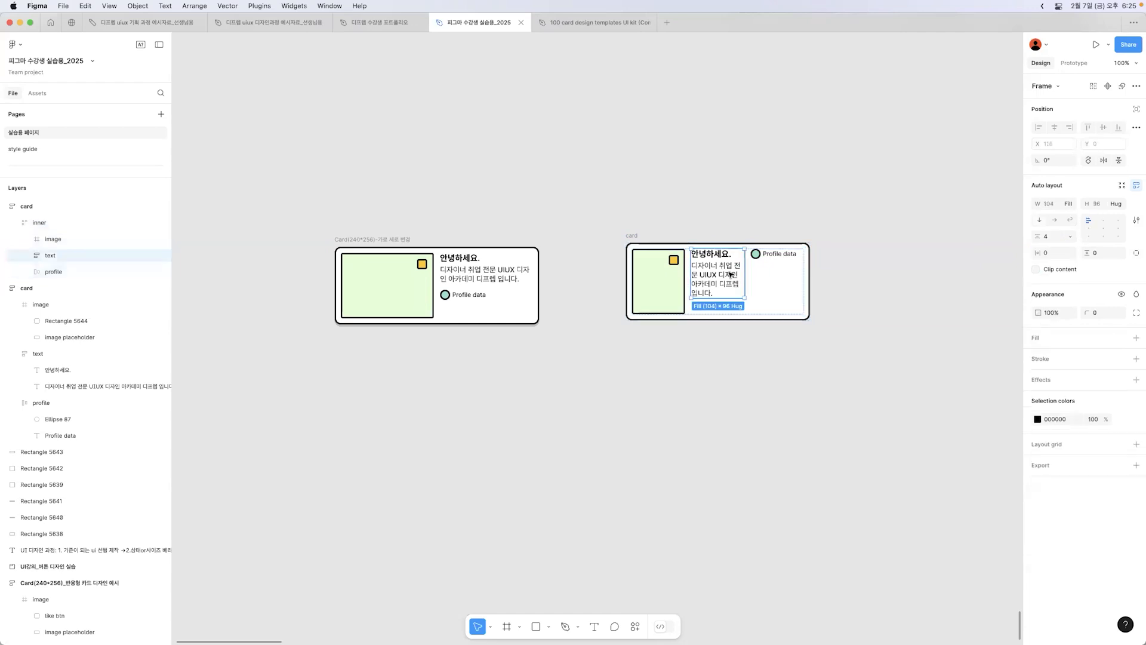
- Wrap the copied card's text and profile frames together in a new auto layout frame
click(774, 255)
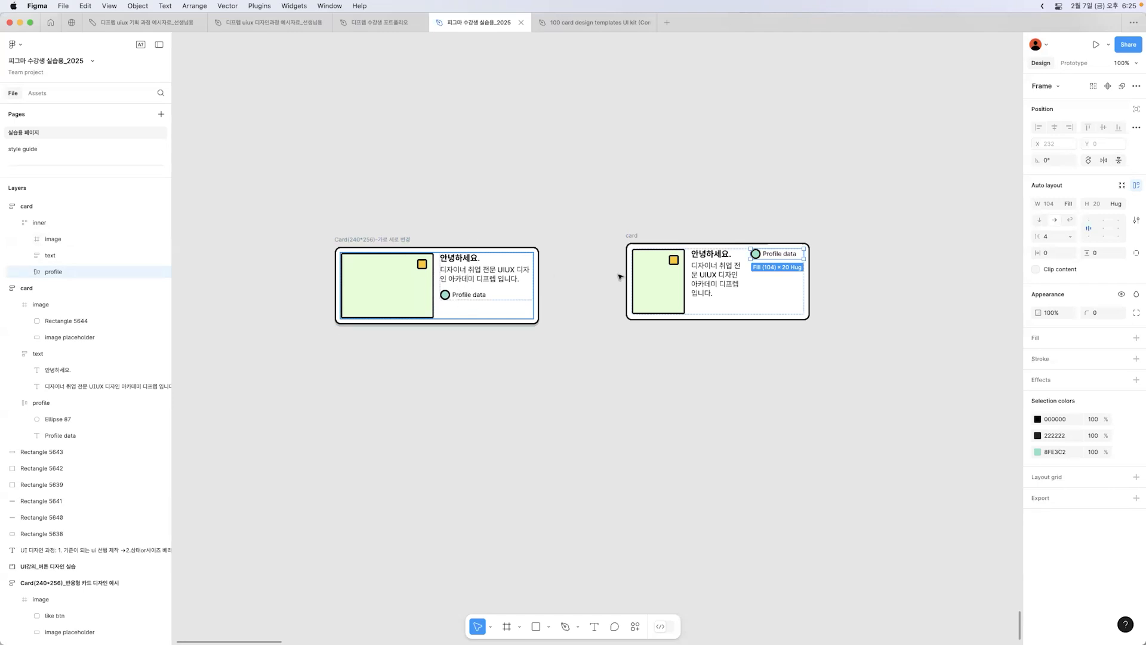
shift+click(727, 297)
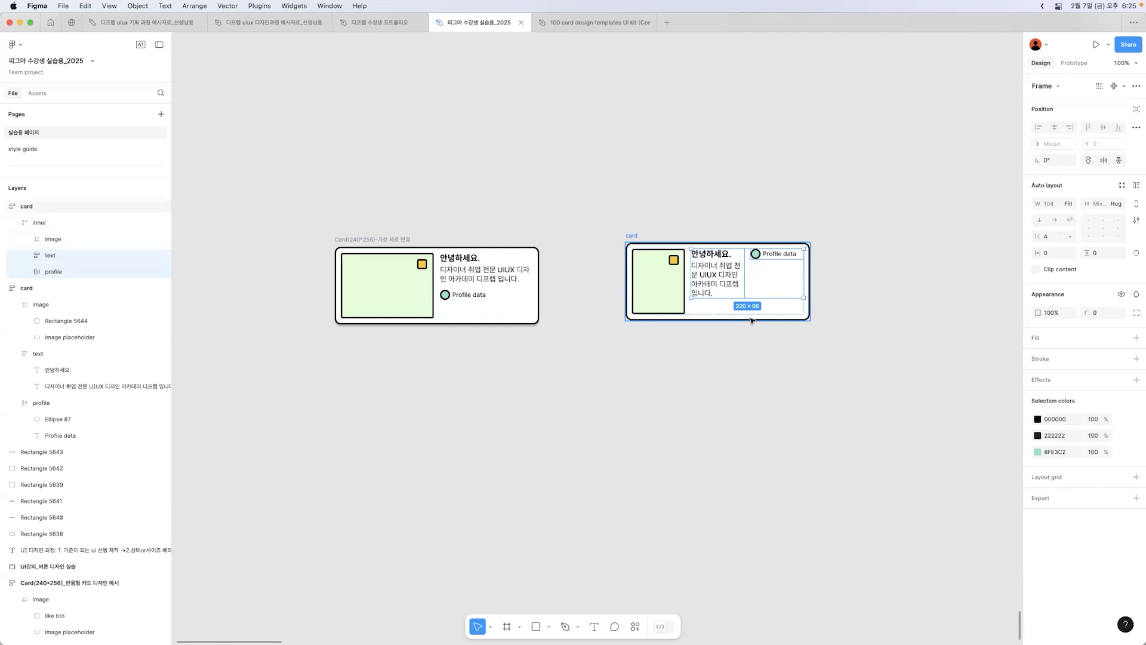
key(shift+a)
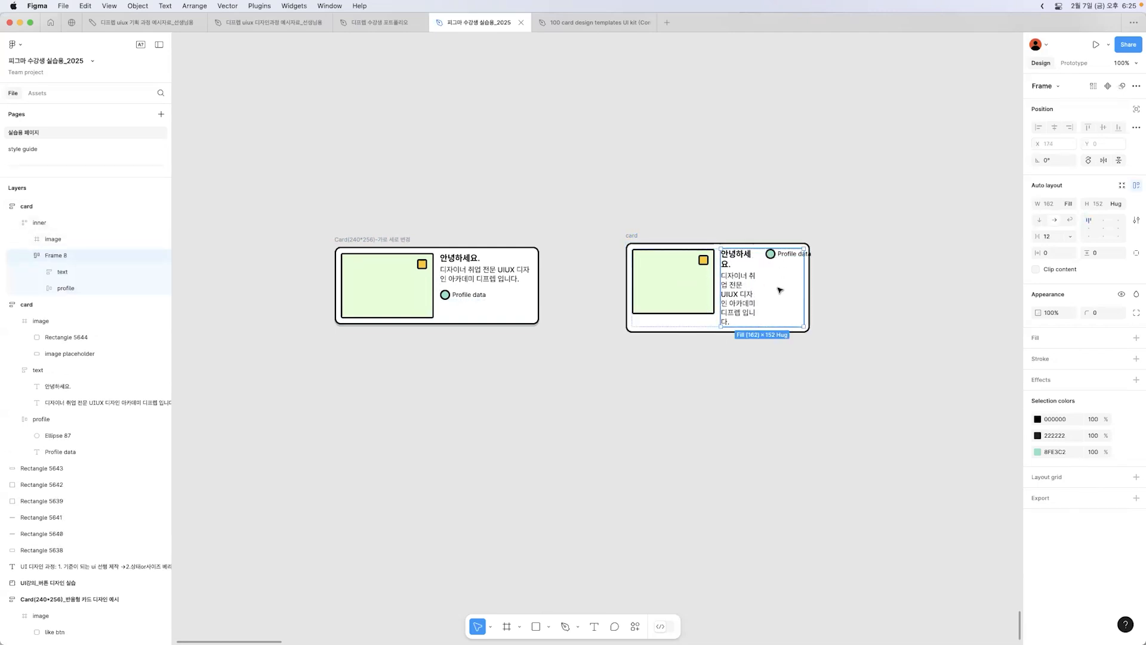
- Rename the new frame around the text and profile as info and set its auto layout direction to vertical
double_click(64, 257)
key(BackSpace)
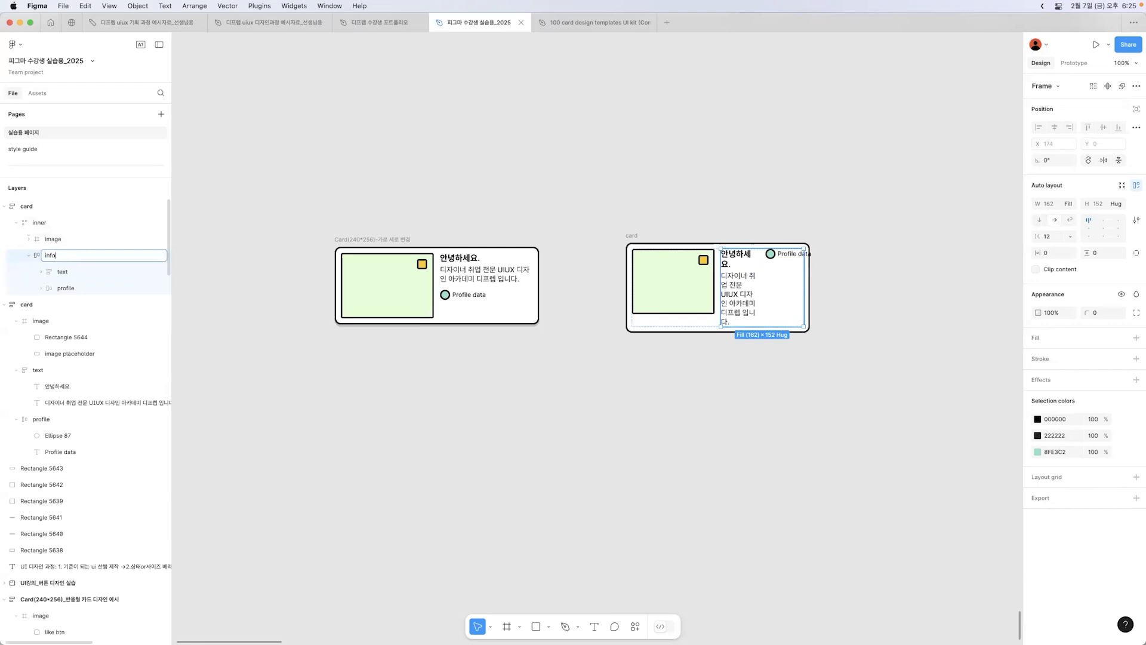
key(Return)
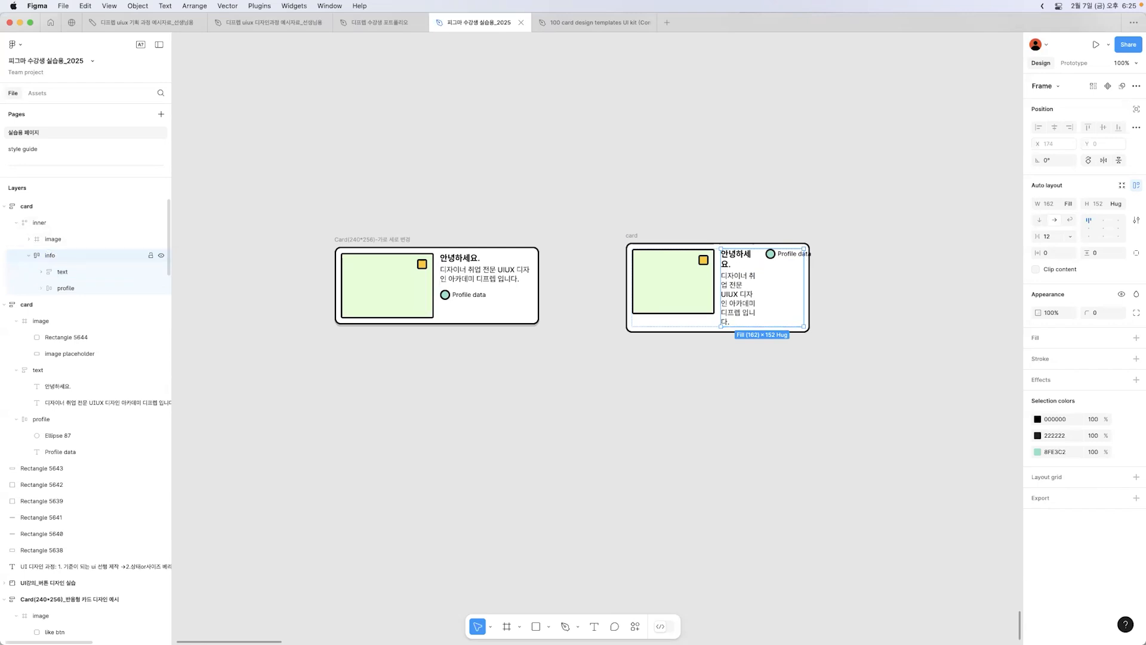
click(1039, 220)
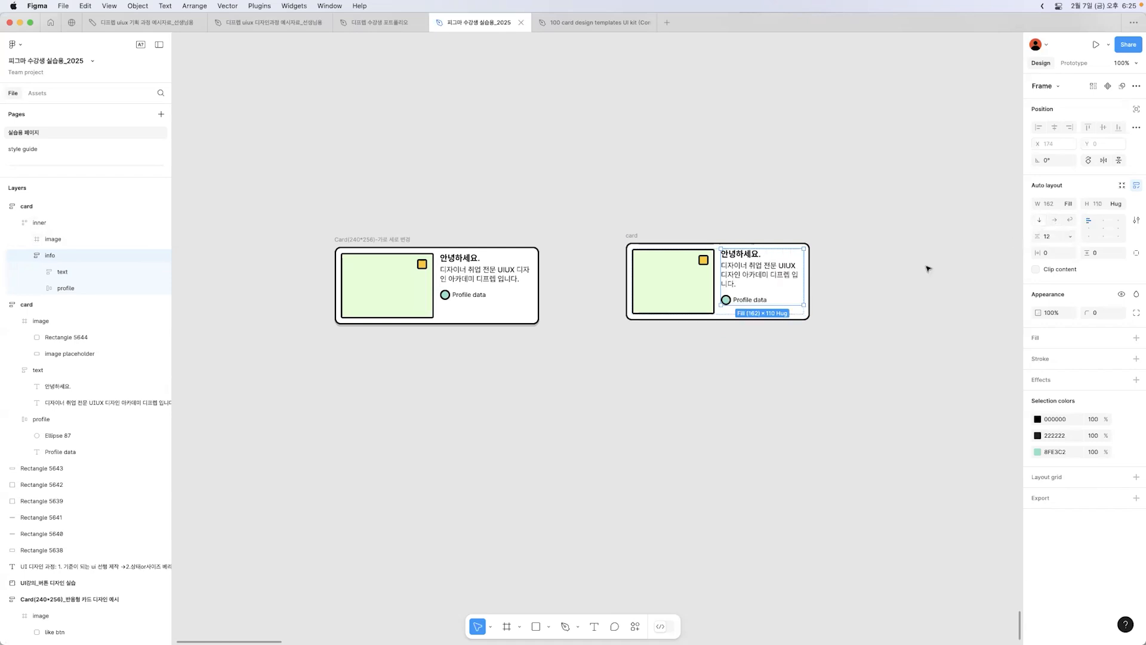
click(852, 300)
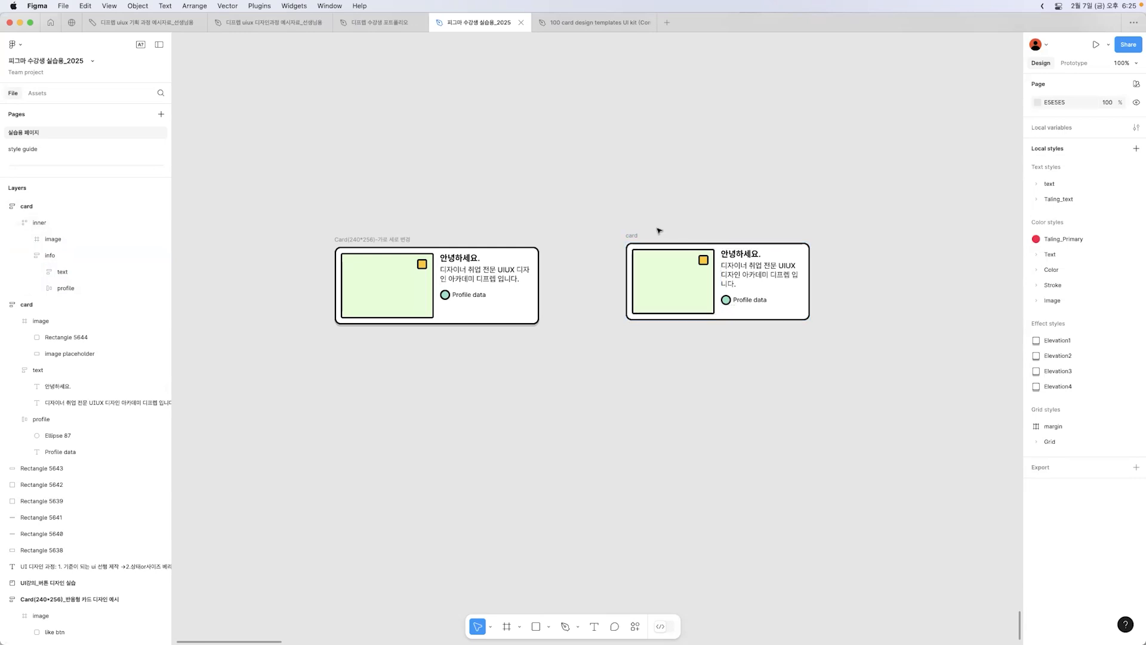
- Review the auto layout settings of the copied card's info, inner and card frames against the example card's inner frame
click(49, 255)
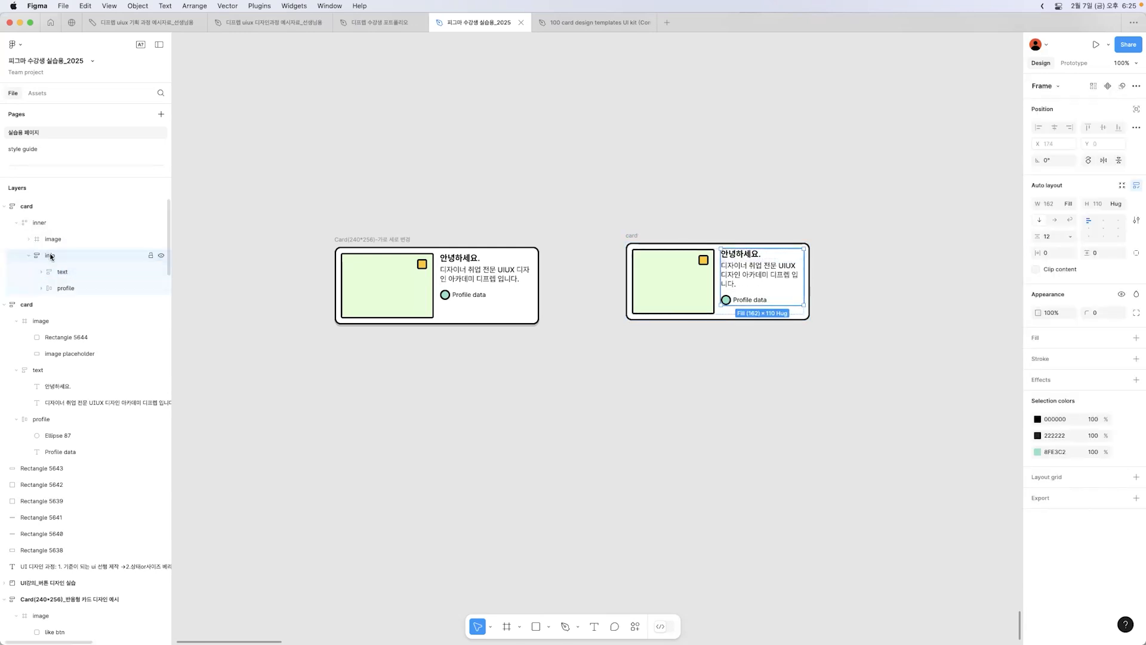
click(46, 226)
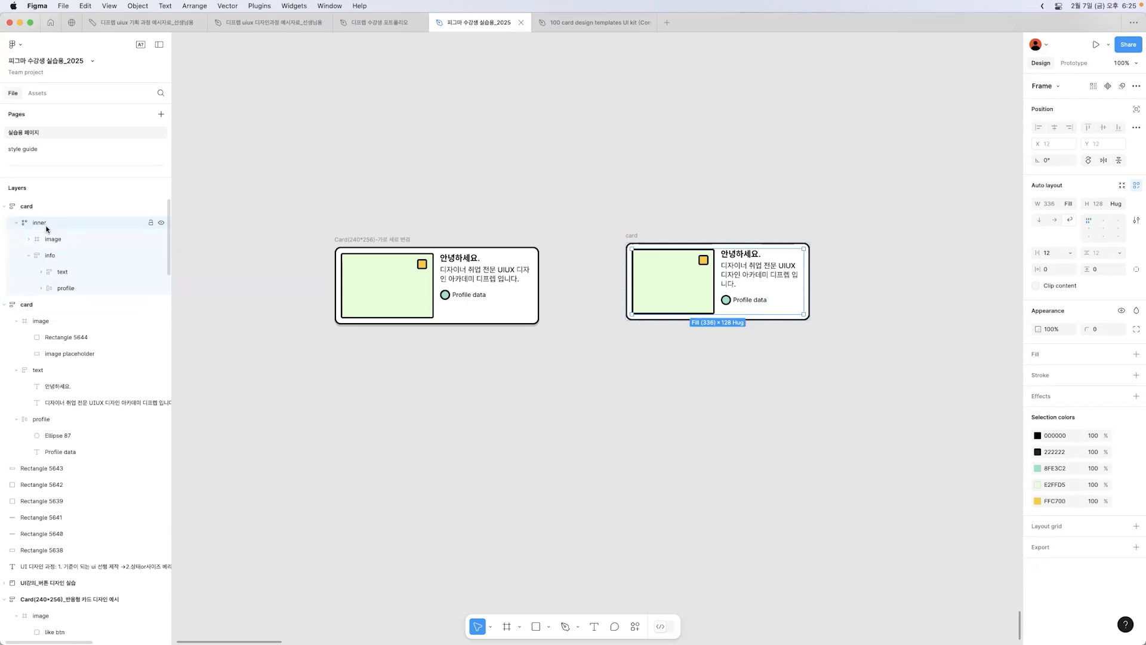
click(13, 206)
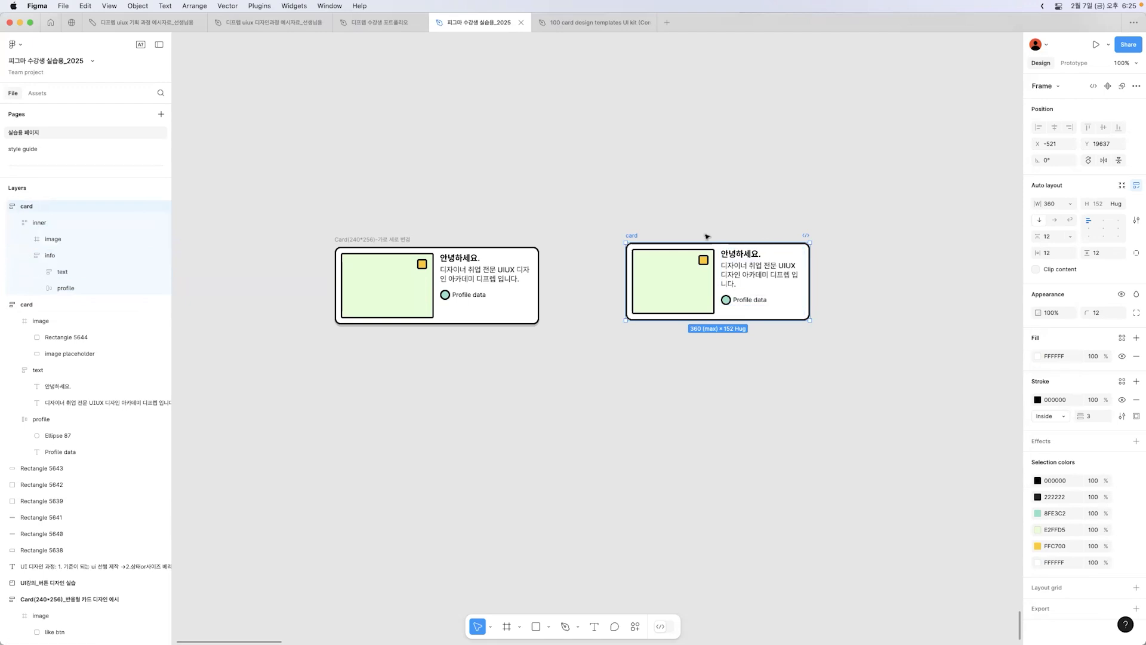
click(766, 281)
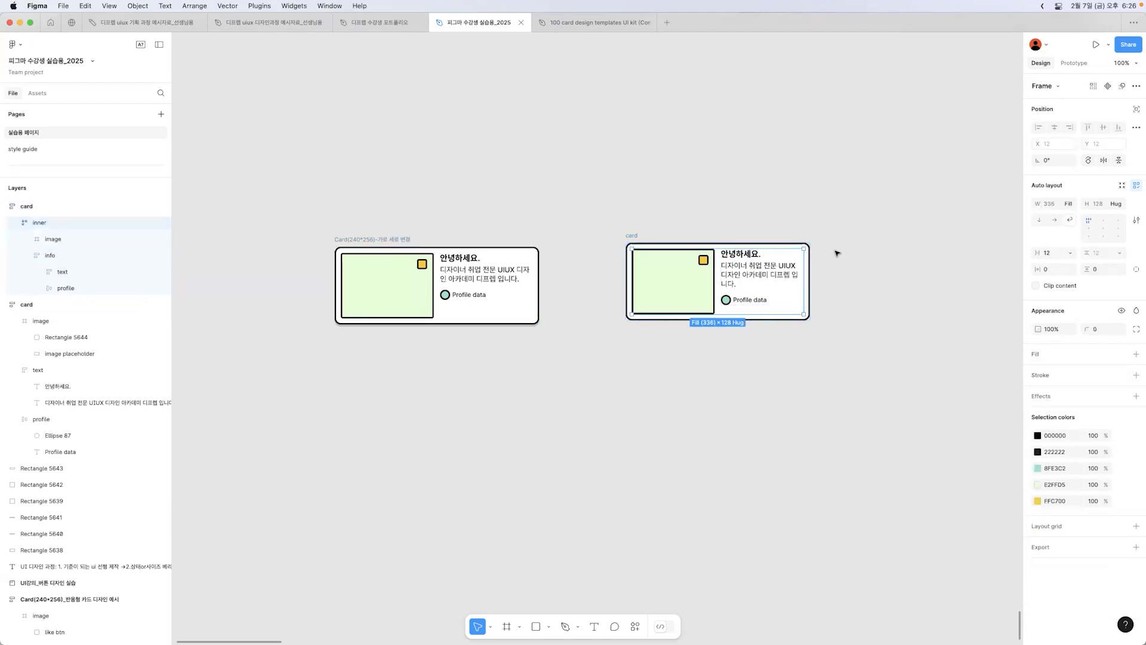
click(450, 263)
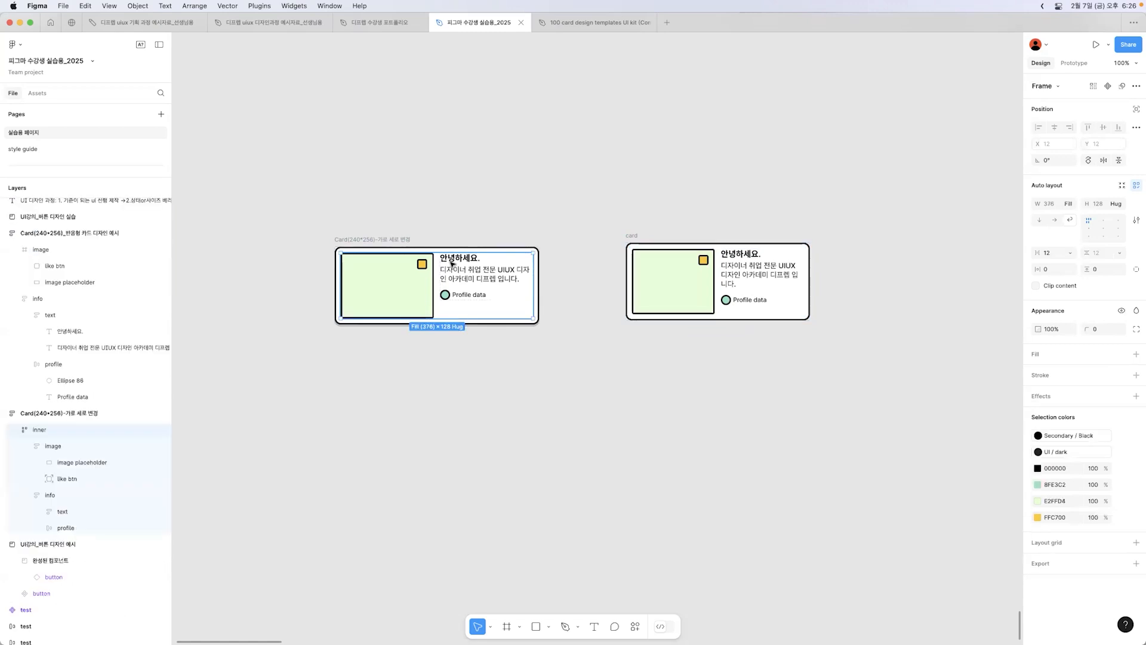
click(647, 242)
click(648, 243)
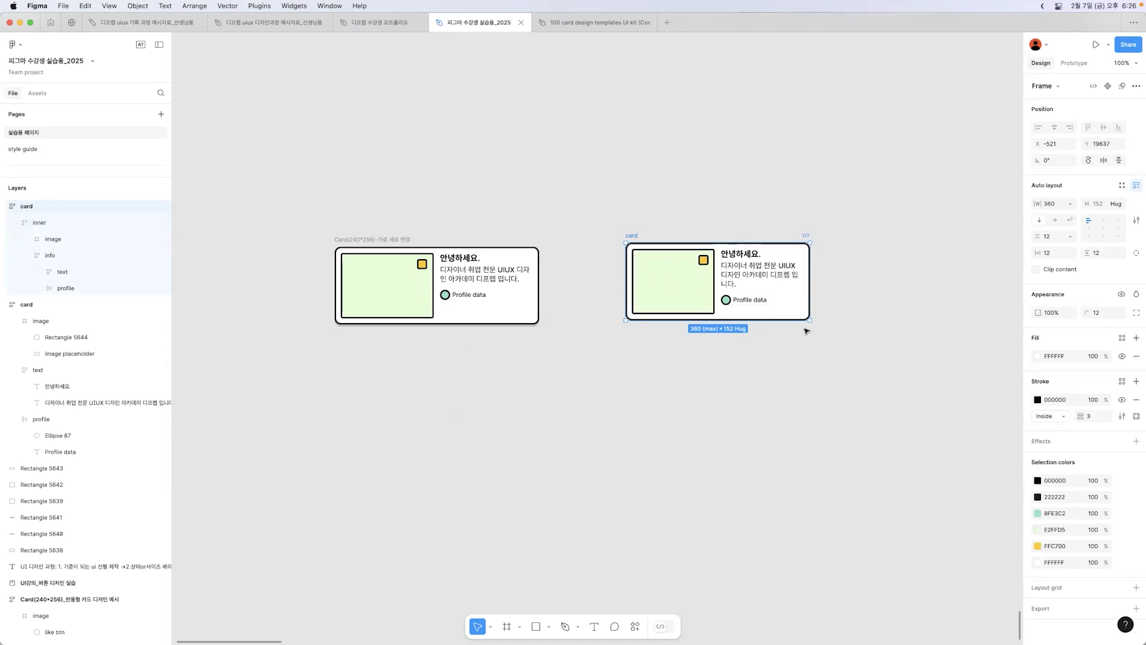
- Narrow the upper rebuilt card to its minimum width of 180 and inspect the image frame inside it
scroll(804, 328, up, 6)
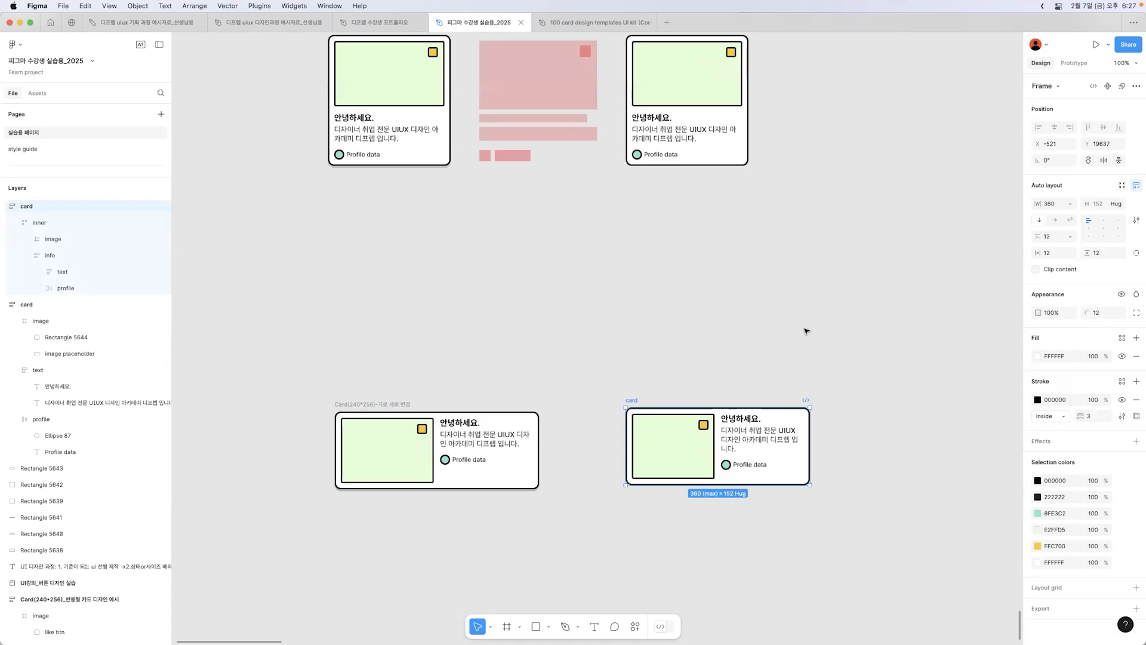
click(638, 250)
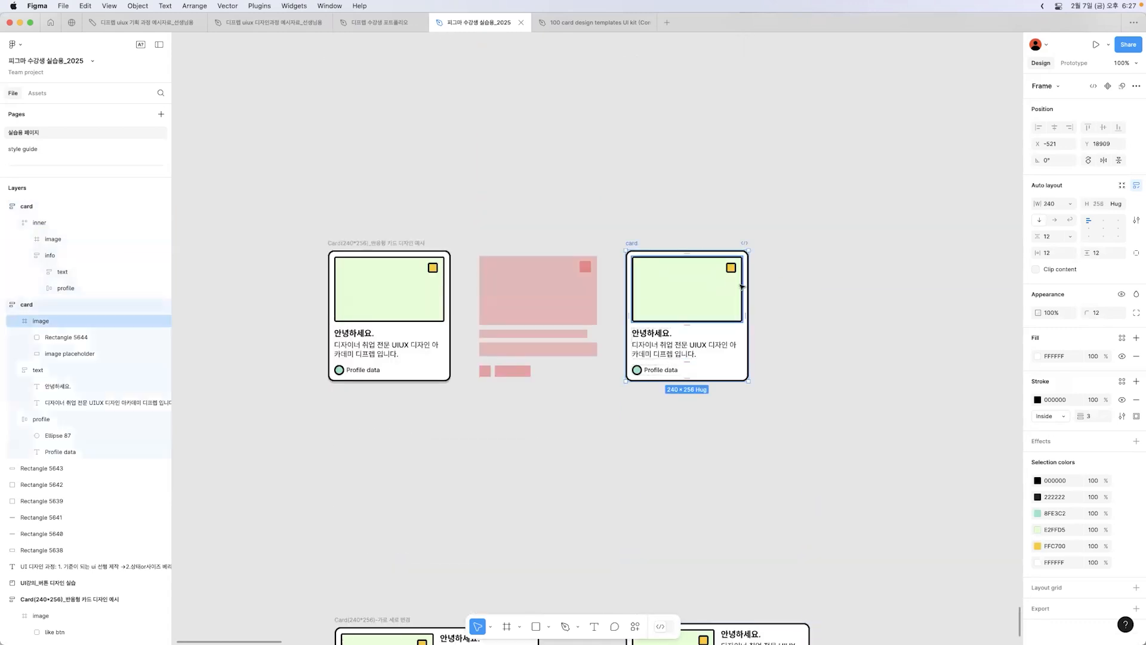
drag(746, 282, 715, 283)
click(676, 291)
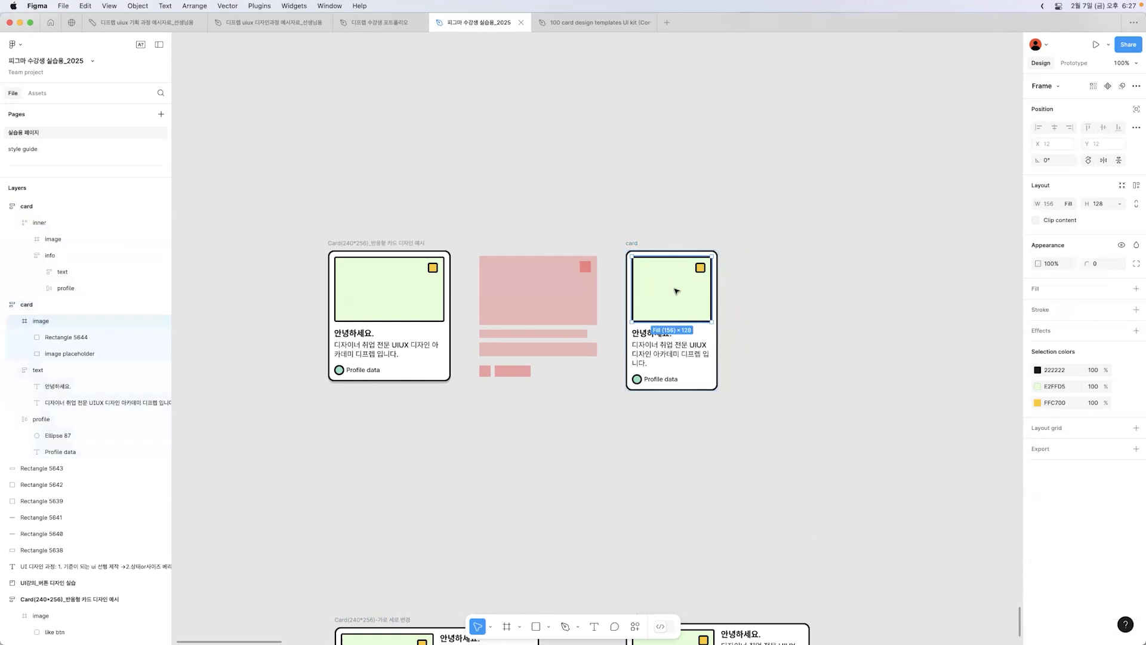
click(750, 268)
click(634, 245)
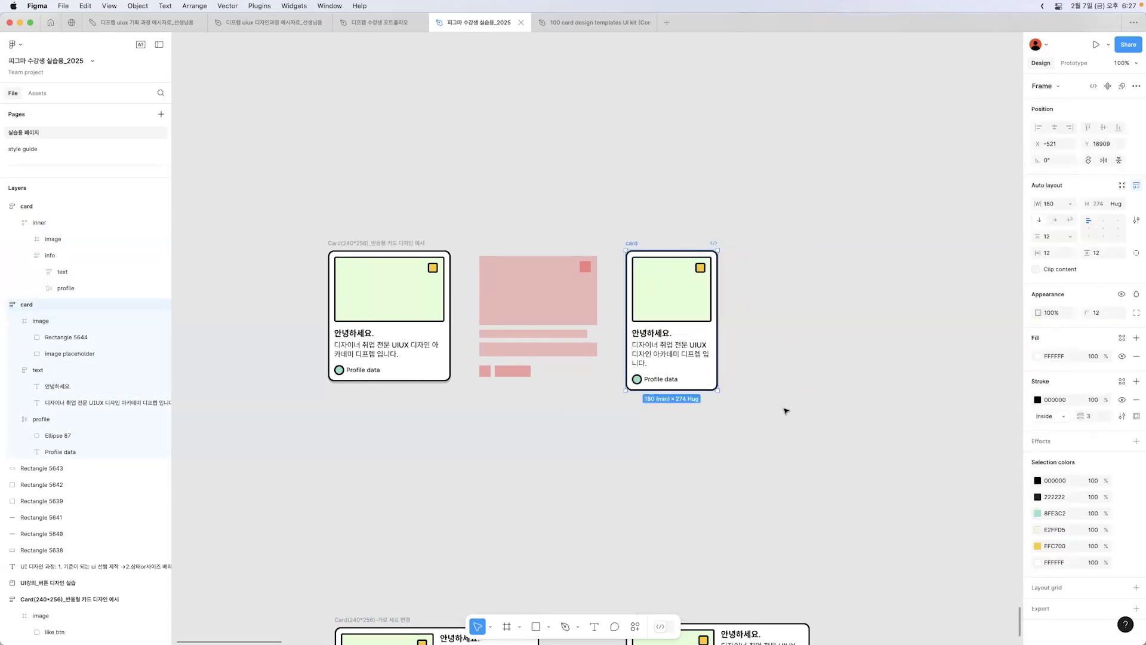
- Select the lower copied card's image frame and expand it in the layer list
scroll(775, 358, down, 5)
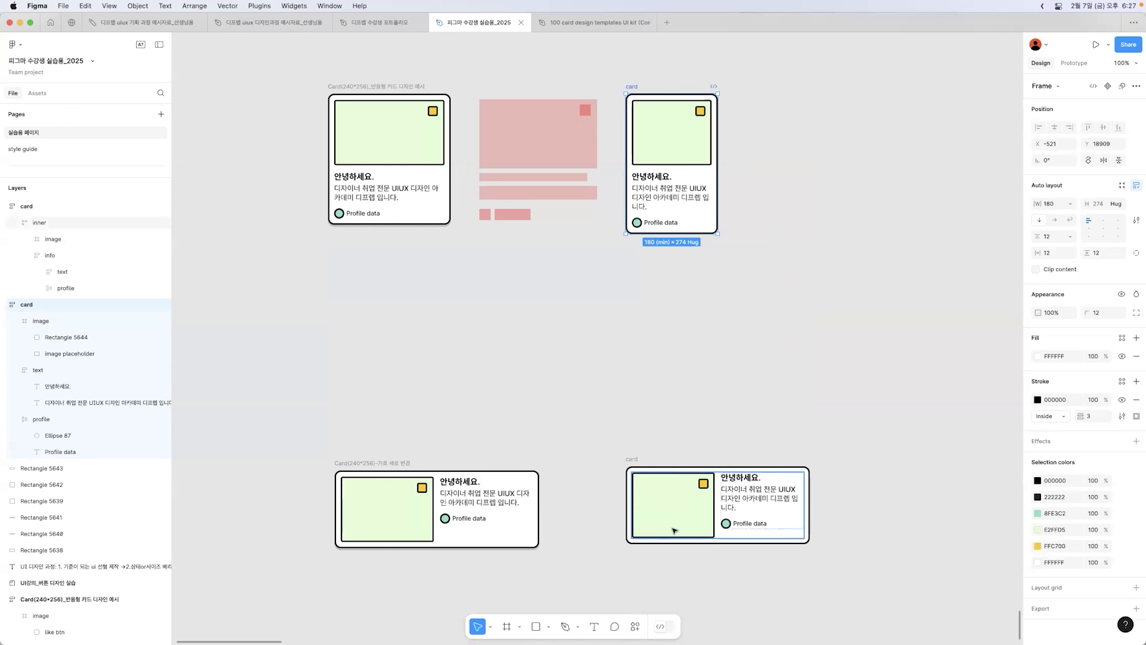
click(619, 416)
scroll(619, 417, down, 2)
click(630, 413)
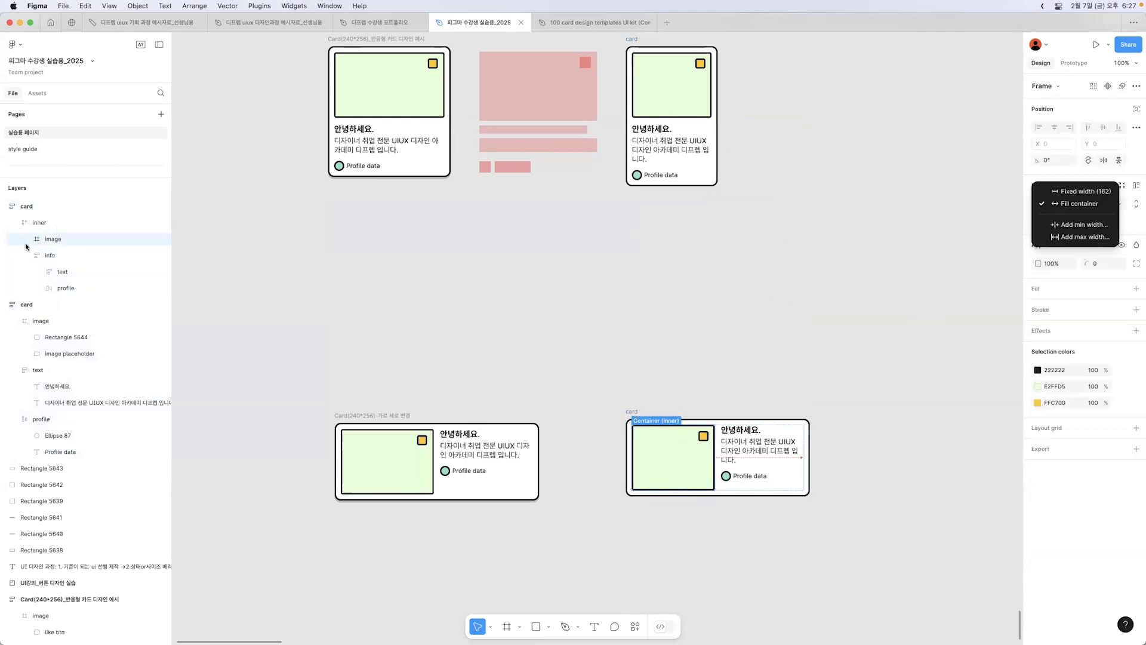
click(27, 243)
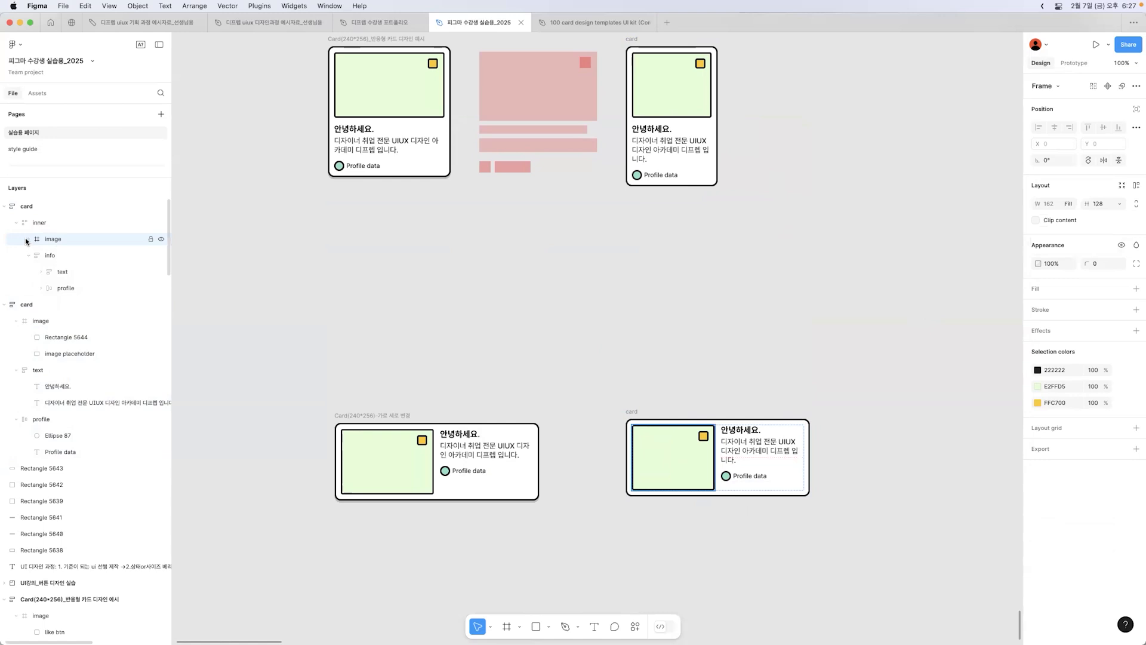
click(27, 239)
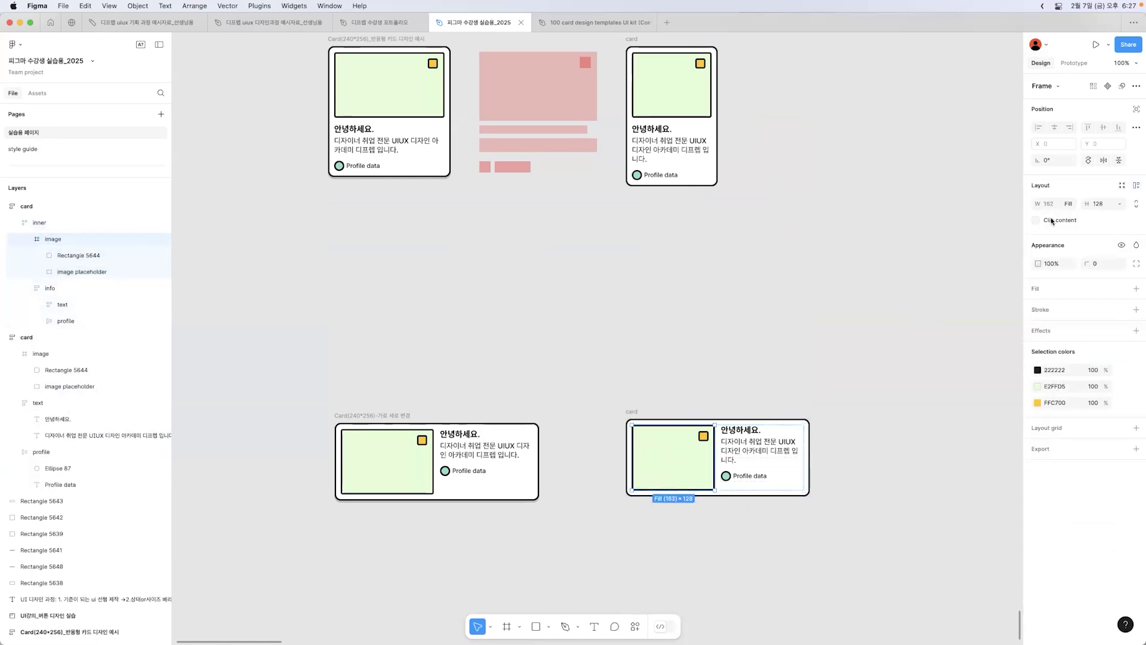
- Start adding a minimum width to the lower card's image frame and check the upper card's image frame width for reference
click(1067, 204)
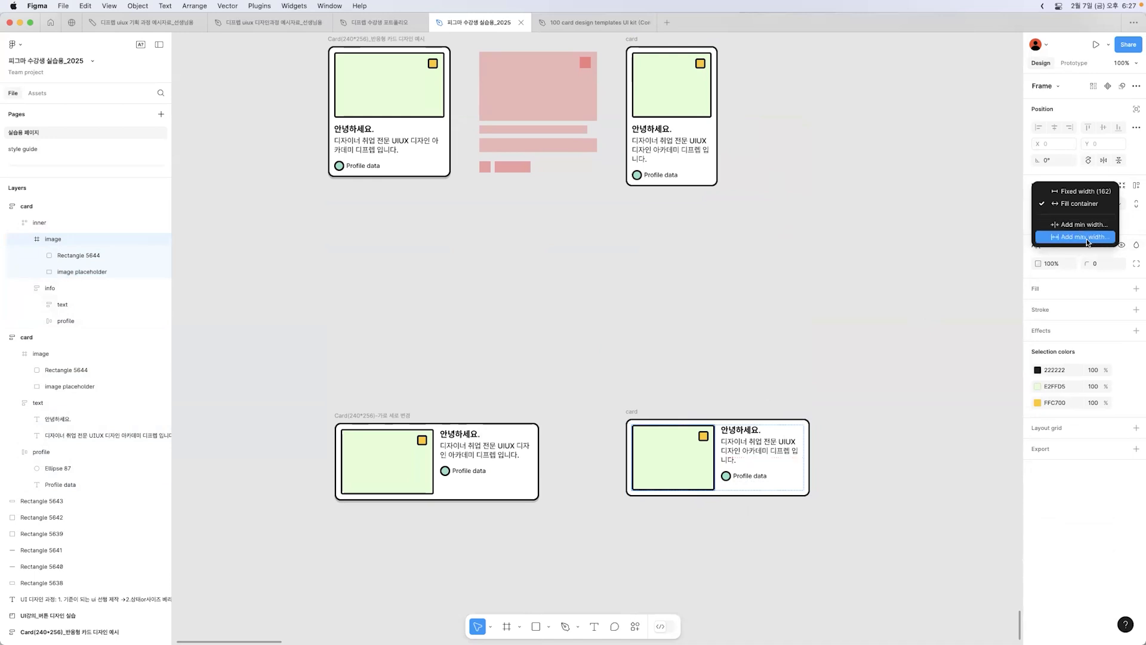
click(1089, 226)
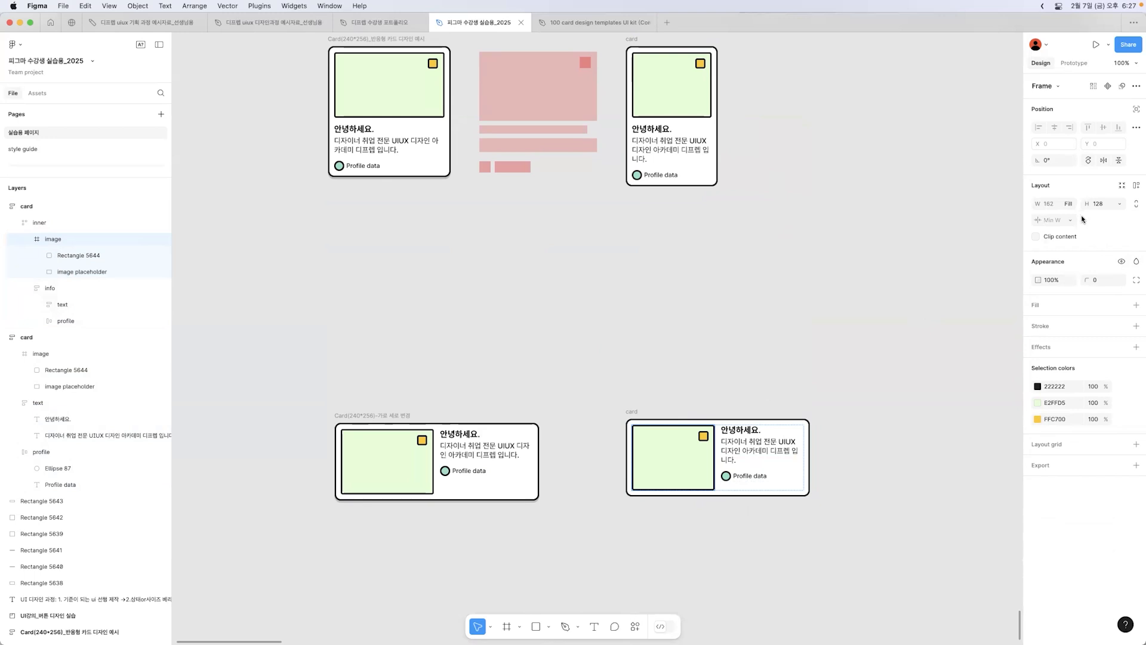
click(632, 41)
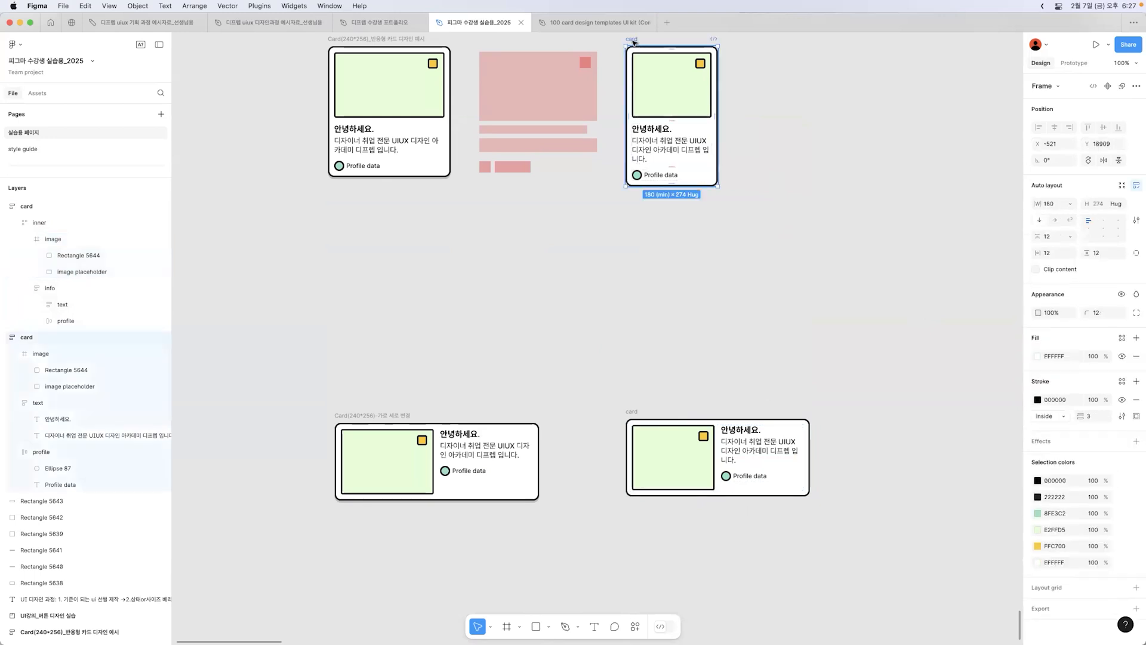
click(694, 69)
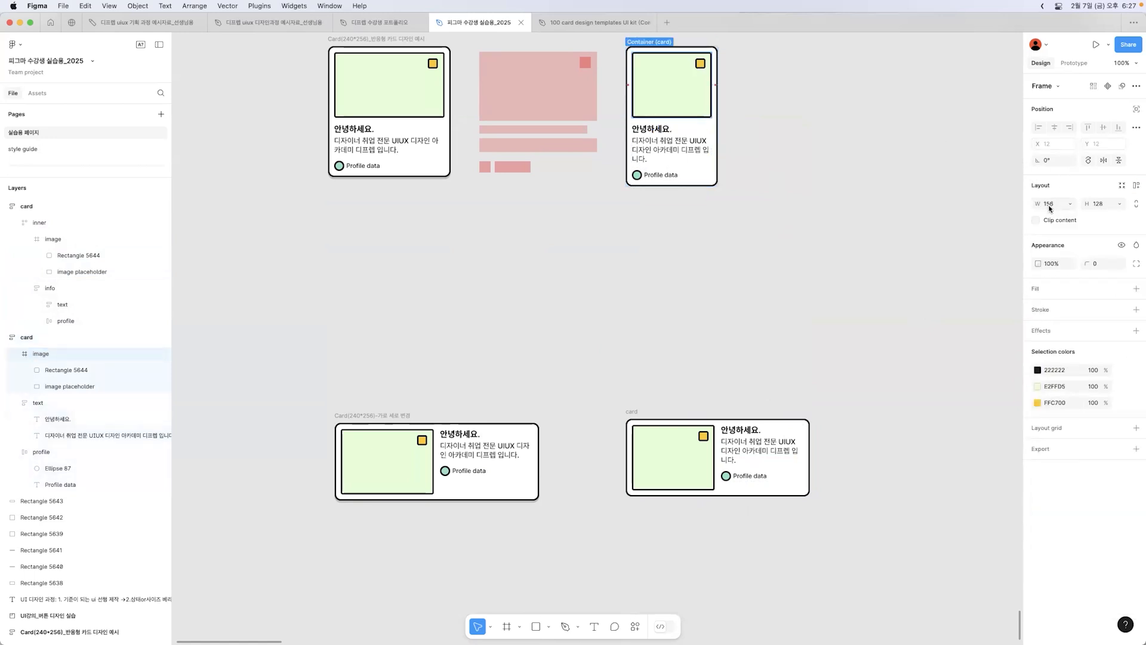
scroll(686, 155, up, 2)
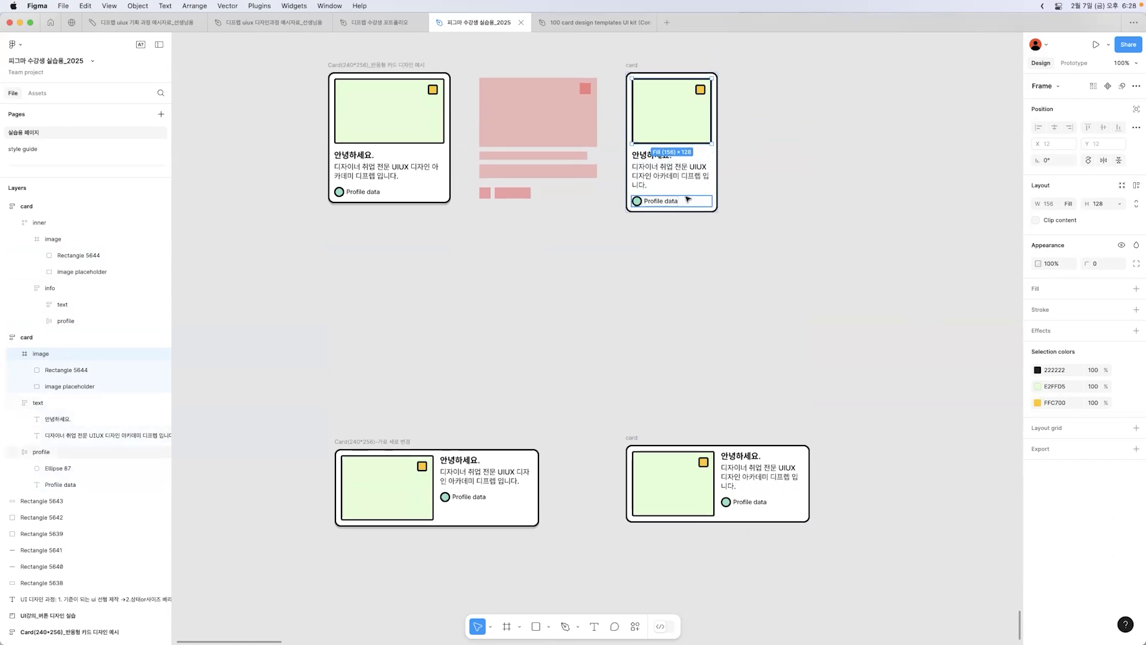
key(alt)
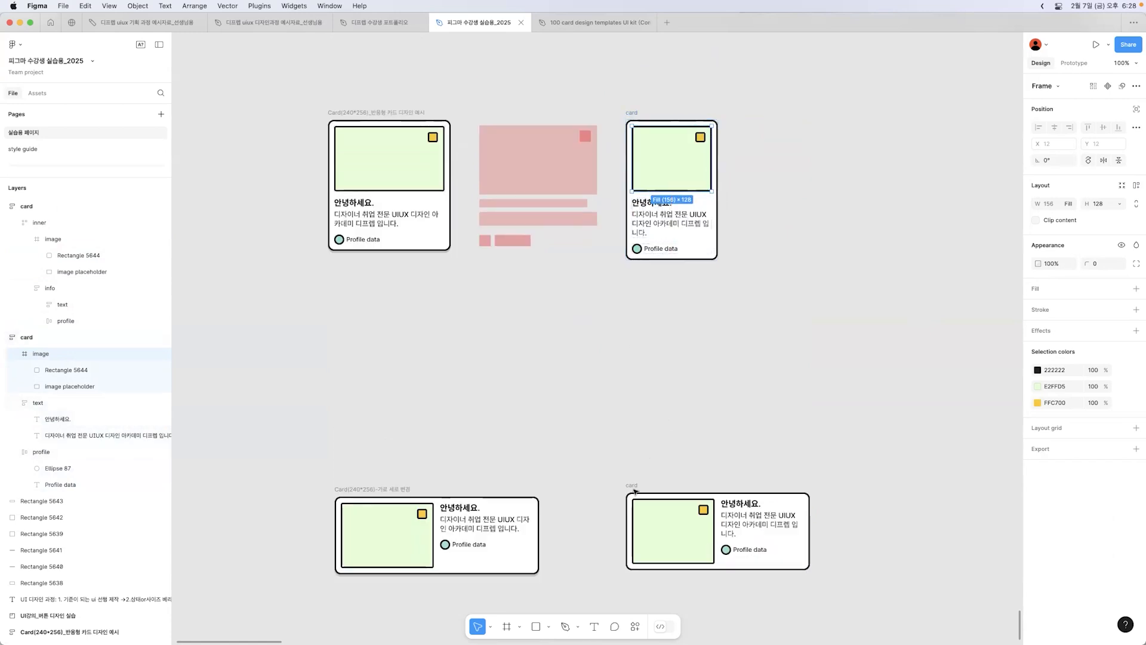
- Set the width of the lower card's image frame to 180-24
click(676, 559)
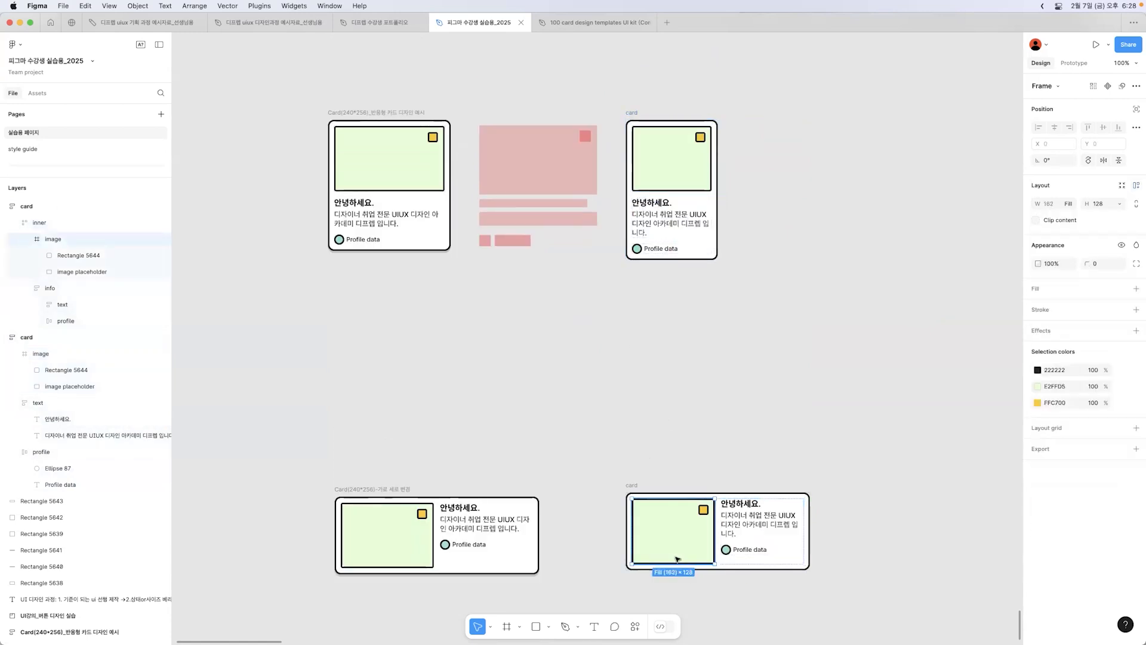
click(1055, 206)
text(1)
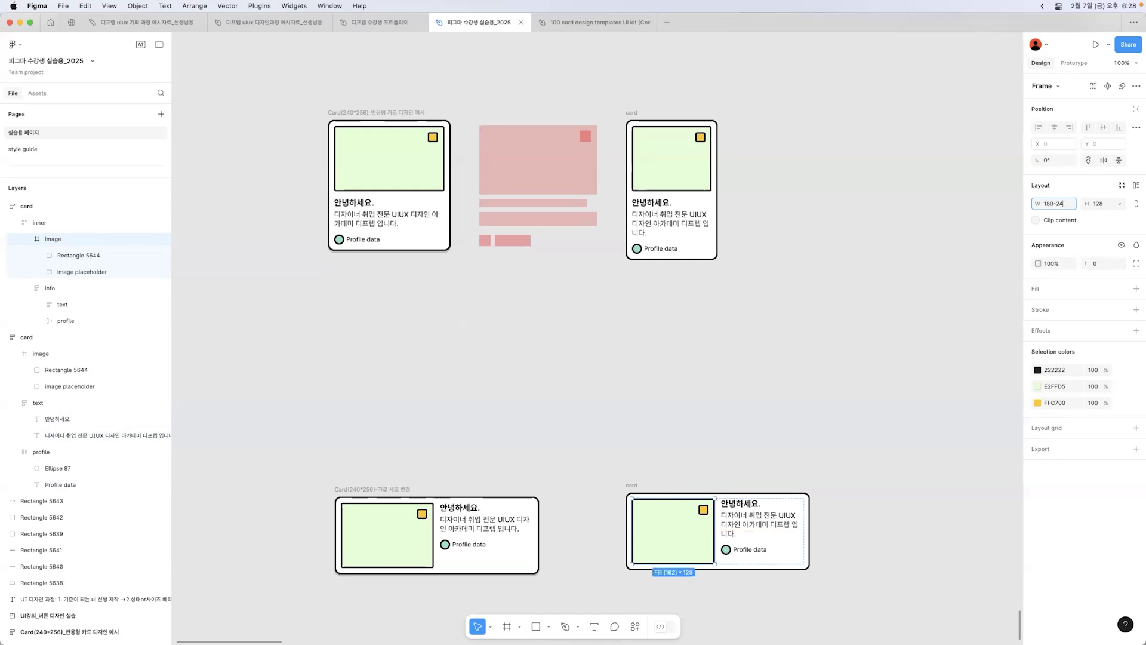
text(80-24)
key(Return)
- Add a minimum width of 156 to the lower card's image frame
scroll(844, 354, down, 3)
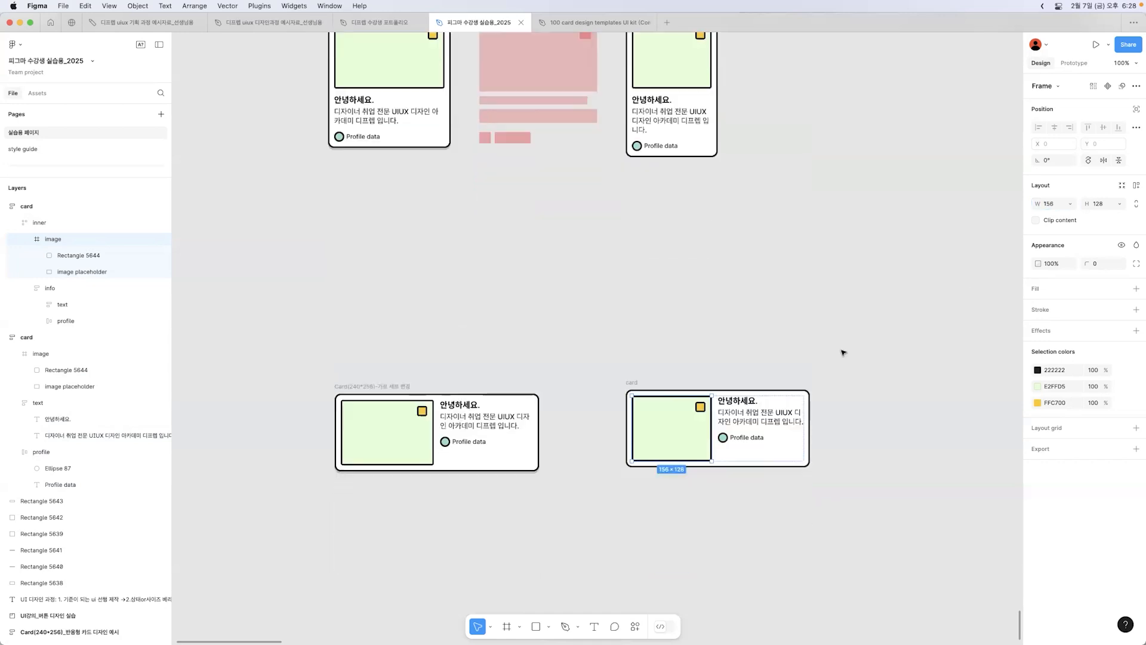
click(1069, 204)
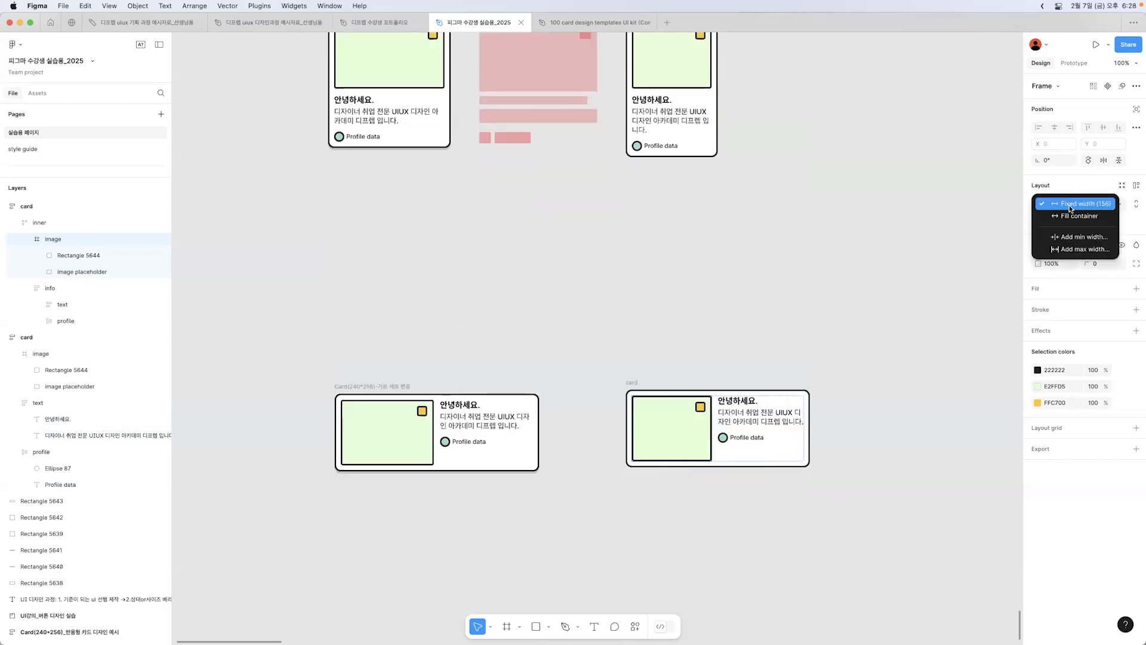
click(1071, 237)
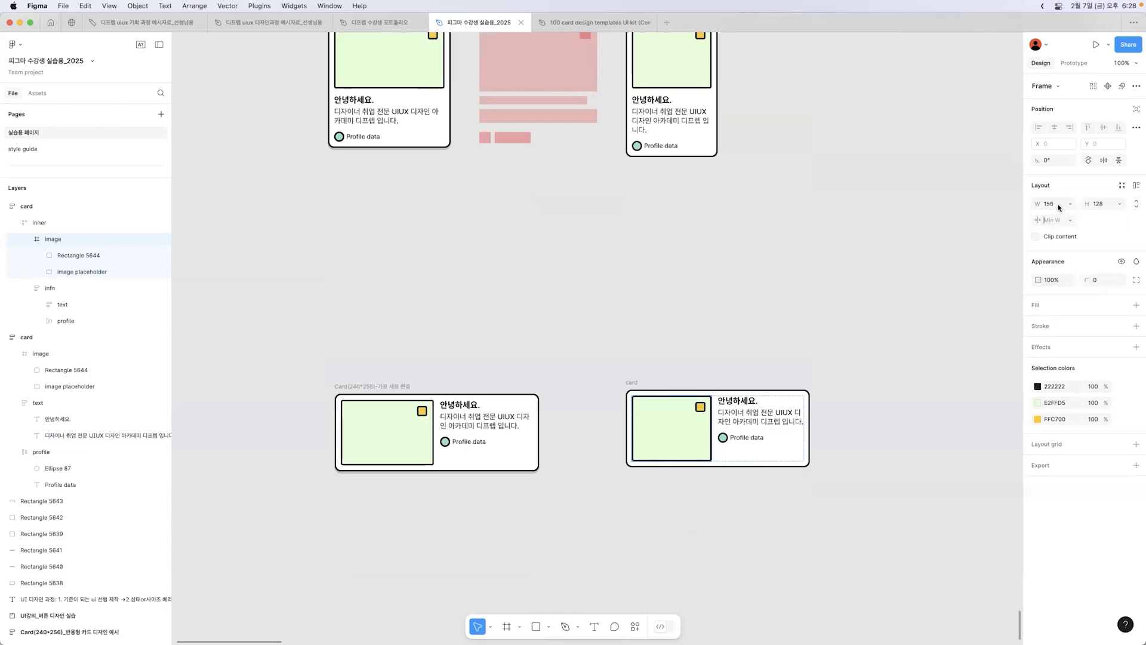
- Test resizing the lower card, set its maximum width to 400, widen it to 400 and select its image frame
click(632, 384)
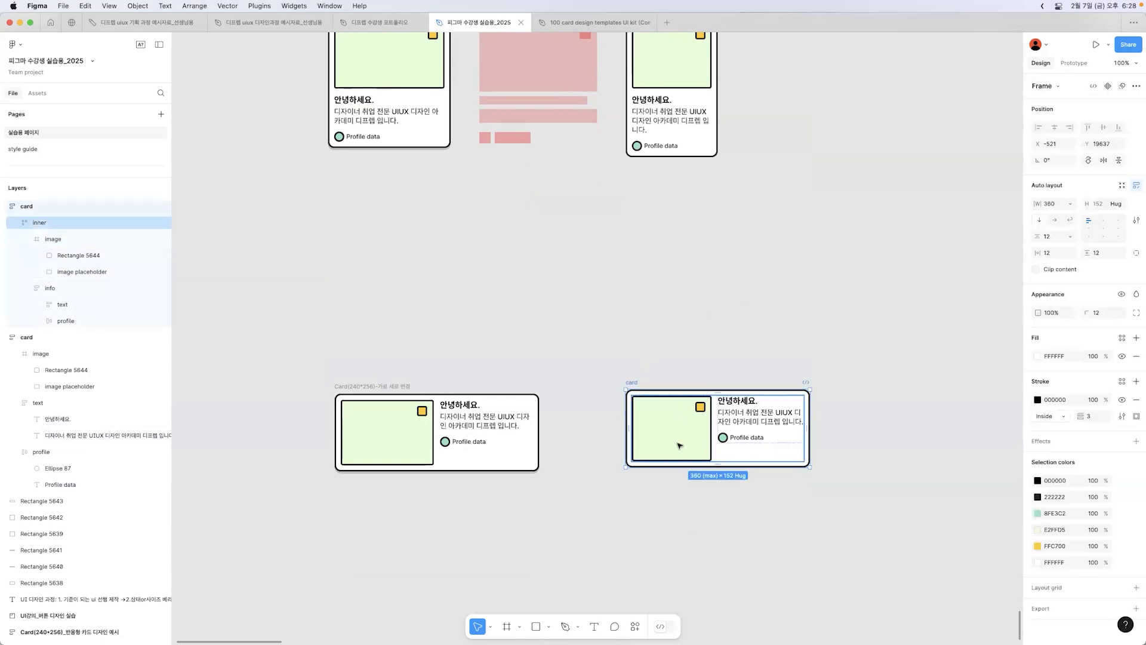
drag(794, 421, 662, 407)
drag(756, 407, 897, 403)
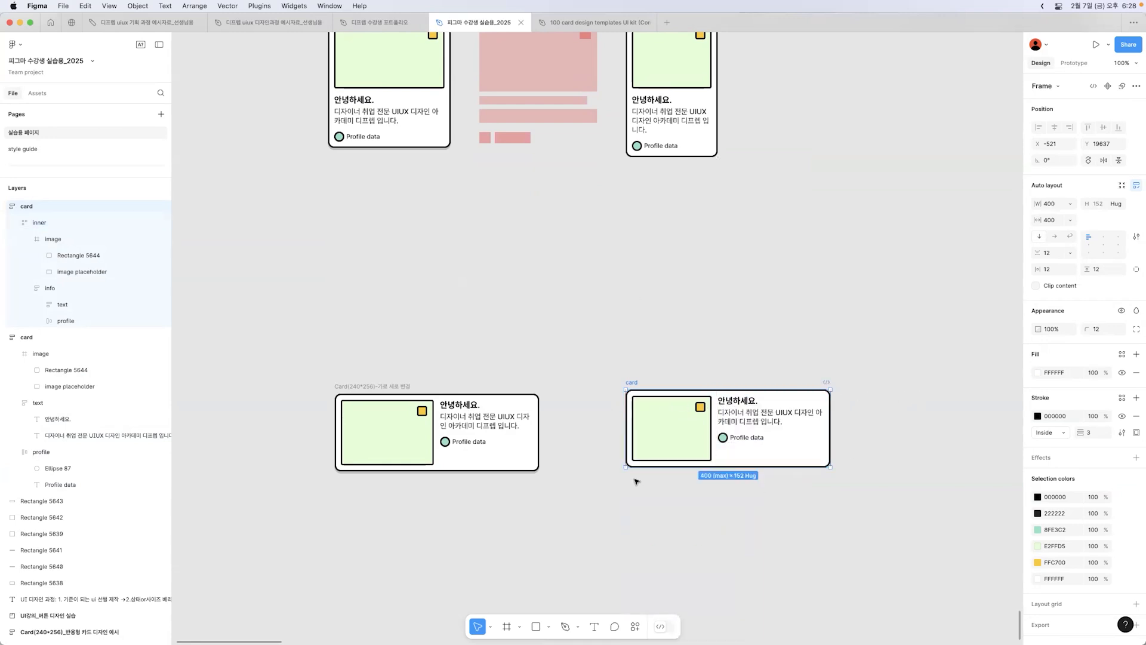
drag(808, 425, 840, 394)
double_click(670, 437)
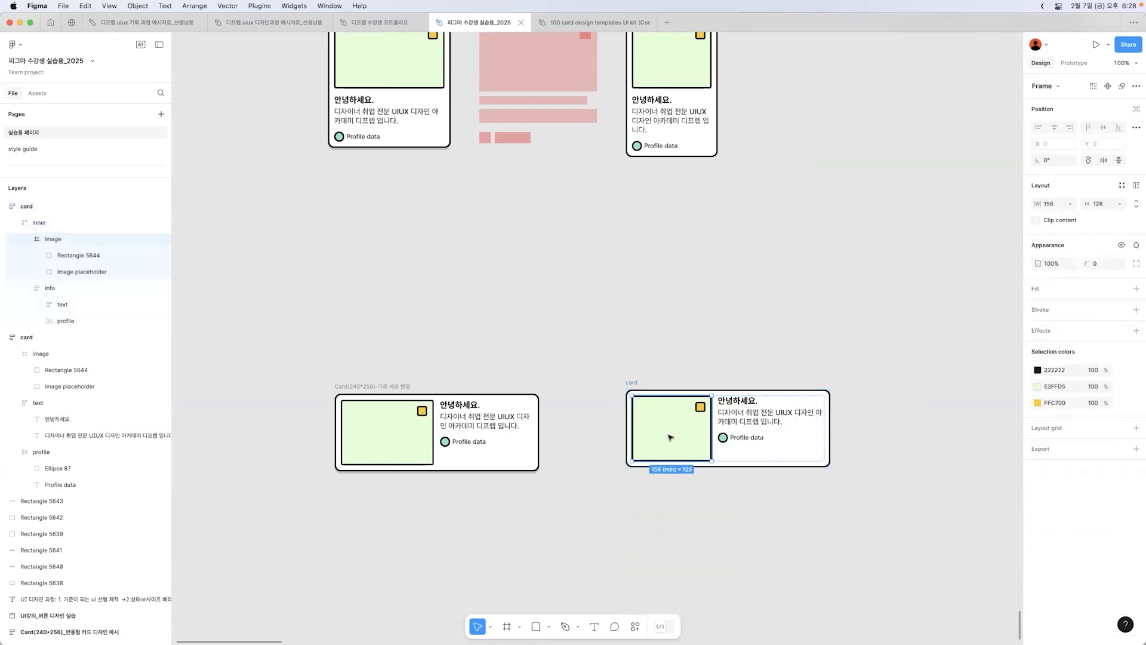
- Test the width limits by widening the lower card and narrowing the upper card
click(633, 382)
drag(828, 399, 874, 399)
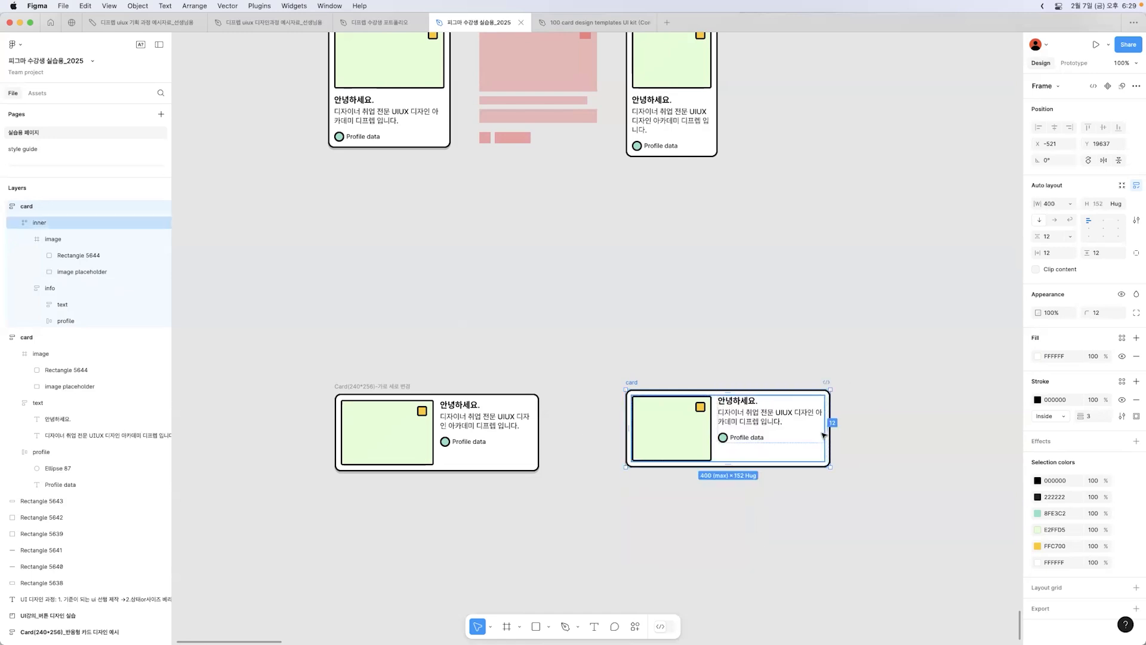
scroll(610, 346, up, 3)
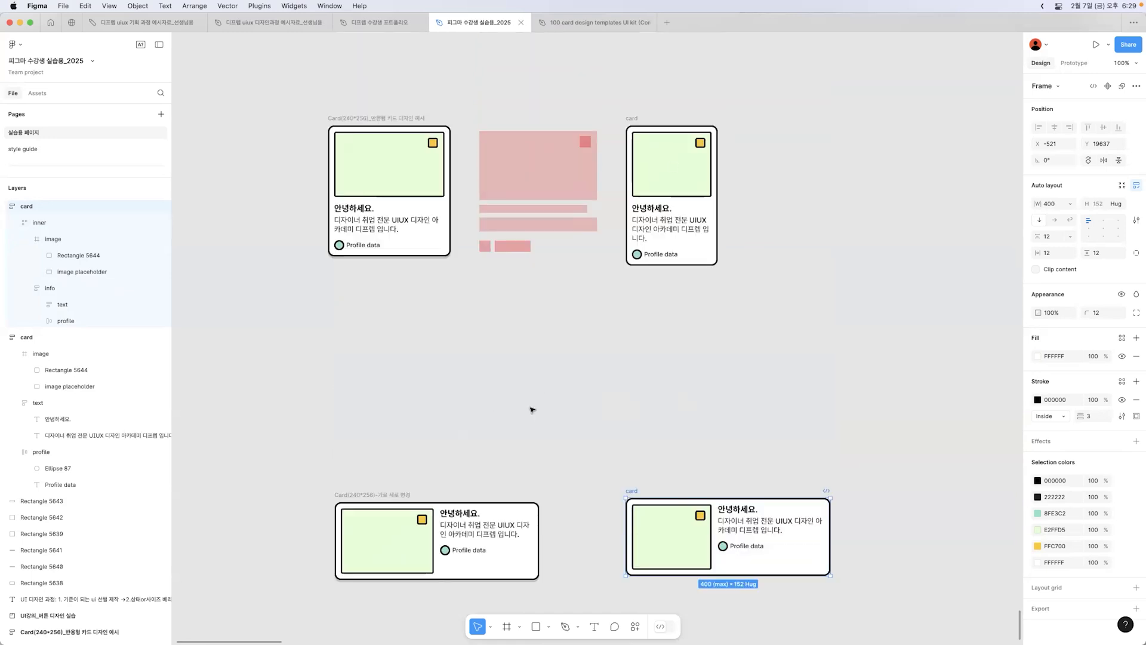
click(715, 180)
drag(716, 180, 683, 153)
scroll(748, 323, down, 3)
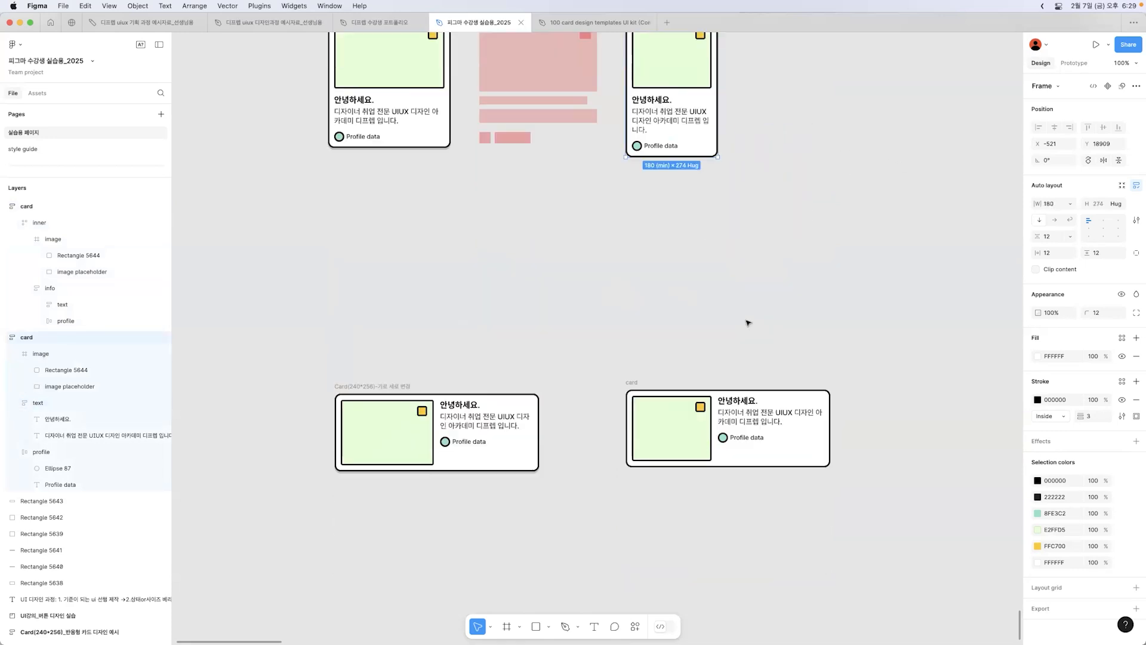
- Set the maximum width of the lower card to 360
click(631, 382)
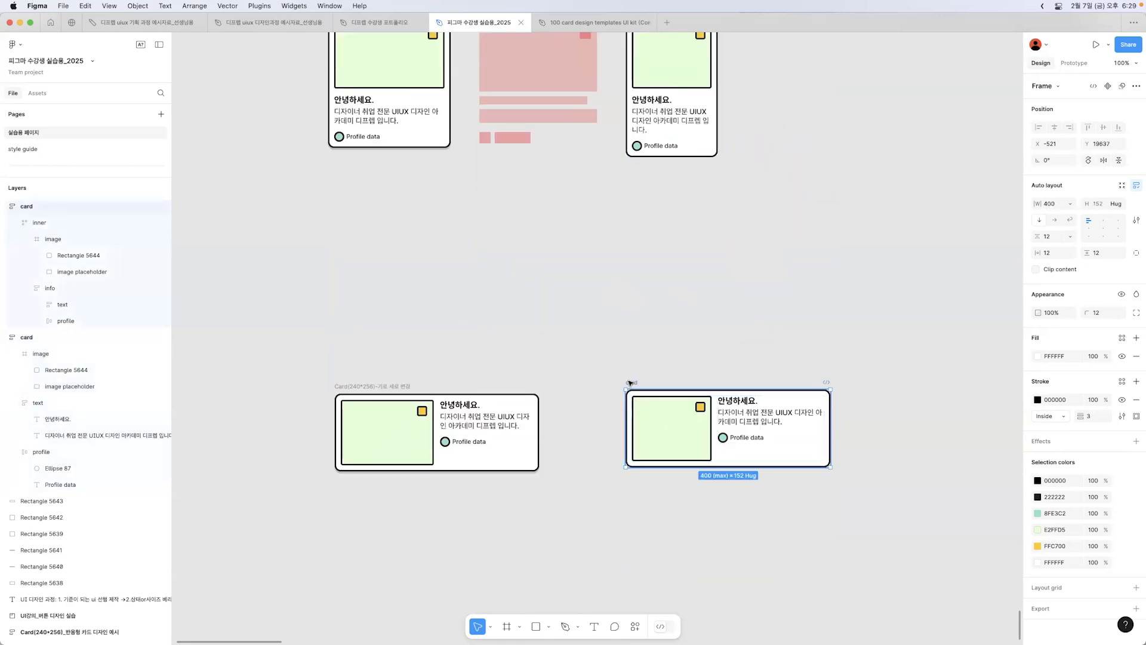
click(1069, 203)
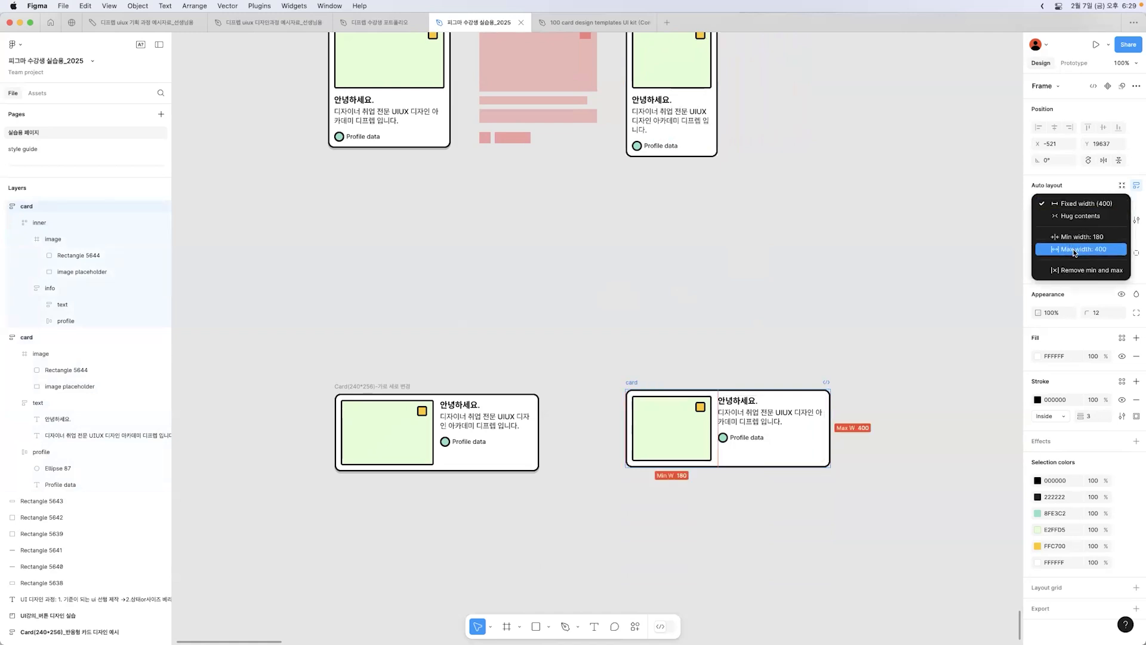
click(1074, 250)
text(360)
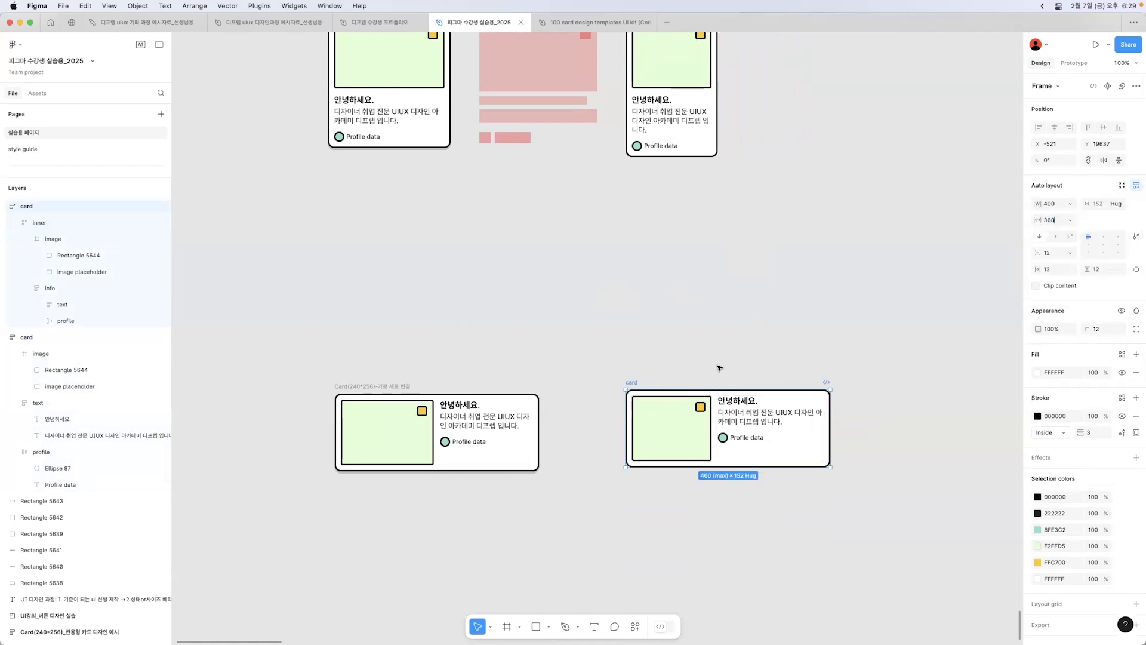
key(Return)
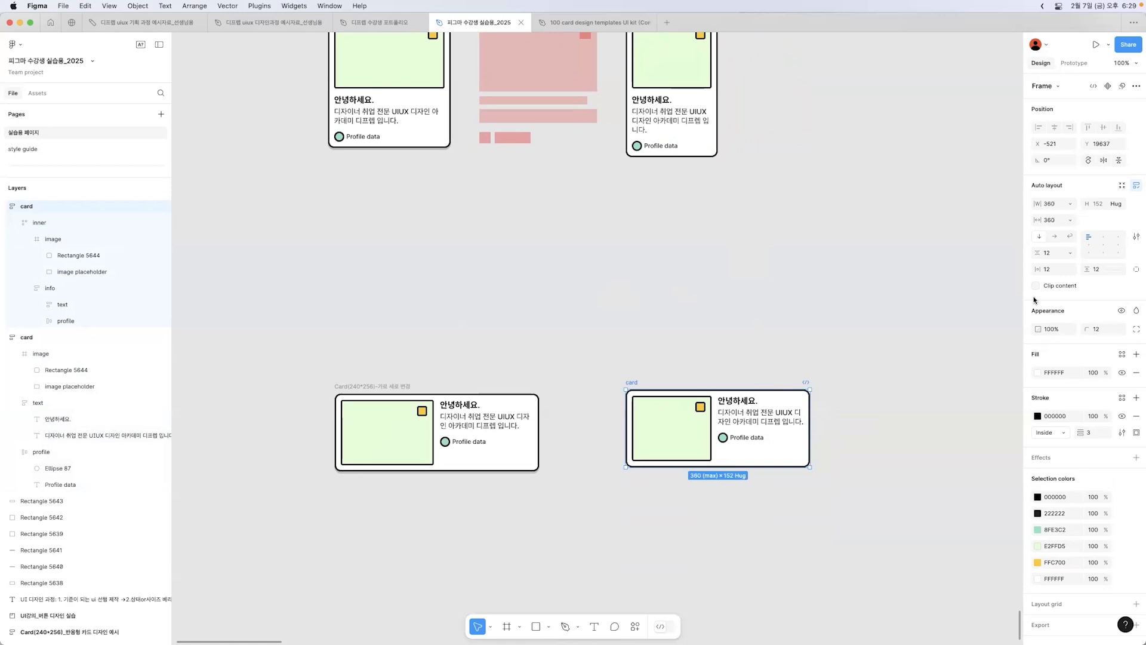
- Set the maximum width of the lower card to 460
click(1068, 220)
click(1062, 222)
drag(1062, 222, 1036, 220)
text(460)
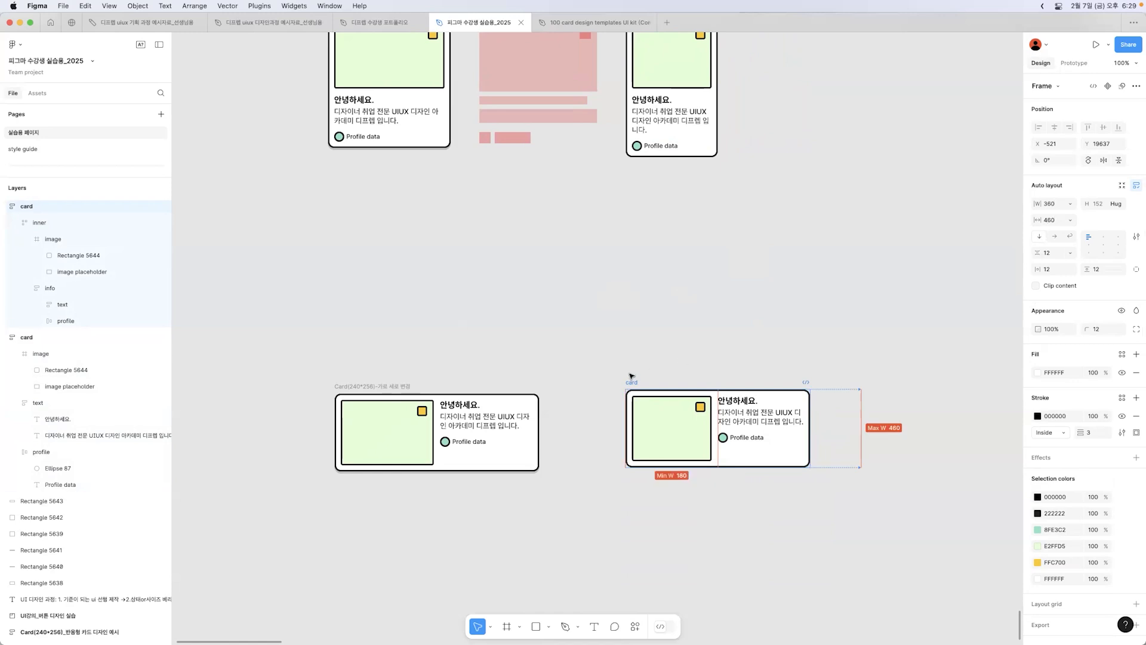
key(Return)
- Test resizing the lower card narrower and wider, and inspect the image placeholder inside it
drag(809, 412, 666, 471)
key(super+z)
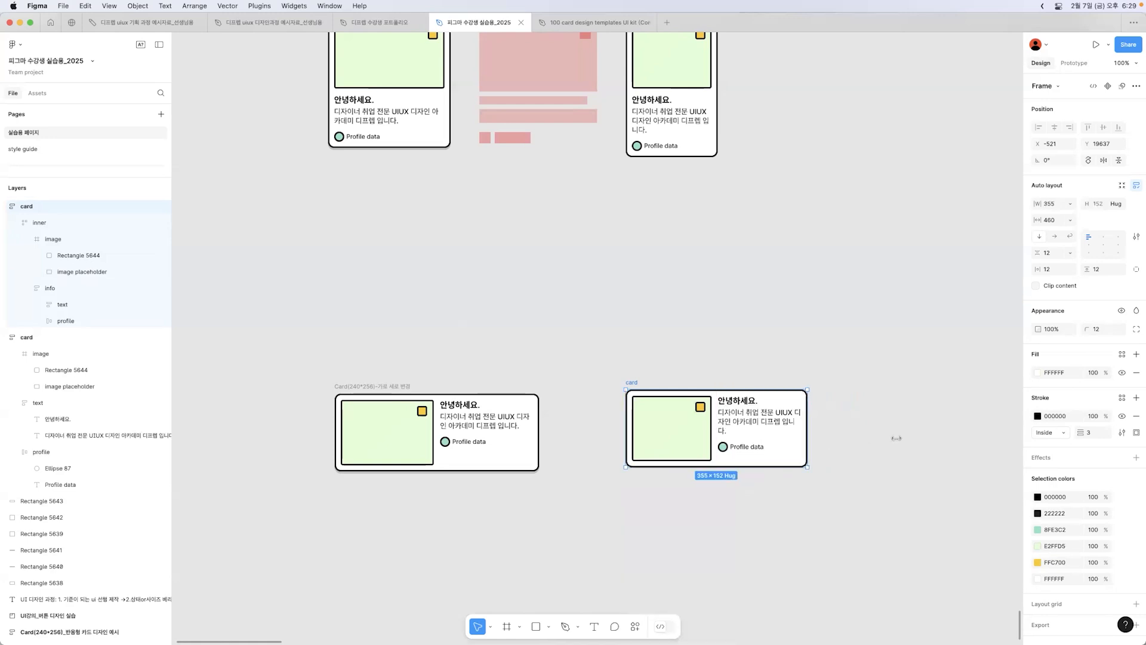
click(666, 438)
click(667, 441)
click(667, 441)
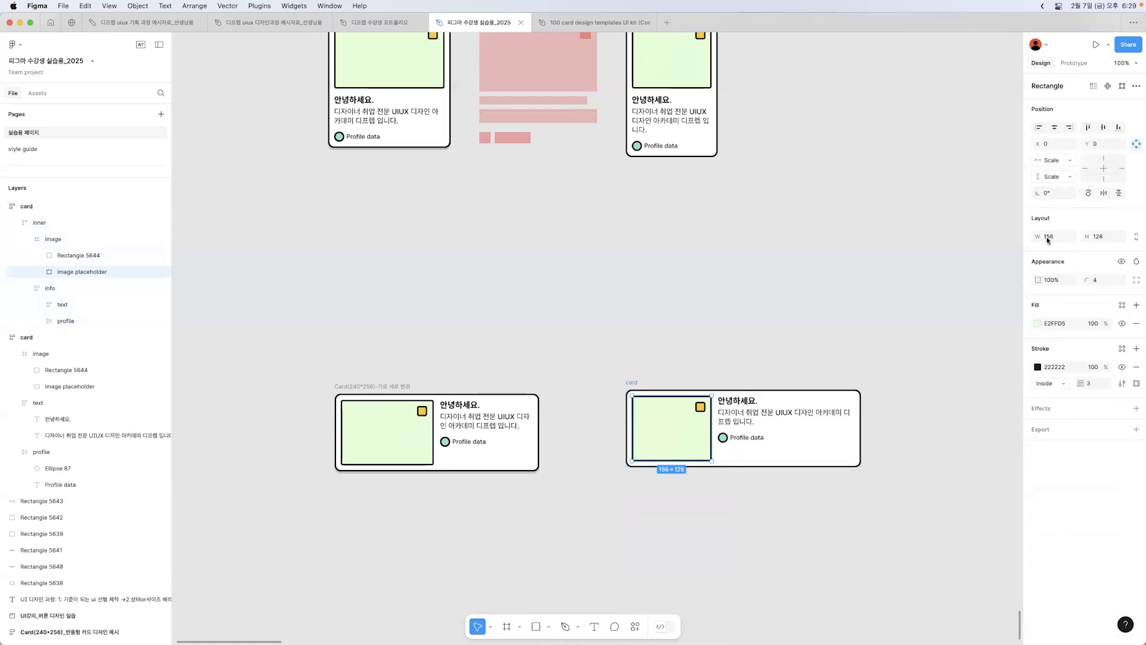
click(861, 401)
drag(798, 412, 854, 400)
click(682, 448)
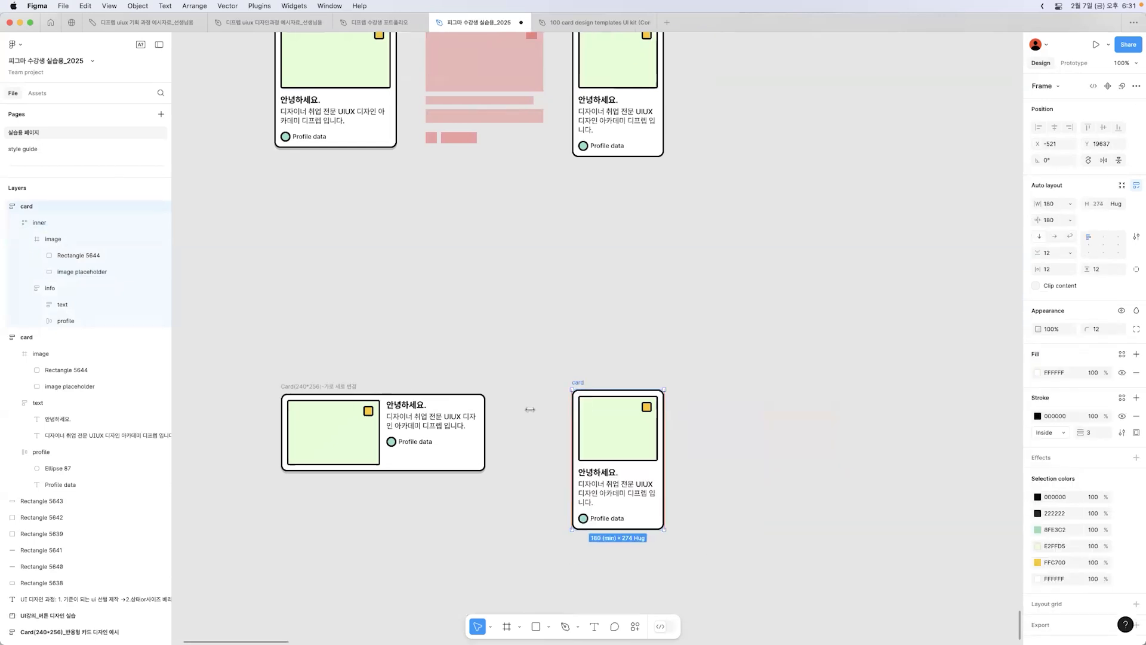
- Test the lower card's wrapping by widening it to 379, narrowing it to 180 and widening it to 311
drag(663, 411, 766, 388)
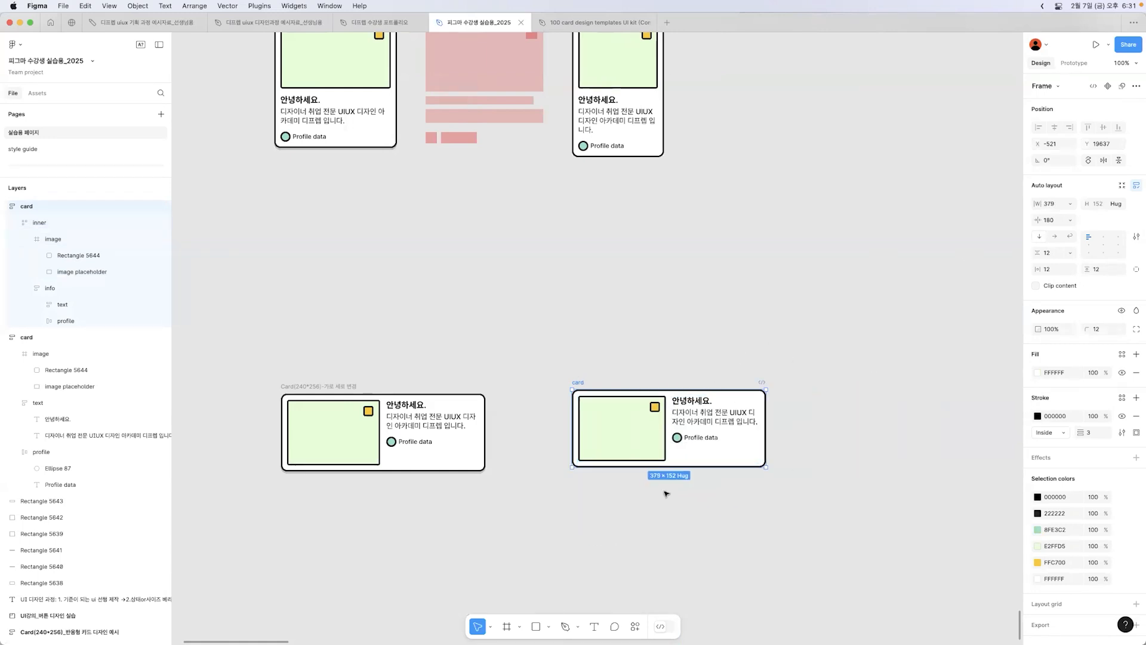
double_click(603, 419)
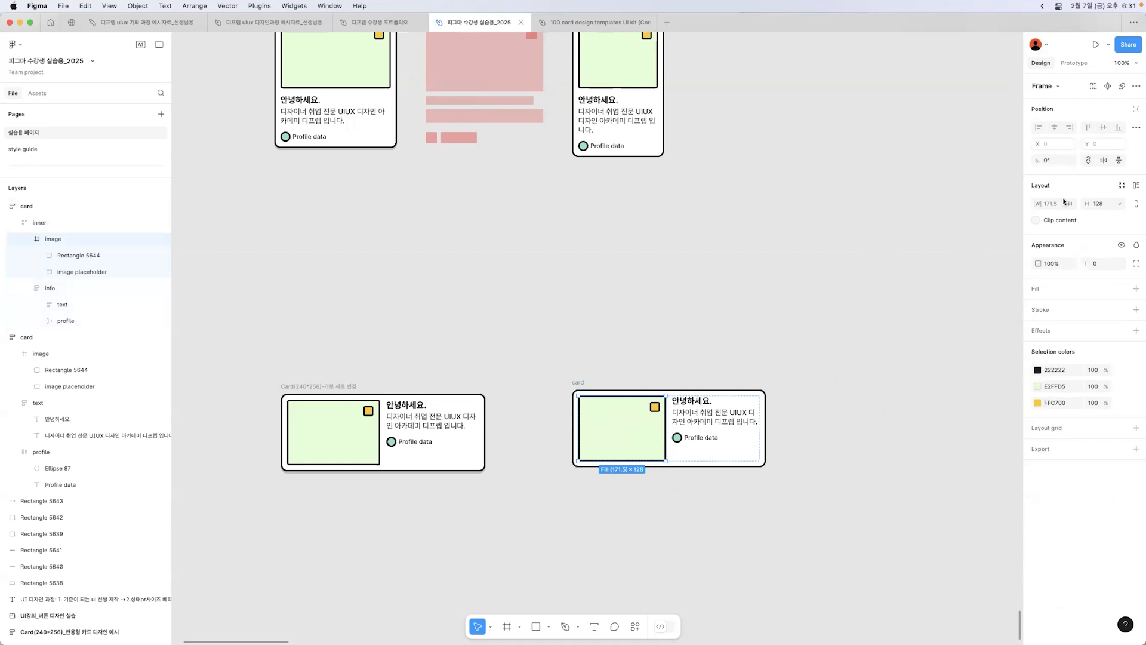
click(580, 388)
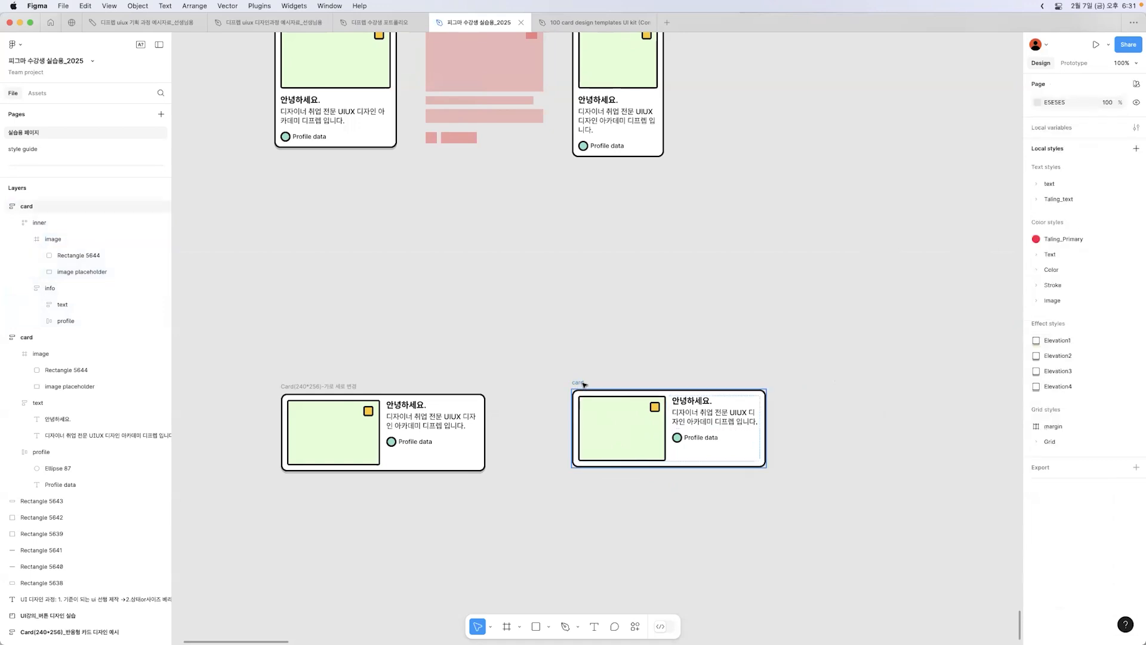
drag(765, 407, 642, 434)
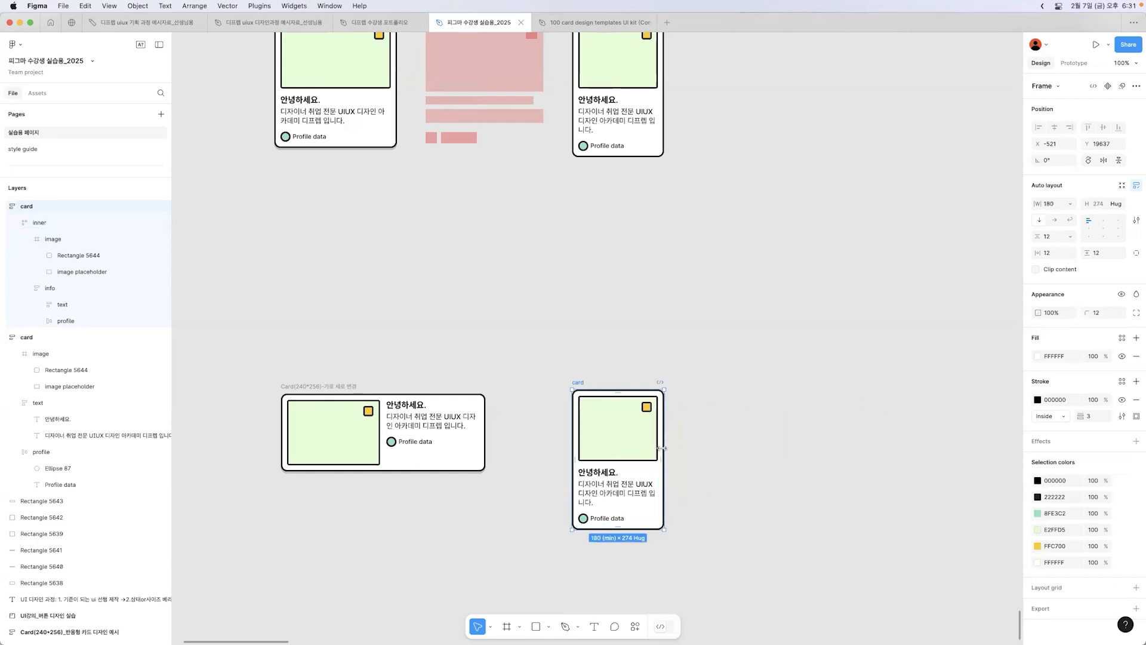
drag(668, 447, 730, 408)
- Select the lower card's image frame and show its minimum and maximum width settings
double_click(611, 433)
double_click(612, 433)
click(1070, 206)
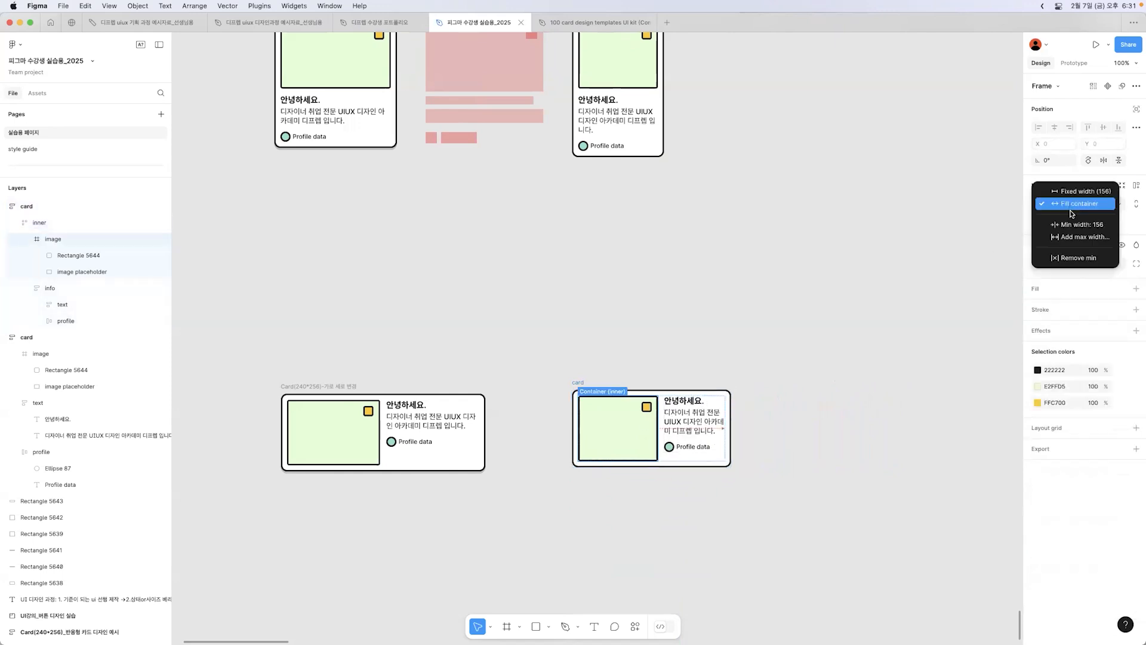
click(1071, 238)
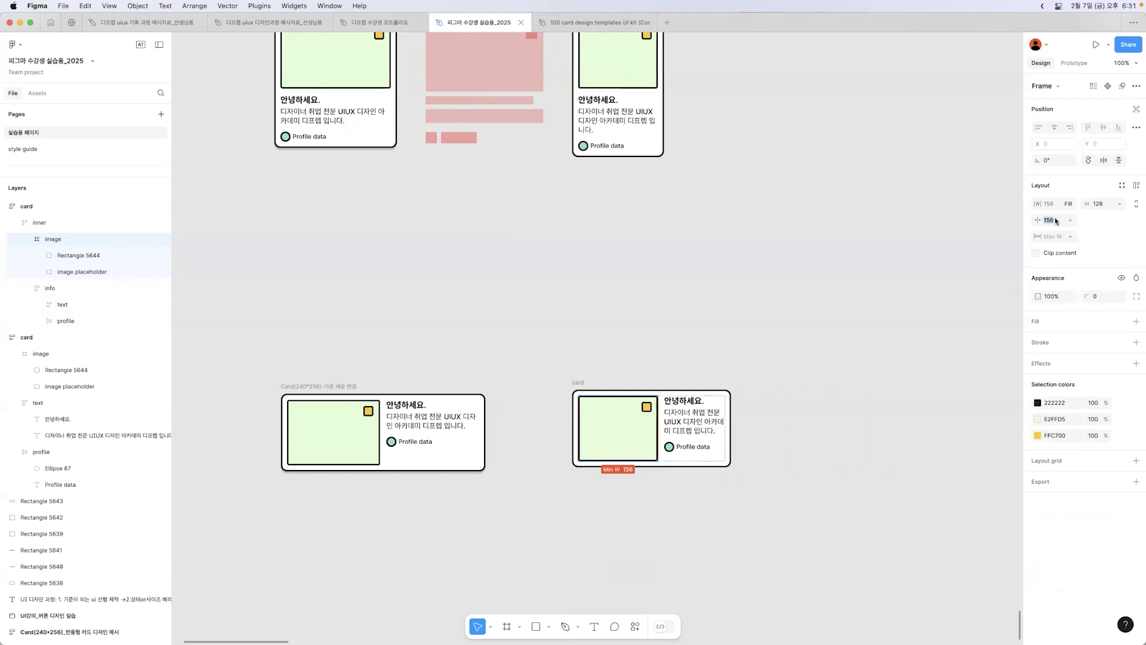
- Try widening the lower card, then undo the resize
click(724, 412)
drag(731, 407, 867, 397)
click(848, 375)
key(super+z)
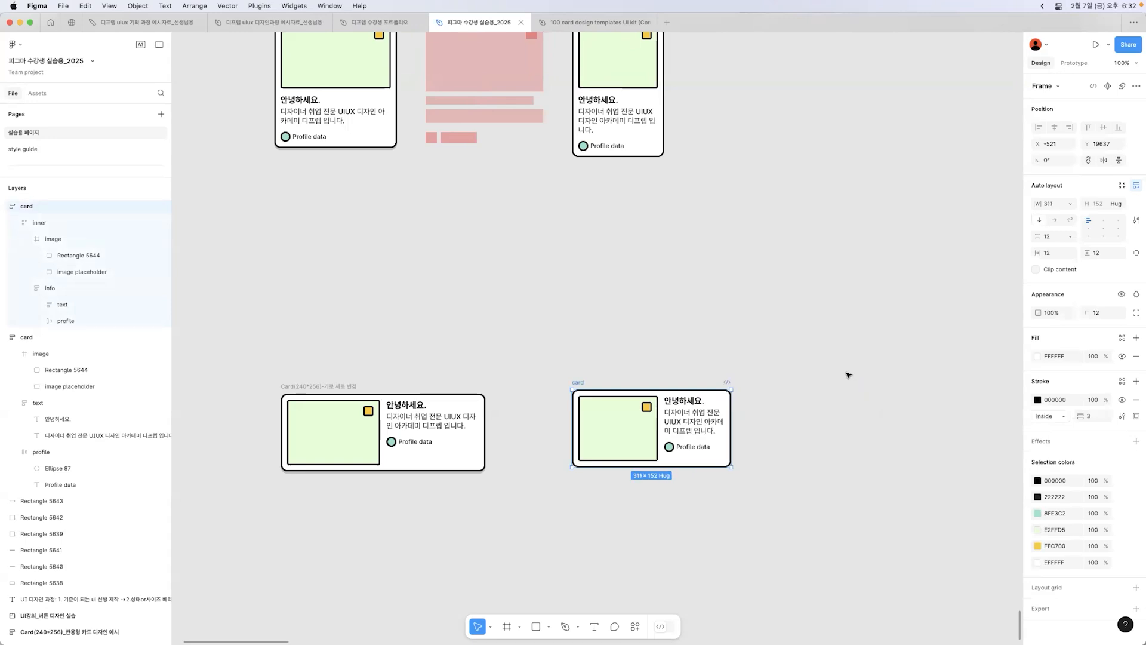
- Widen the upper card to its maximum width of 360
scroll(848, 375, up, 5)
click(657, 230)
drag(665, 227, 769, 230)
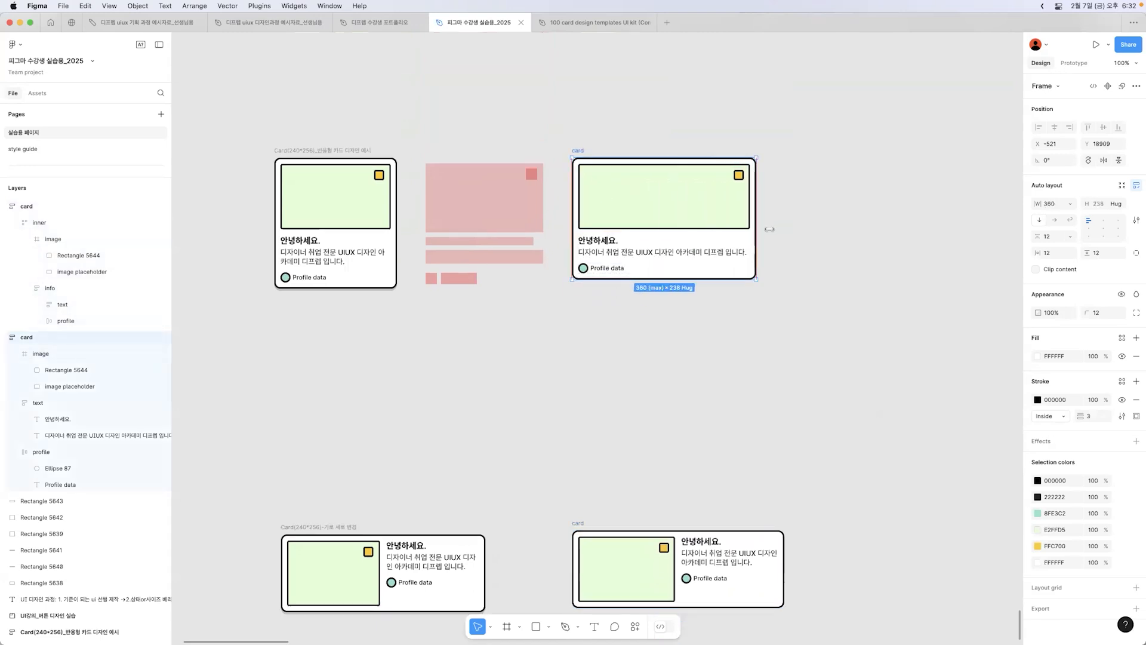
scroll(649, 366, down, 6)
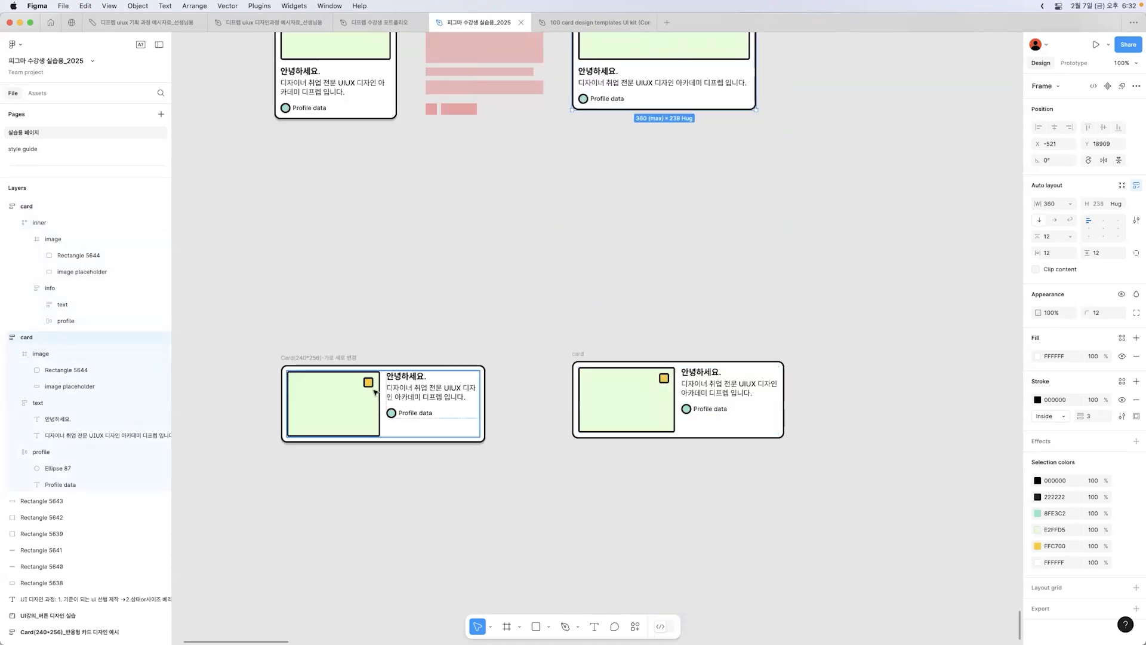
- Resize the lower card to a width of 405 and add a maximum width of 420
click(580, 357)
mouse_move(780, 380)
mouse_down()
mouse_move(619, 385)
mouse_move(779, 372)
mouse_up()
click(1069, 204)
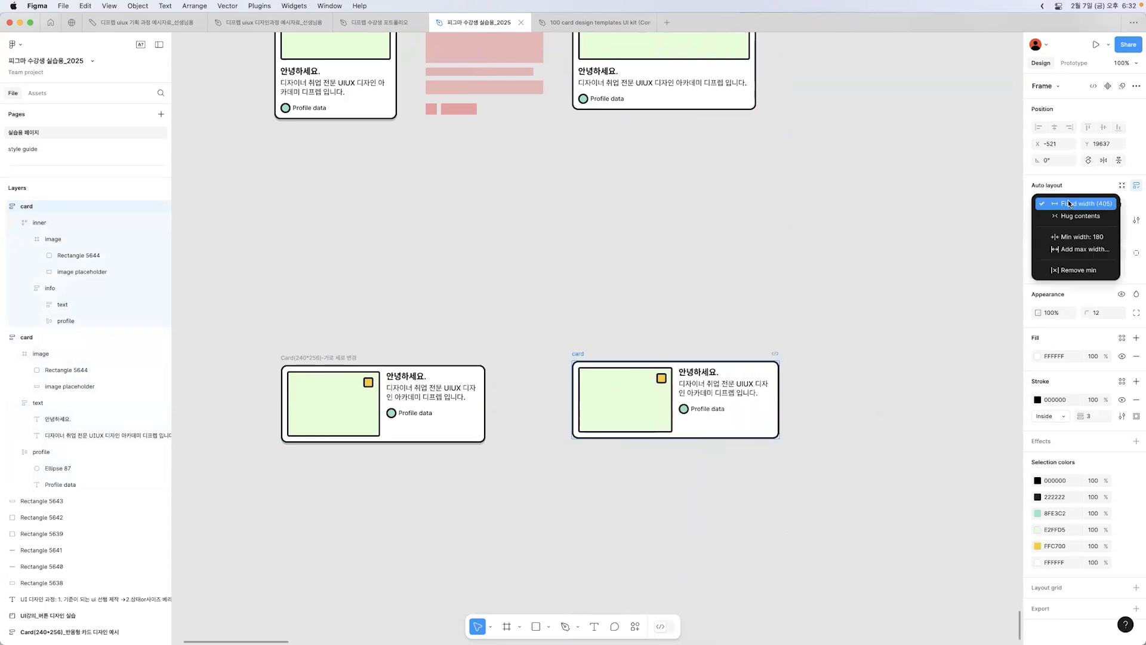
click(1068, 237)
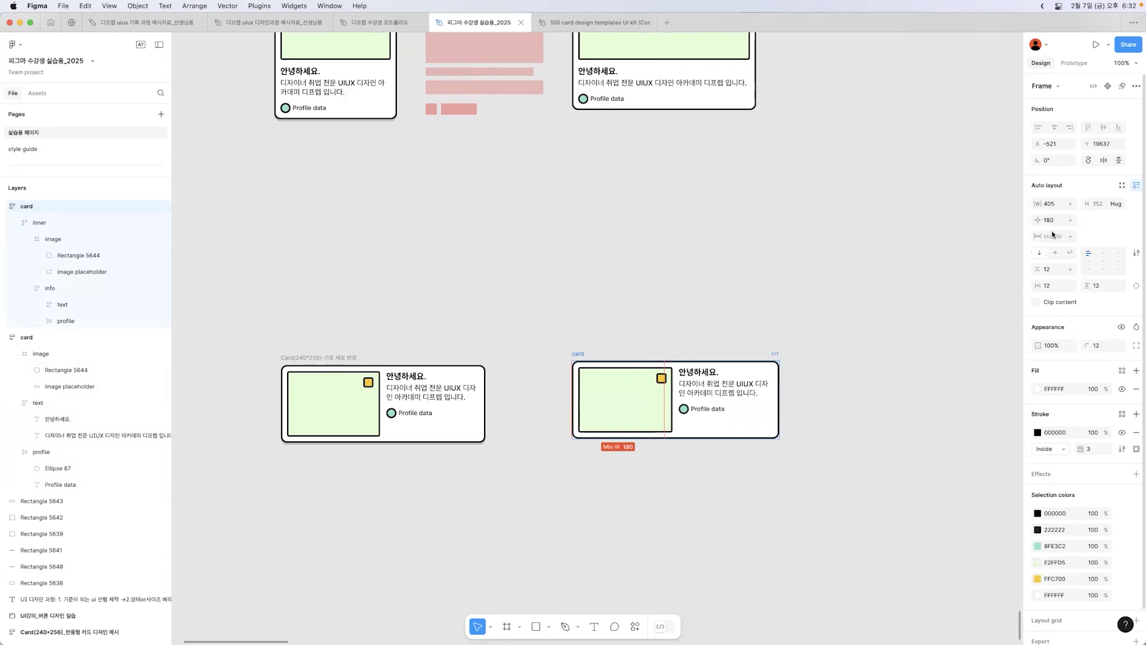
text(420)
key(Return)
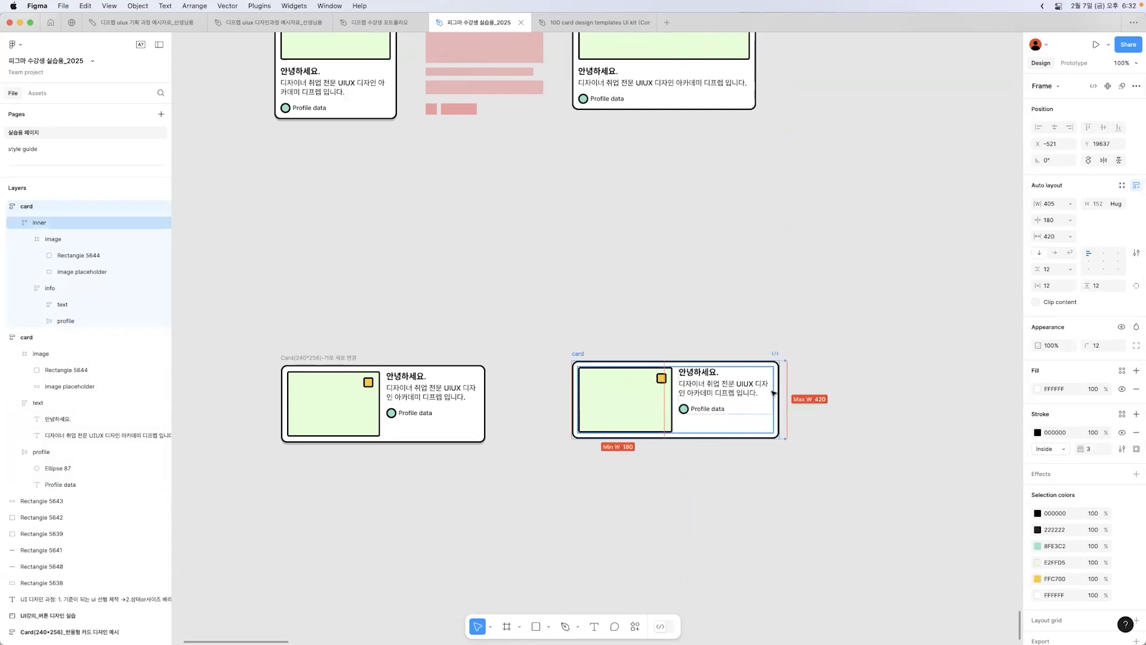
- Test narrowing the lower card, widen it to 420 and move it slightly left to about X -551
click(574, 354)
drag(779, 376, 531, 405)
drag(688, 373, 915, 345)
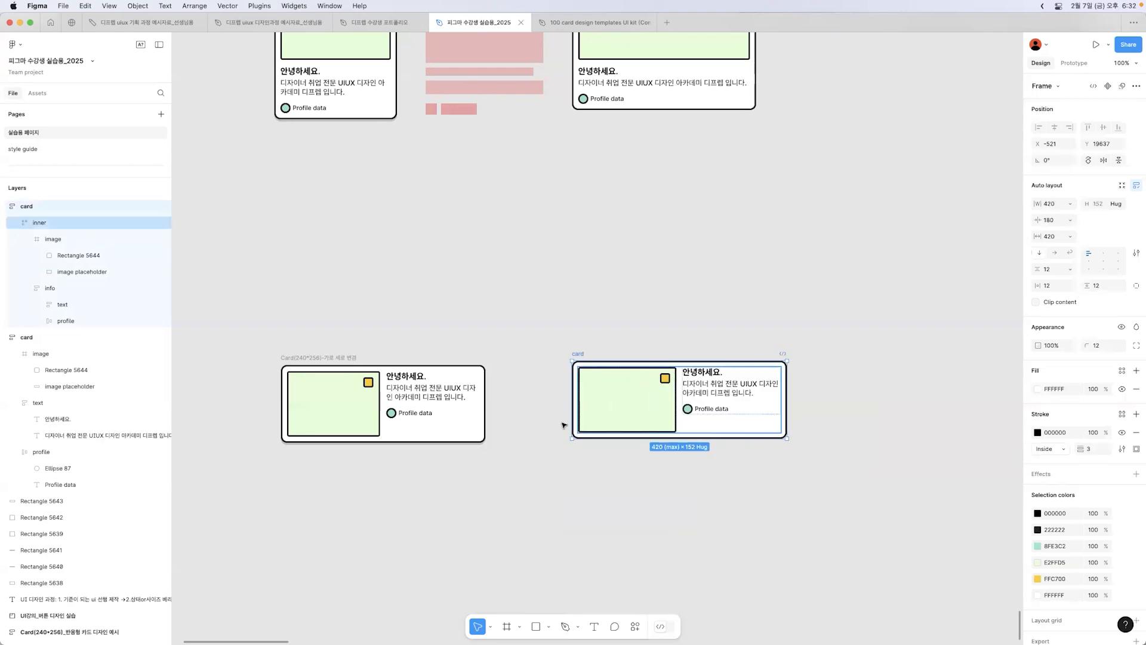
click(605, 341)
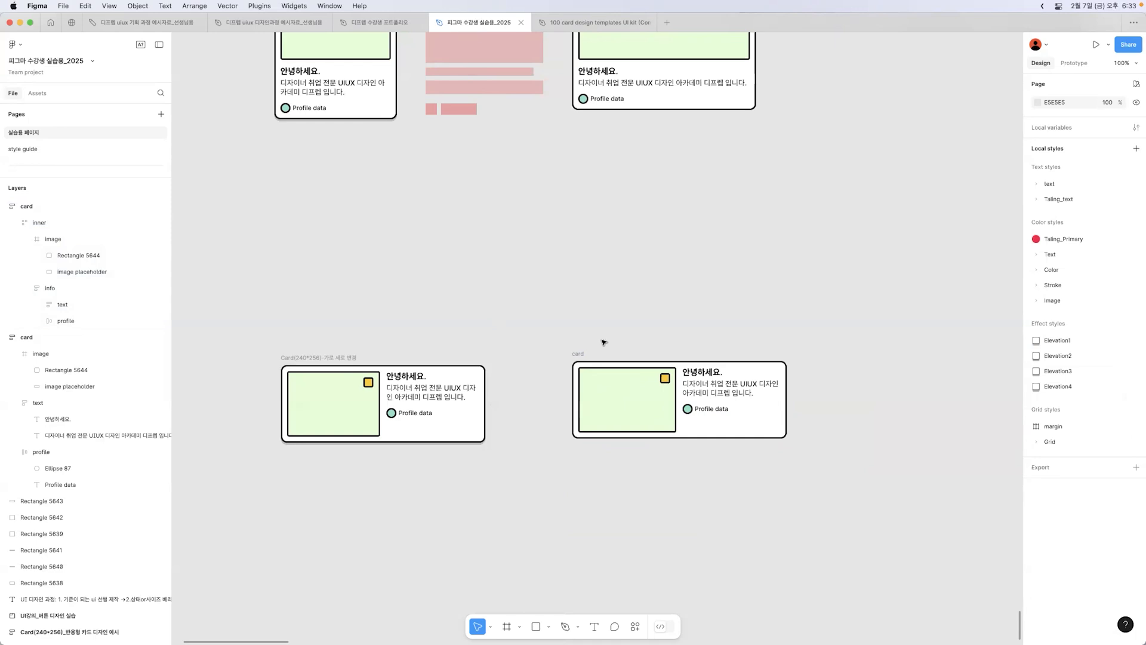
drag(574, 356, 560, 356)
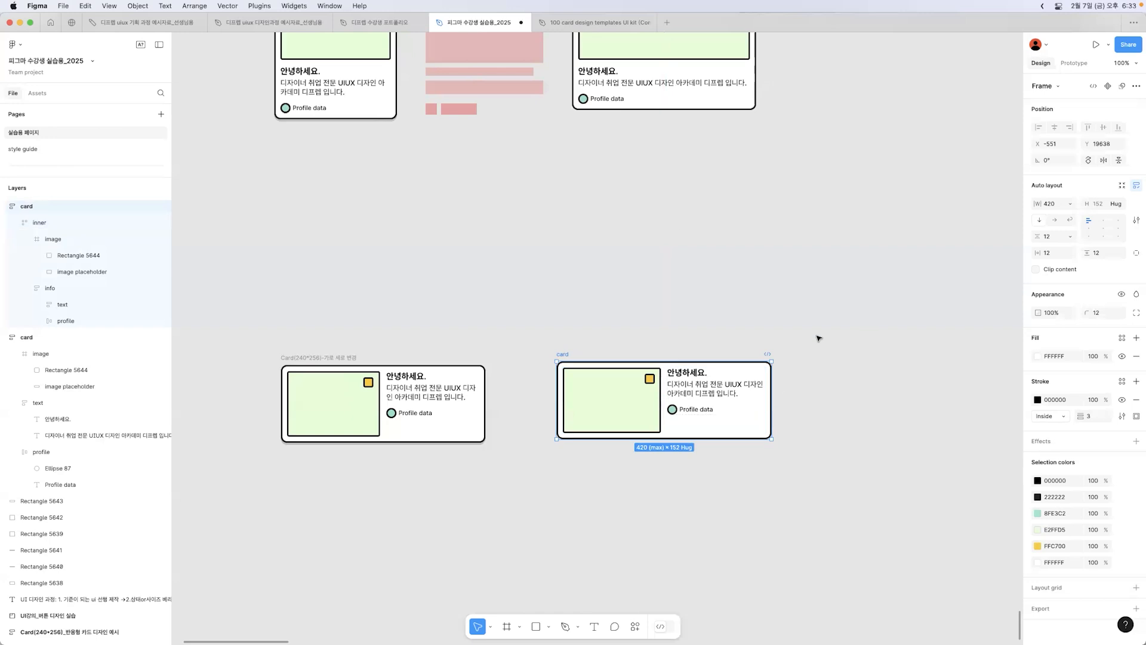